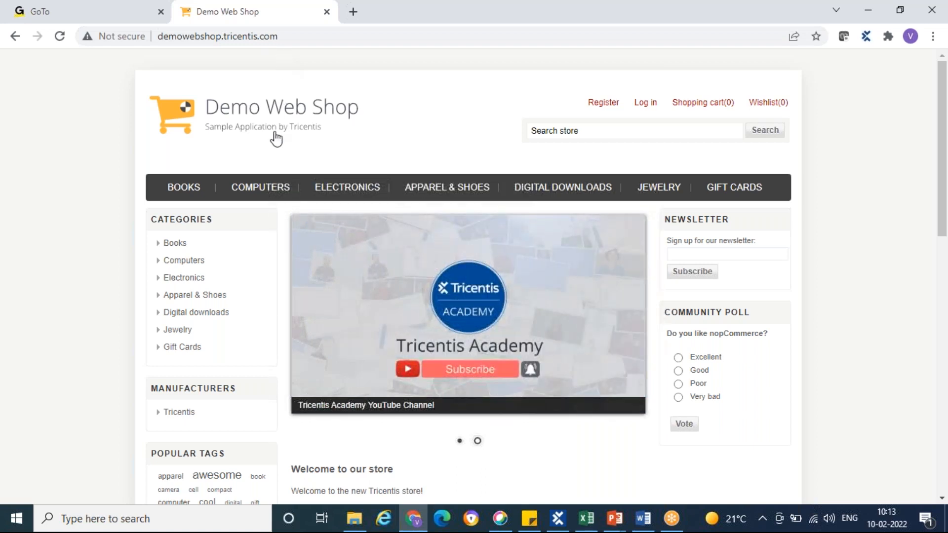
Open the shop's login page and switch to the Manual Test Case for DemoWebShop workbook in Excel
click(646, 103)
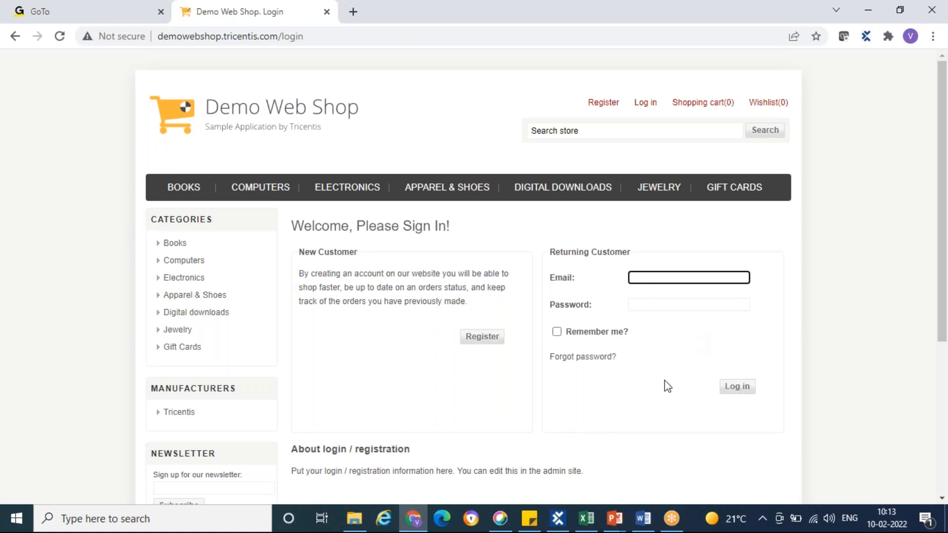
mouse_move(594, 525)
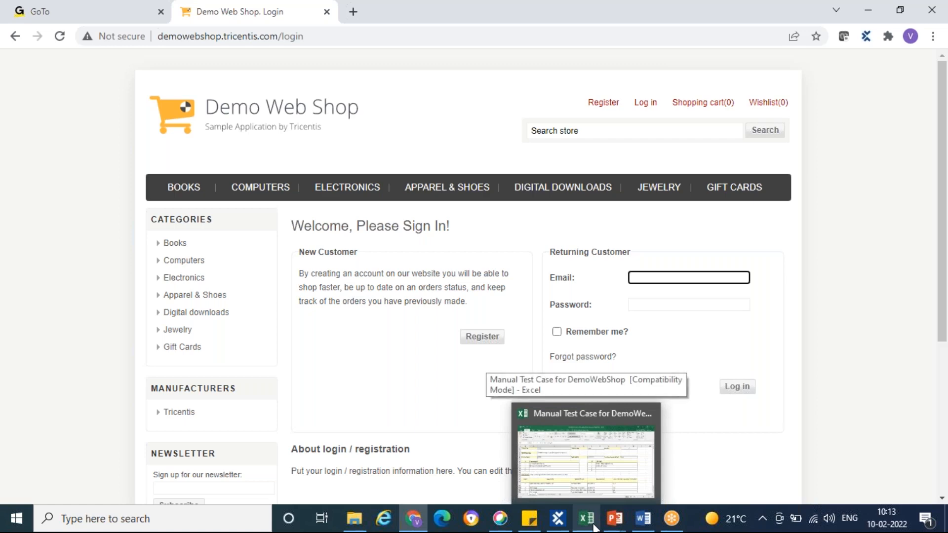
click(594, 525)
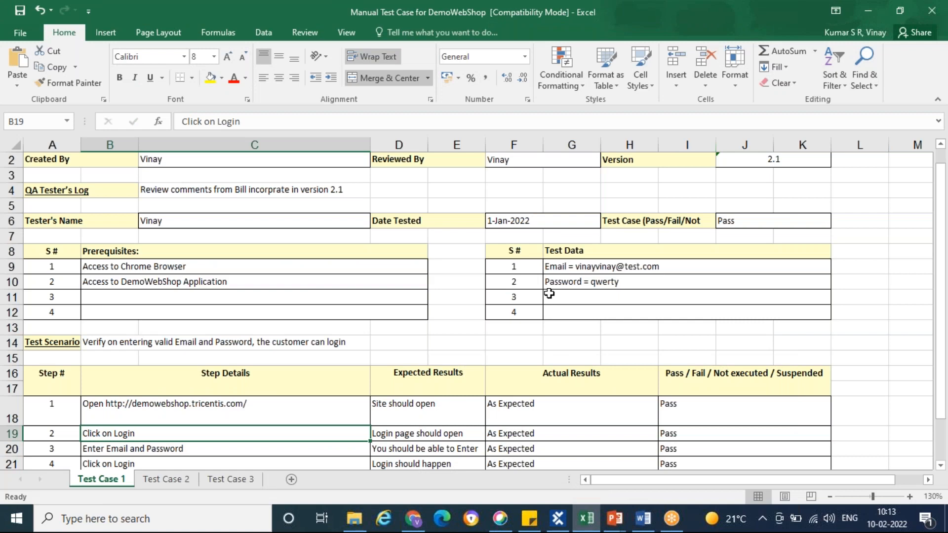
Examine the Test Case 1 scenario and its step table, and switch to Chrome to compare with the shop's login page
scroll(549, 294, down, 4)
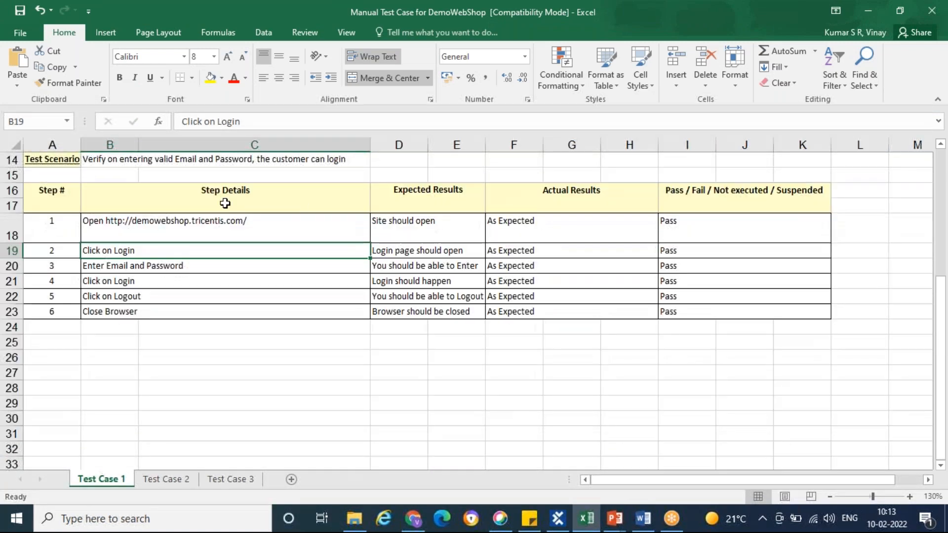
click(44, 162)
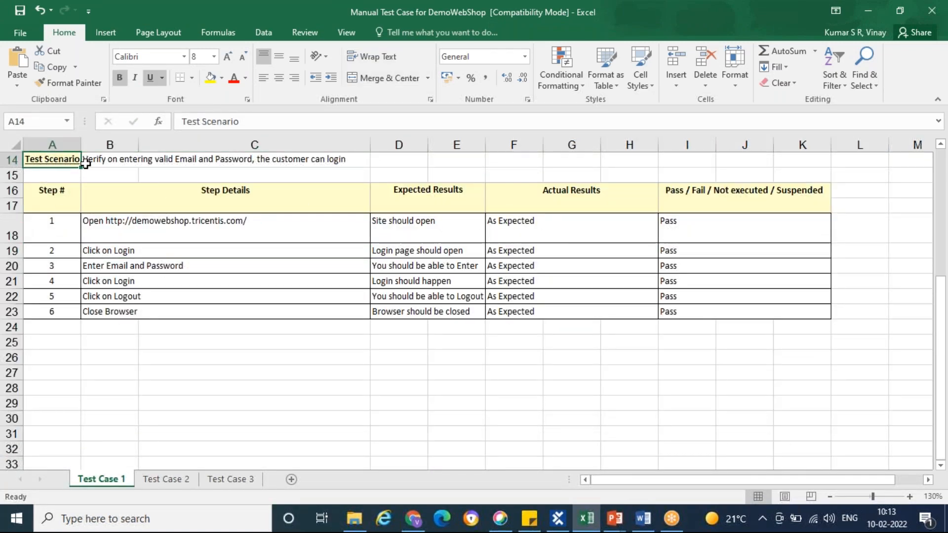
click(104, 164)
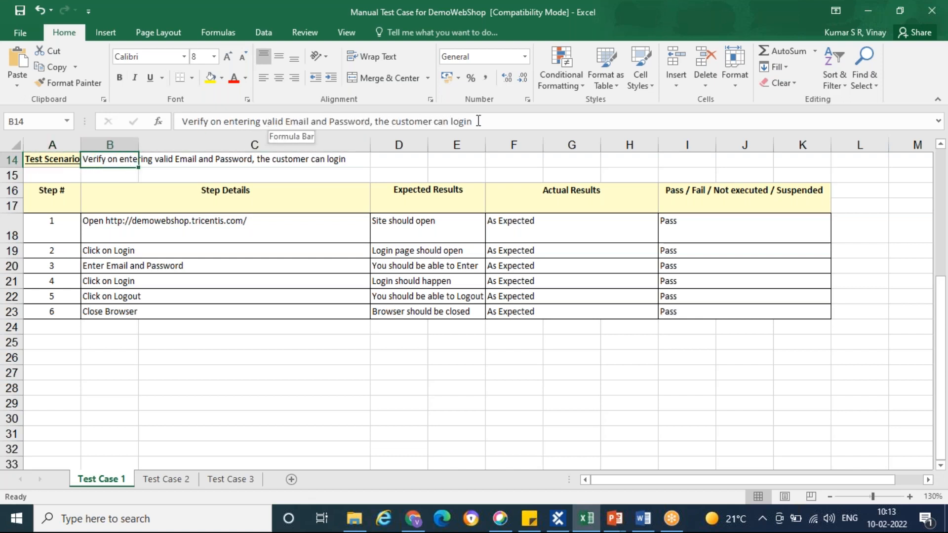
drag(479, 121, 182, 122)
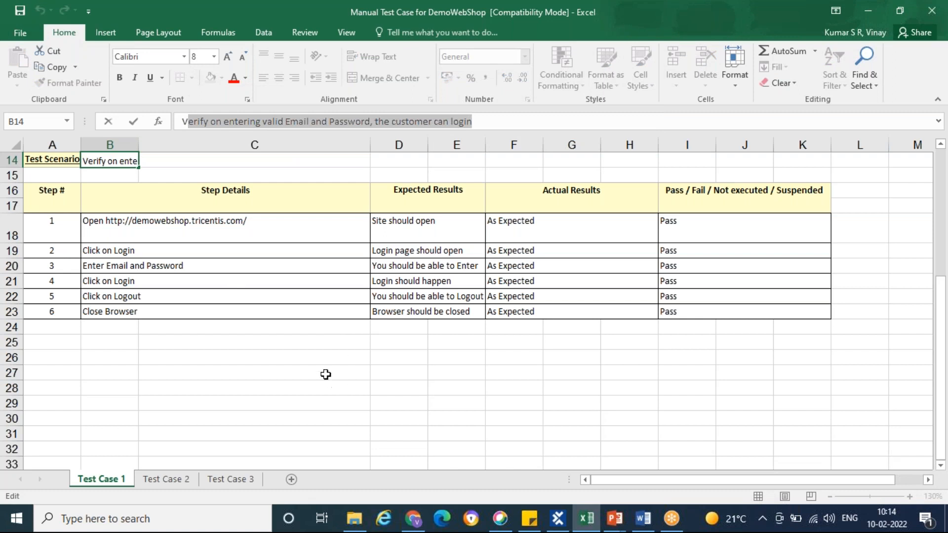
click(306, 361)
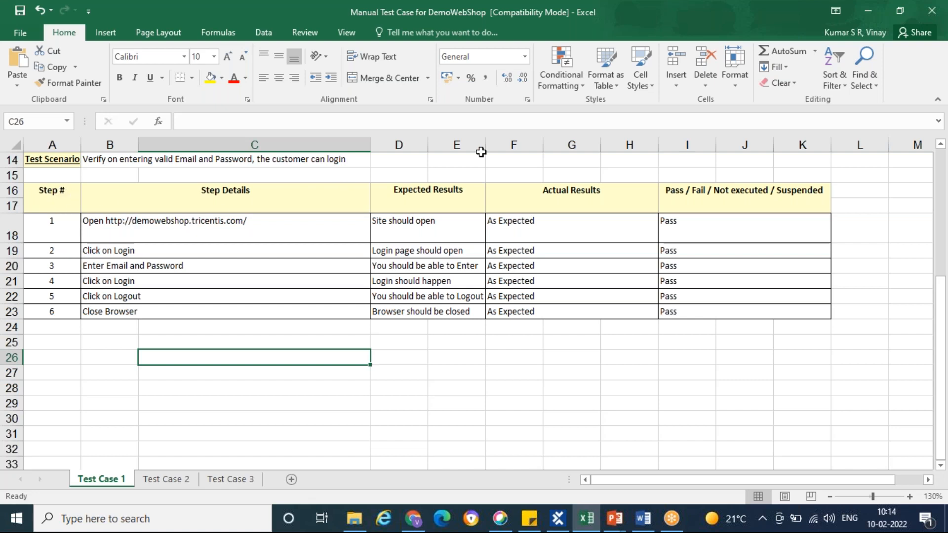
click(674, 24)
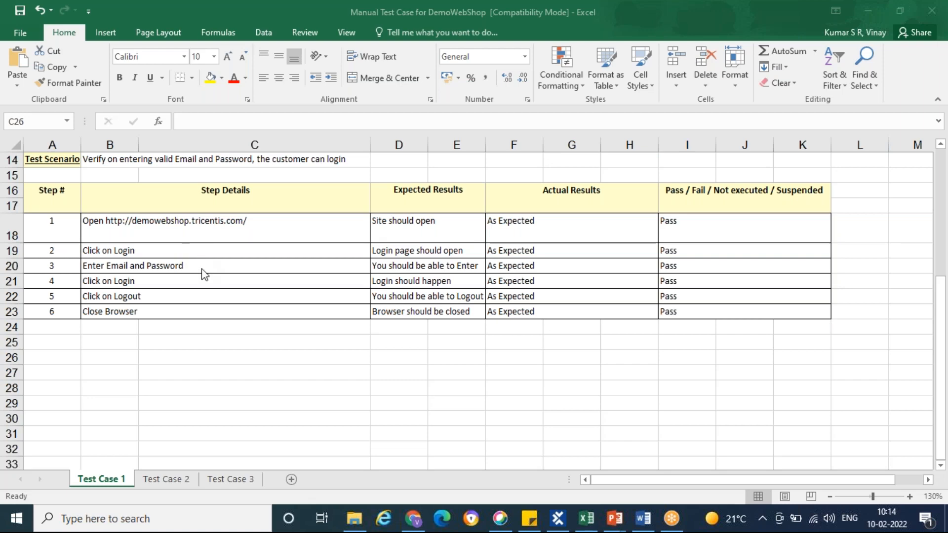
click(413, 520)
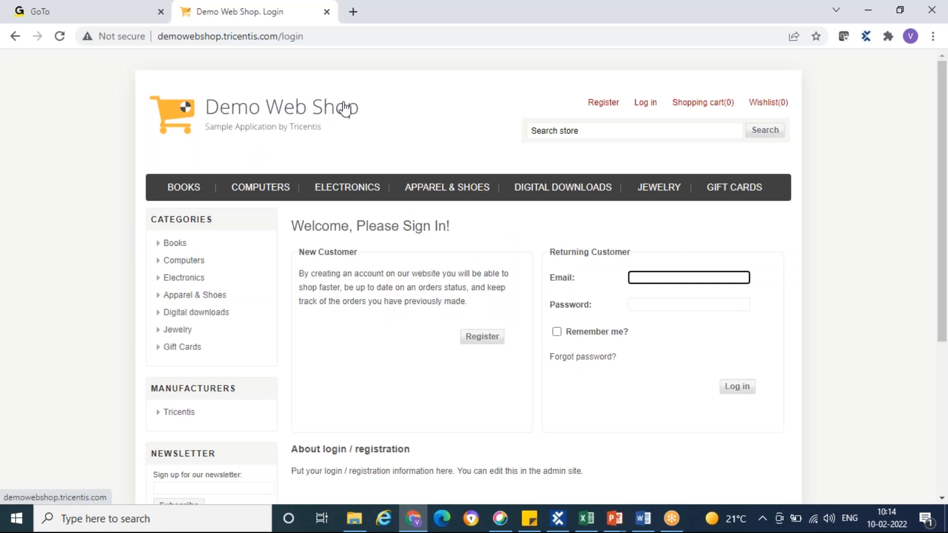
Switch to Excel and clear the Pass / Fail / Not executed / Suspended entries for steps 1 to 6
key(alt+Tab)
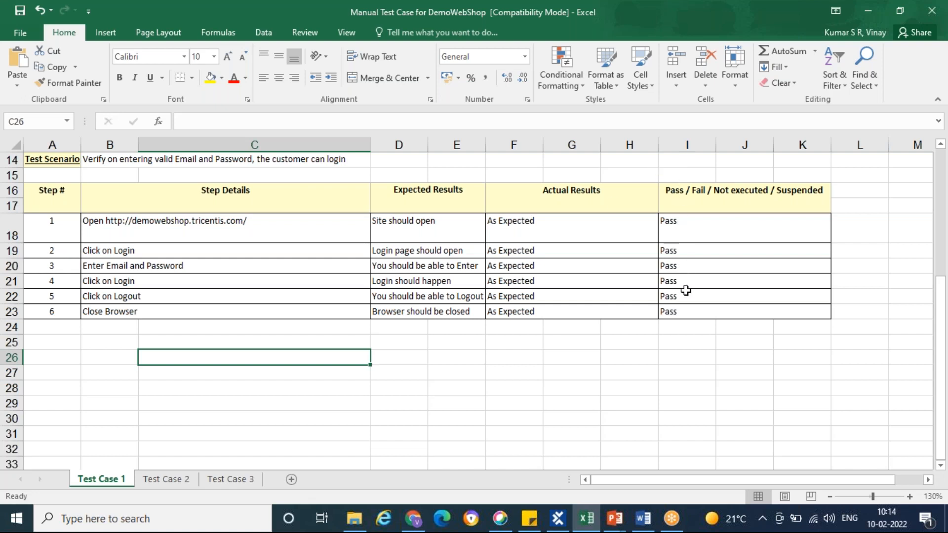
click(702, 232)
key(Delete)
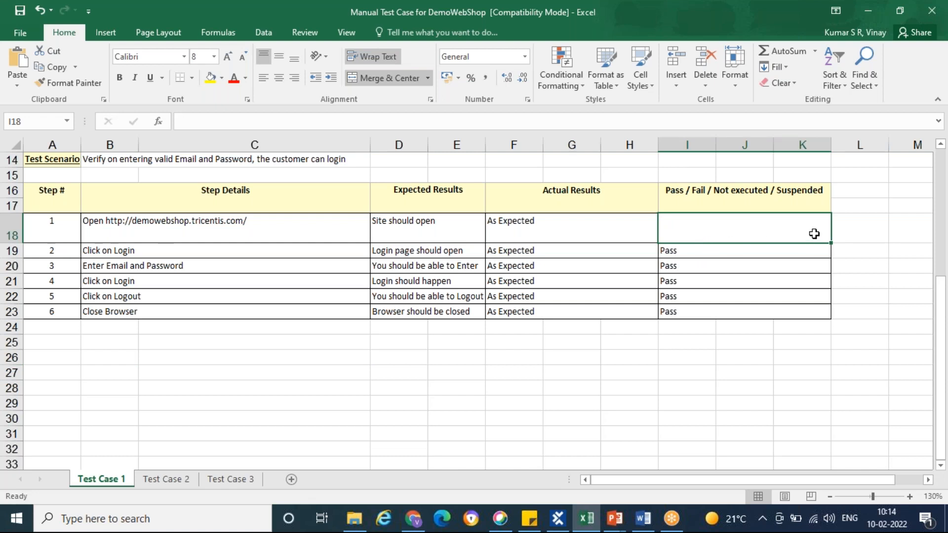
drag(829, 241, 829, 317)
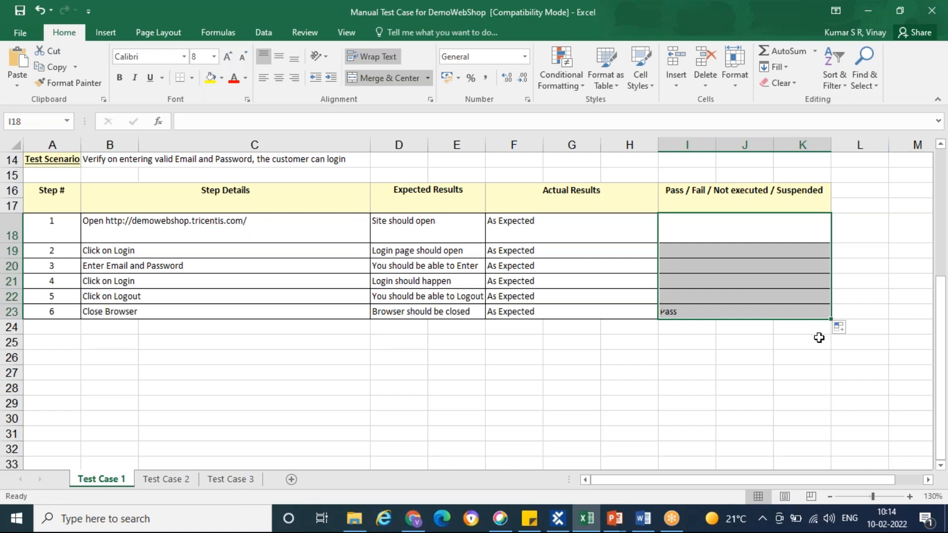
click(730, 365)
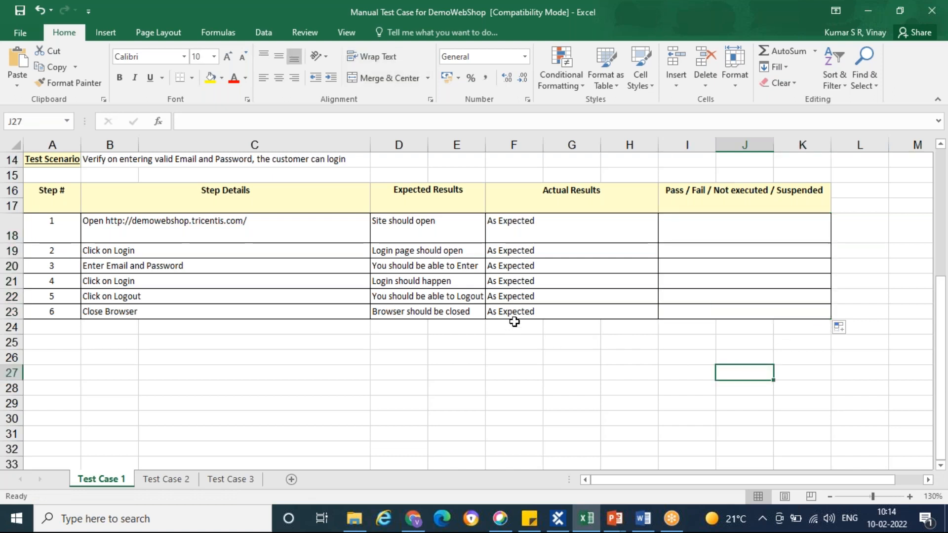
Check step 1's details and expected result, and open demowebshop.tricentis.com in Chrome to carry it out
click(168, 229)
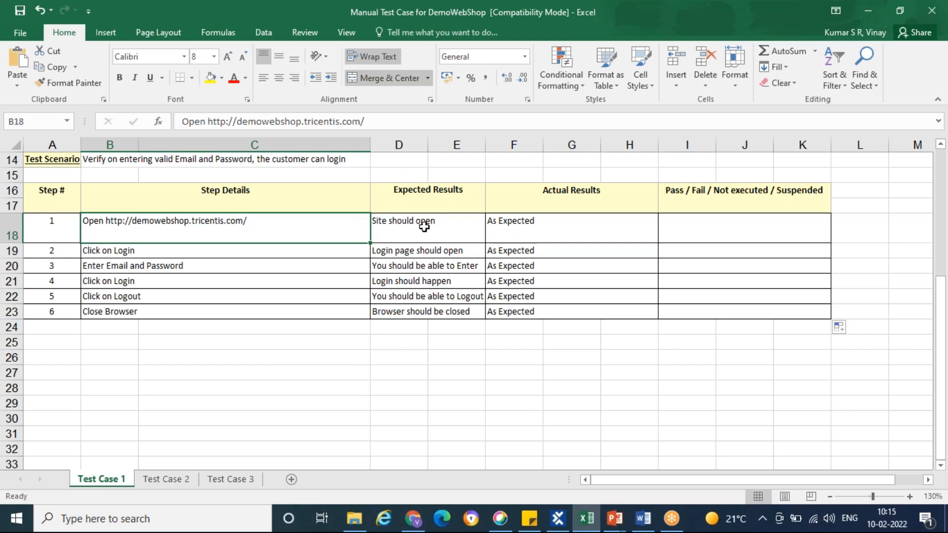
click(441, 227)
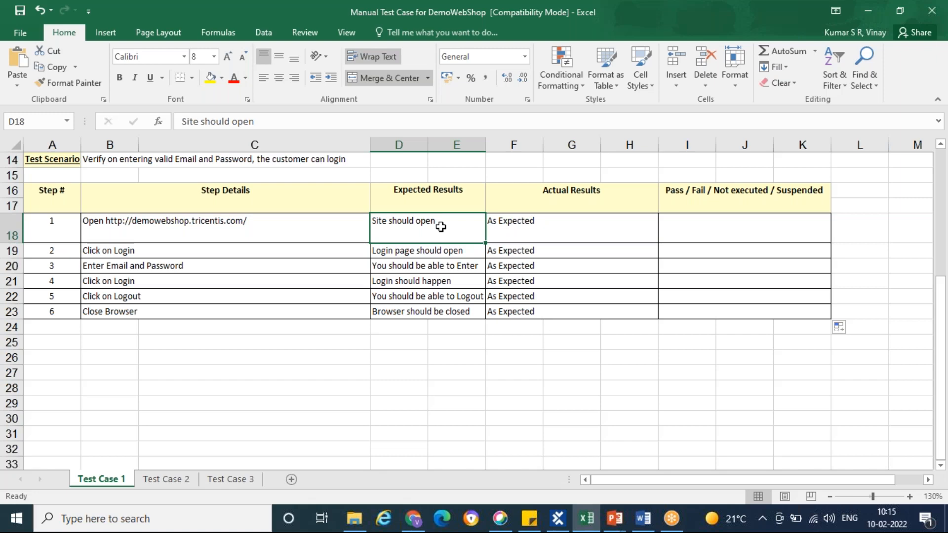
click(413, 518)
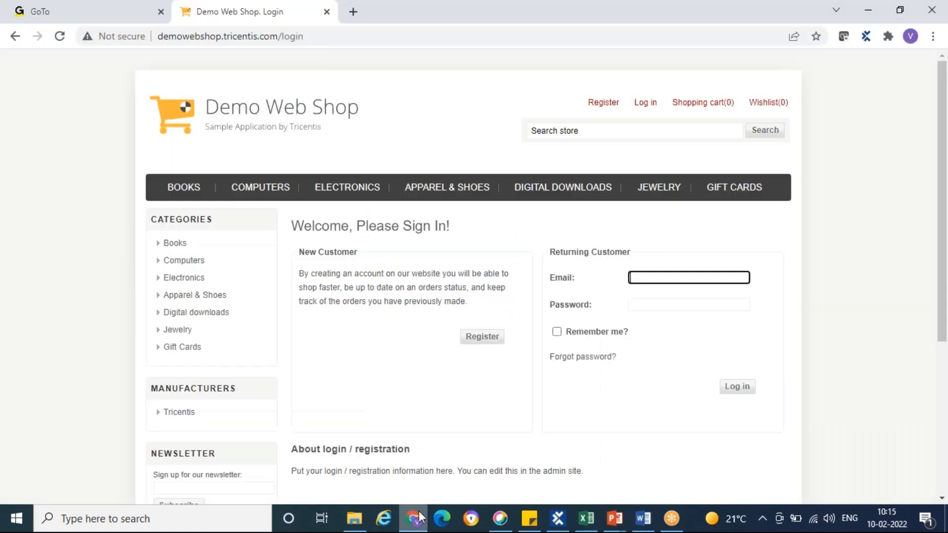
click(316, 37)
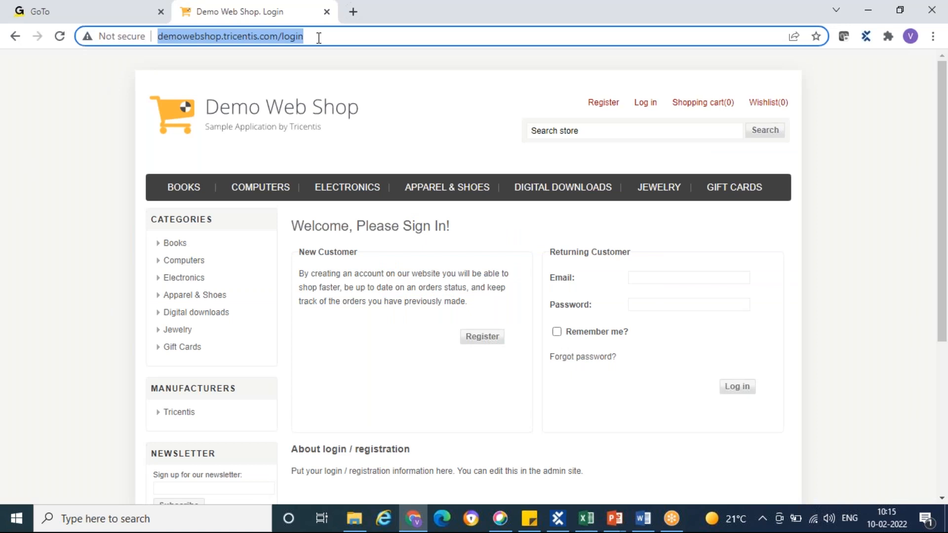
text(demowebs)
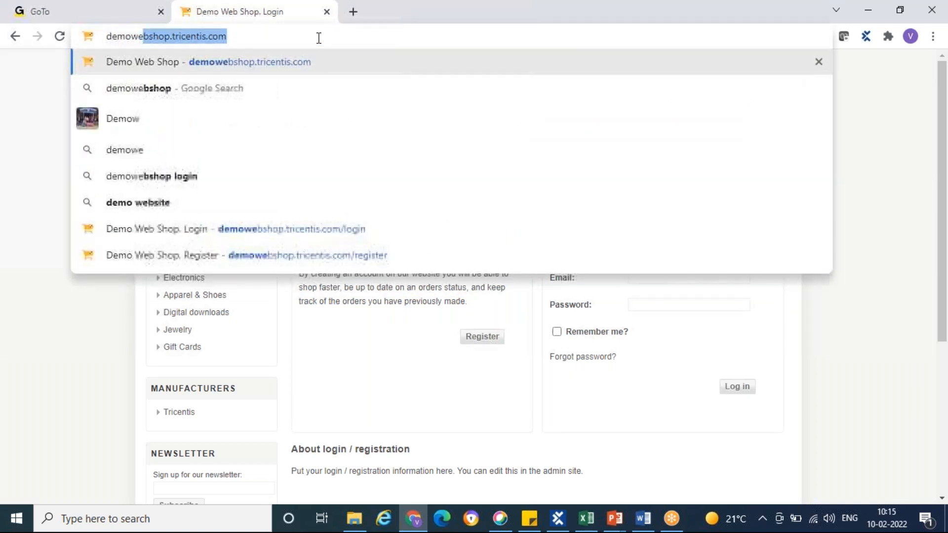
key(BackSpace)
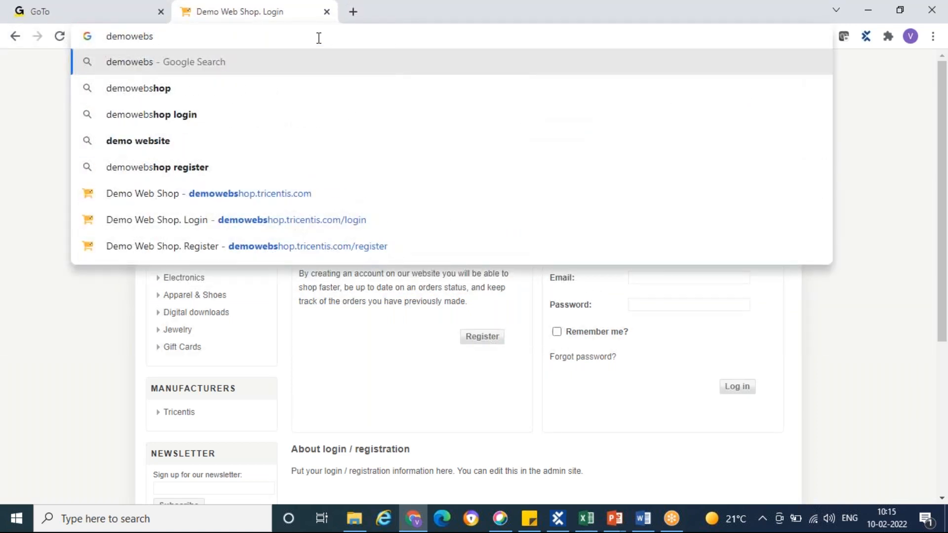
text(hop.tri)
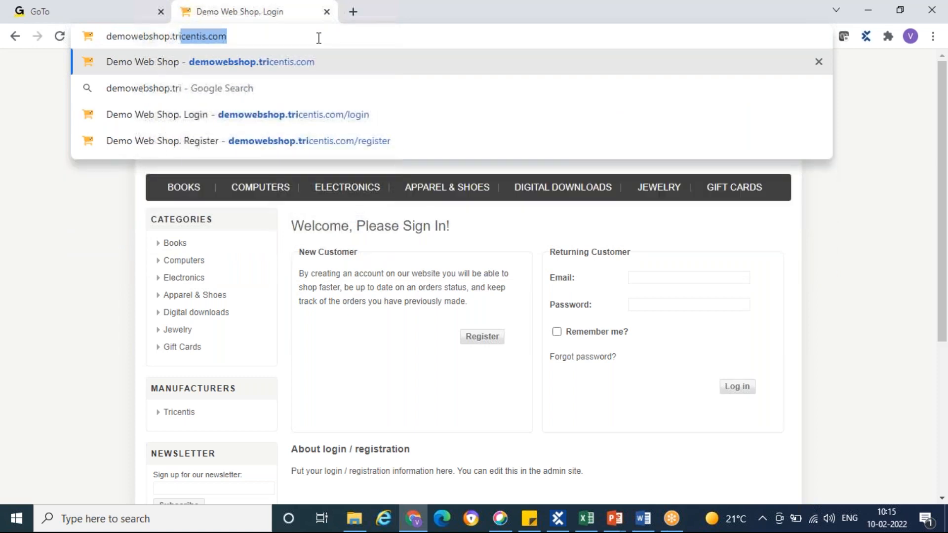
text(centis.com)
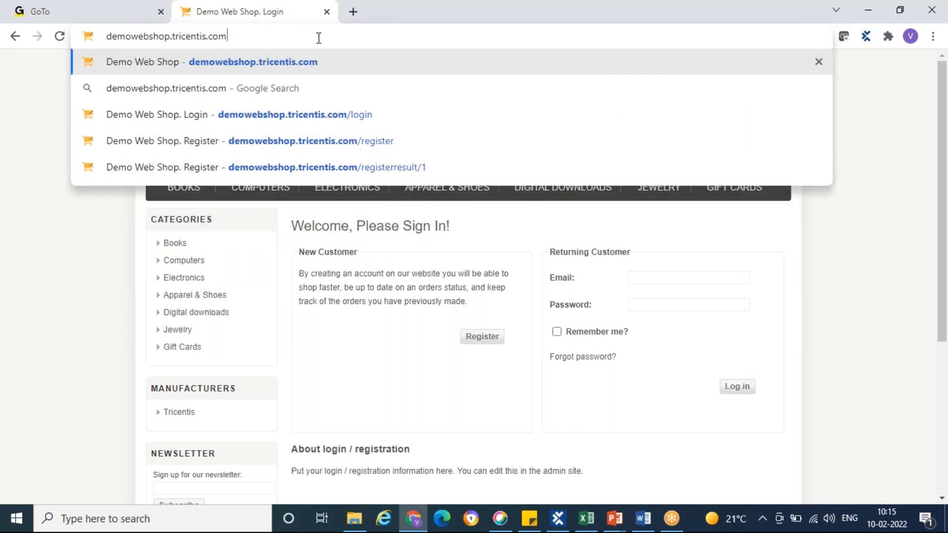
key(Return)
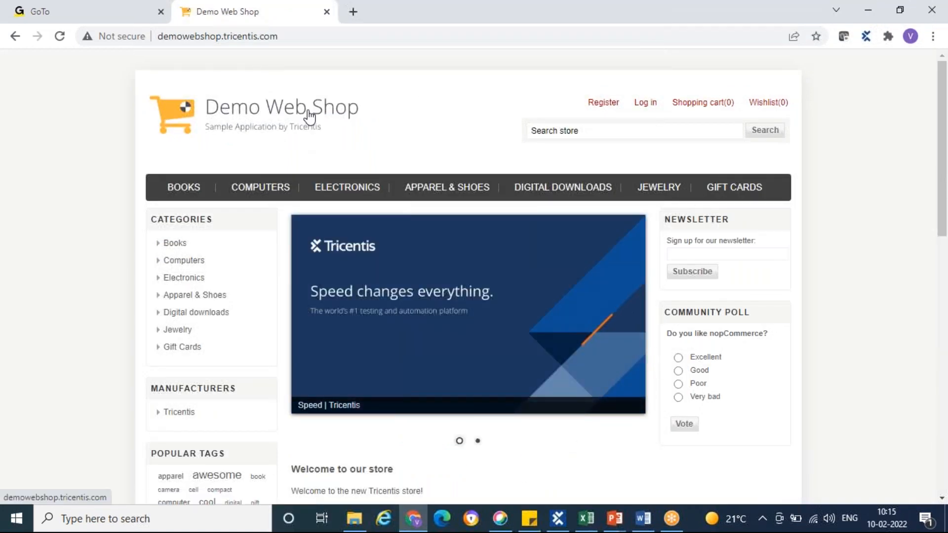
Return to Excel and clear the Actual Results entries for steps 1 to 6, rechecking the shop's home page in Chrome
key(alt+Tab)
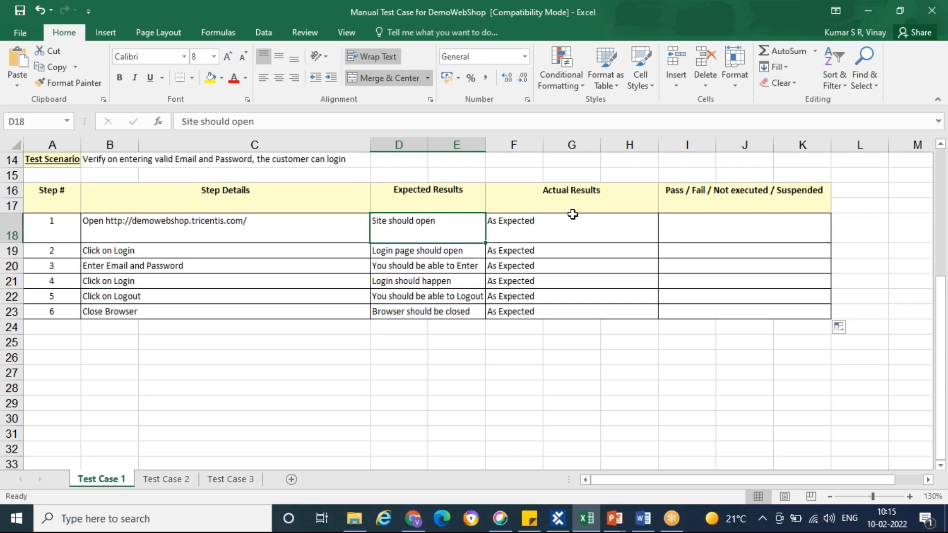
click(567, 236)
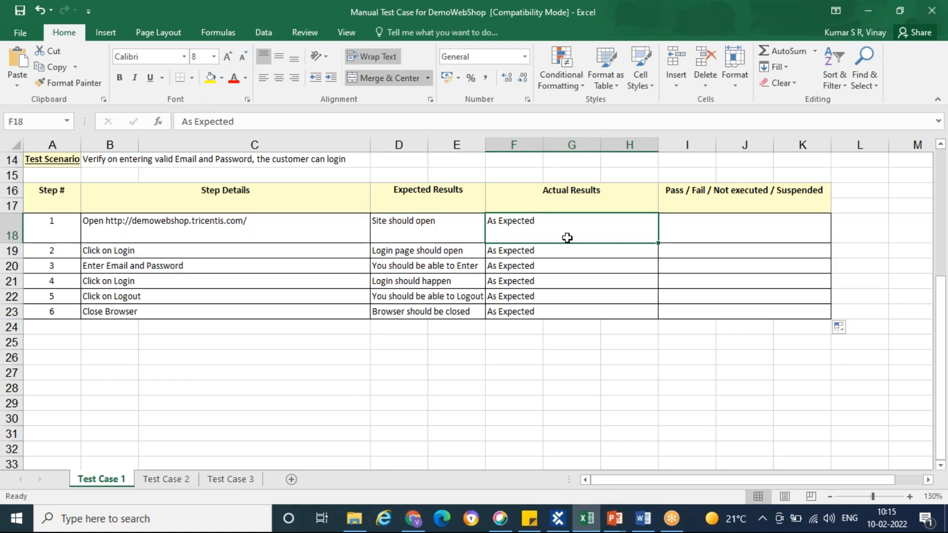
click(559, 529)
click(410, 524)
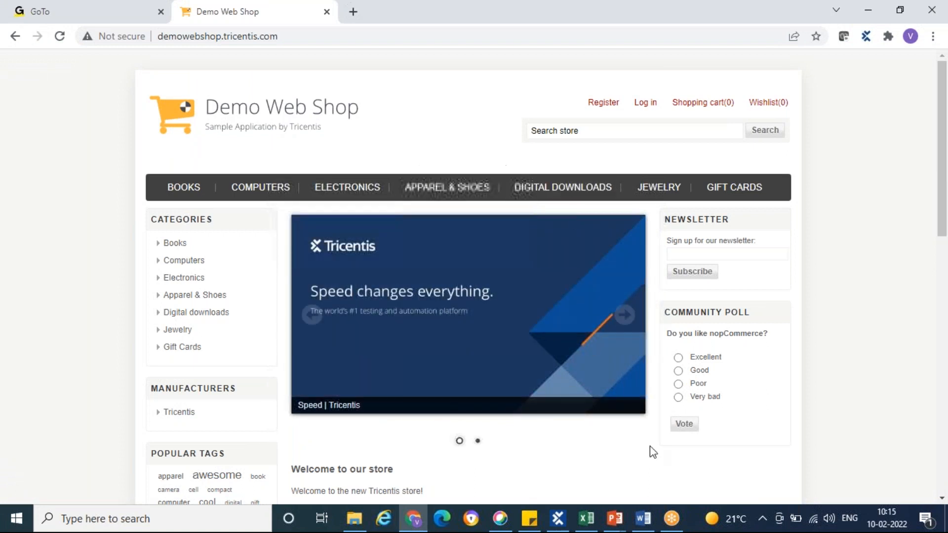
click(586, 518)
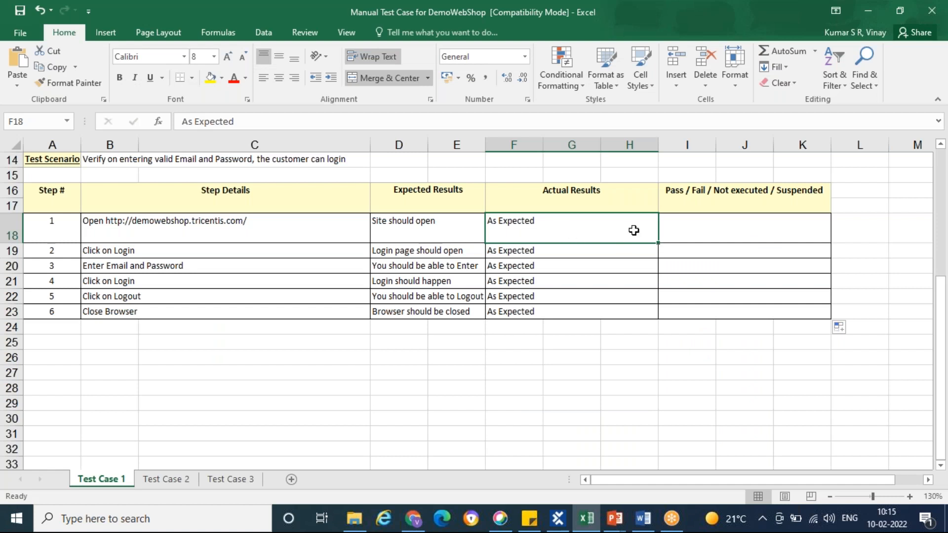
key(Delete)
drag(658, 243, 657, 316)
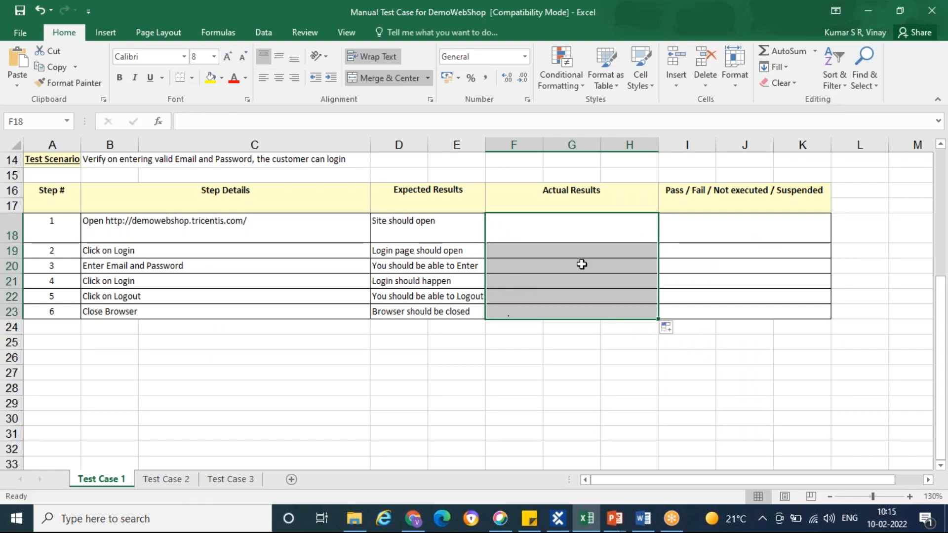
Enter "As Expected" as the actual result of step 1
click(581, 227)
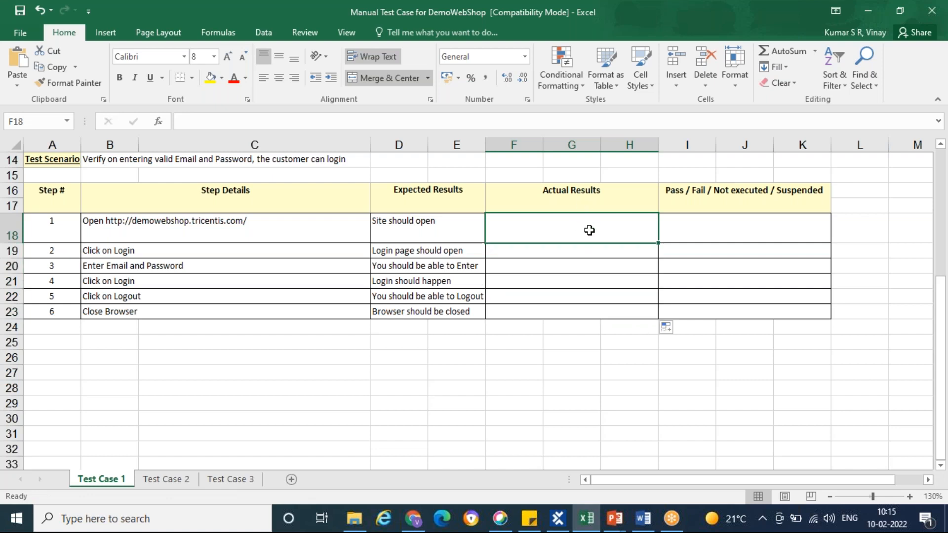
text(As Expected)
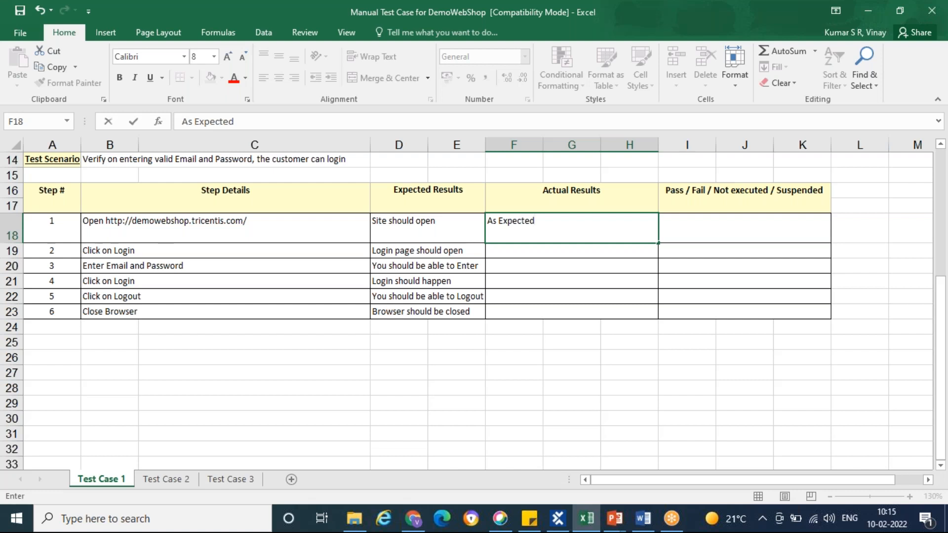
click(539, 344)
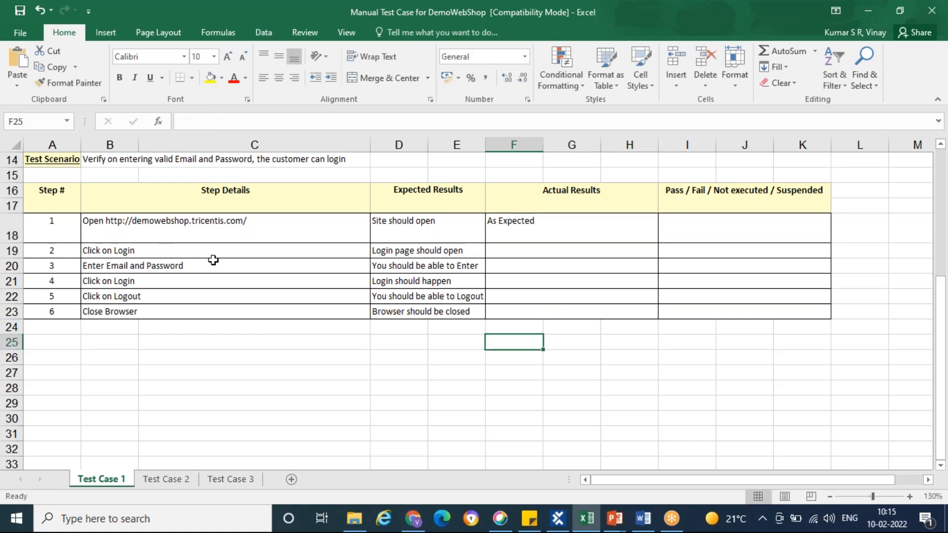
Carry out step 2 by opening the shop's login page in Chrome, and return to step 2's expected result in Excel
click(158, 255)
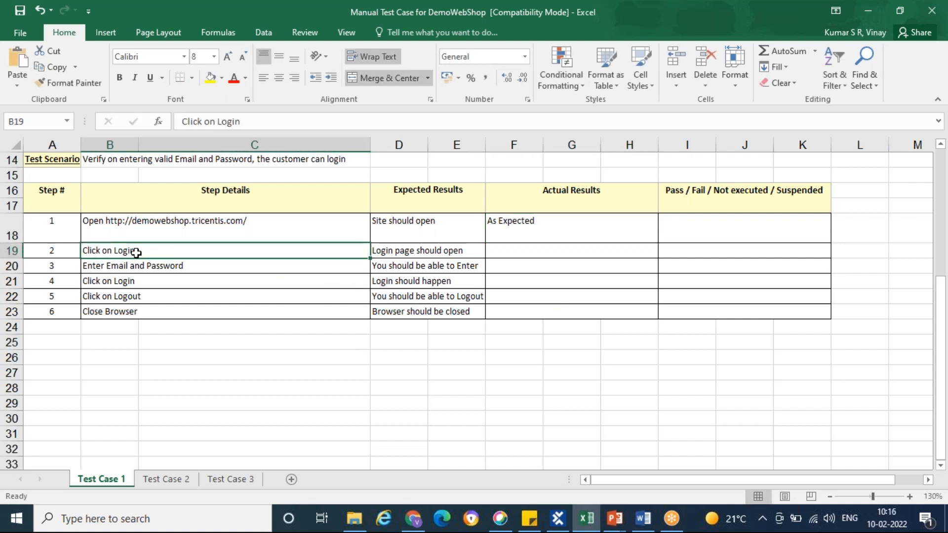
key(alt+Tab)
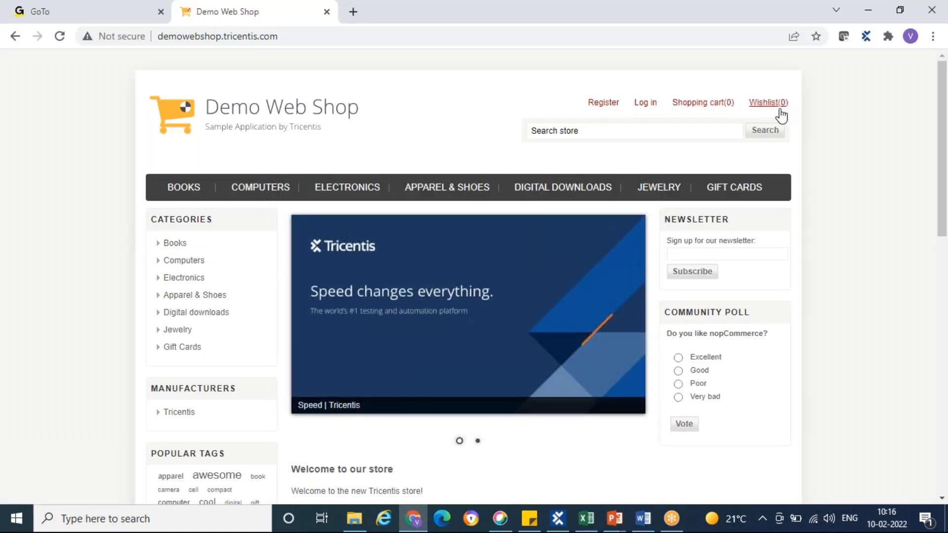
click(646, 105)
key(alt+Tab)
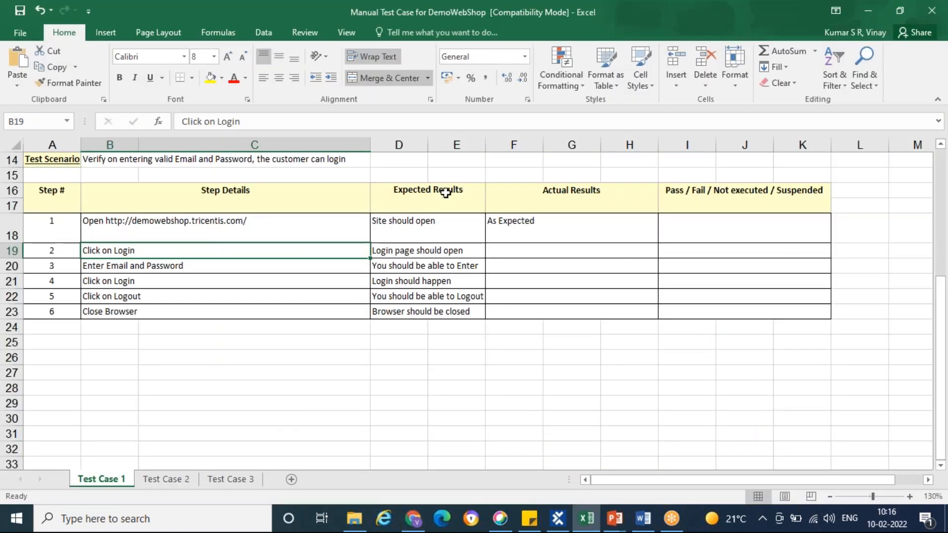
click(438, 252)
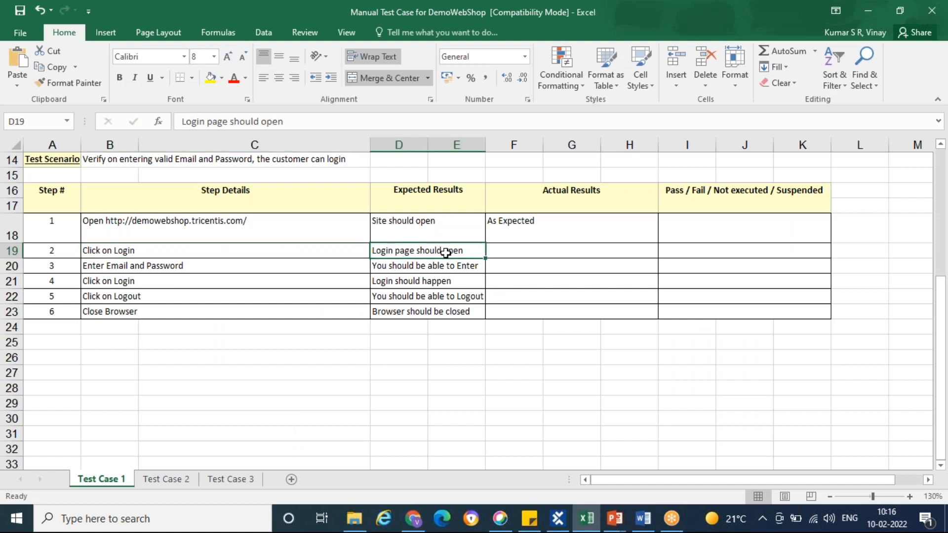
Recheck the shop's login page in Chrome and enter "As Expected" as the actual result of step 2 in Excel
key(alt+Tab)
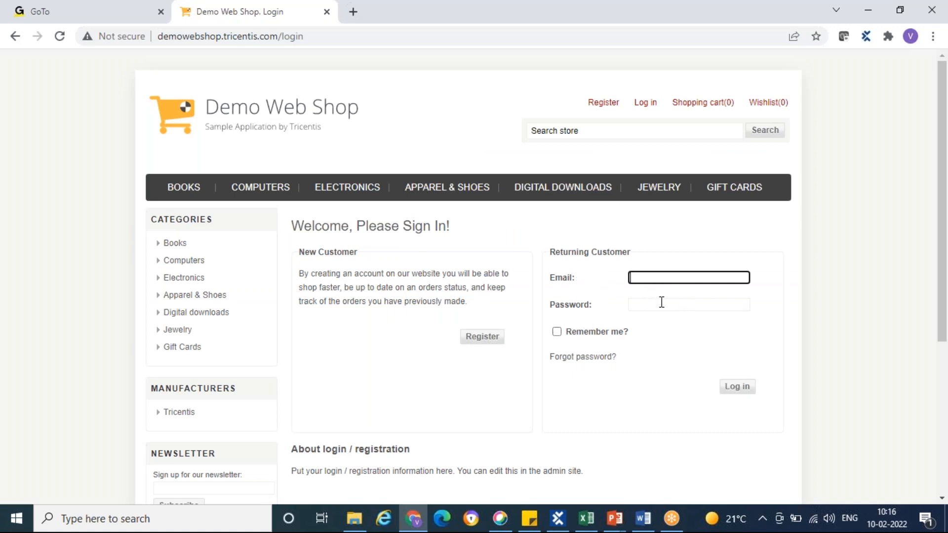
key(alt+Tab)
click(527, 251)
text(As Expected)
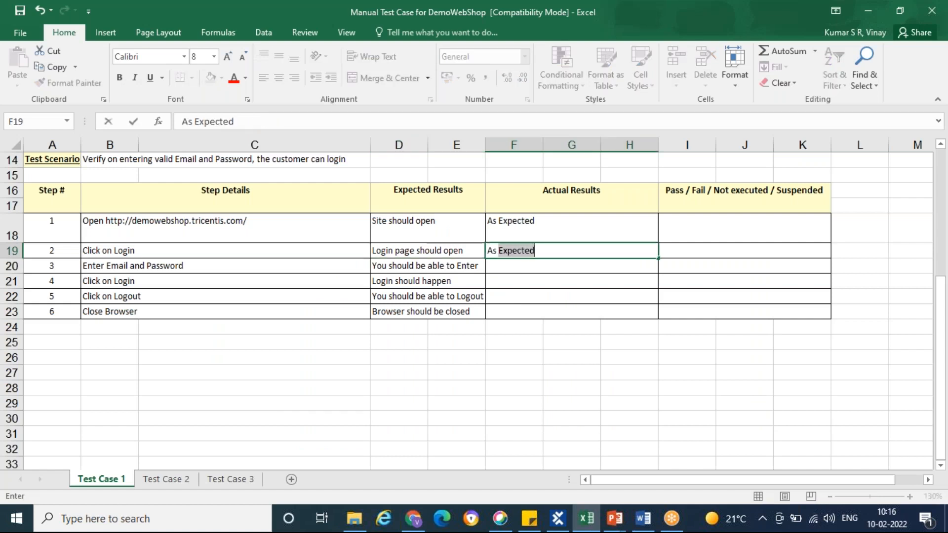
key(Tab)
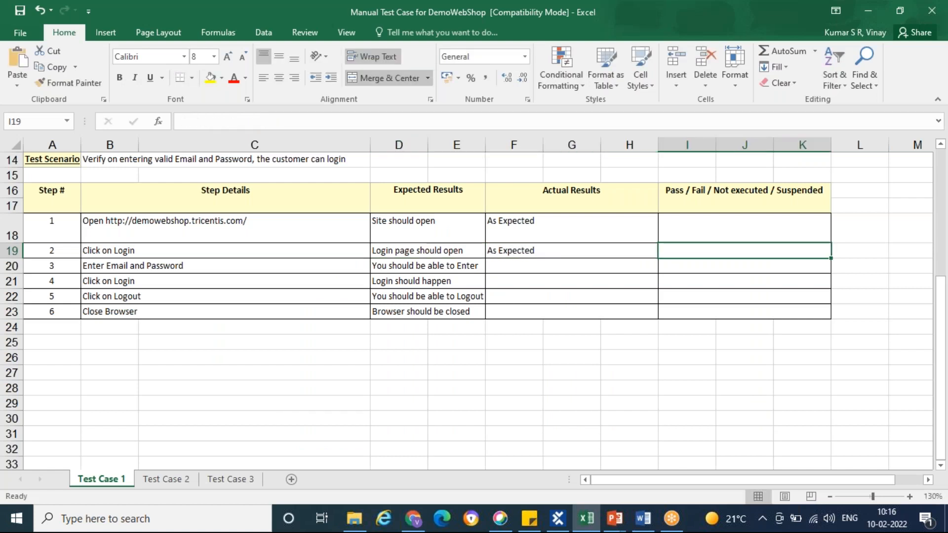
Carry out step 3 by filling in the customer's email and account password on the shop's login page in Chrome
click(116, 268)
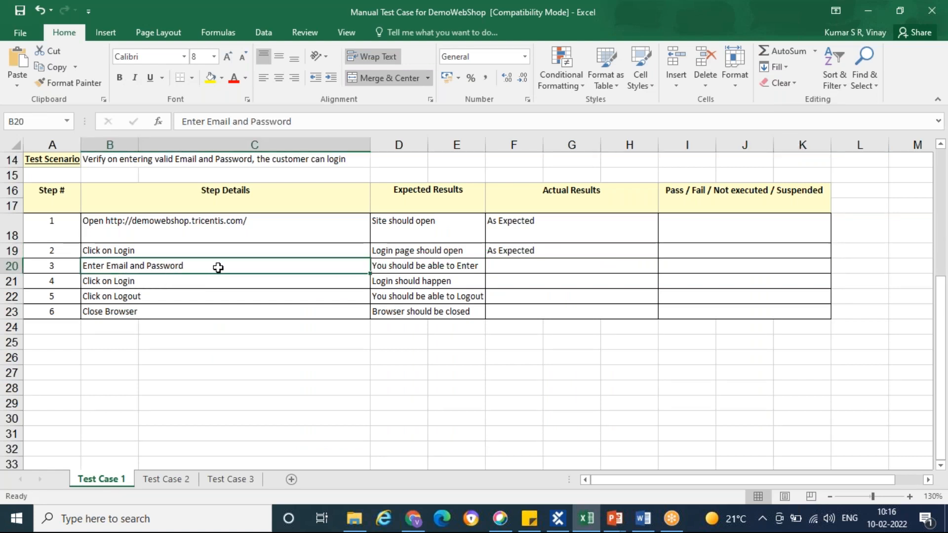
key(alt+Tab)
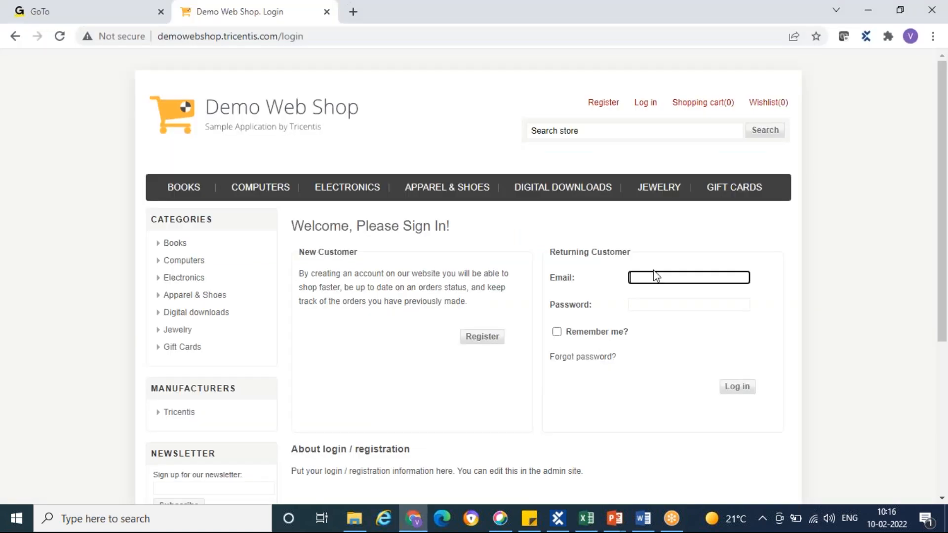
click(679, 278)
text(vin)
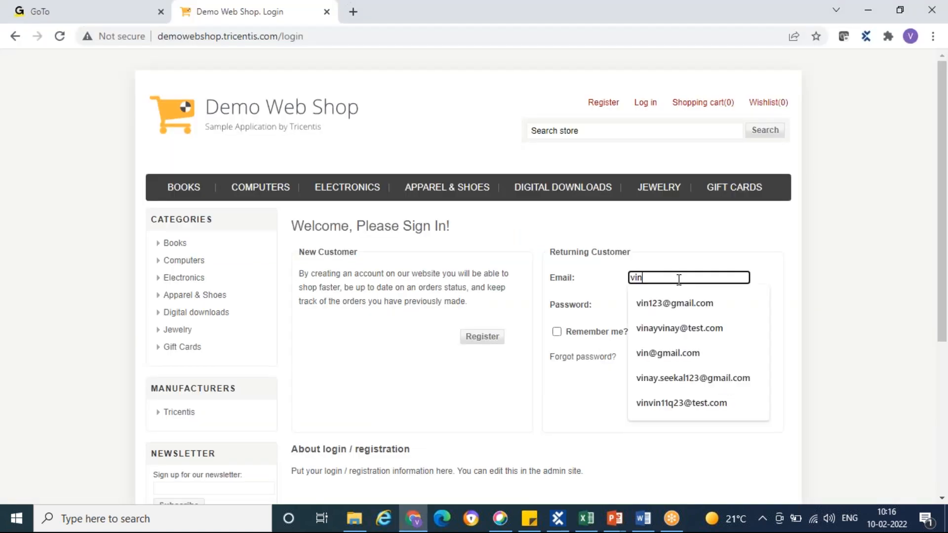
text(ayvinay@test)
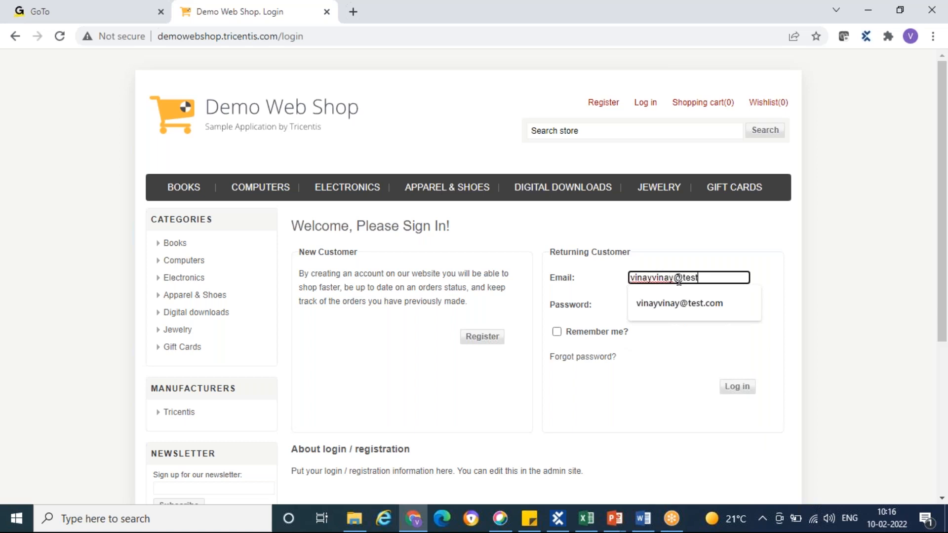
text(.com)
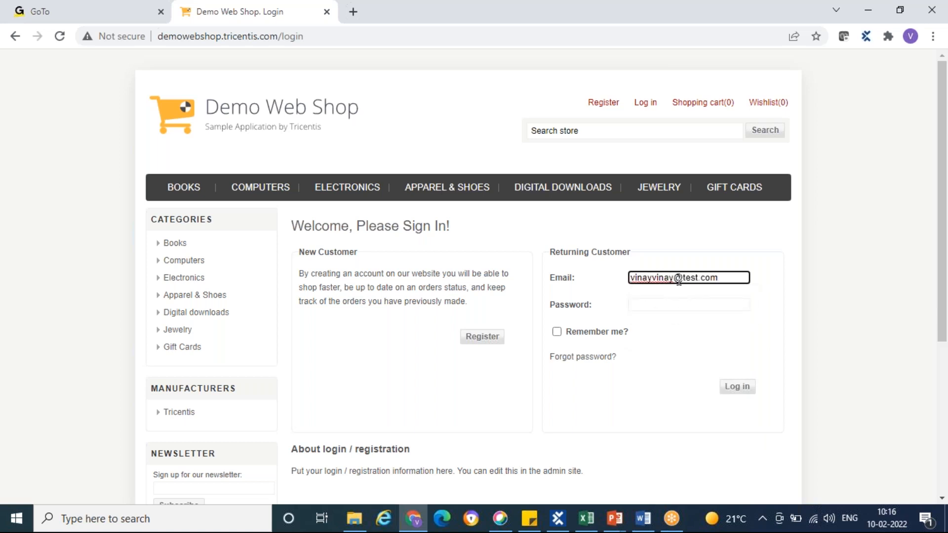
click(679, 303)
text(•••••)
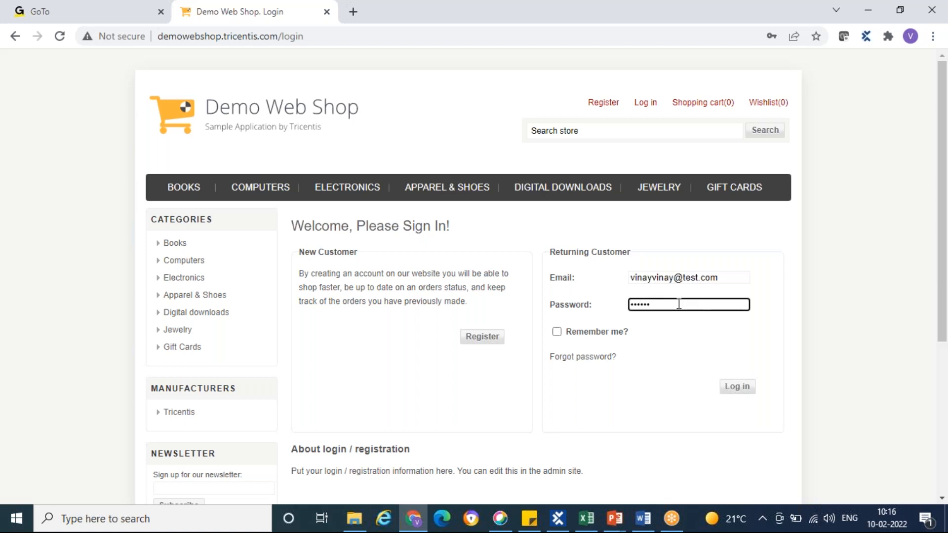
Compare step 3's expected result with the filled login form in Chrome and enter "As Expected" as its actual result in Excel
key(alt+Tab)
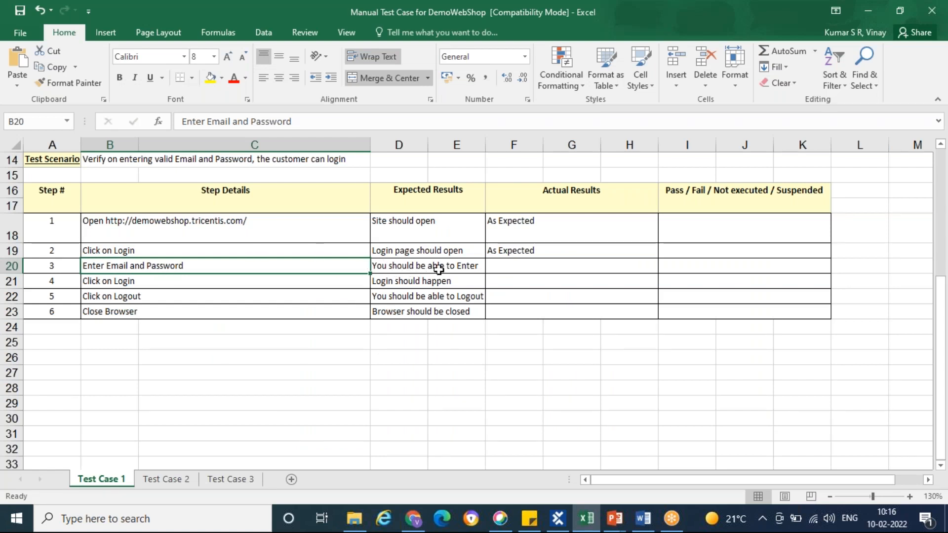
key(alt+Tab)
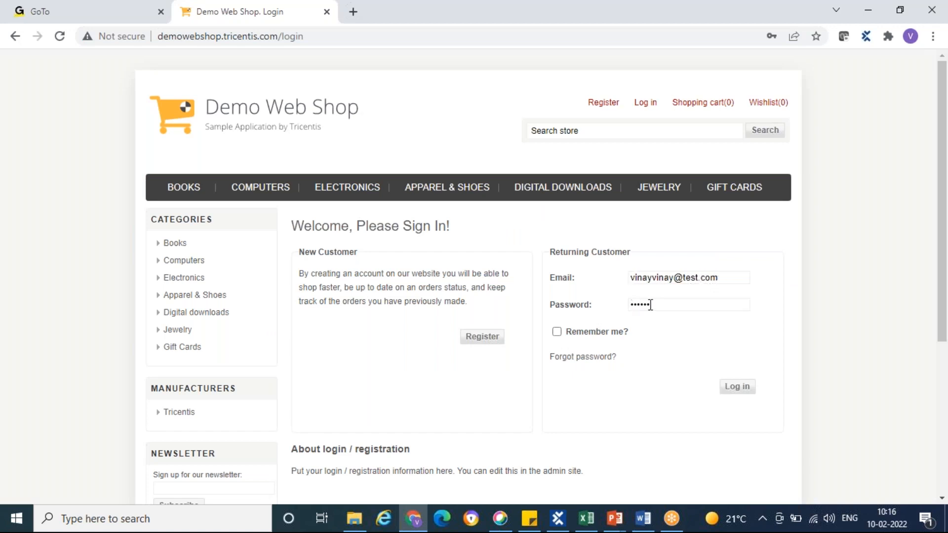
key(alt+Tab)
click(525, 268)
text(As Exp)
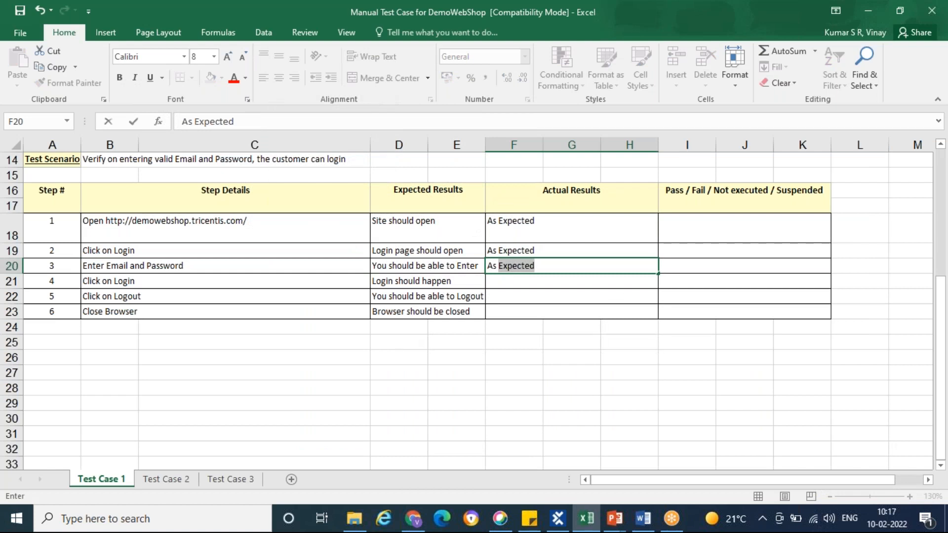
text(ected)
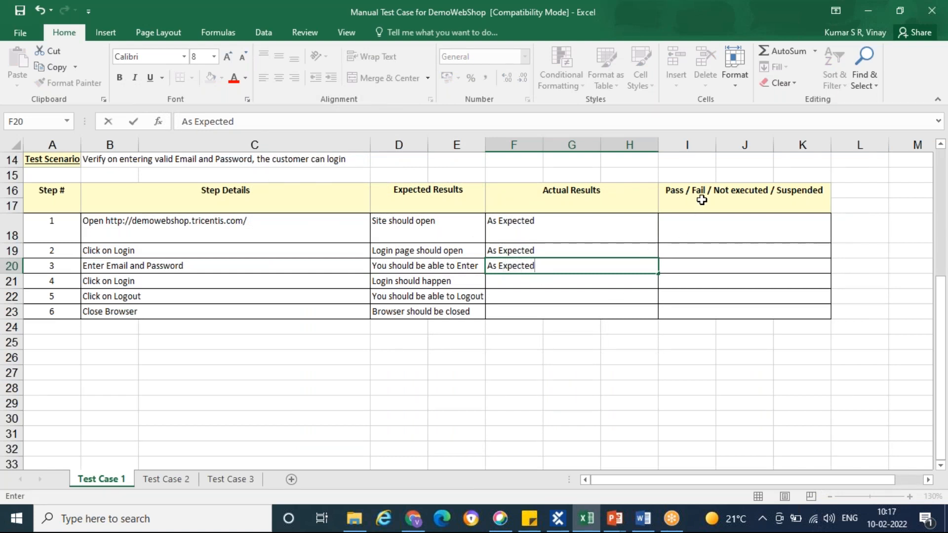
Set the Pass / Fail status of steps 1, 2 and 3 to "Pass"
click(715, 230)
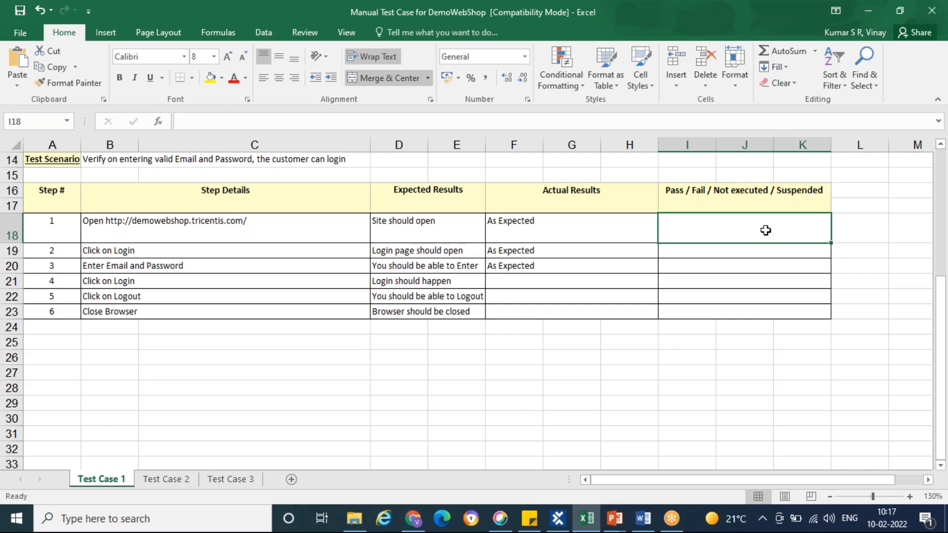
text(Pass)
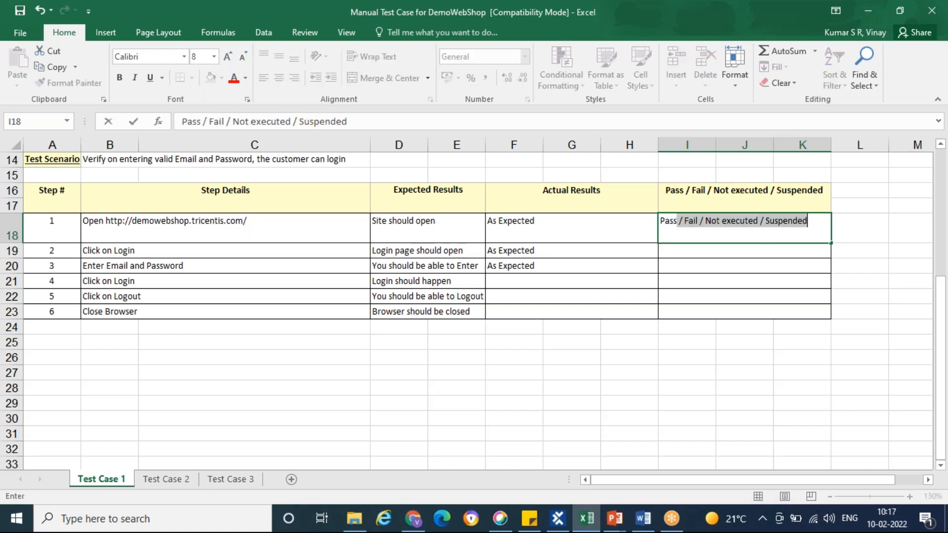
key(BackSpace)
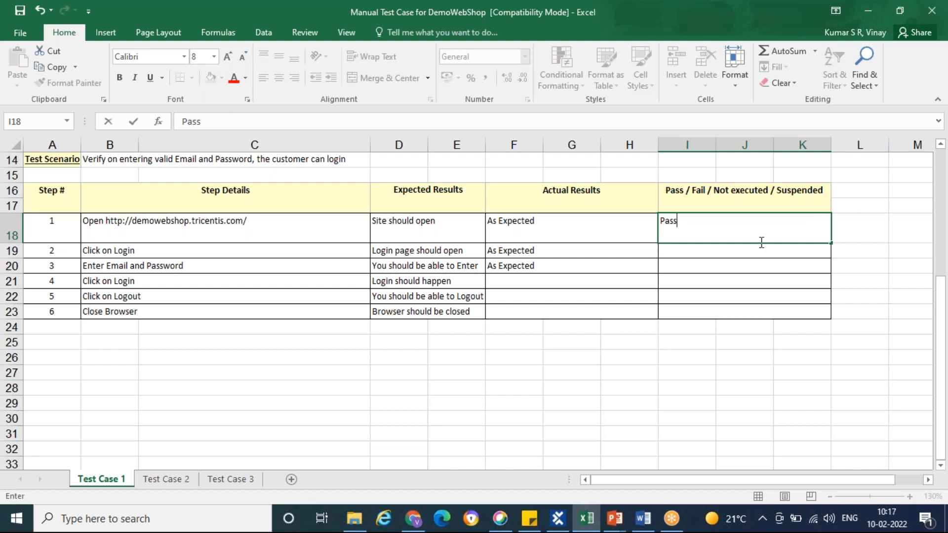
key(Return)
text(P)
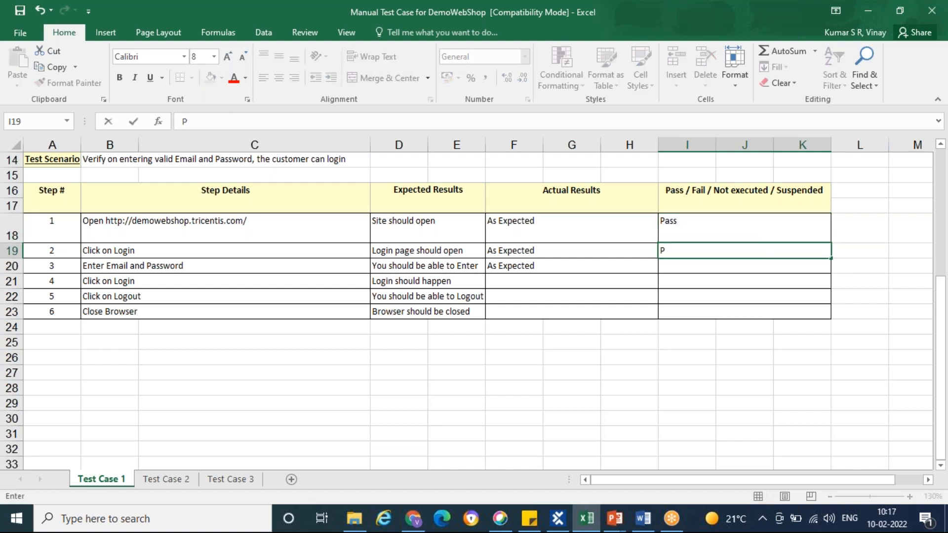
text(ass)
click(751, 262)
text(Pass)
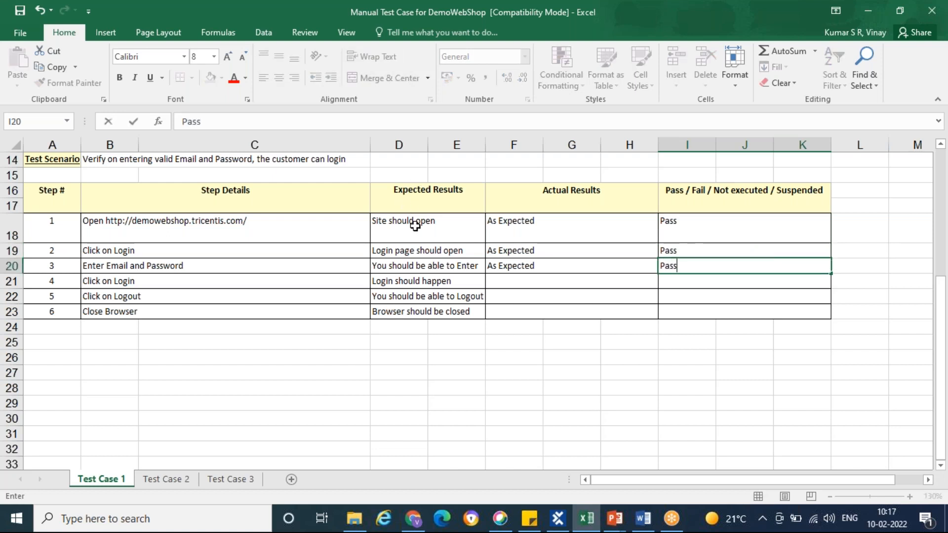
click(562, 337)
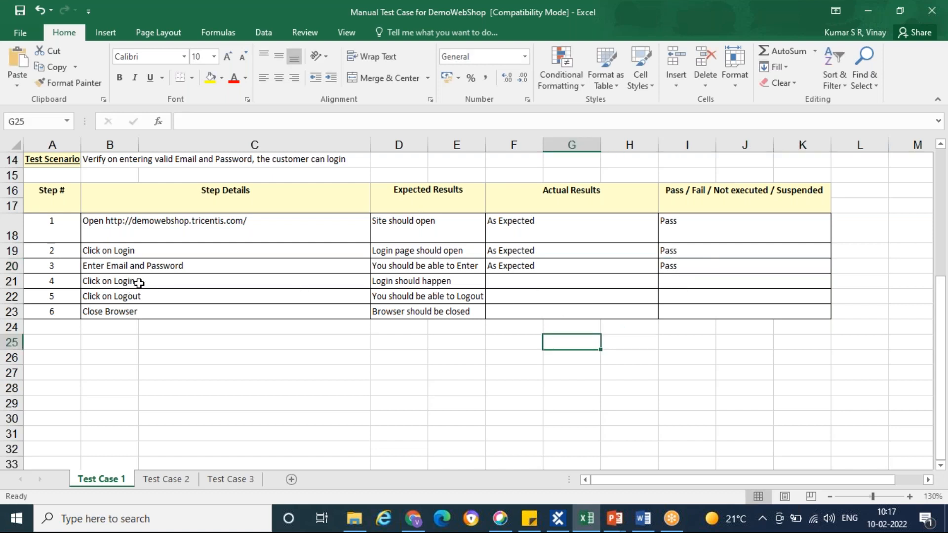
Carry out step 4 by logging in to the shop in Chrome, and check the outcome against the expected result in Excel
click(139, 283)
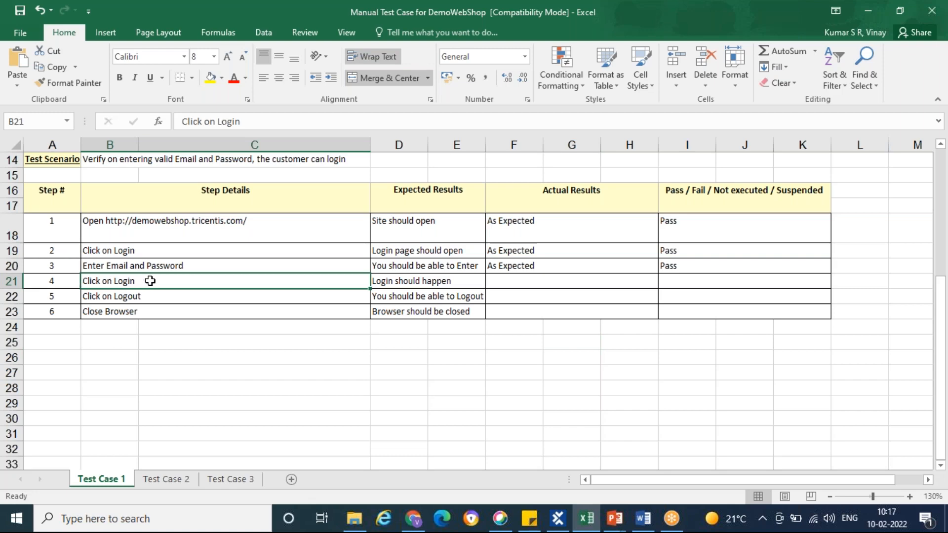
key(alt+Tab)
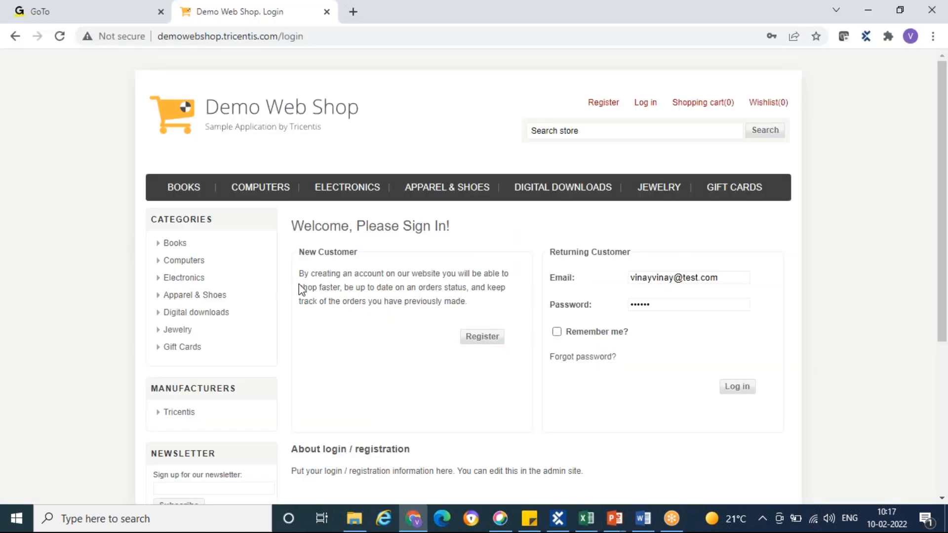
click(737, 389)
key(alt+Tab)
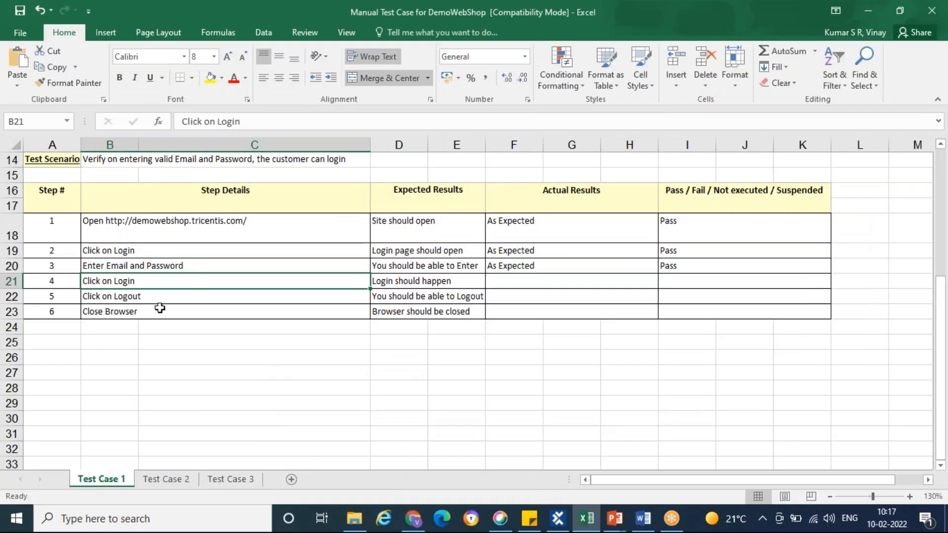
click(435, 282)
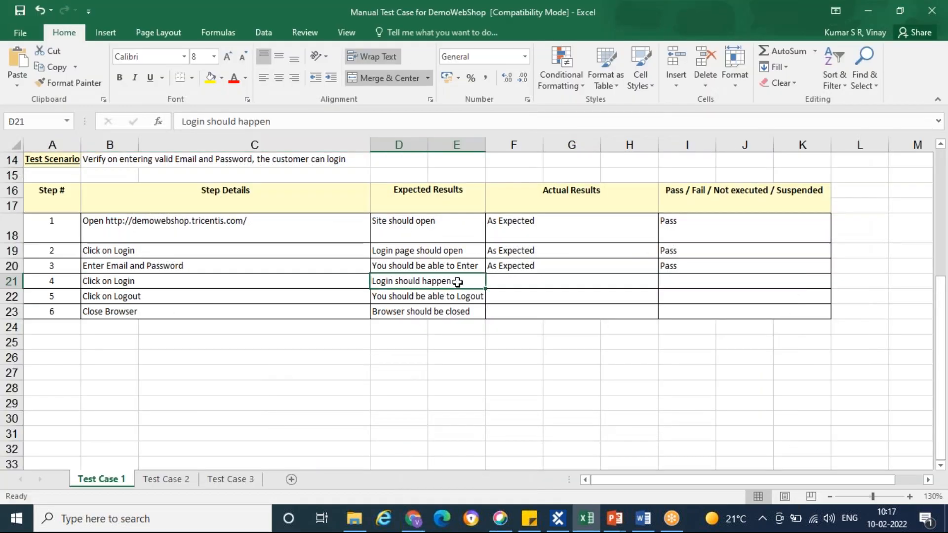
key(alt+Tab)
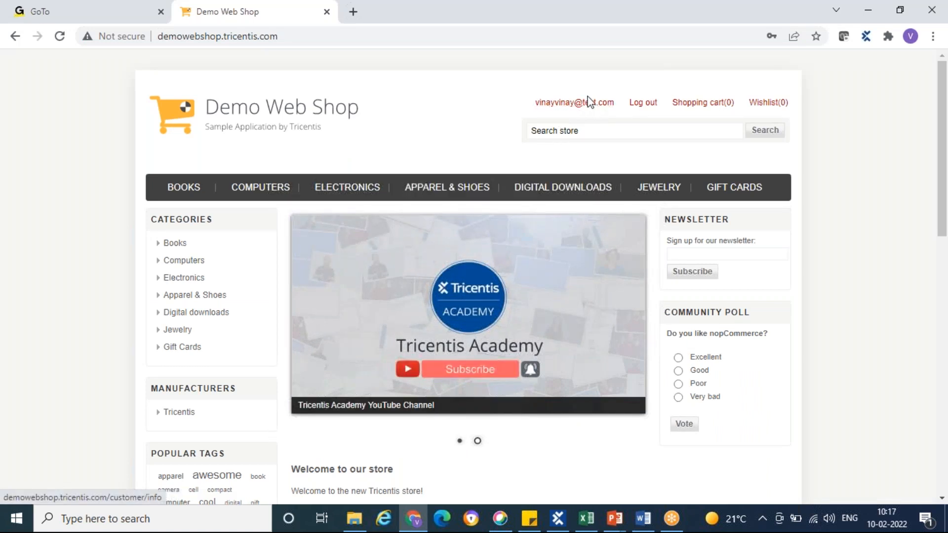
mouse_move(746, 105)
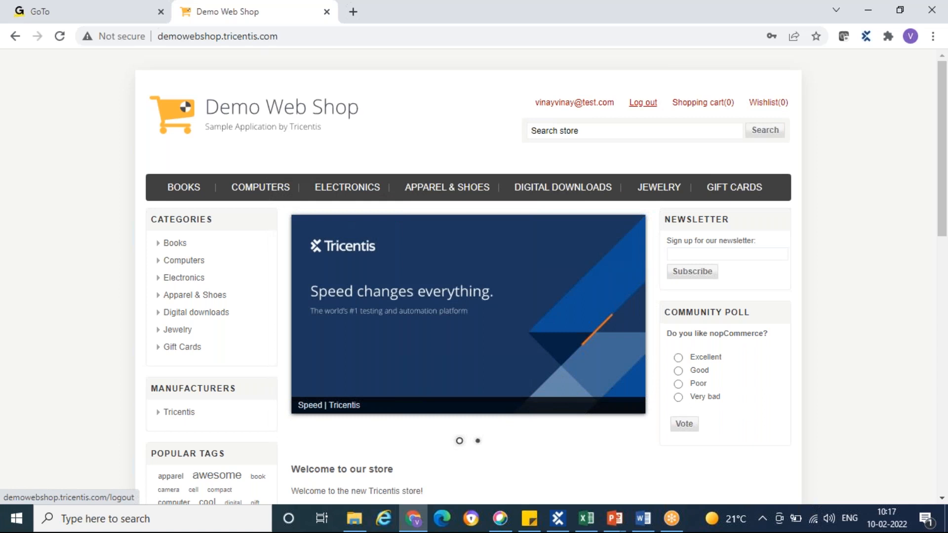
Return to Excel and record "As Expected" as step 4's actual result and "Pass" as its status
key(alt+Tab)
click(532, 282)
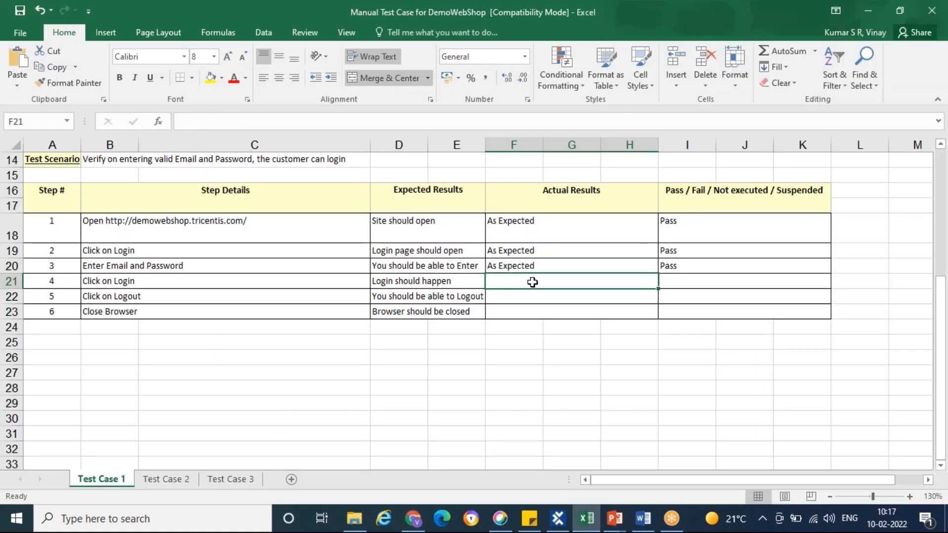
text(As)
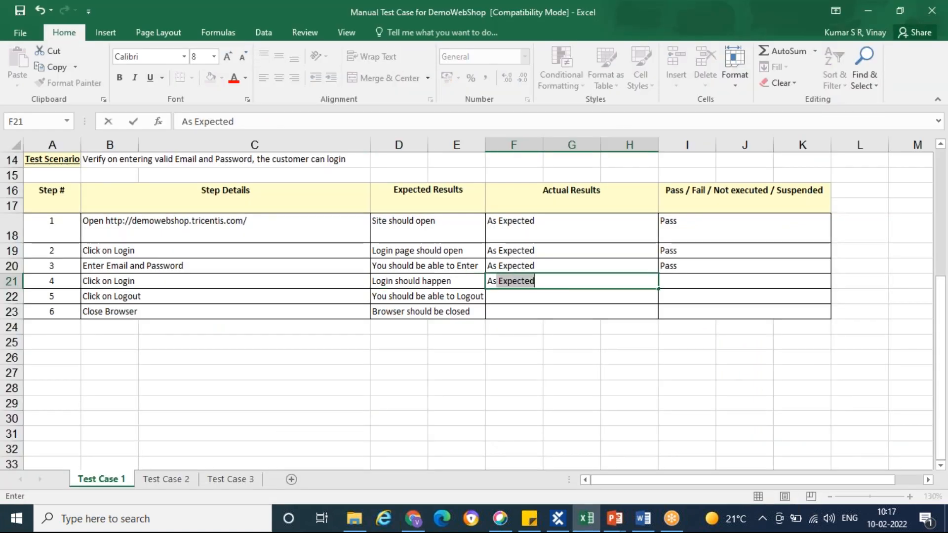
key(Tab)
text(Pass)
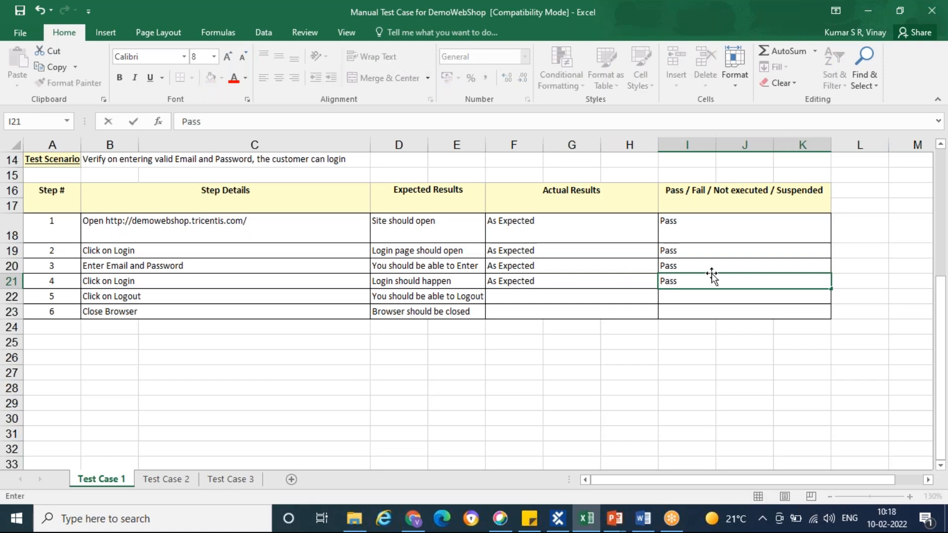
Check step 5's details in Excel and carry it out by logging out of the shop in Chrome
key(alt+Tab)
click(588, 519)
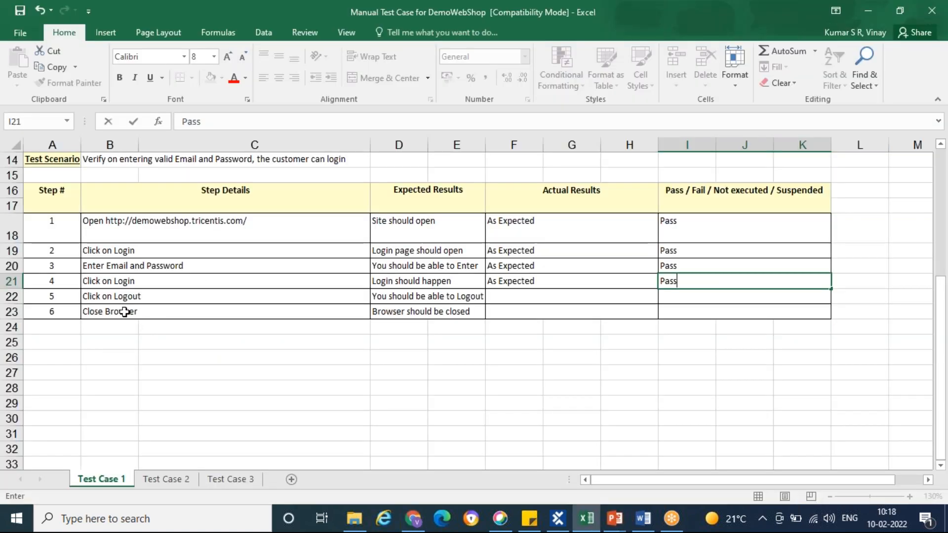
click(158, 296)
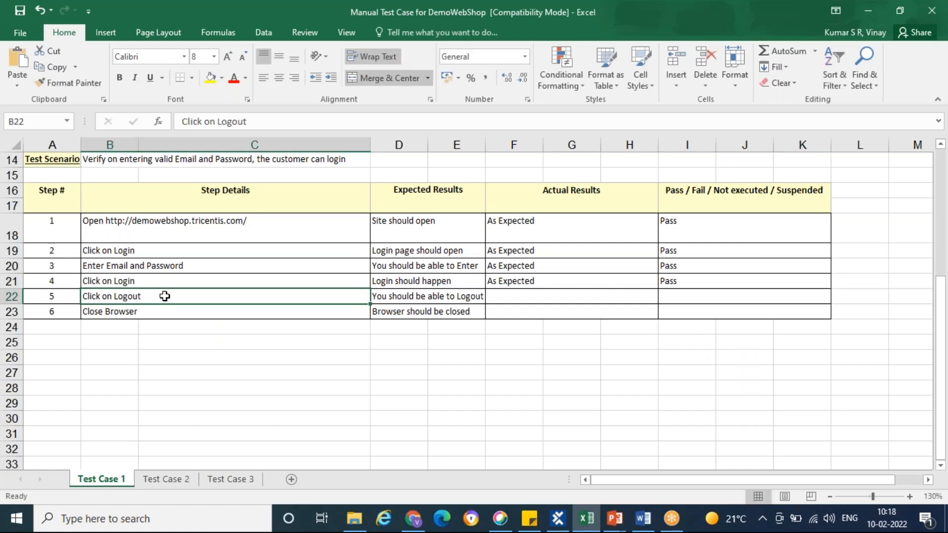
key(alt+Tab)
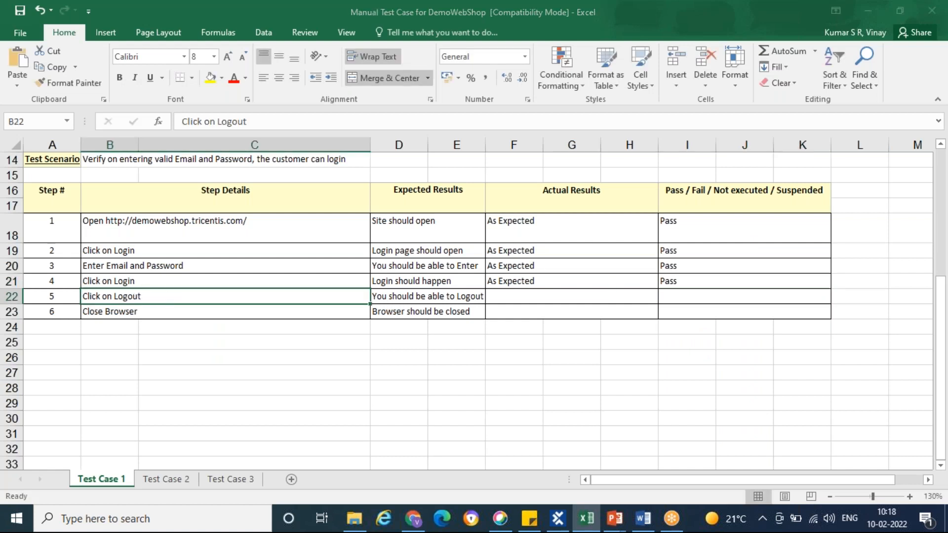
click(650, 107)
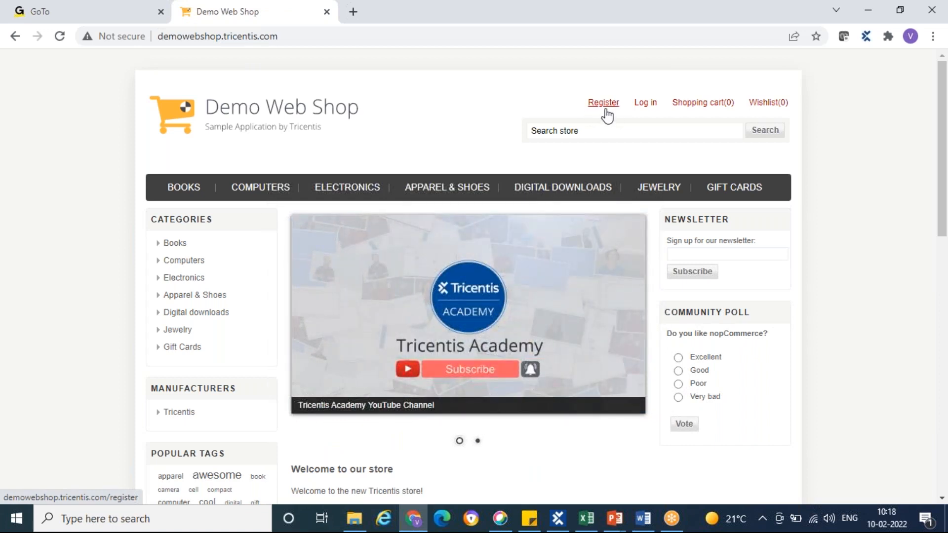
Return to Excel and record "As Expected" as step 5's actual result and "Pass" as its status
key(alt+Tab)
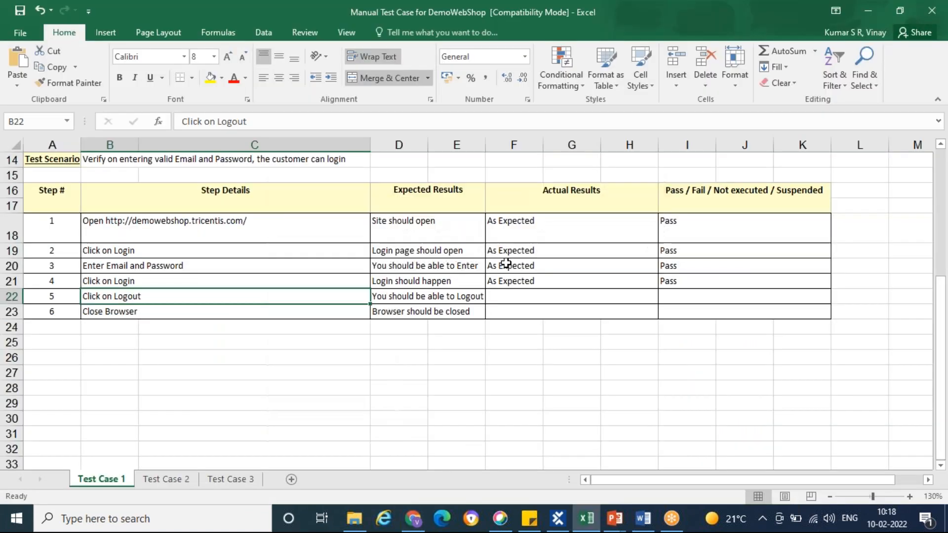
click(523, 297)
text(As Expected)
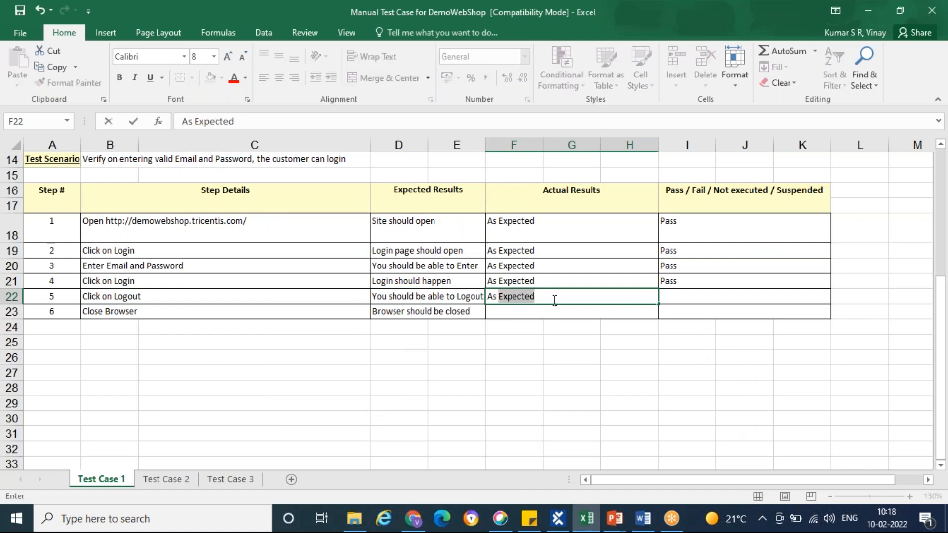
click(762, 299)
text(Pass)
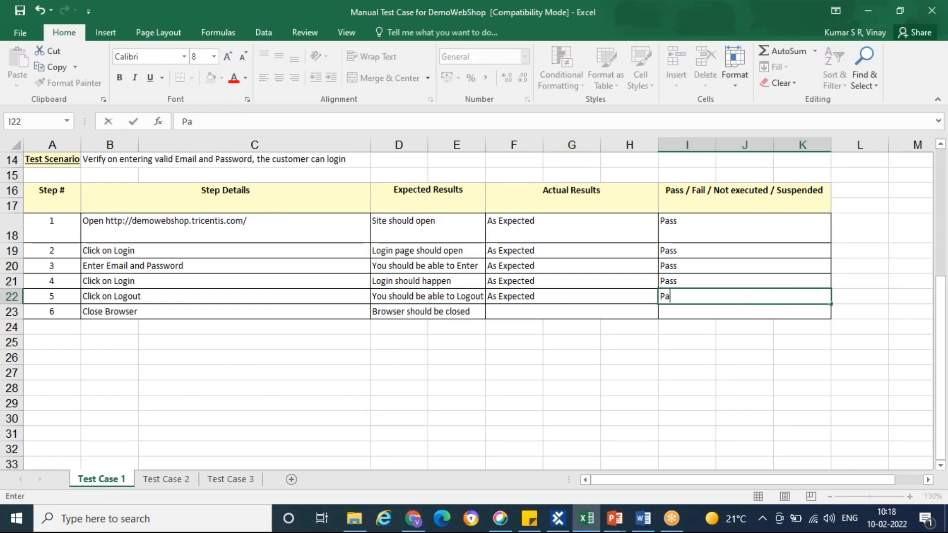
Check step 6's details in Excel and carry it out by closing the Demo Web Shop tab in Chrome
click(143, 311)
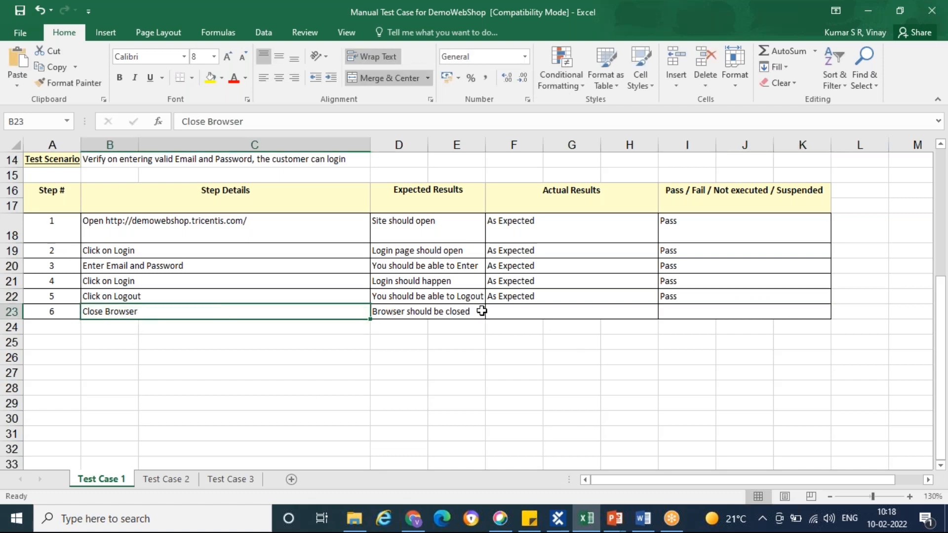
key(alt+Tab)
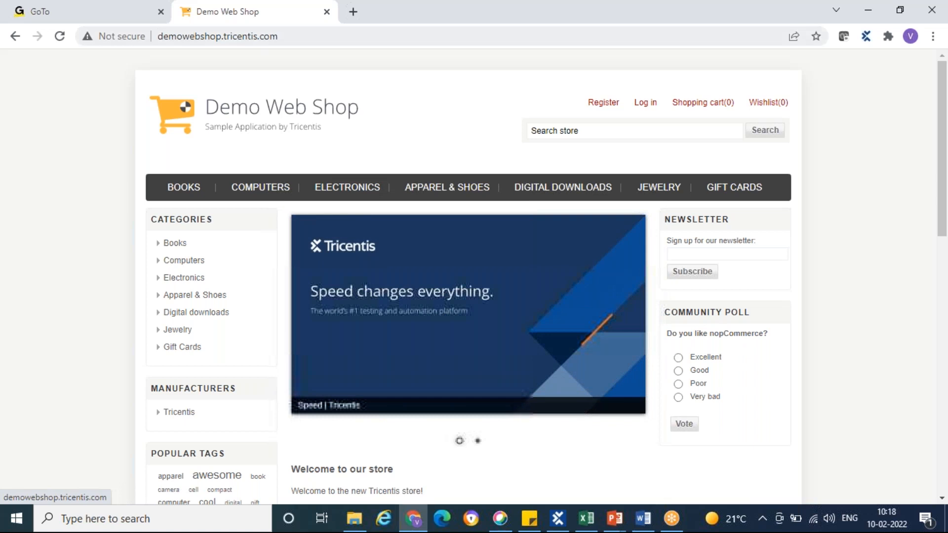
right_click(228, 18)
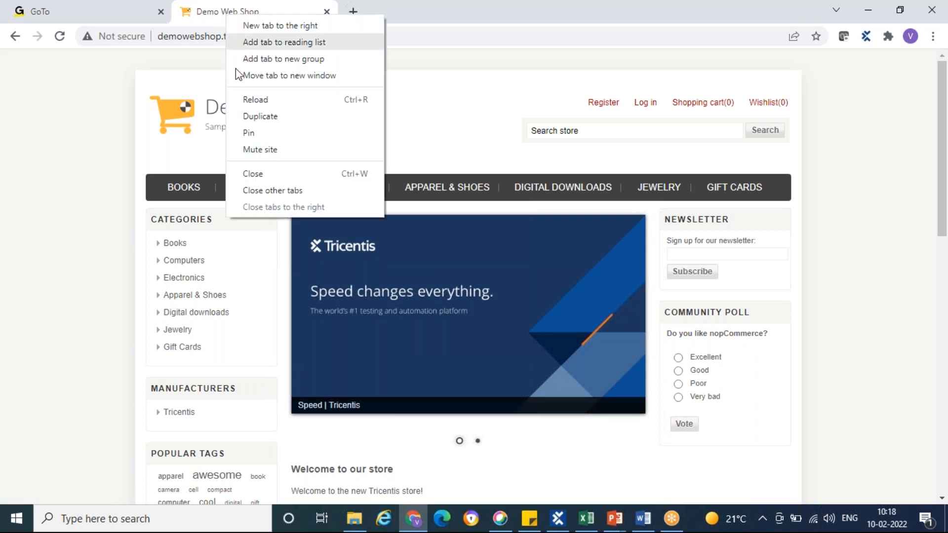
click(260, 174)
Return to Excel and record "As Expected" as step 6's actual result and "Pass" as its status
key(alt+Tab)
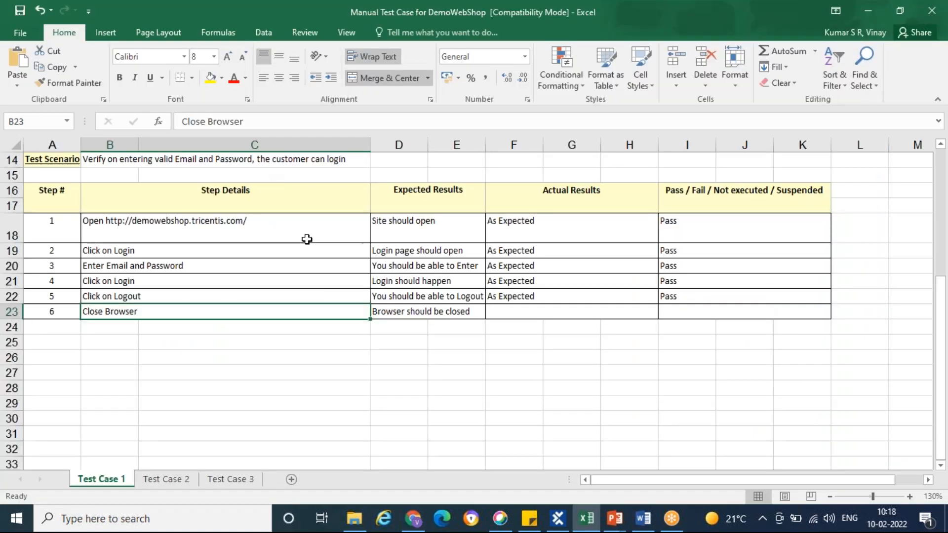
click(550, 315)
text(As)
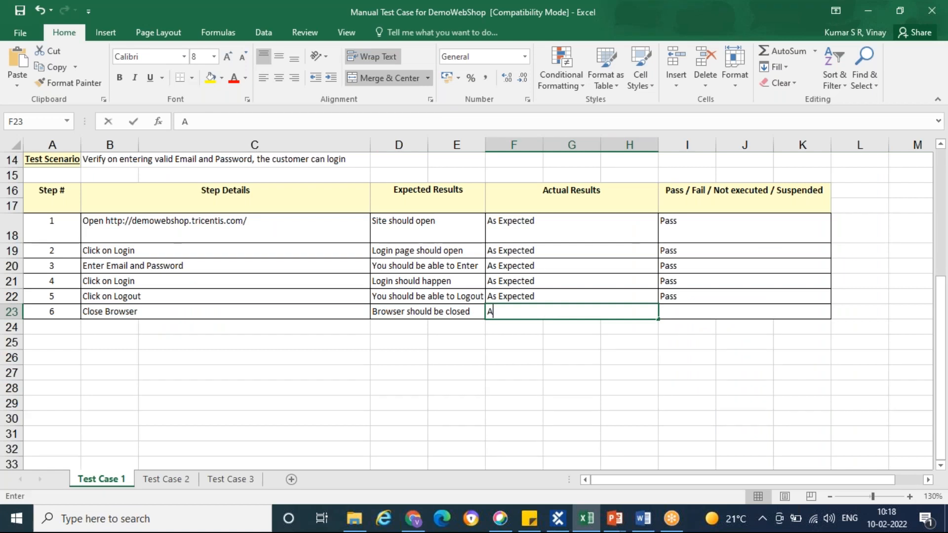
click(686, 316)
text(Pass)
click(678, 372)
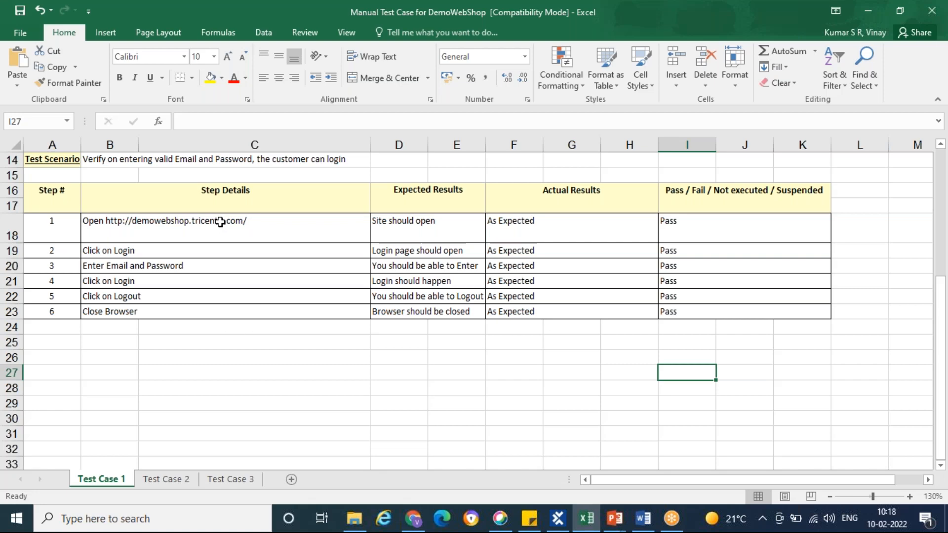
Look back at Chrome and the Excel sheet, and switch to the Software Testing presentation in PowerPoint
key(alt+Tab)
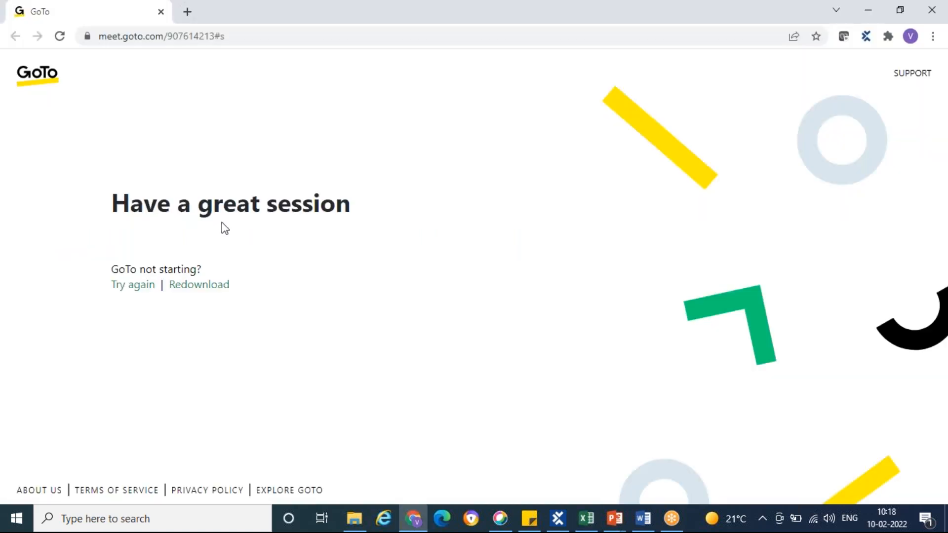
key(alt+Tab)
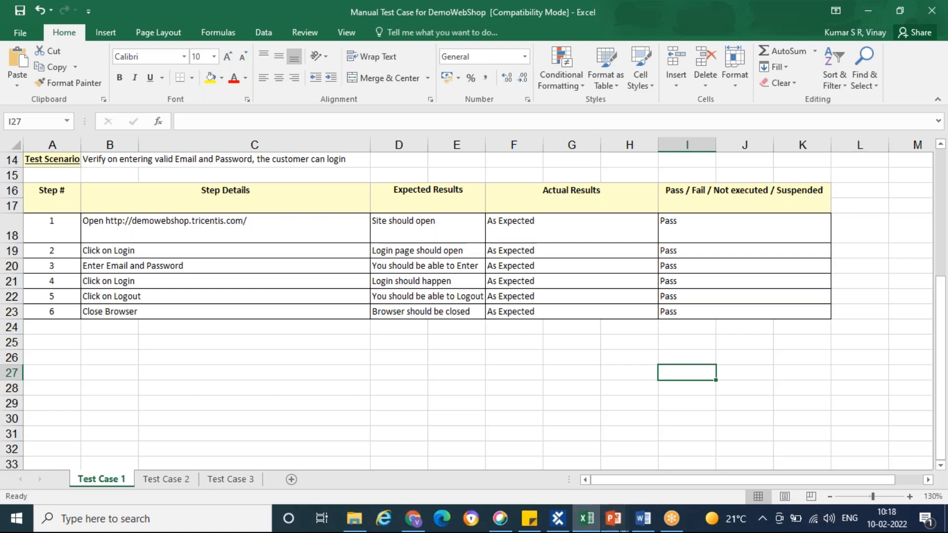
mouse_move(615, 519)
click(791, 454)
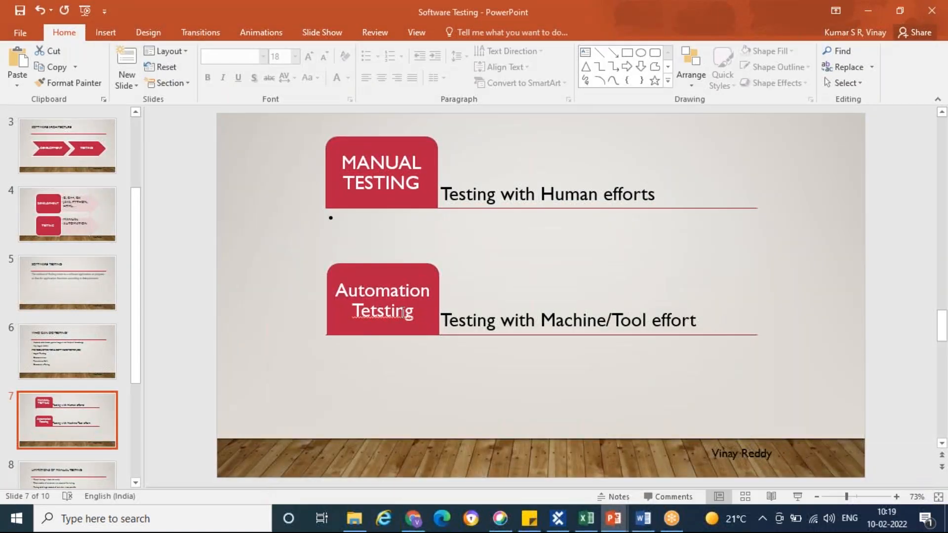
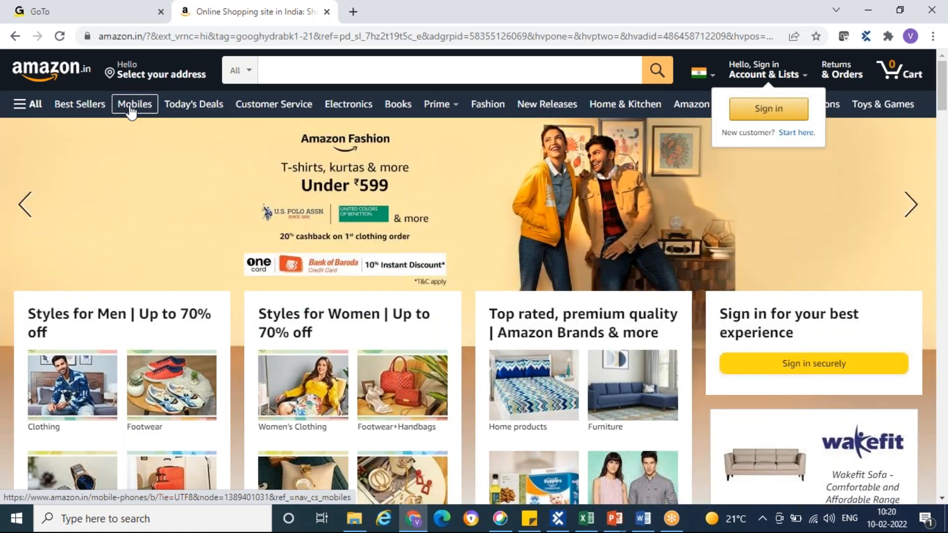
Switch to the Software Testing presentation and highlight "slow" and "costly" in the first bullet of the Limitations of Manual Testing slide
key(alt+Tab)
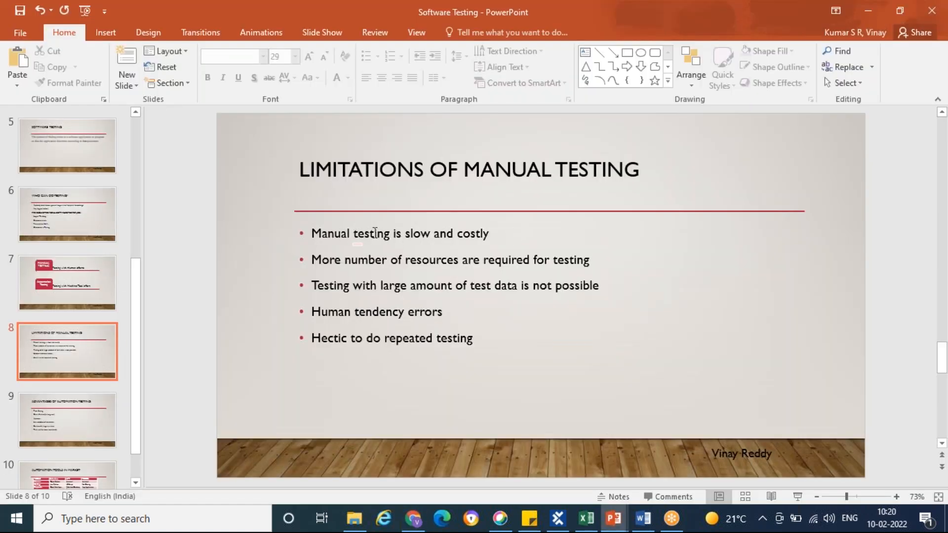
double_click(411, 236)
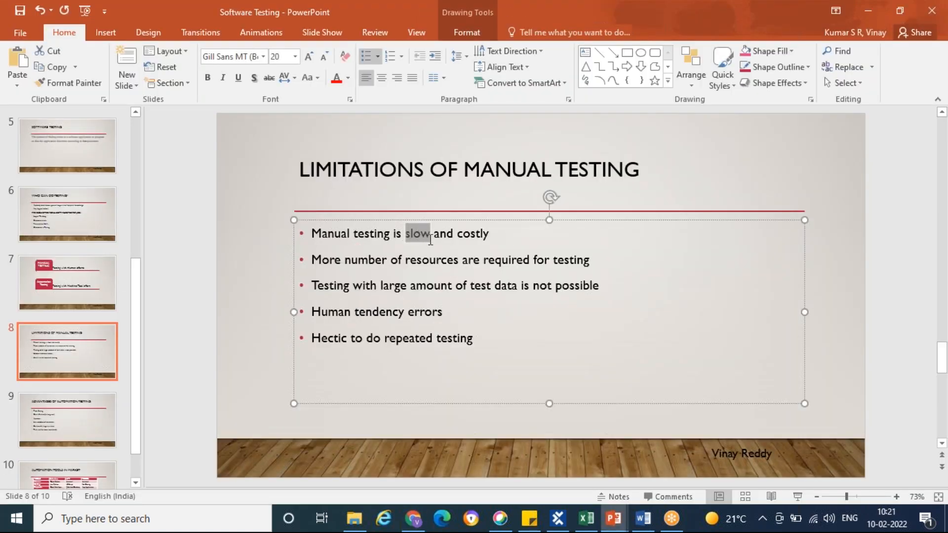
click(421, 234)
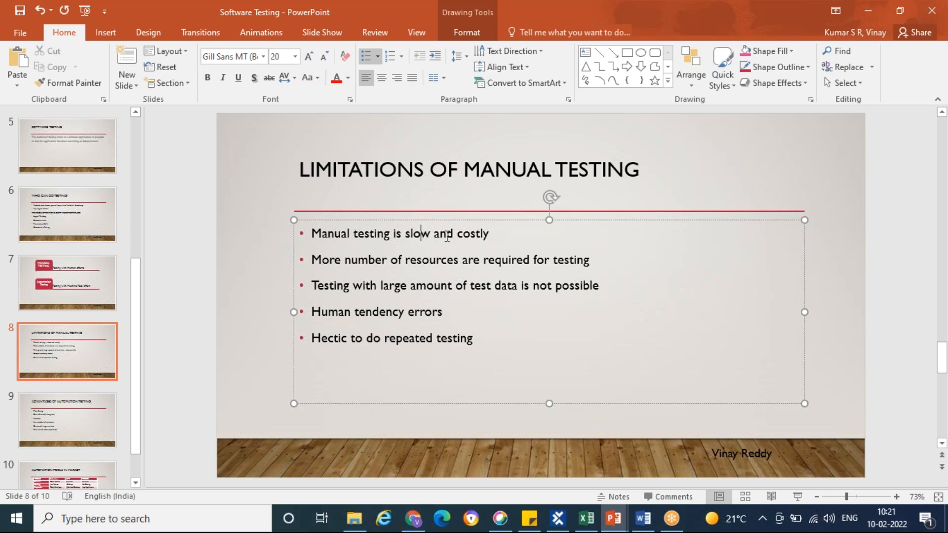
drag(459, 234, 492, 235)
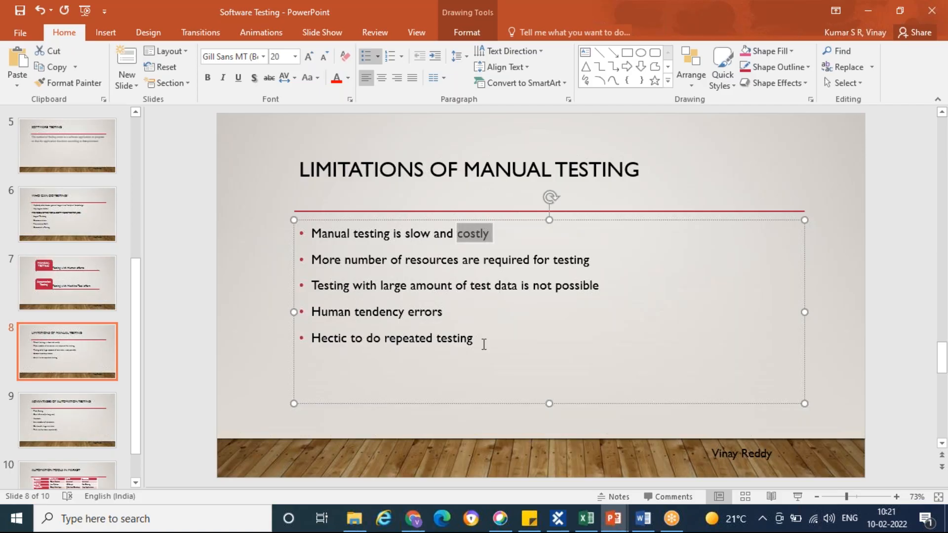
key(alt+Tab)
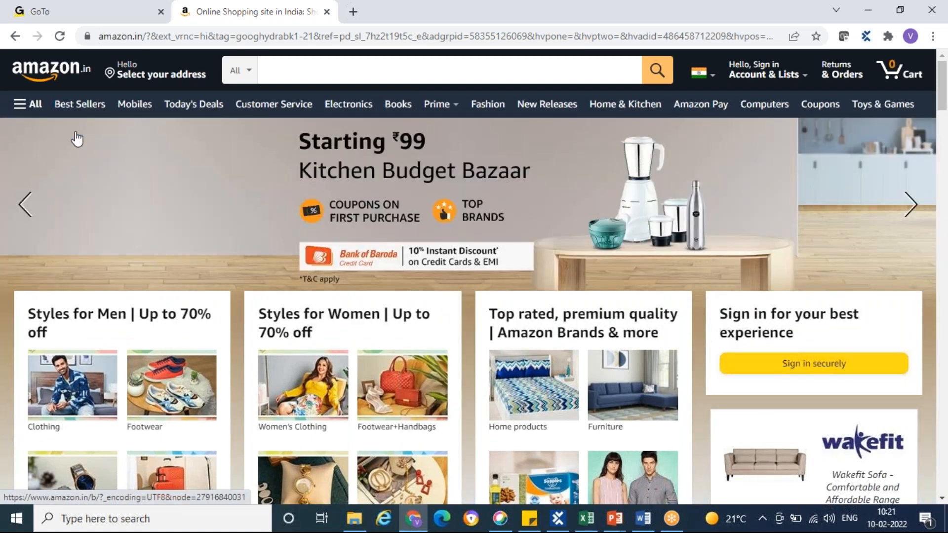
key(alt+Tab)
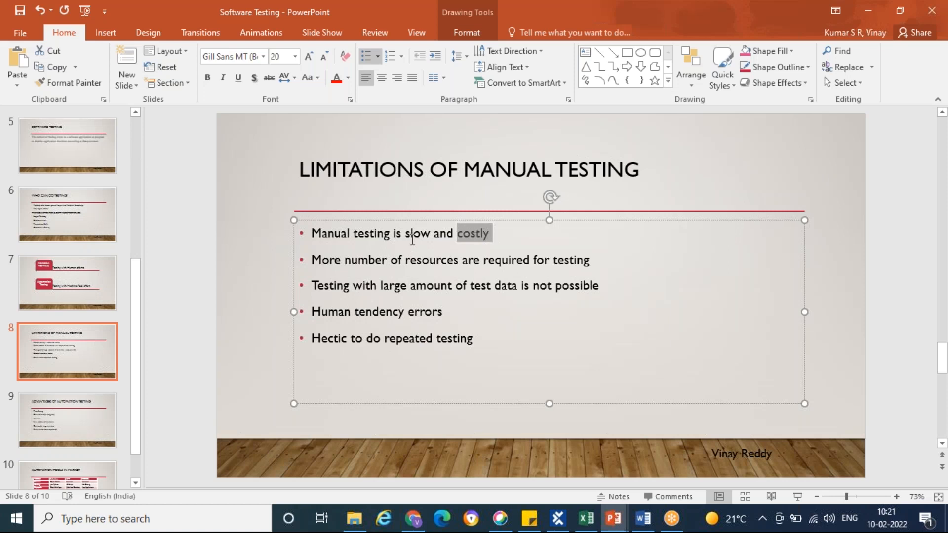
double_click(406, 233)
drag(456, 235, 490, 242)
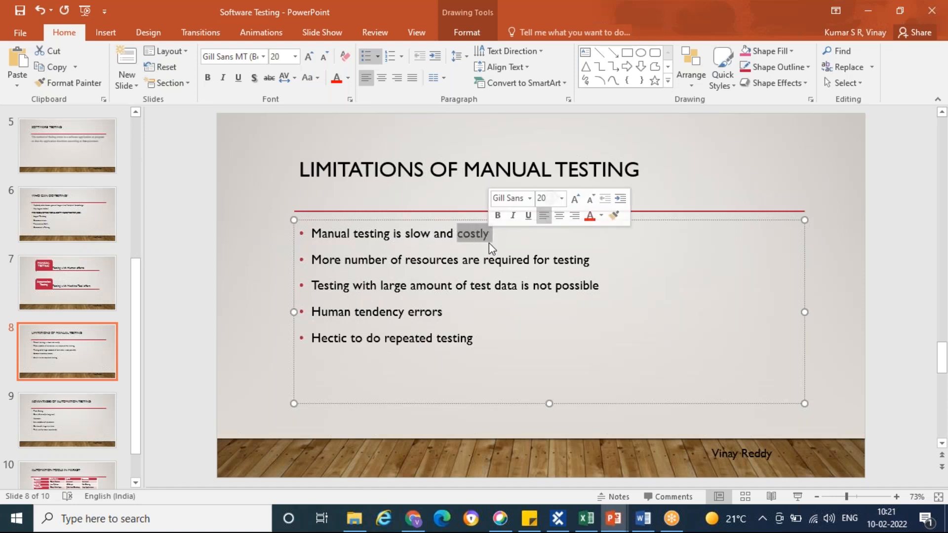
Switch to Chrome, open Amazon's Best Sellers page and look through its listed products
key(alt+Tab)
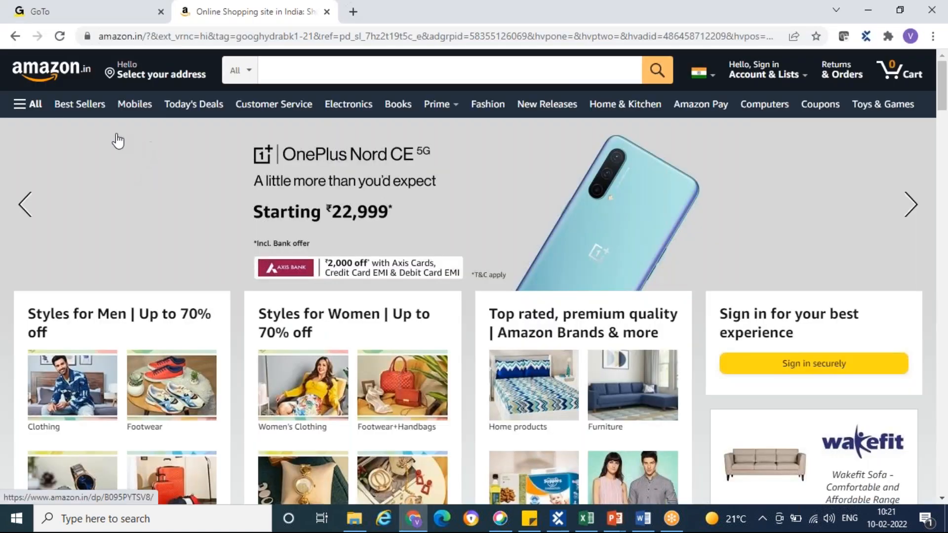
click(79, 111)
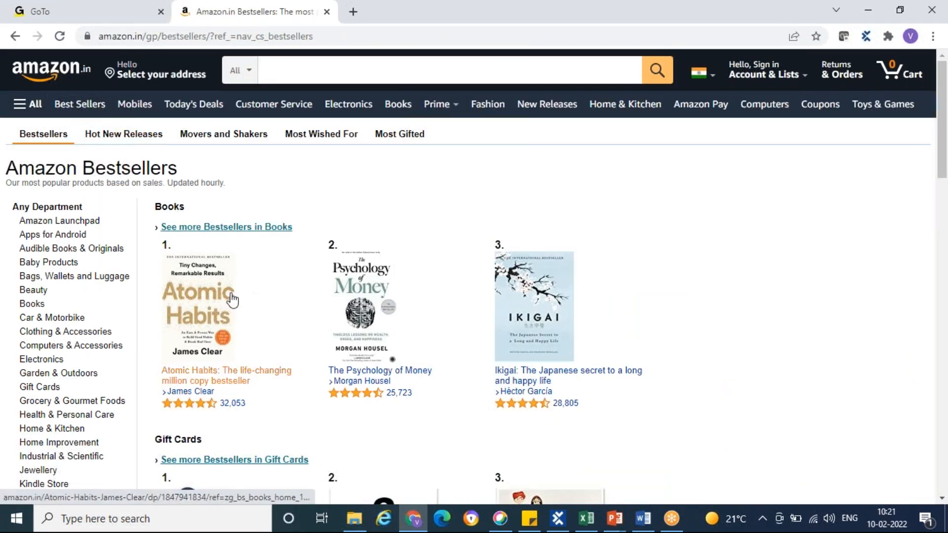
scroll(225, 292, down, 3)
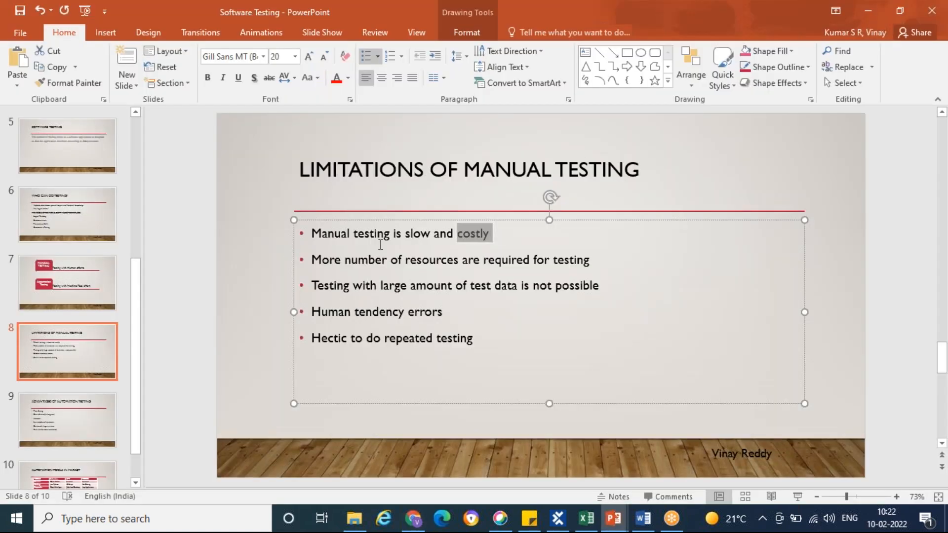
Return to the Software Testing presentation and replace "resources" with "testers" in the second bullet of the Limitations of Manual Testing slide
drag(433, 232, 493, 234)
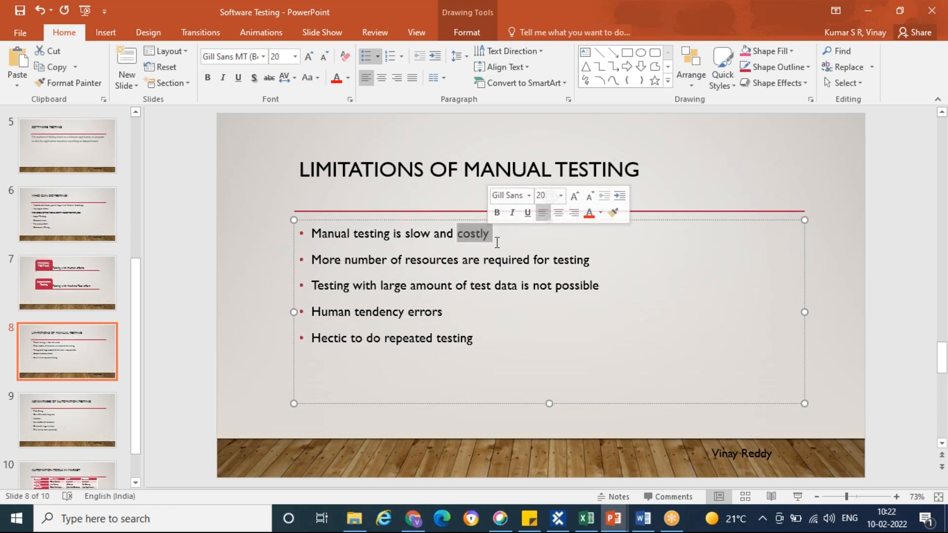
drag(393, 266, 582, 264)
click(597, 263)
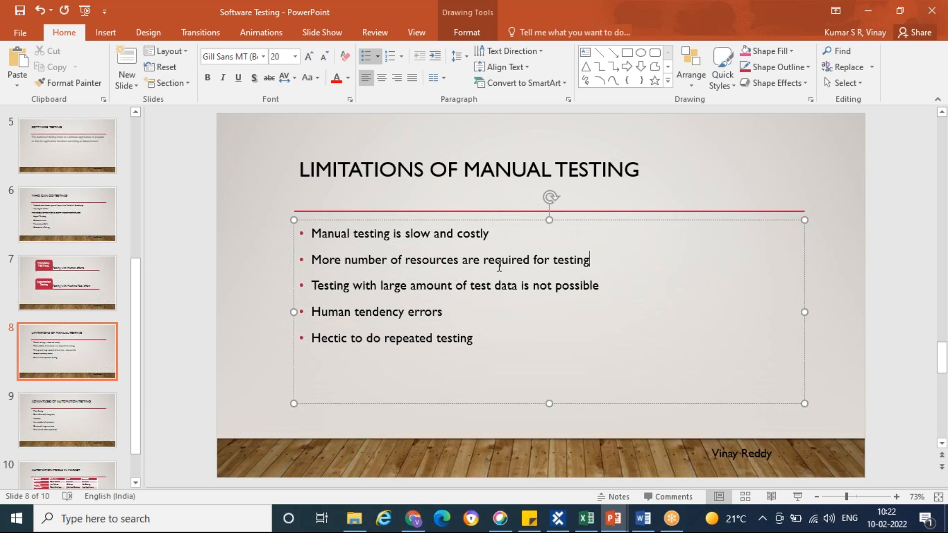
drag(405, 261, 461, 269)
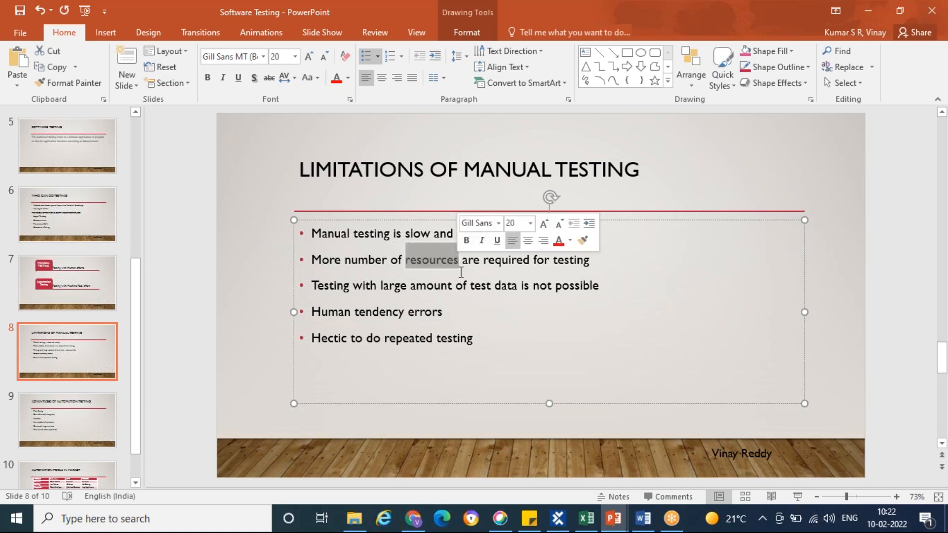
text(testers)
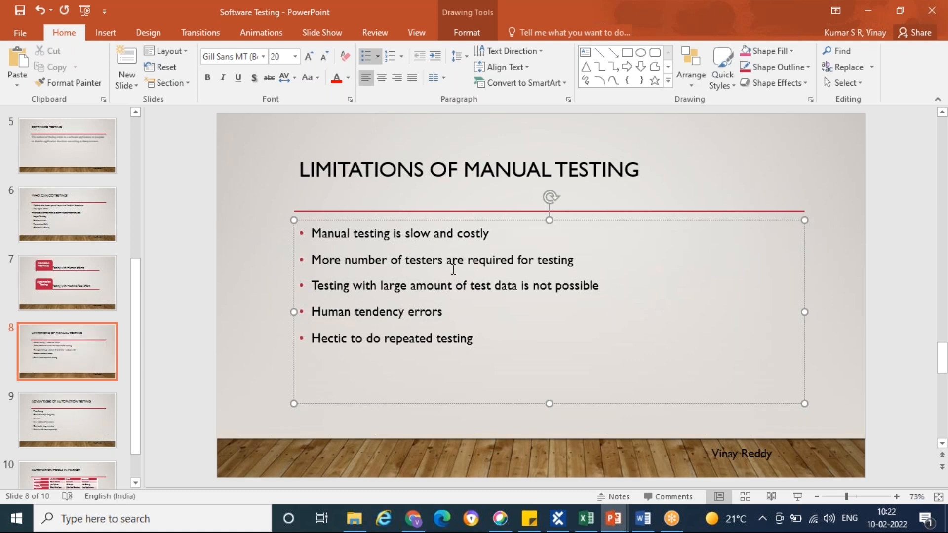
Look at Chrome and the third limitation bullet in PowerPoint, and examine the login test data in the Excel test case
click(414, 518)
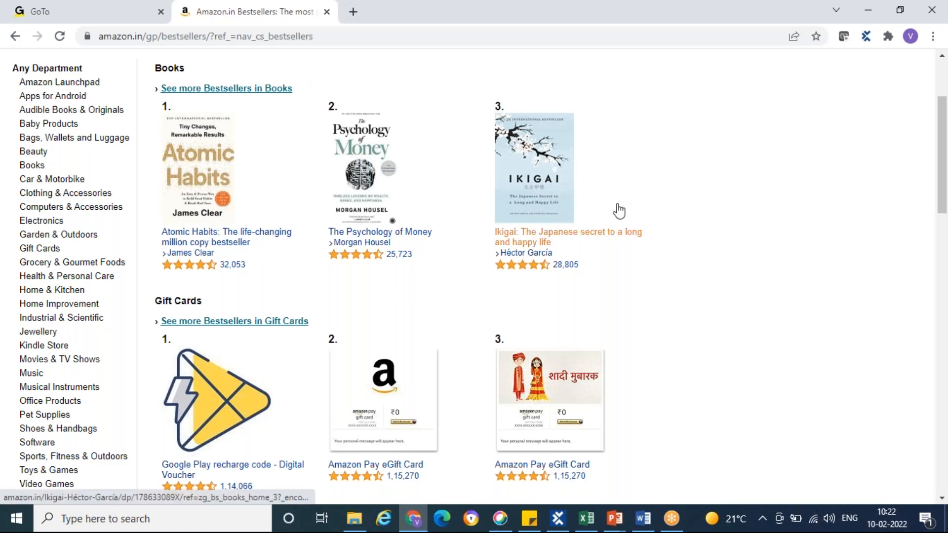
key(alt+Tab)
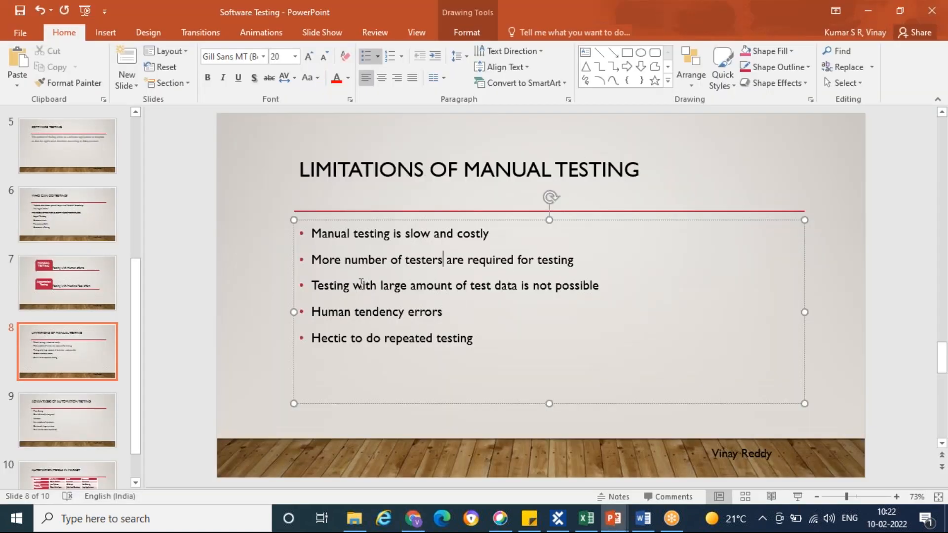
click(602, 286)
key(alt+Tab)
click(586, 519)
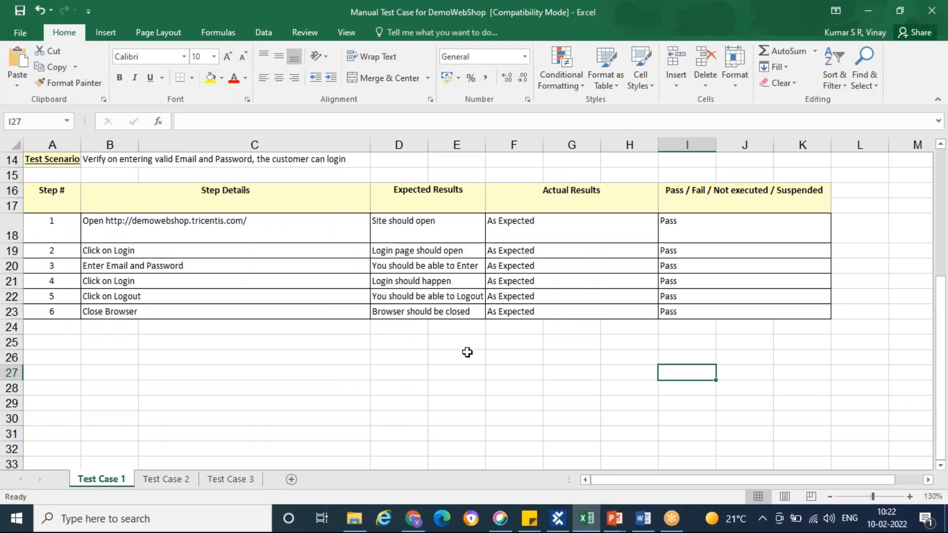
scroll(468, 352, up, 3)
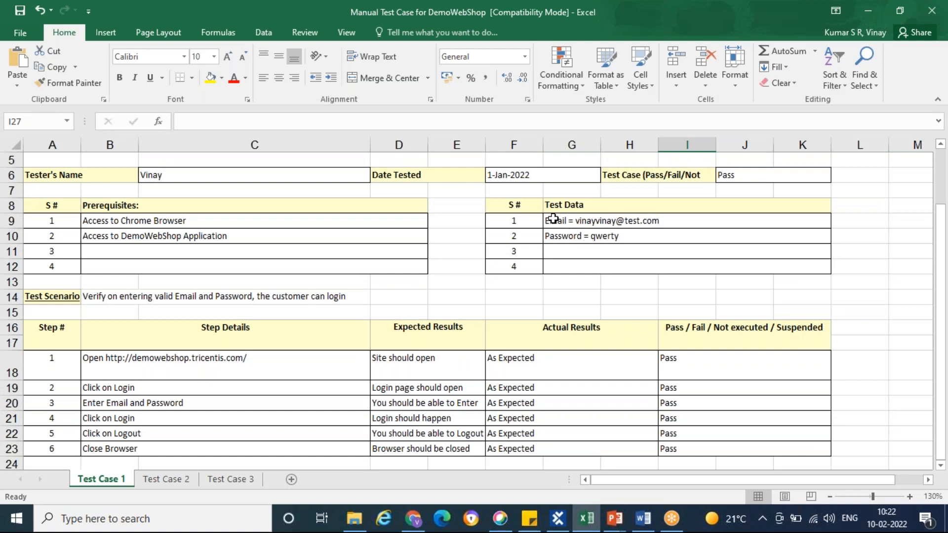
click(608, 237)
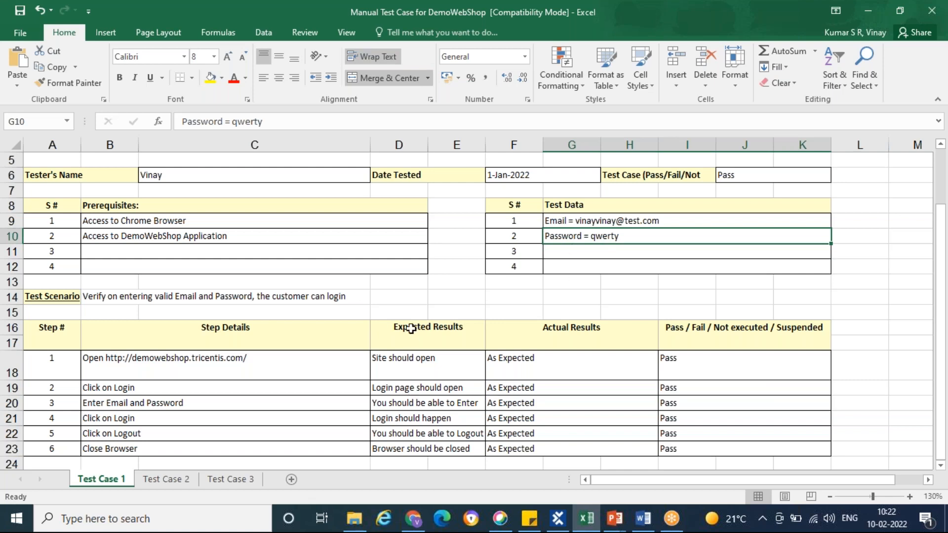
Switch to Chrome and load demowebshop.tricentis.com in place of the Amazon page
click(413, 519)
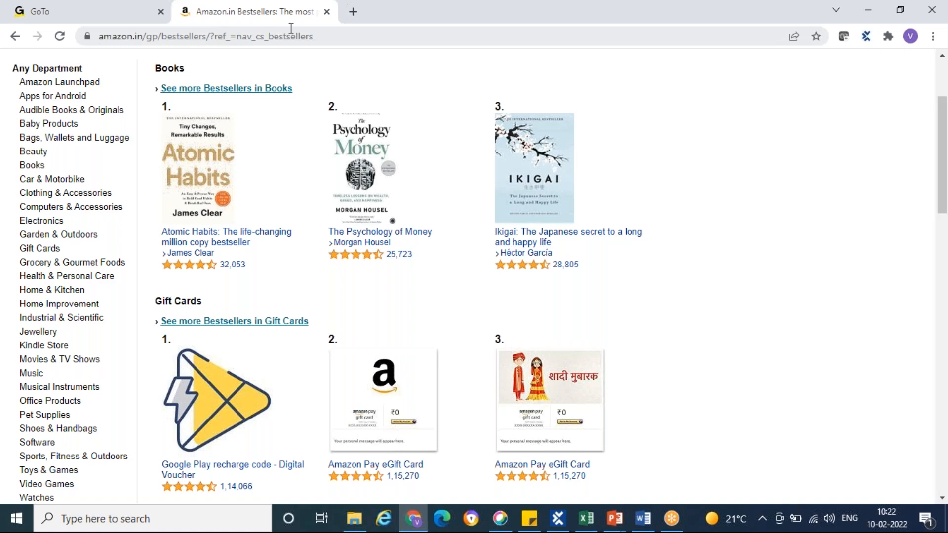
click(326, 39)
text(deo)
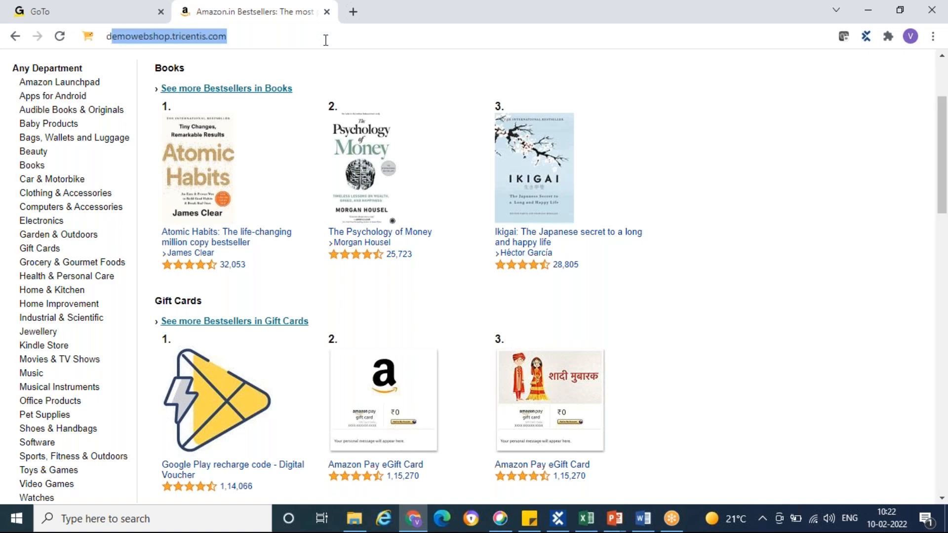
text(m)
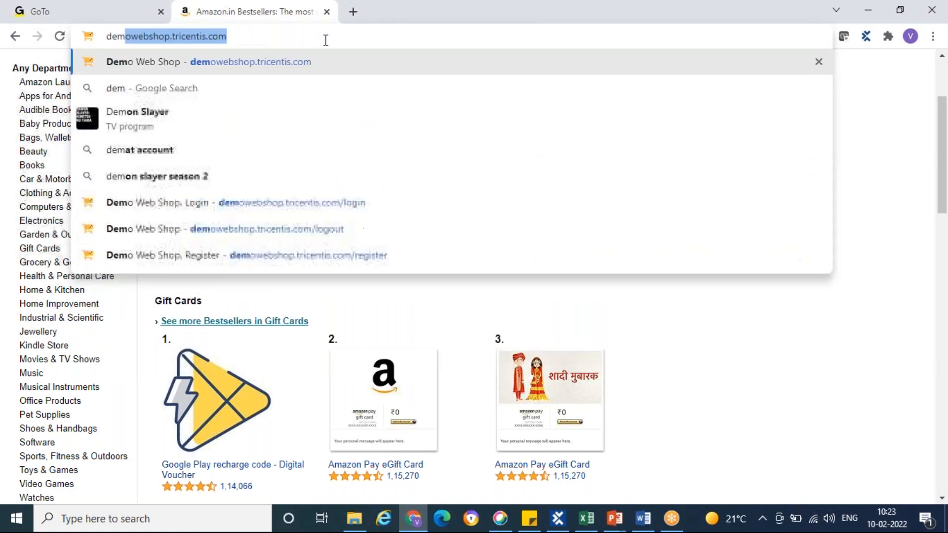
key(Return)
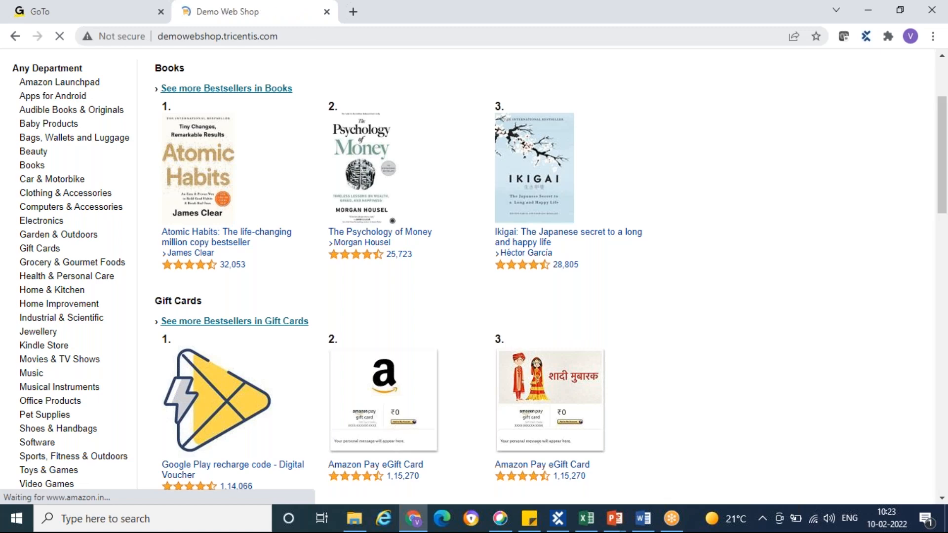
Open the Demo Web Shop login page and enter only the beginning of the customer's e-mail in the Email field
click(648, 109)
click(658, 278)
text(vina)
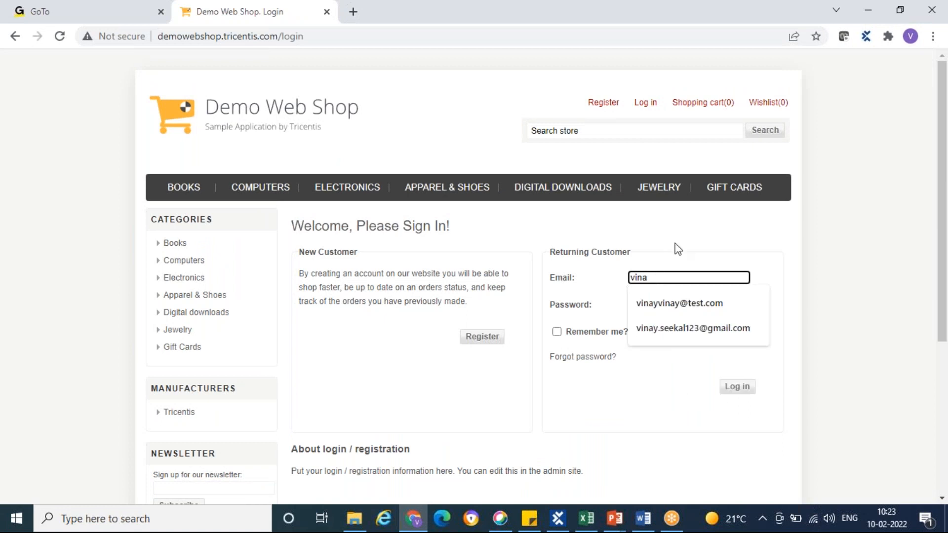
click(677, 226)
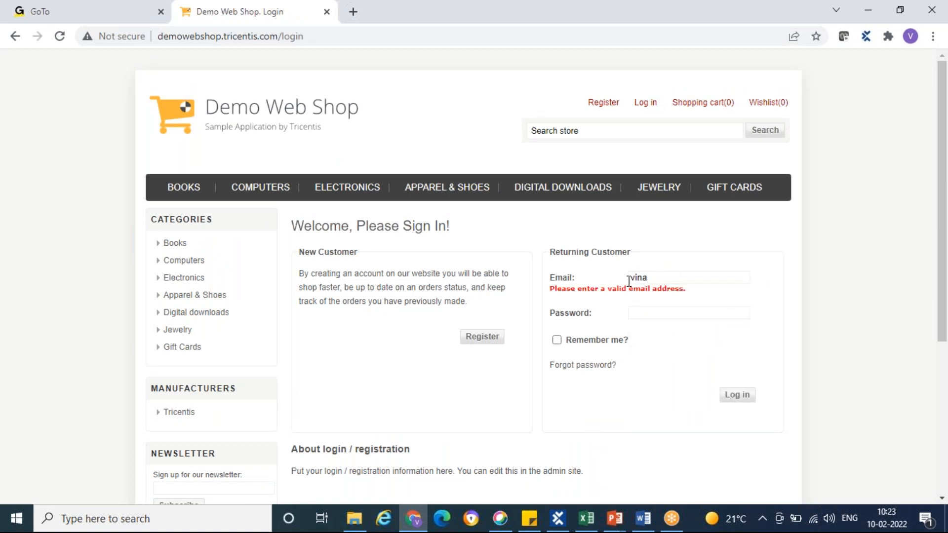
Look back at the Excel test data and the Chrome login page, and return to the Software Testing presentation in PowerPoint
key(alt+Tab)
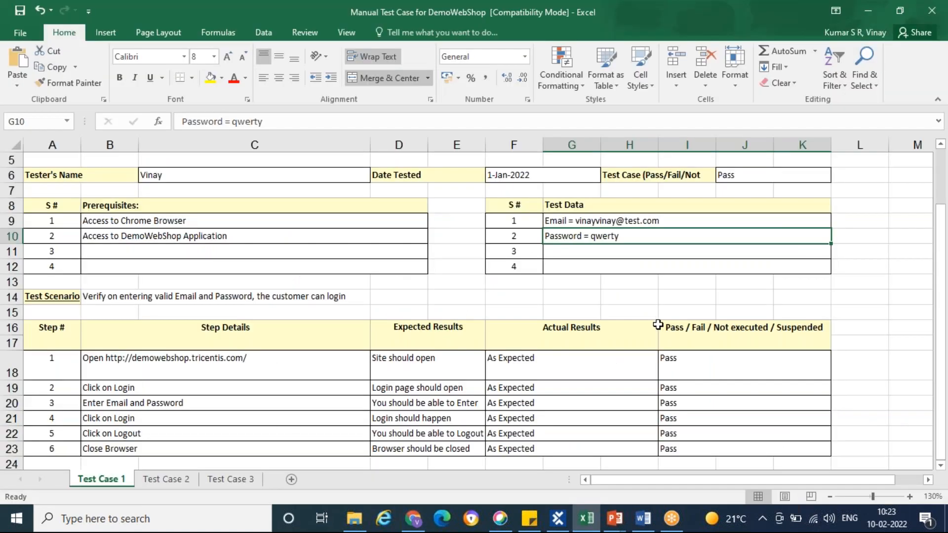
mouse_move(617, 521)
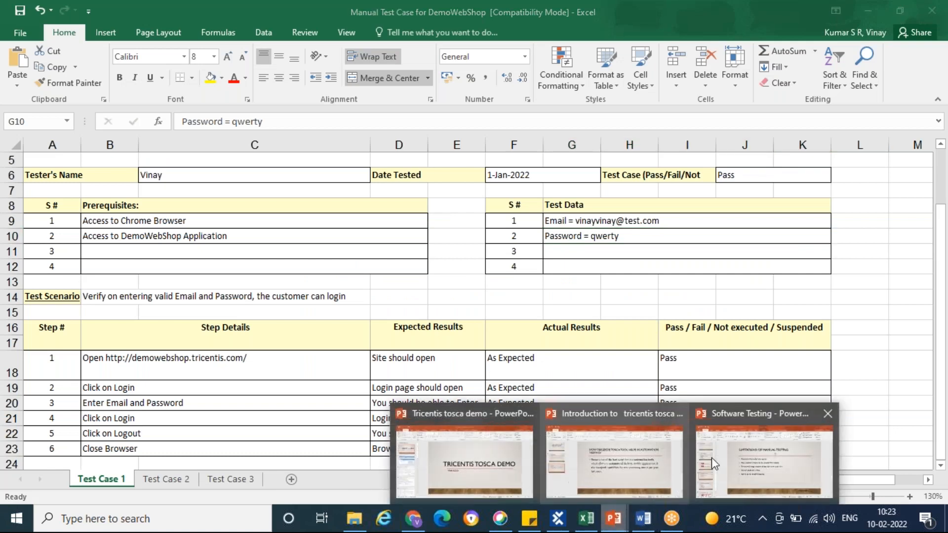
click(731, 445)
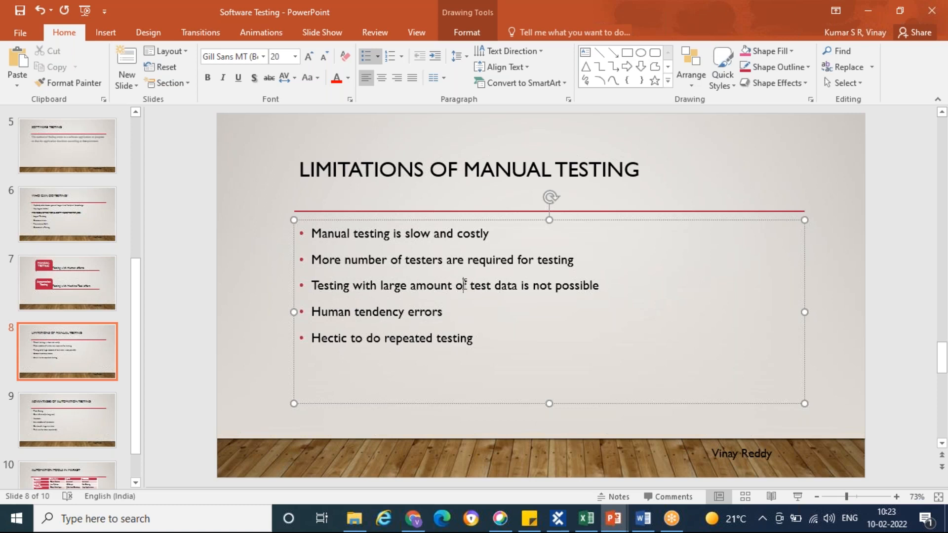
click(407, 518)
click(614, 519)
Highlight words in the "Human tendency errors" bullet, check the Demo Web Shop login page in Chrome, and return to the presentation
drag(312, 313, 443, 317)
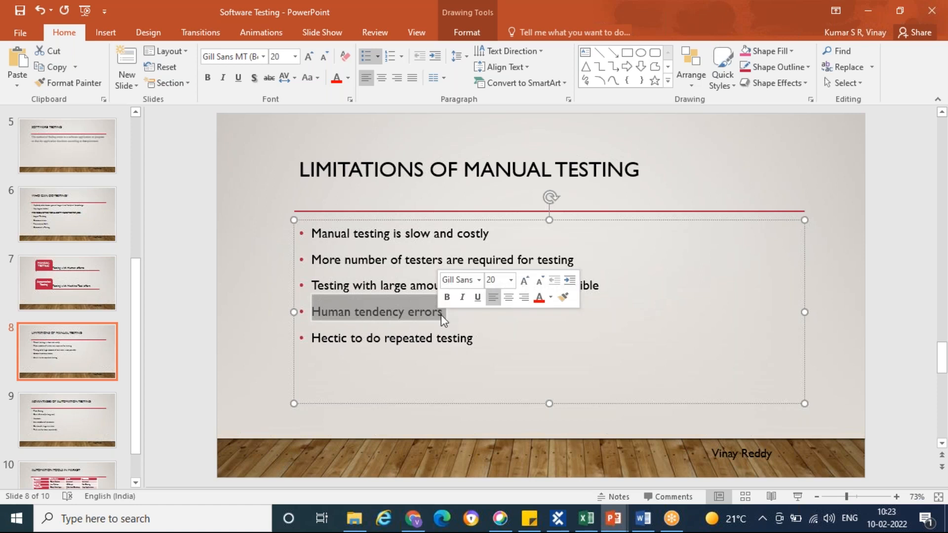
click(424, 311)
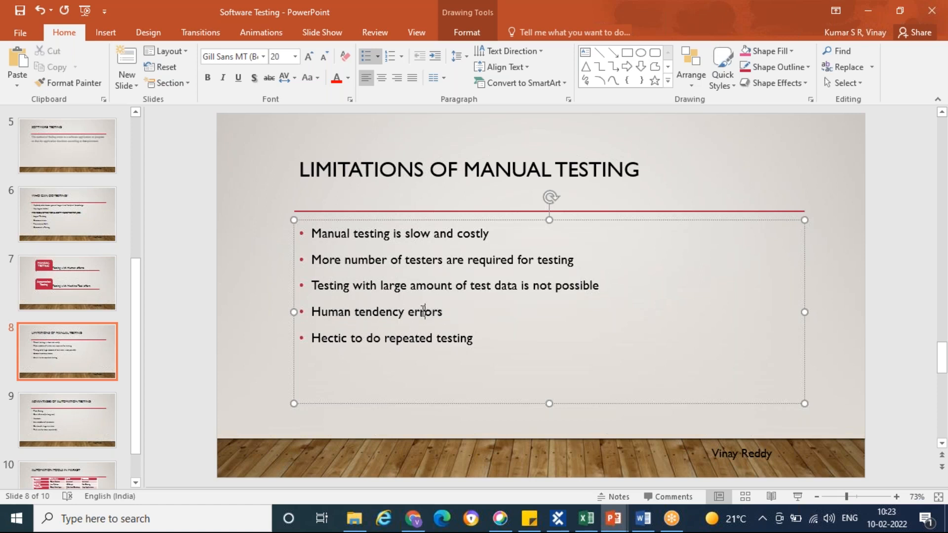
double_click(411, 312)
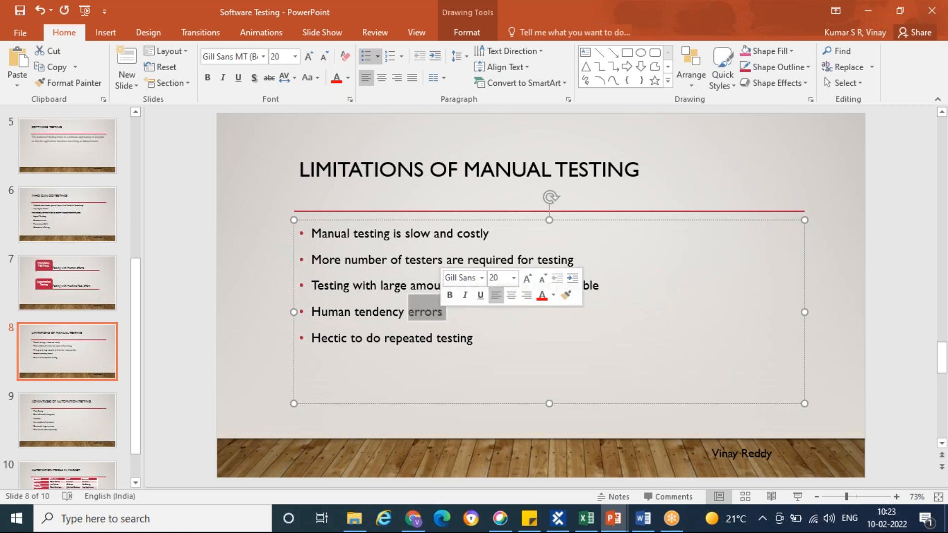
drag(357, 311, 413, 312)
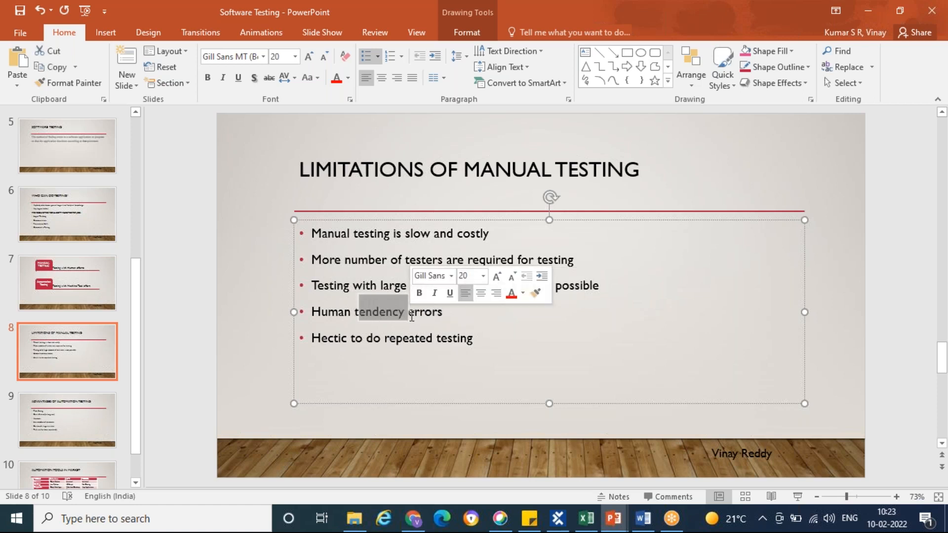
click(405, 312)
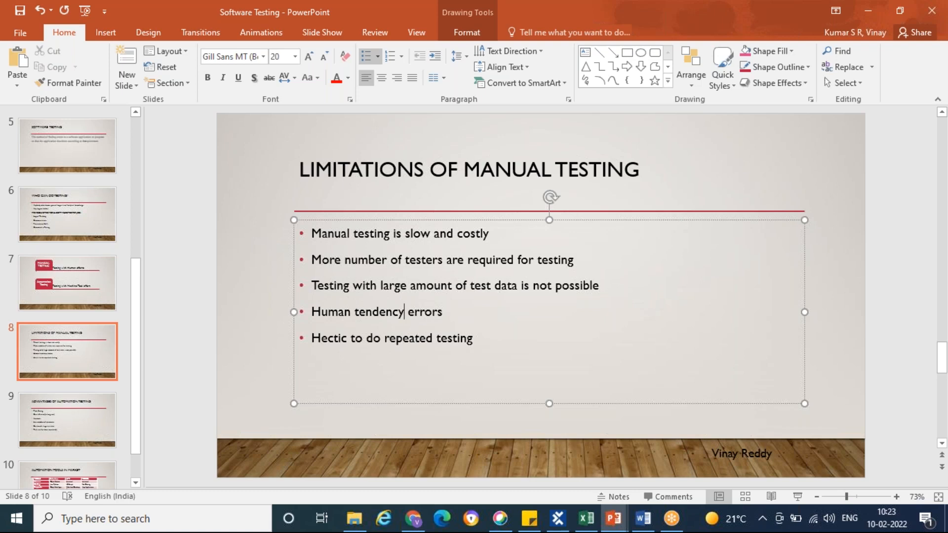
click(413, 519)
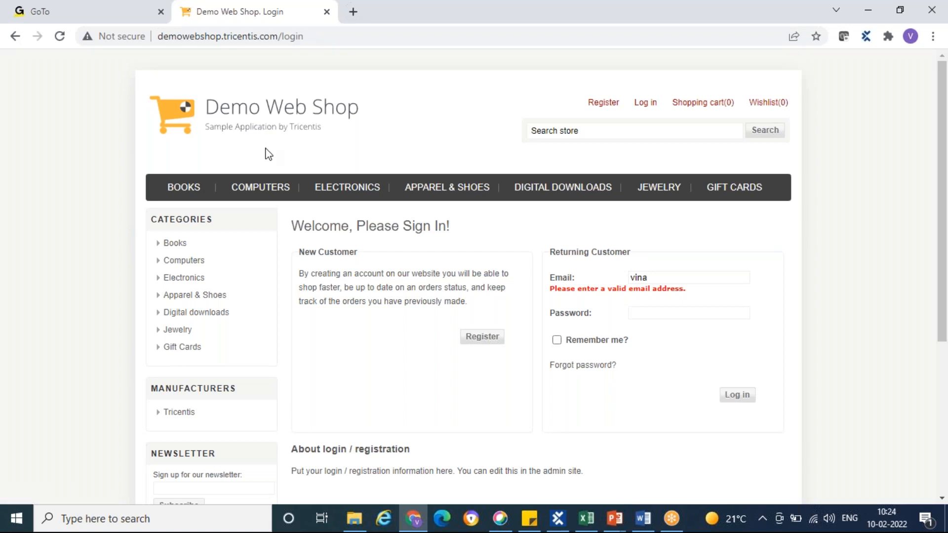
key(alt+Tab)
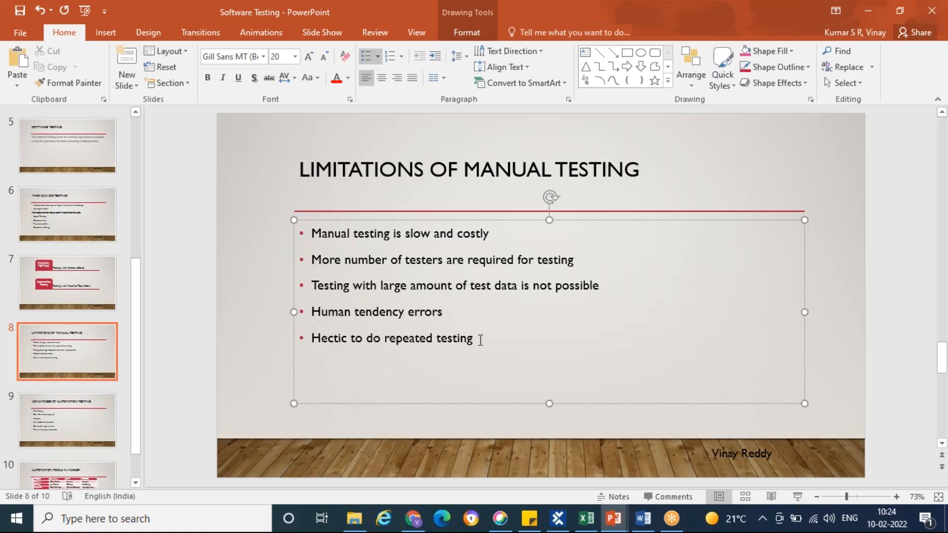
Look back at the Demo Web Shop login page in Chrome, and open the "Advantages of Automation Testing" slide in PowerPoint
key(alt+Tab)
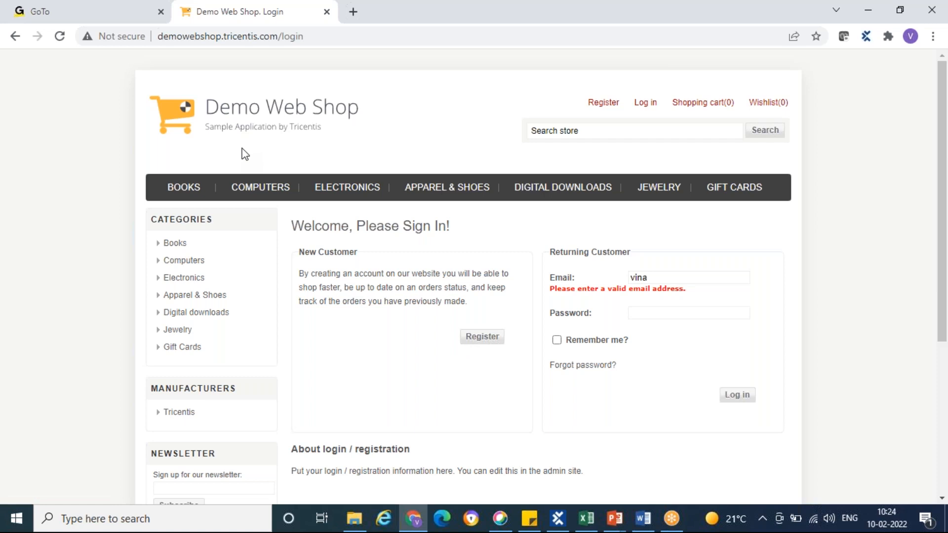
key(alt+Tab)
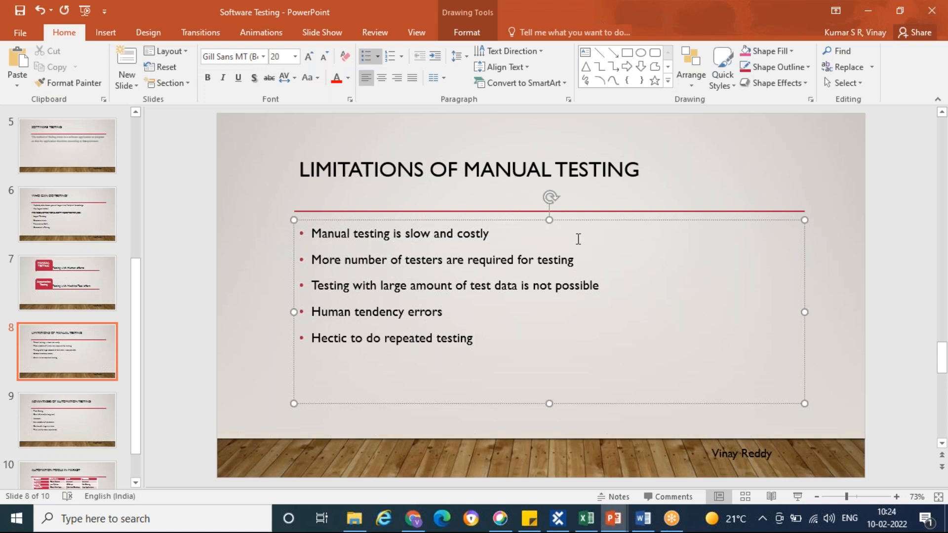
click(82, 411)
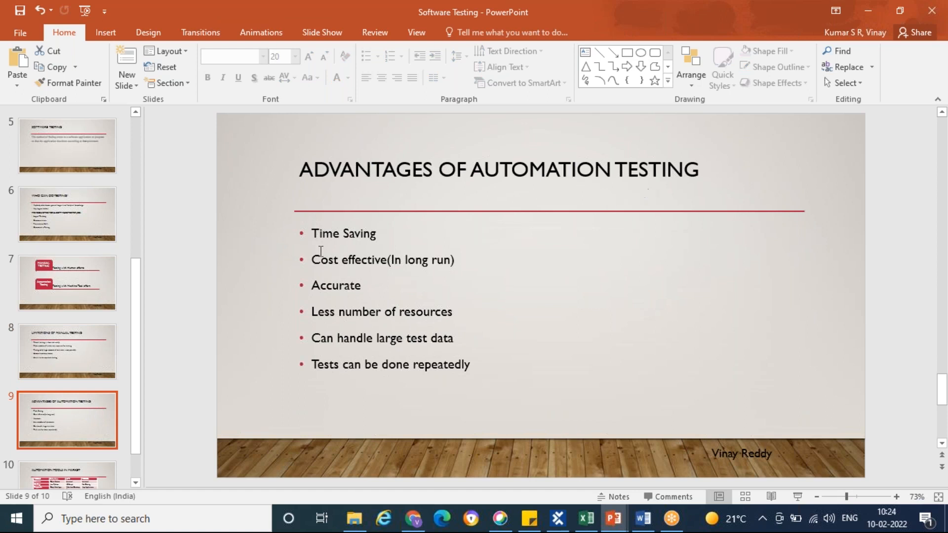
Place the cursor after the "Time Saving" bullet, view the Demo Web Shop login page in Chrome, and return to the slide
click(381, 233)
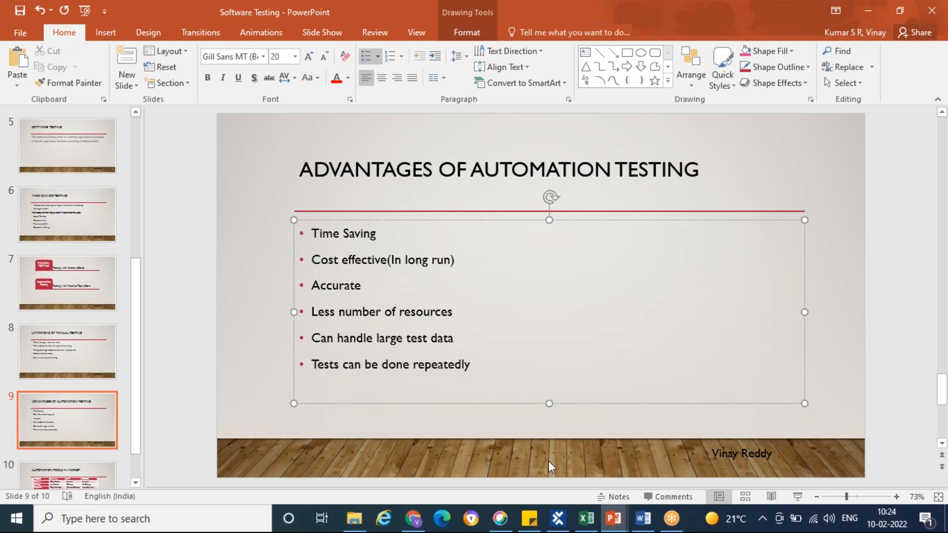
mouse_move(413, 519)
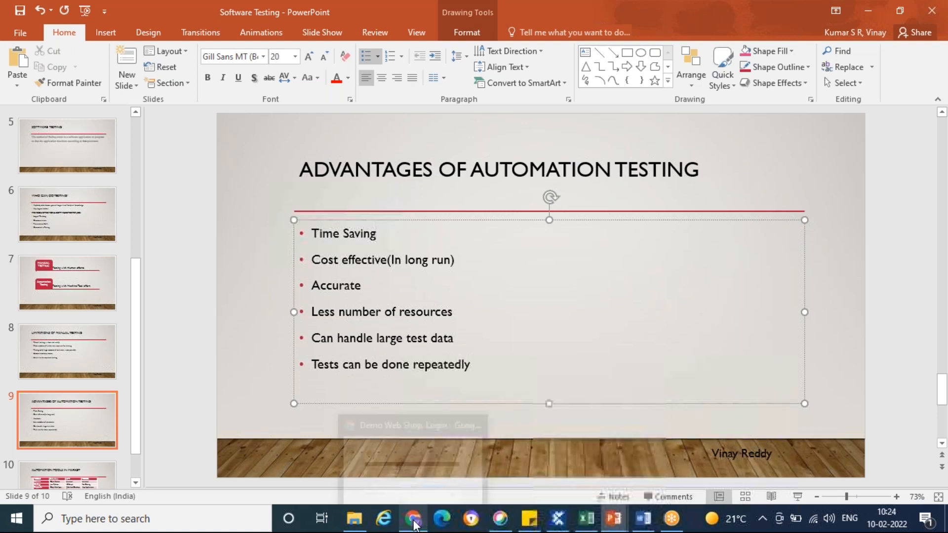
click(421, 436)
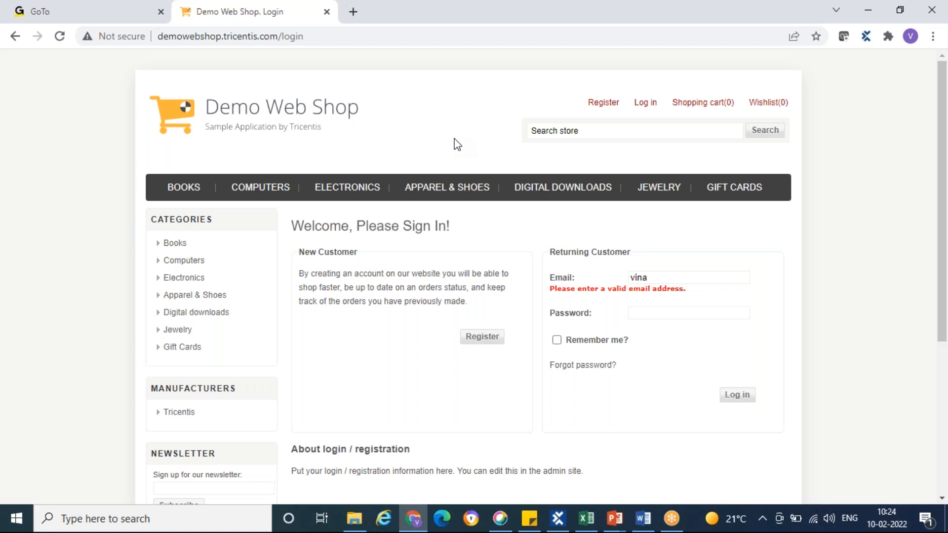
key(alt+Tab)
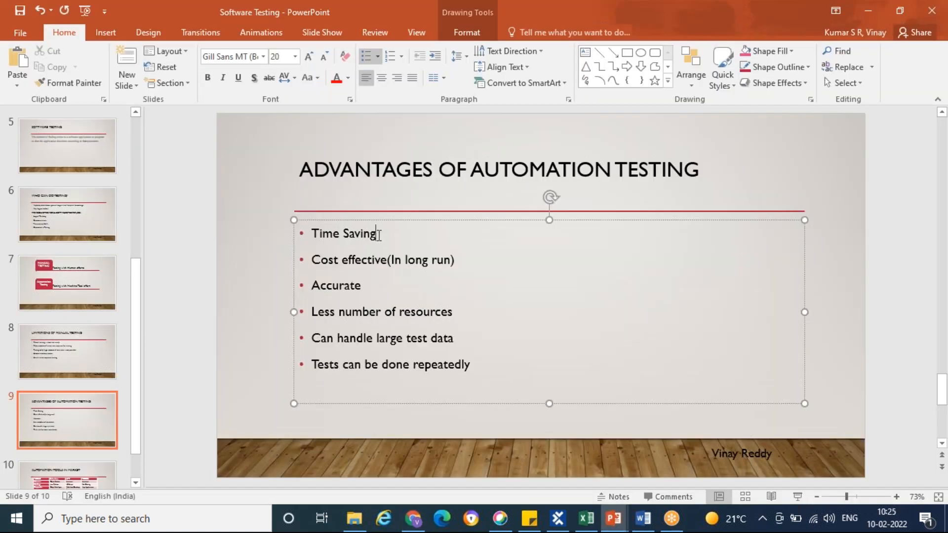
Highlight the "Cost effective(In long run)" bullet, glance at the Demo Web Shop page in Chrome, and return to clear the highlight
drag(312, 260, 458, 261)
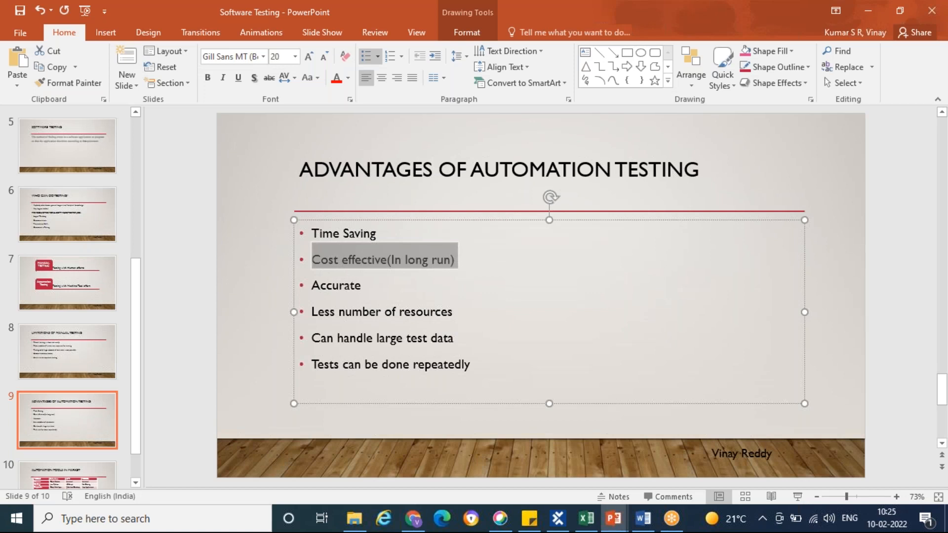
key(alt+Tab)
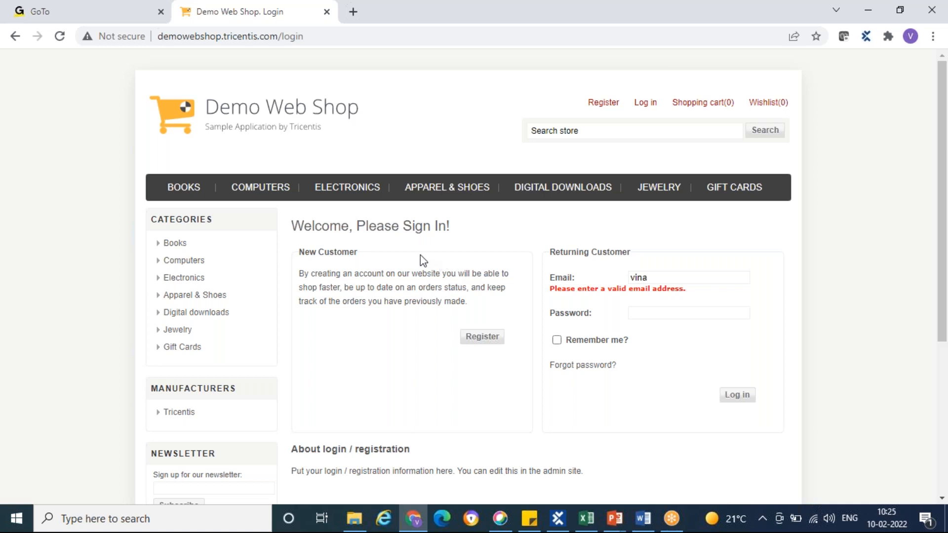
key(alt+Tab)
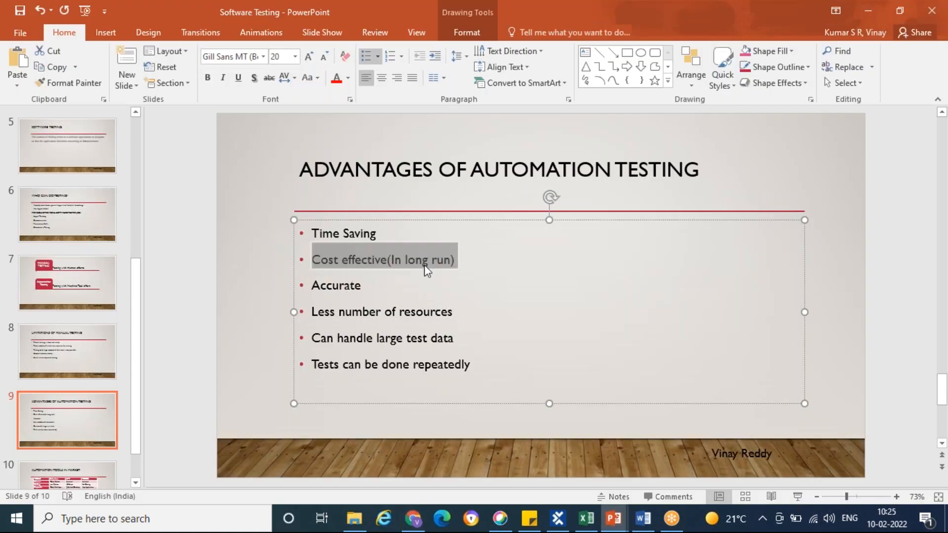
click(423, 259)
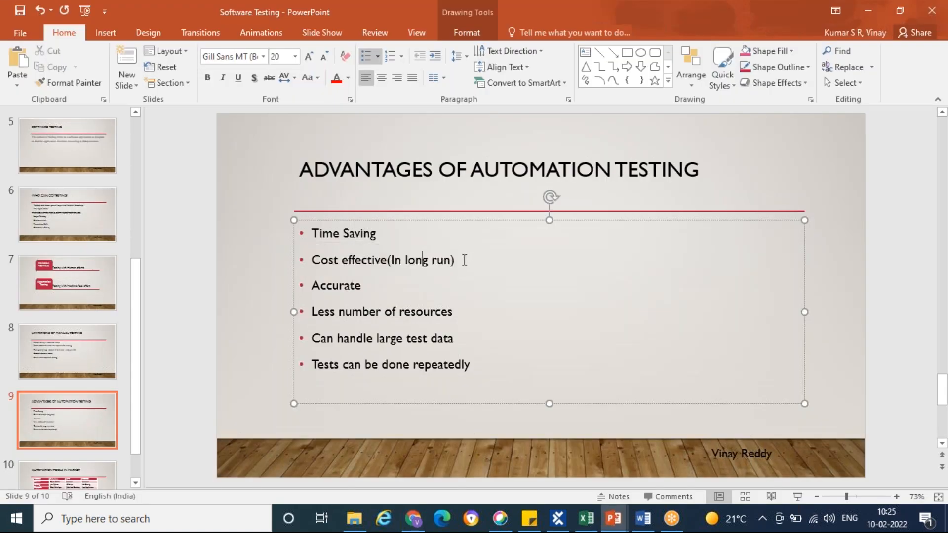
Highlight the word "Accurate" in the third bullet while discussing it, and clear the highlight
click(368, 285)
double_click(353, 285)
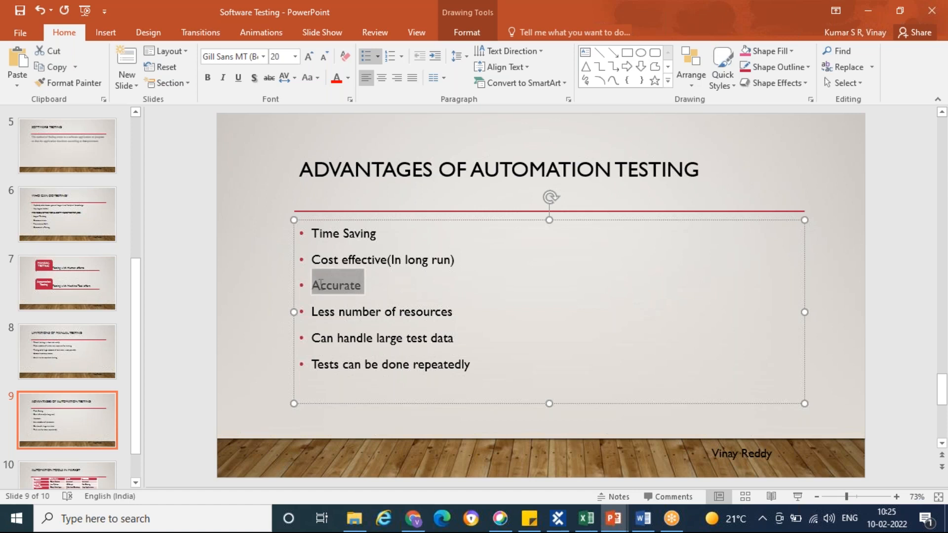
click(364, 287)
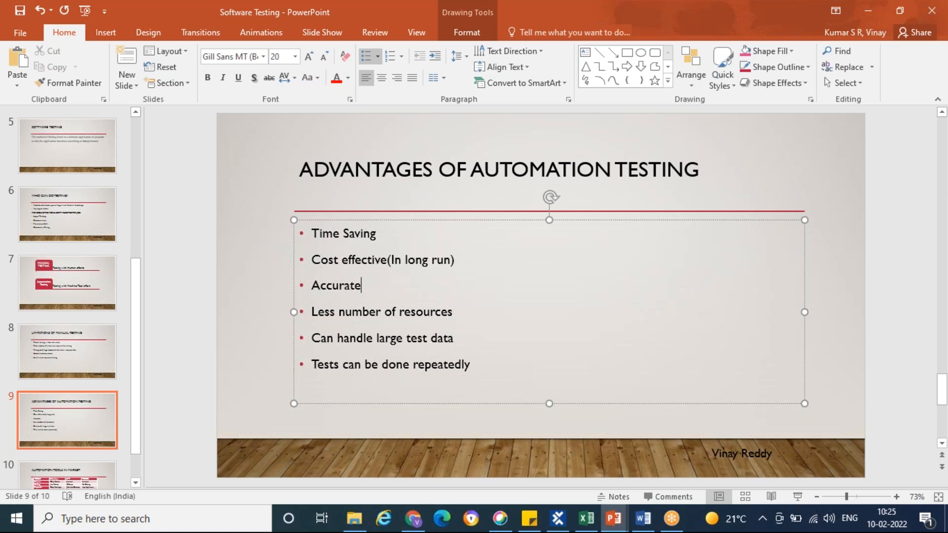
double_click(368, 286)
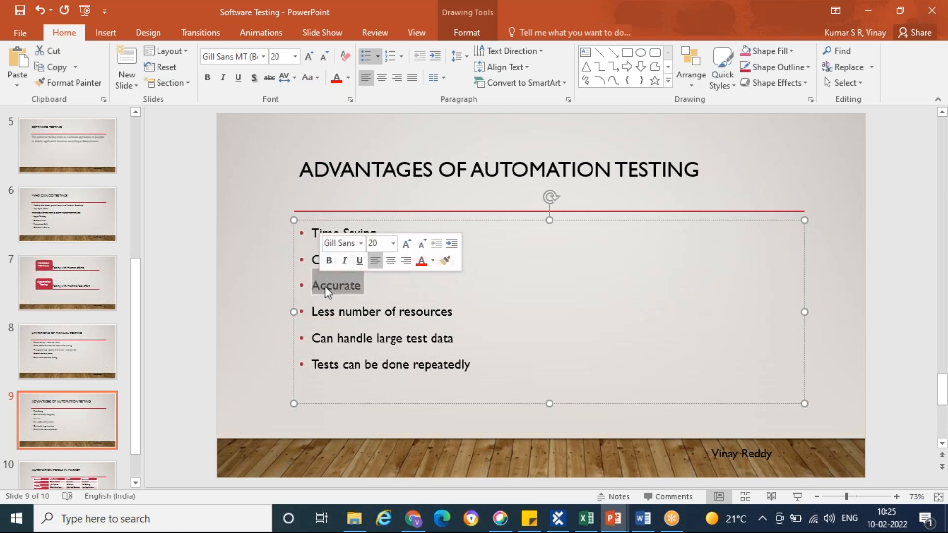
click(371, 286)
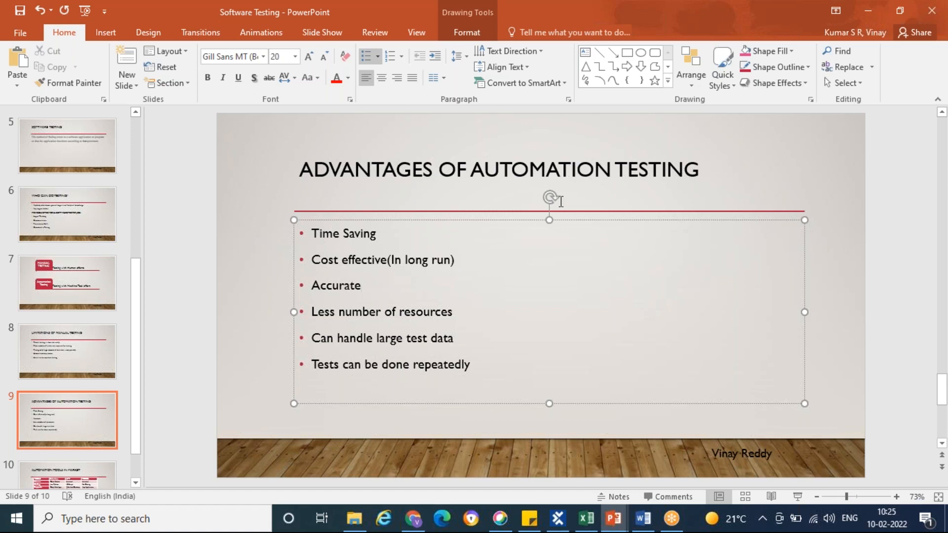
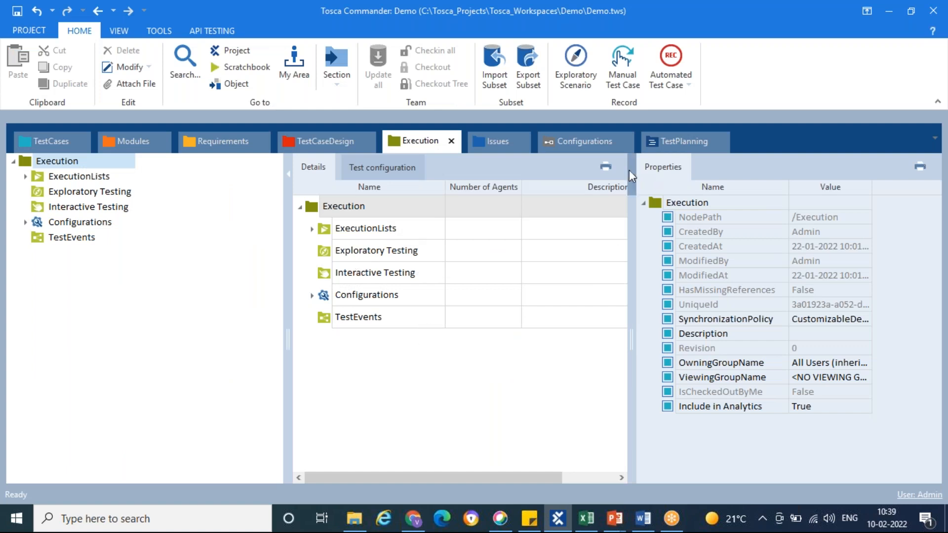
Collapse the properties pane of the Execution section, view the Reporting slide in PowerPoint, and open the Defect Management slide
click(631, 173)
key(alt+Tab)
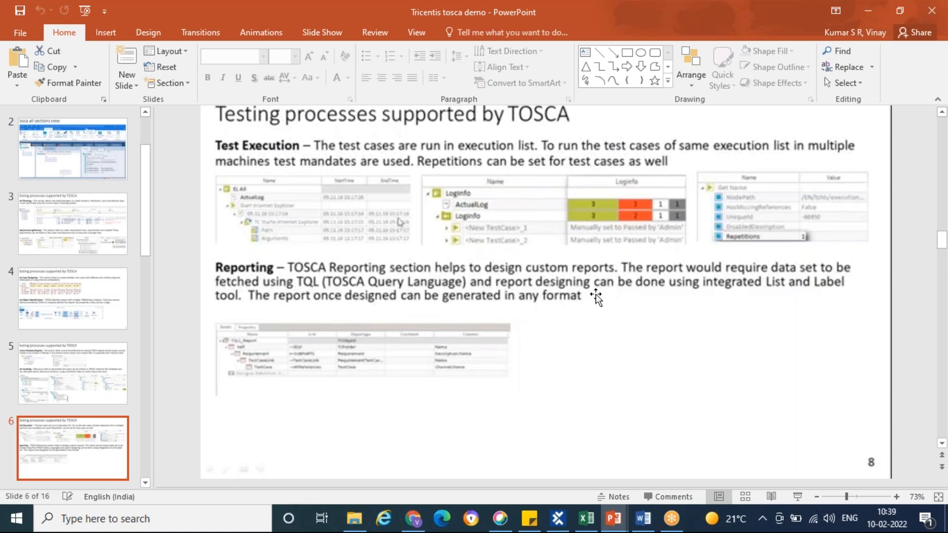
key(alt+Tab)
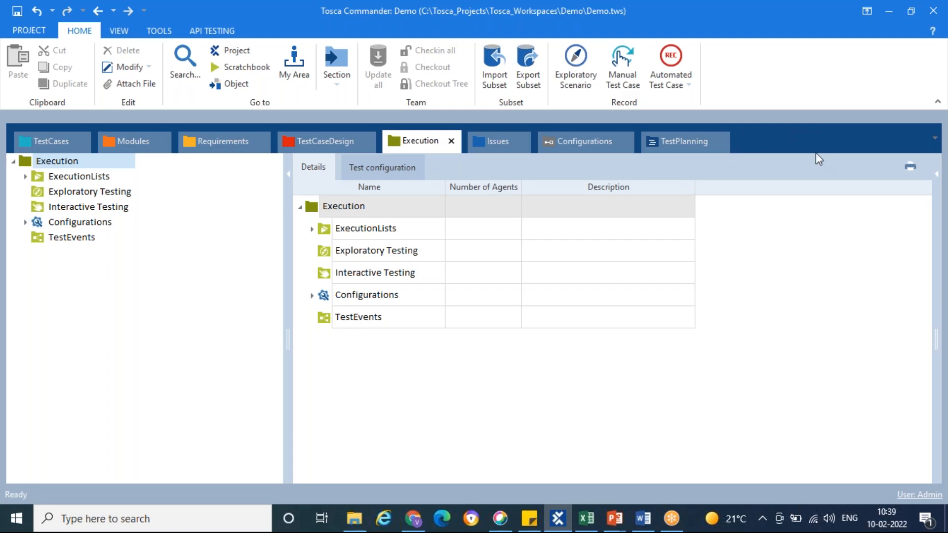
key(alt+Tab)
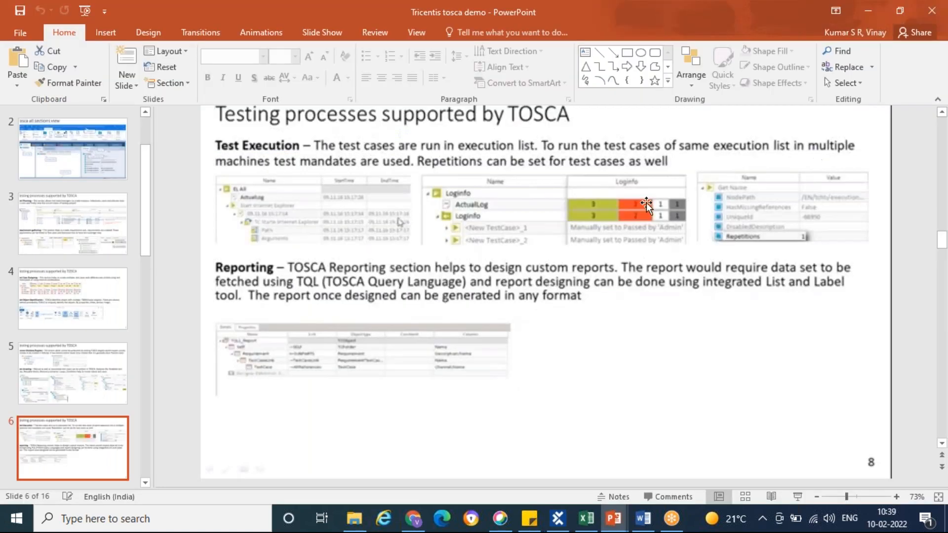
scroll(62, 422, down, 3)
click(63, 420)
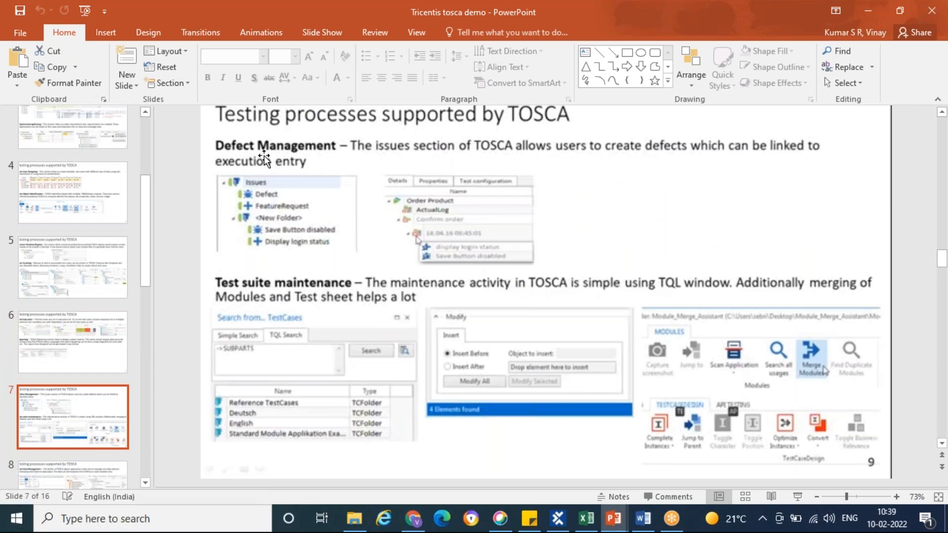
Open the Issues section in Tosca Commander, glance at the Amazon home page in Chrome, and return to Tosca Commander
key(alt+Tab)
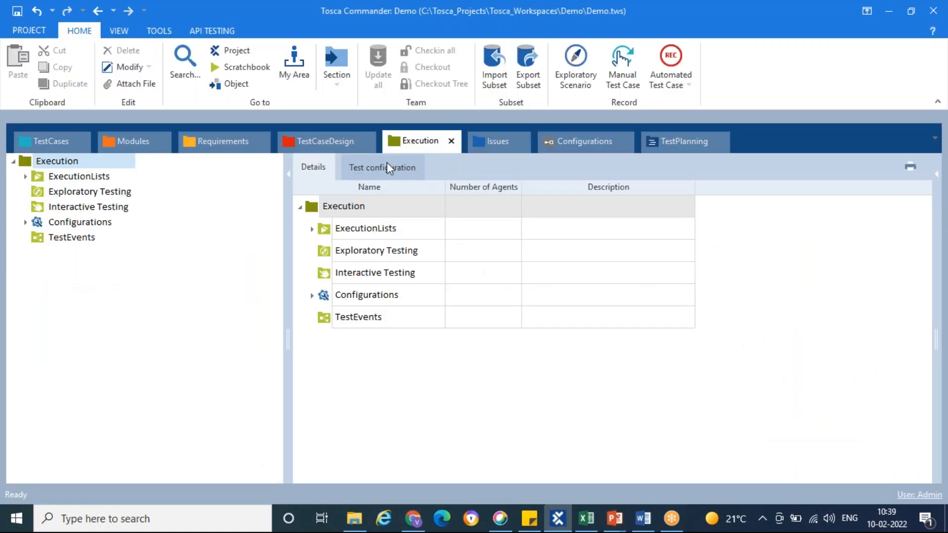
click(499, 142)
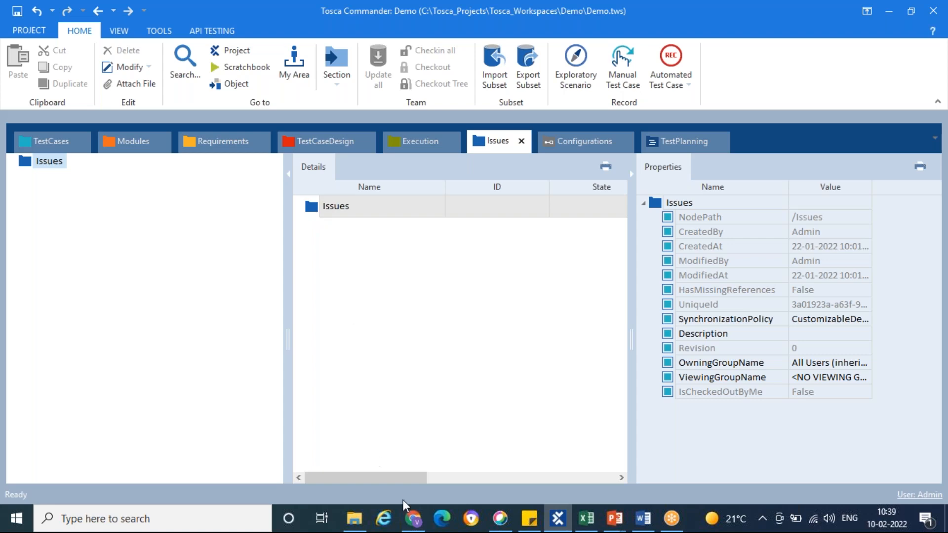
click(415, 518)
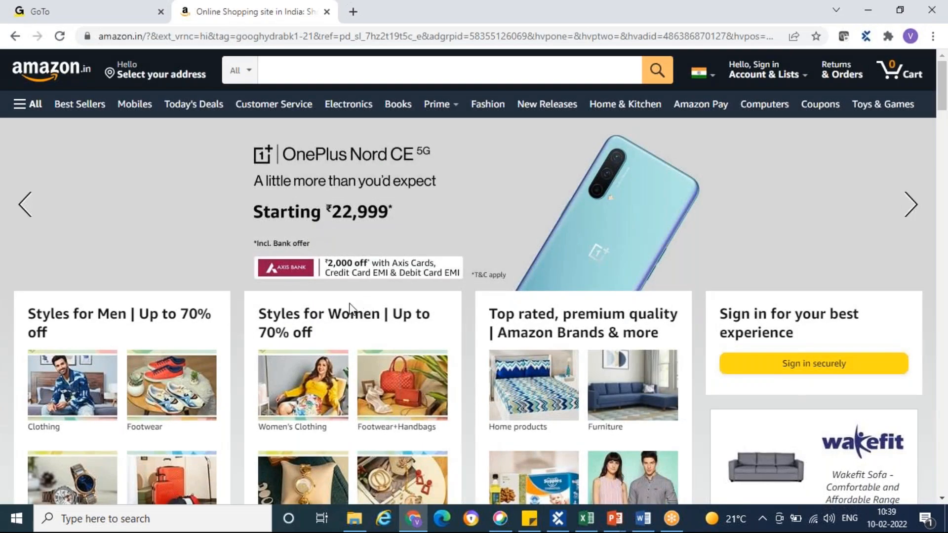
key(alt+Tab)
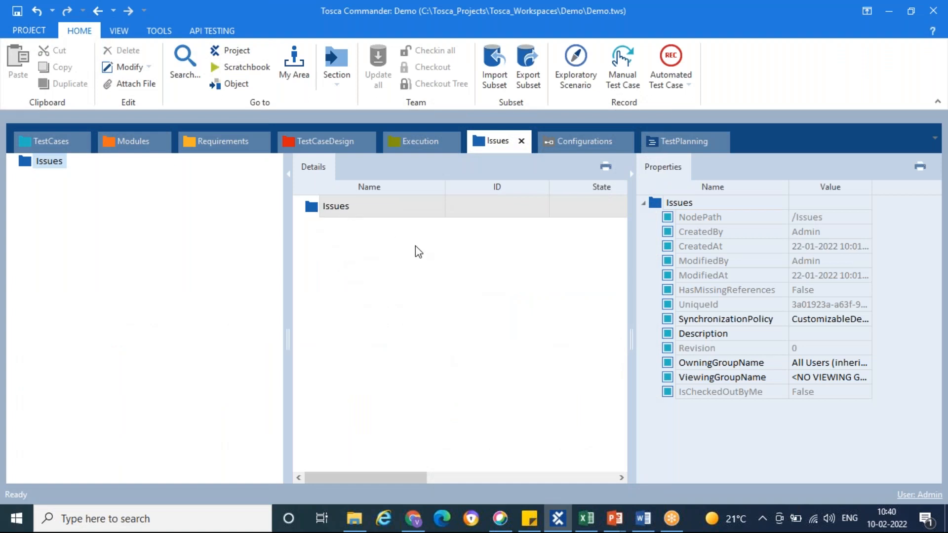
Switch to PowerPoint to view the Defect Management and Test suite maintenance slide
key(alt+Tab)
key(alt+Tab)
mouse_move(615, 519)
click(465, 454)
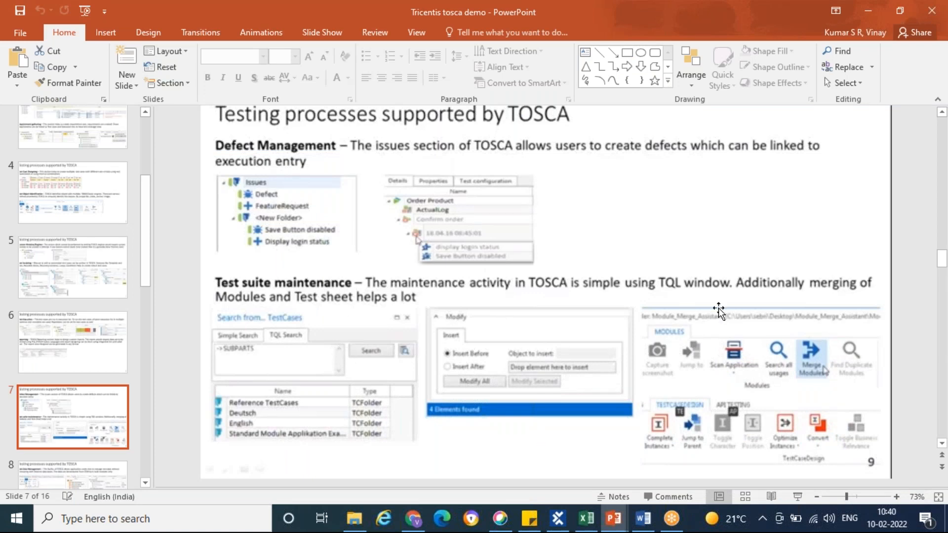
In Tosca Commander, open the search window for the Issues section, view its Simple Search and TQL Search modes, and close it
key(alt+Tab)
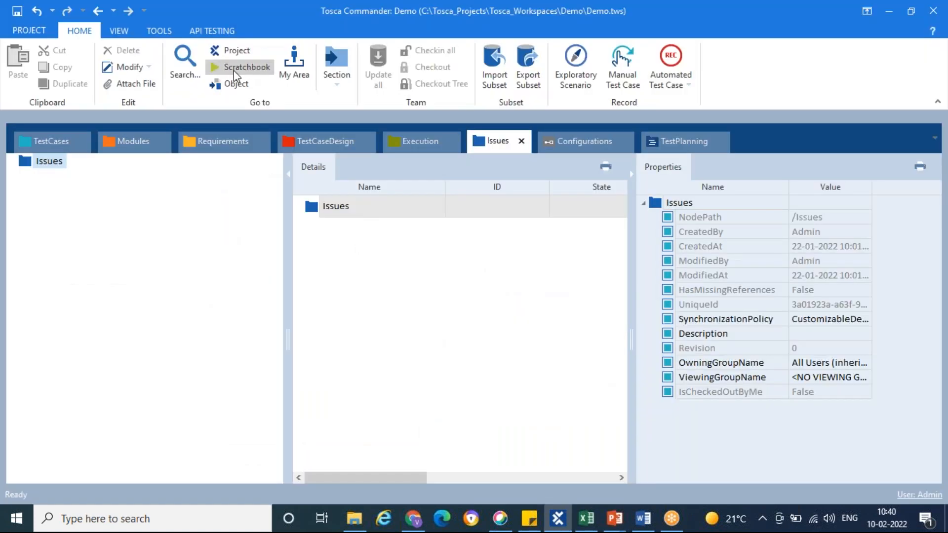
click(122, 34)
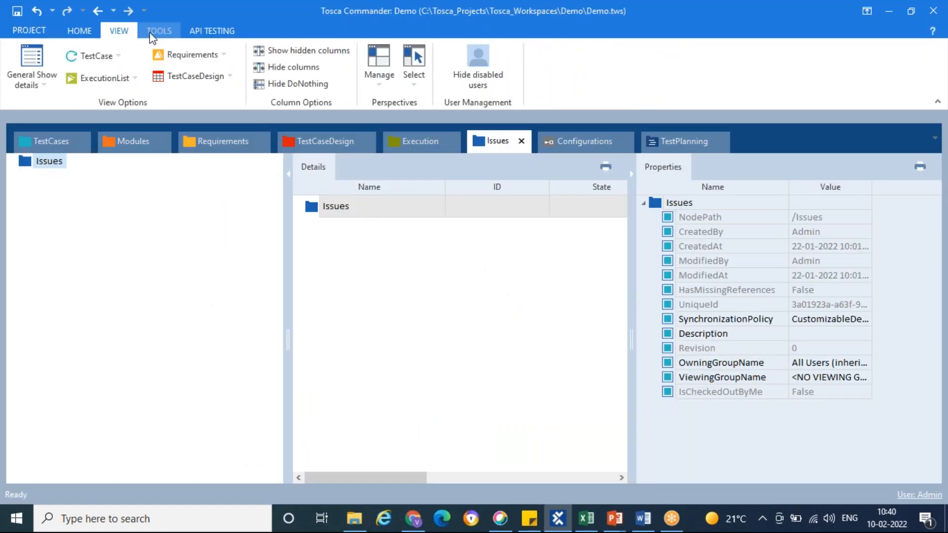
click(76, 32)
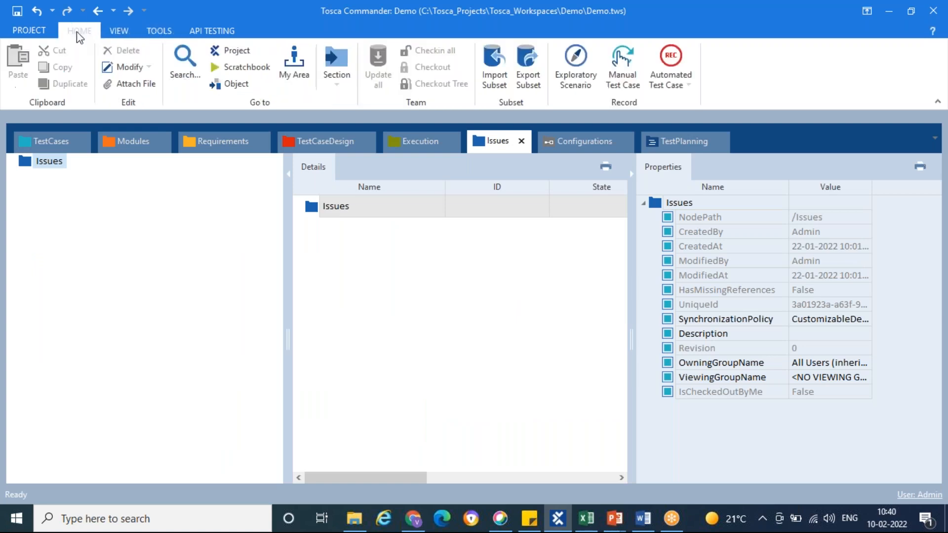
click(187, 71)
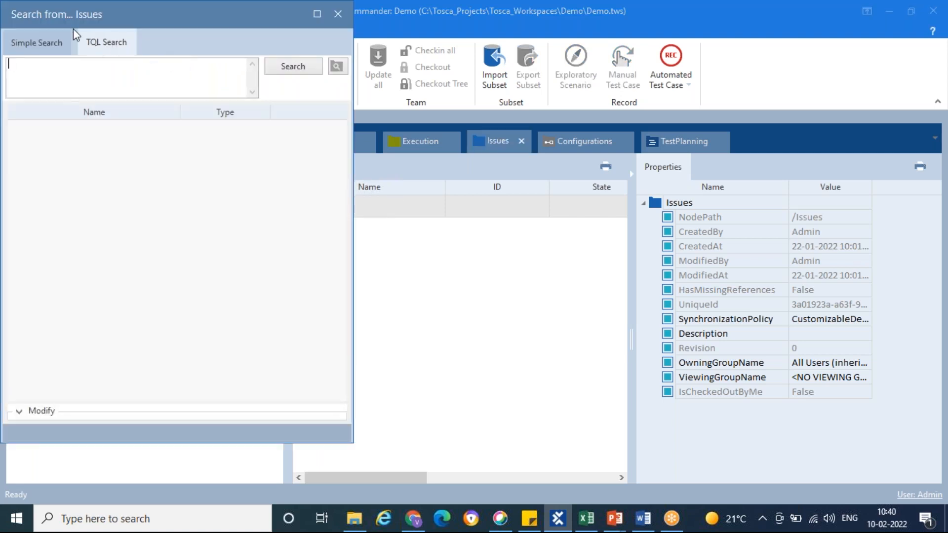
drag(170, 22, 328, 70)
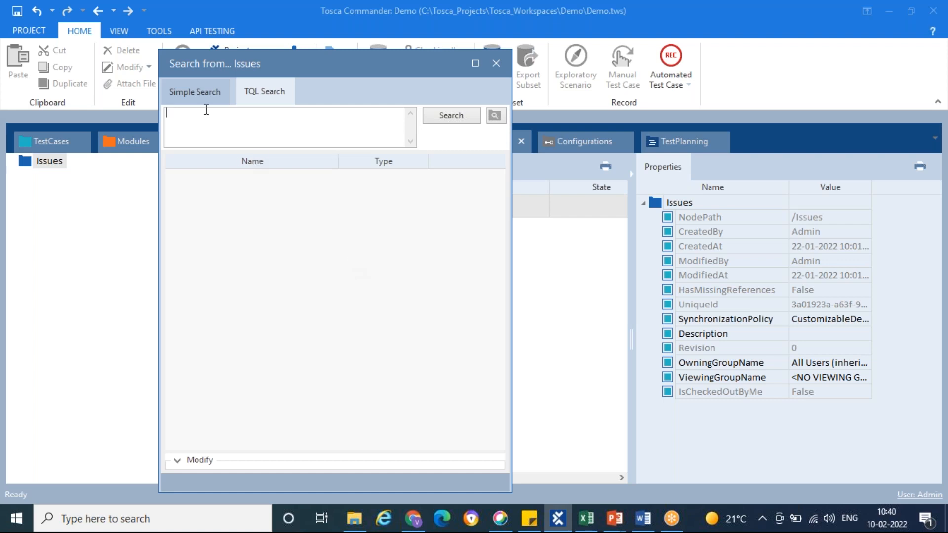
click(206, 97)
click(281, 97)
click(497, 64)
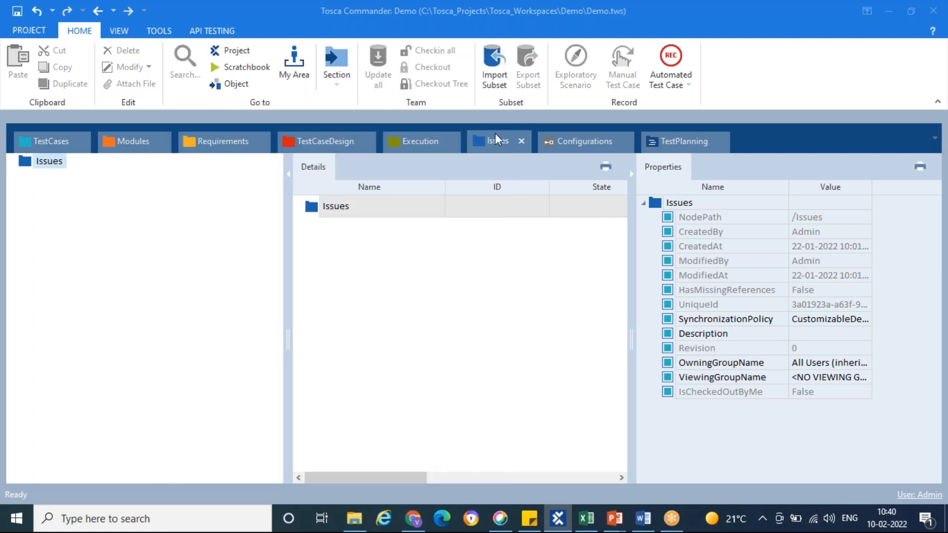
Open the Test Data Management slide in PowerPoint and glance at Tosca Commander before returning to the slide
key(alt+Tab)
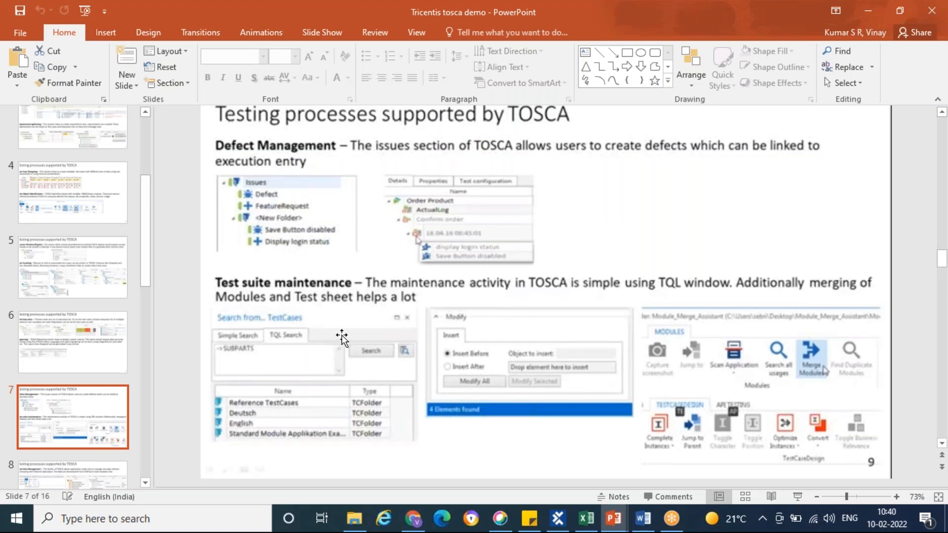
scroll(79, 390, down, 4)
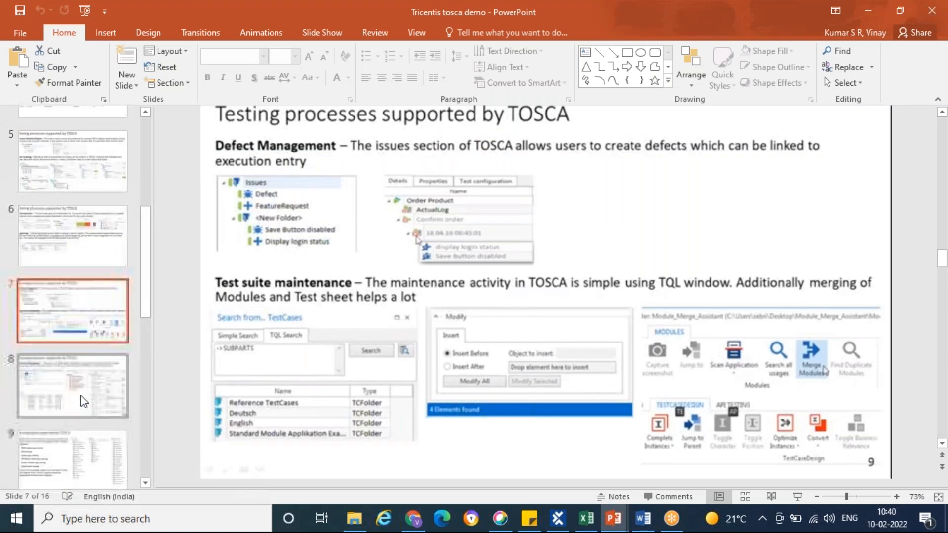
click(63, 275)
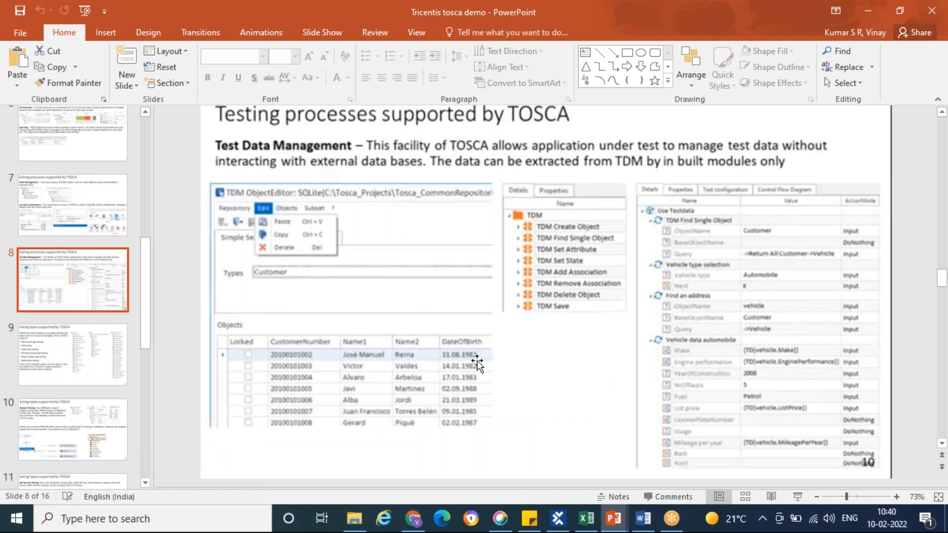
key(alt+Tab)
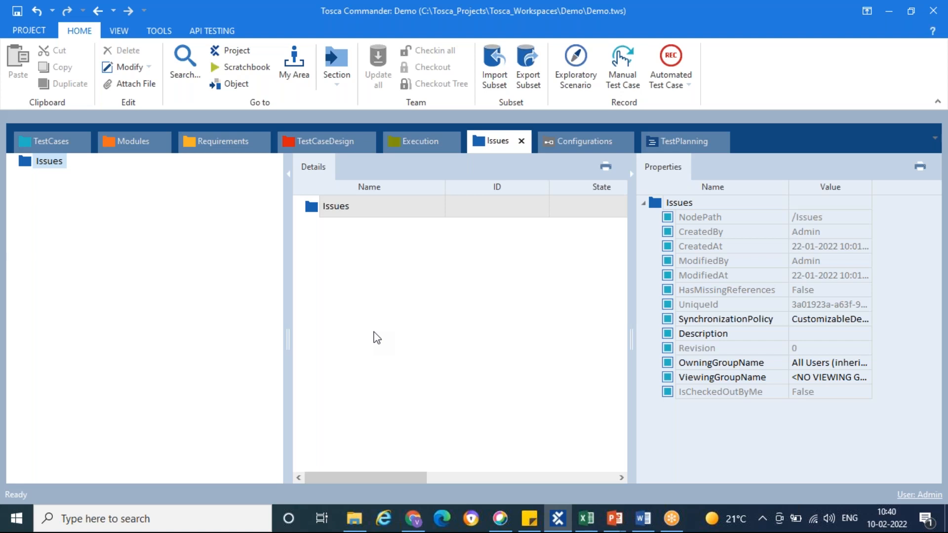
key(alt+Tab)
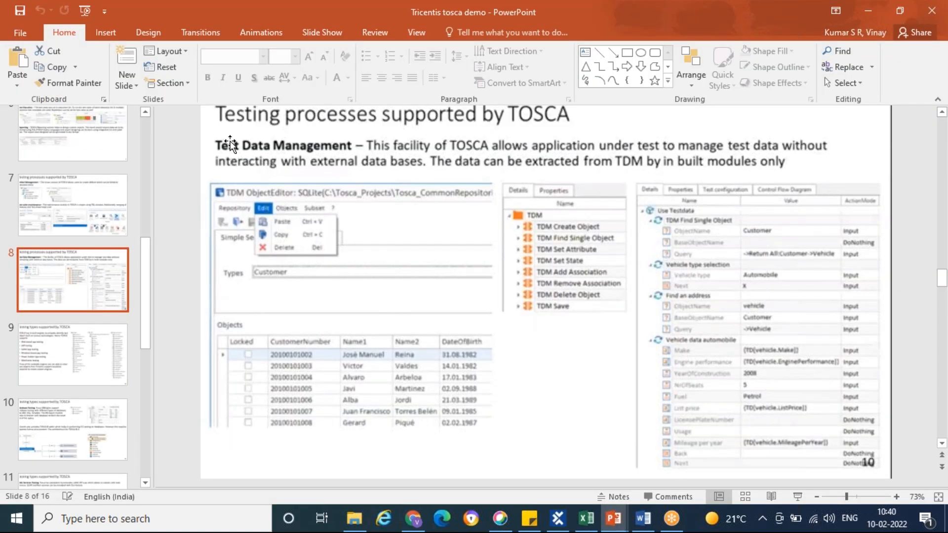
Switch to Tosca Commander and create a test sheet under the TestCaseDesign folder
key(alt+Tab)
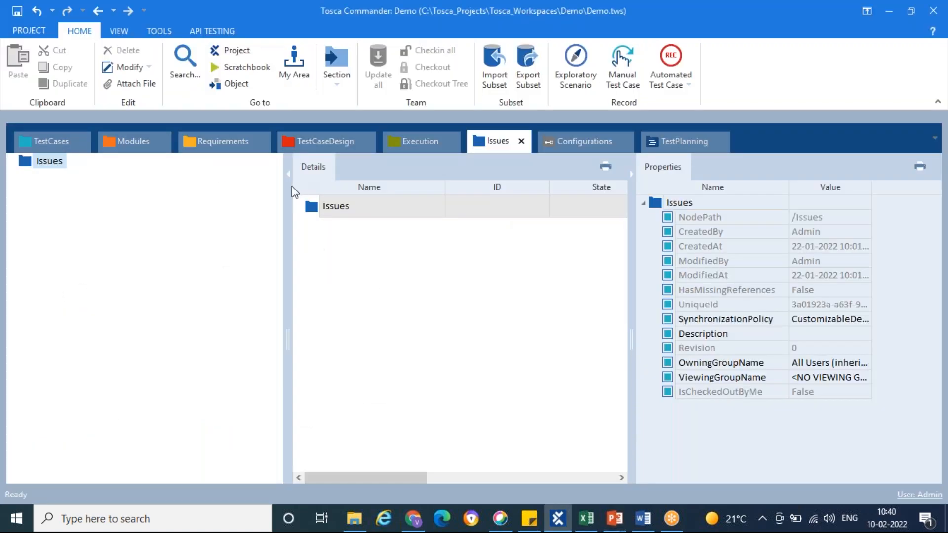
click(313, 141)
click(50, 166)
right_click(50, 167)
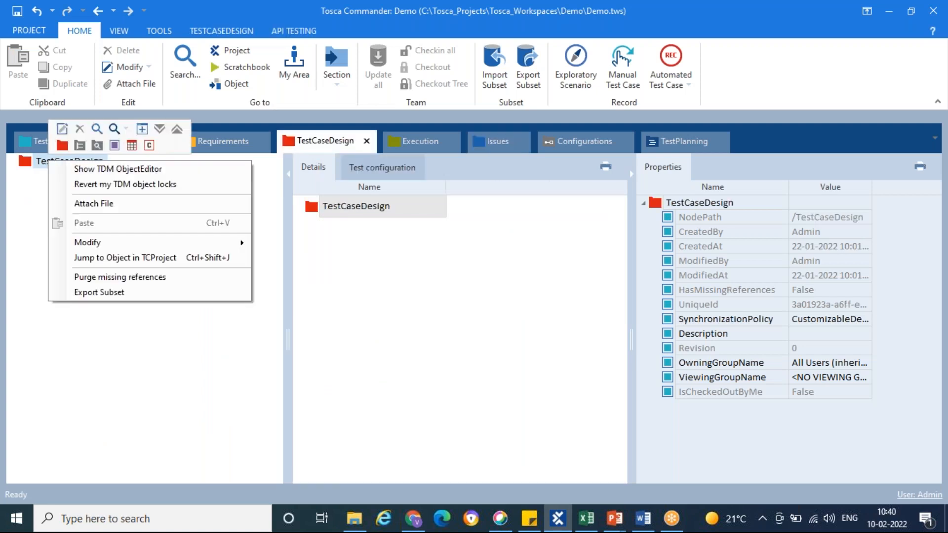
key(Escape)
click(132, 145)
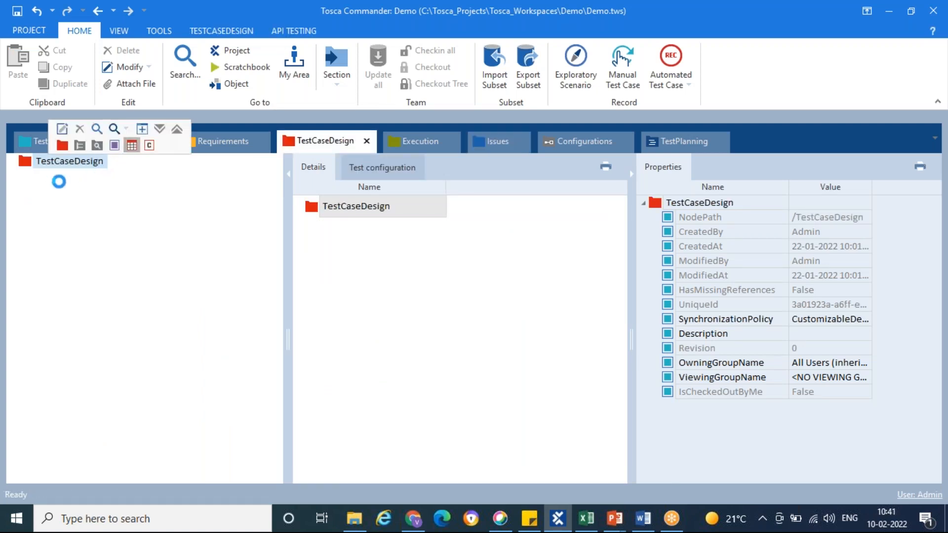
Create a TDM schema for the new test sheet with the suggested SQLite connection
click(36, 178)
right_click(36, 178)
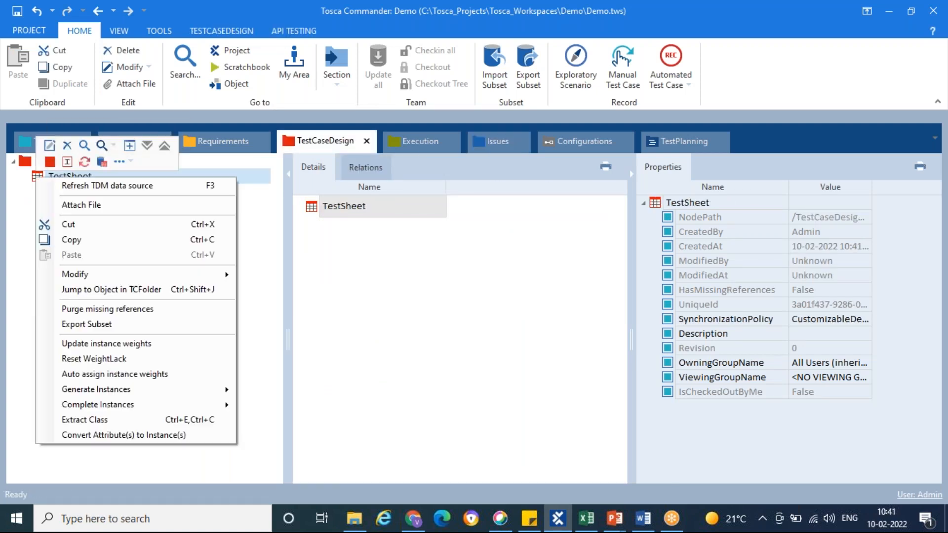
click(101, 161)
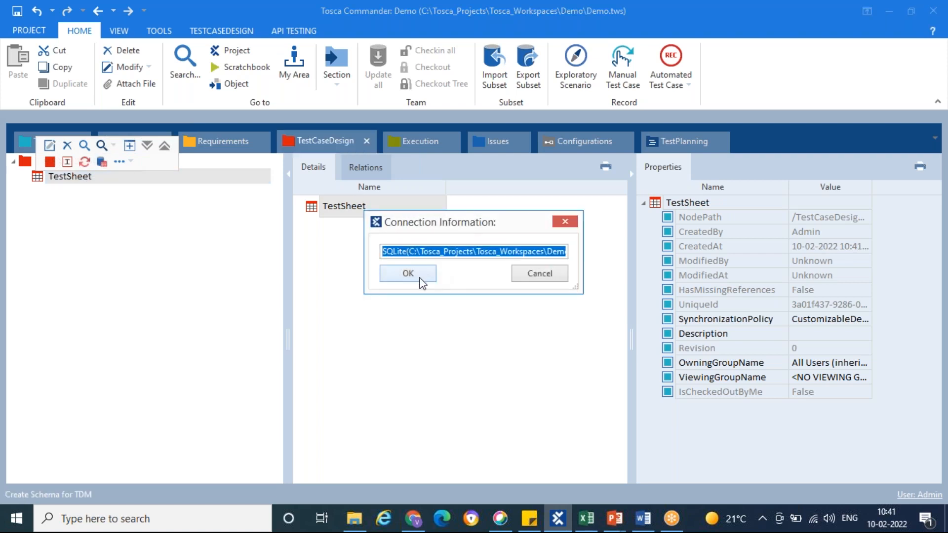
click(421, 276)
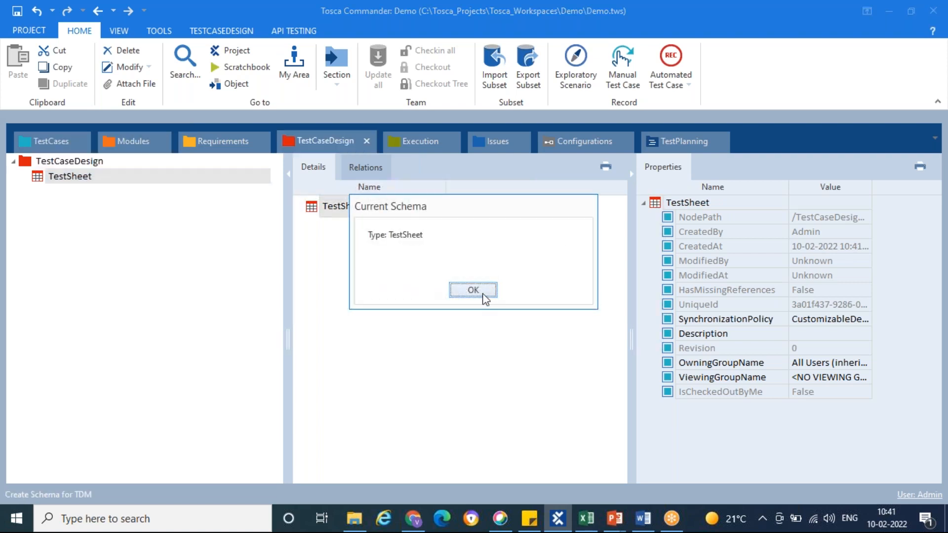
click(479, 293)
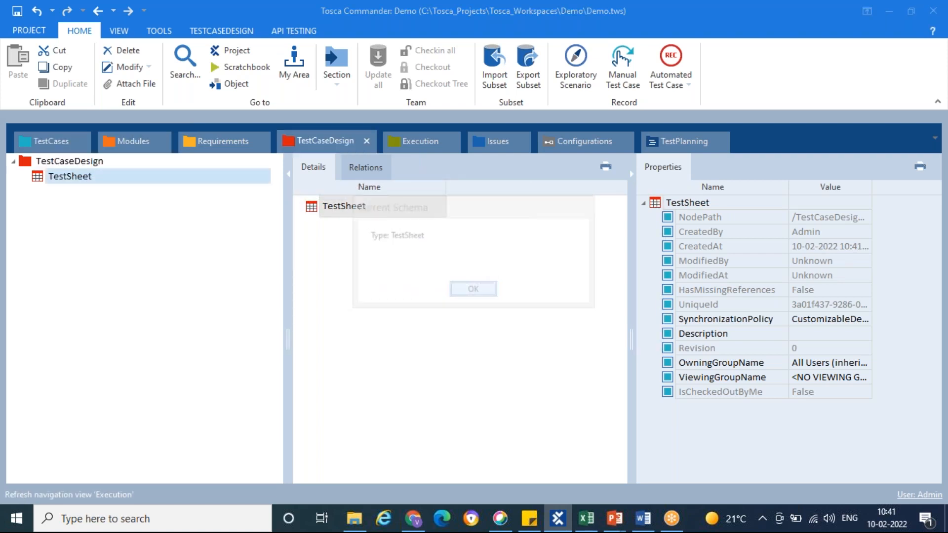
Run Create Schema for TDM on the test sheet once more with the same SQLite connection
right_click(36, 178)
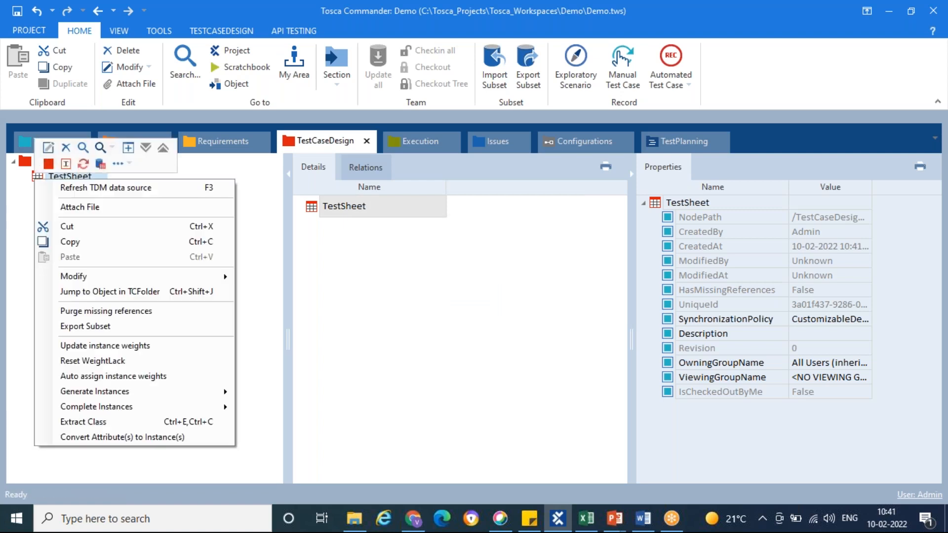
click(101, 164)
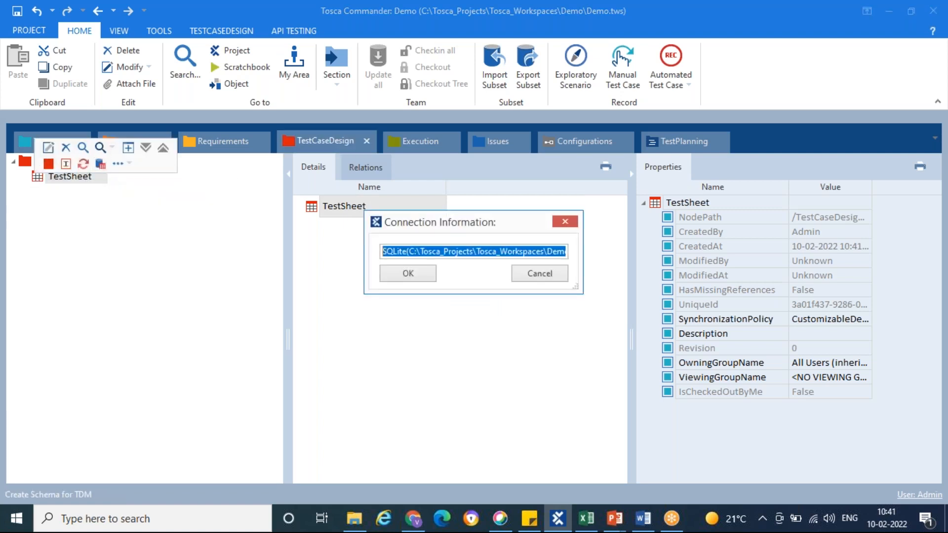
click(418, 274)
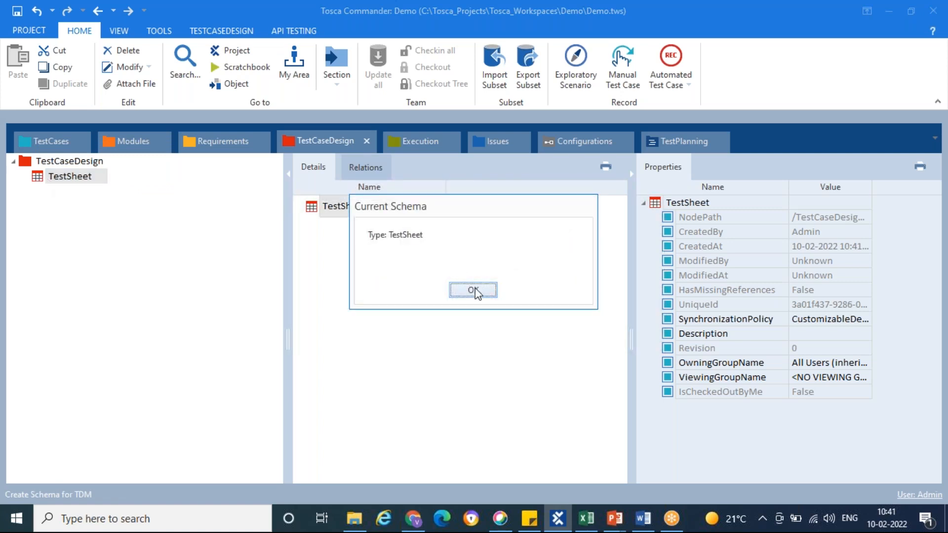
click(478, 289)
Return to PowerPoint and go through the "Testing types supported by TOSCA" slides from the engine overview to Cross Browser testing
key(alt+Tab)
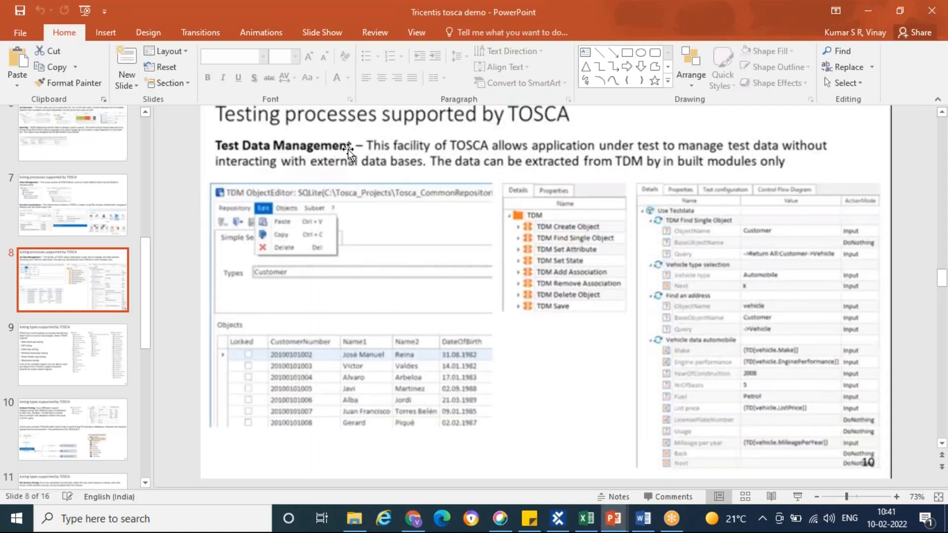
click(64, 360)
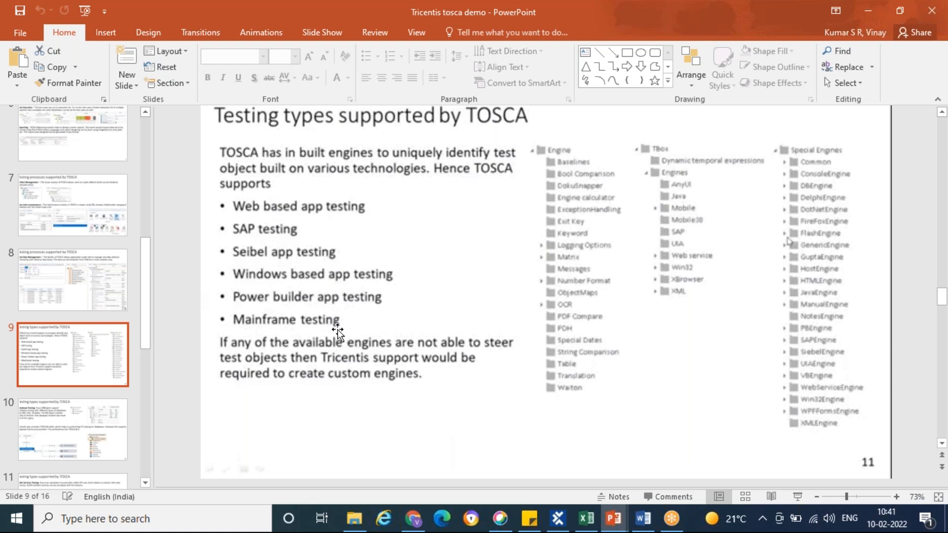
click(80, 431)
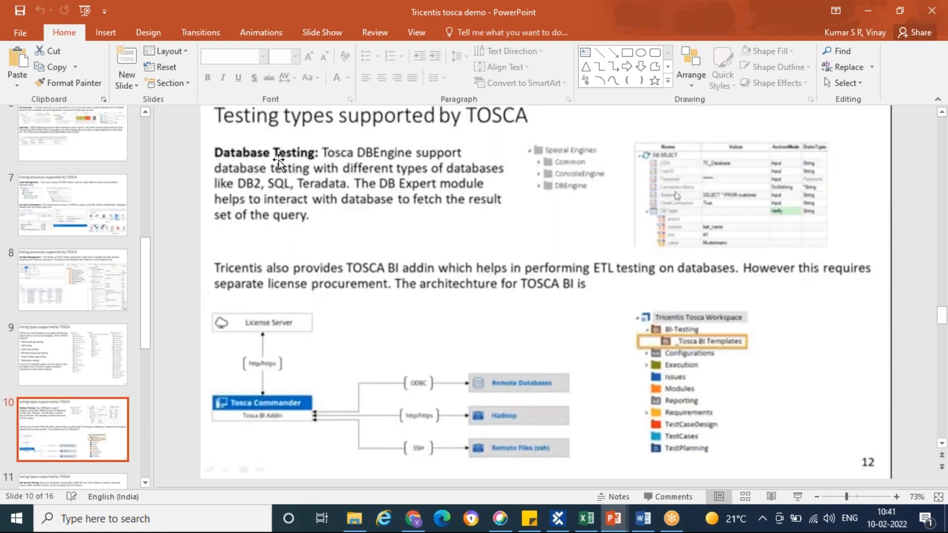
scroll(74, 427, down, 3)
click(58, 357)
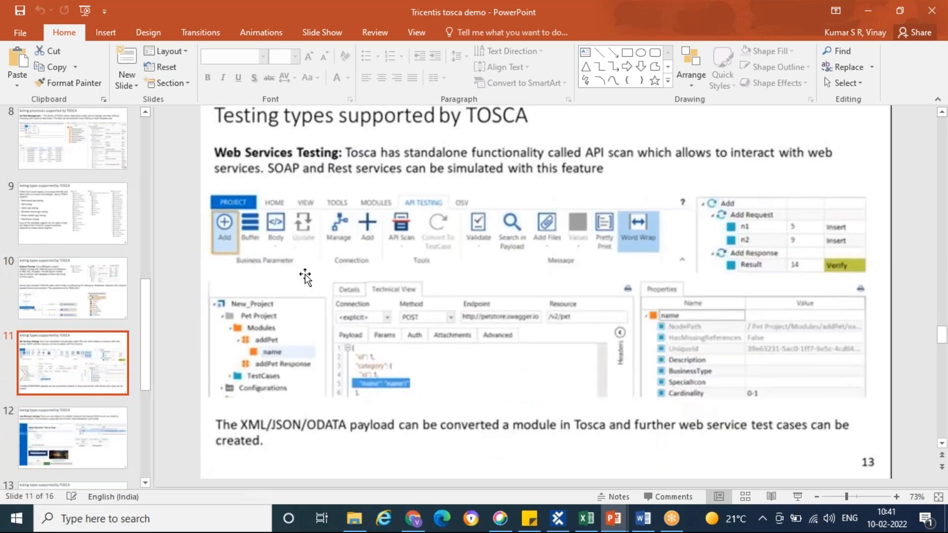
click(90, 428)
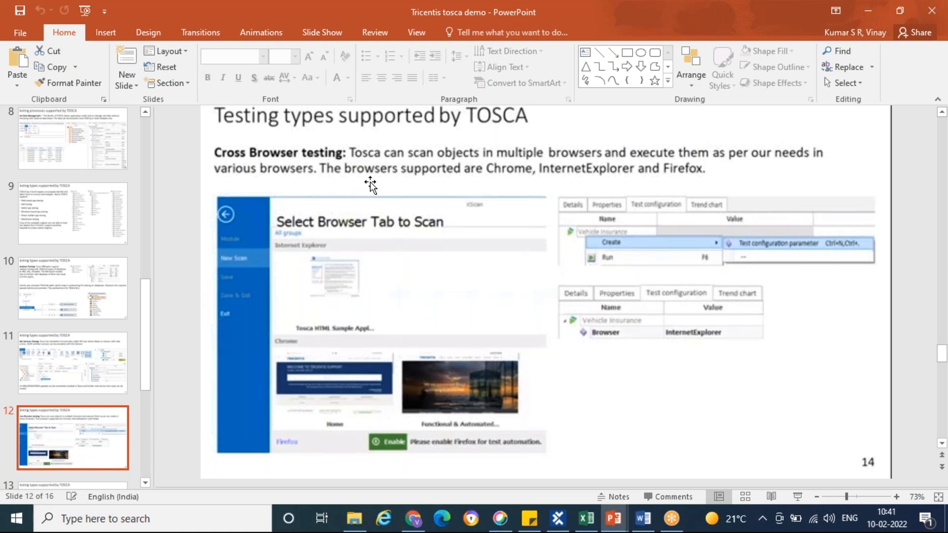
Go through the remaining "Testing types supported by TOSCA" slides, covering Mobile application, Load and Exploratory testing
scroll(69, 394, down, 1)
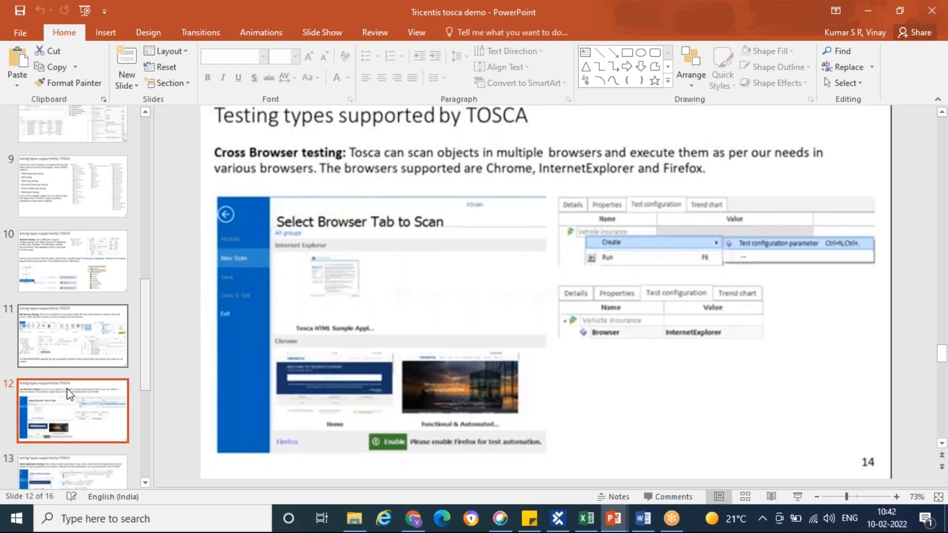
scroll(69, 394, down, 3)
click(71, 404)
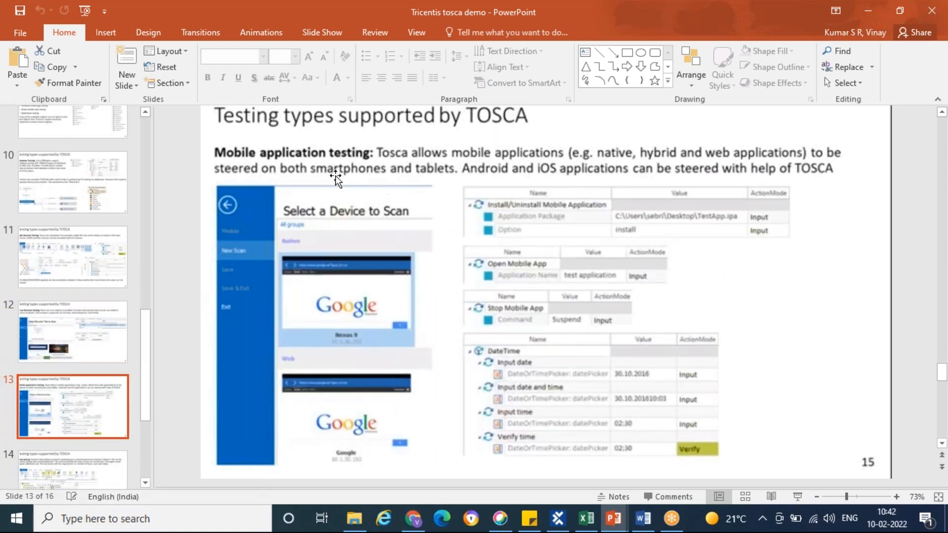
scroll(72, 395, down, 5)
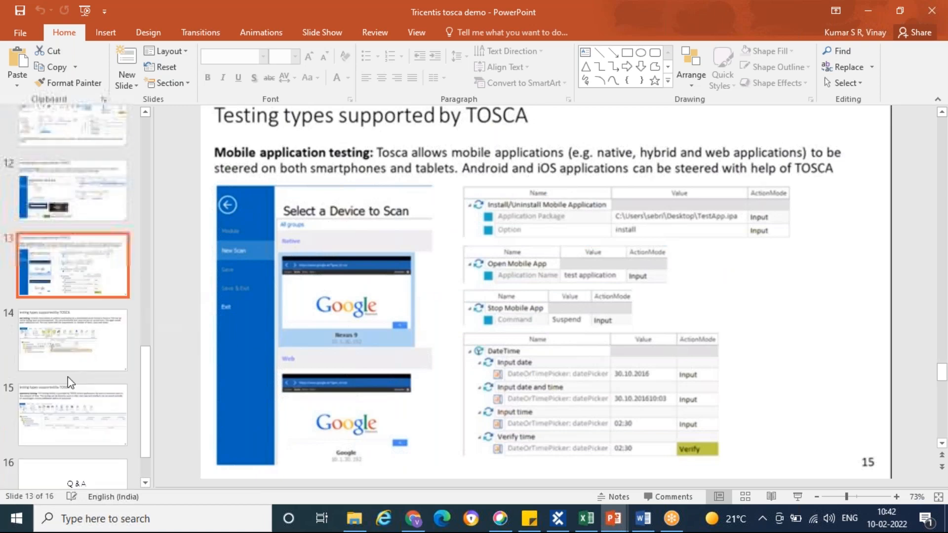
click(68, 366)
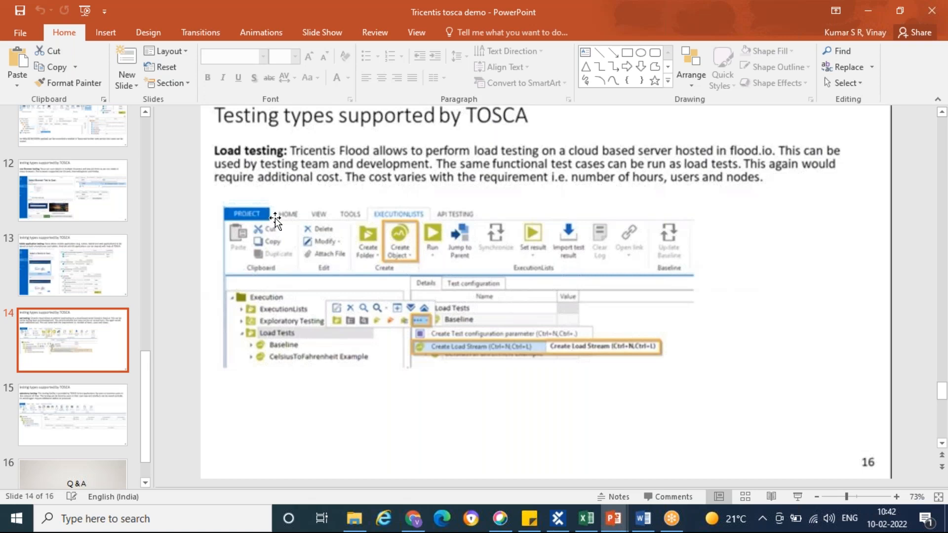
click(64, 437)
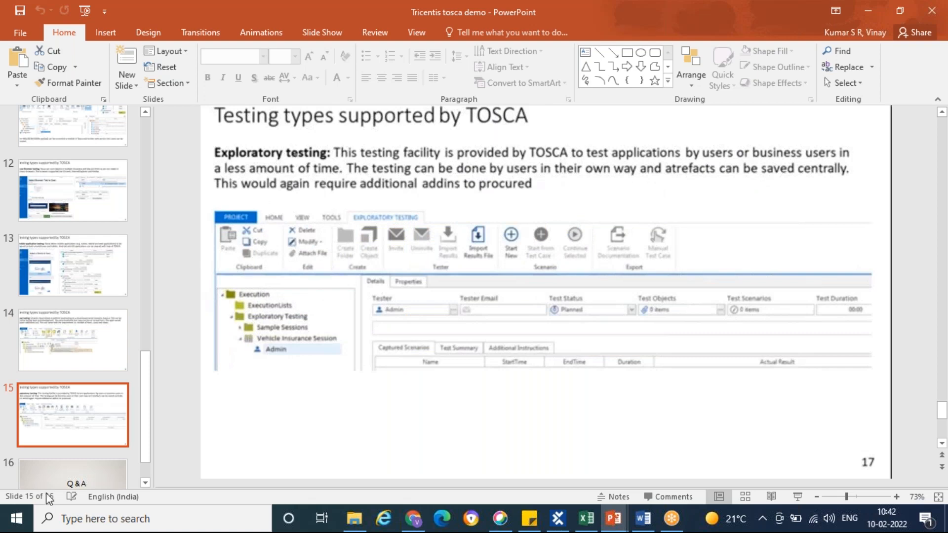
scroll(84, 414, down, 2)
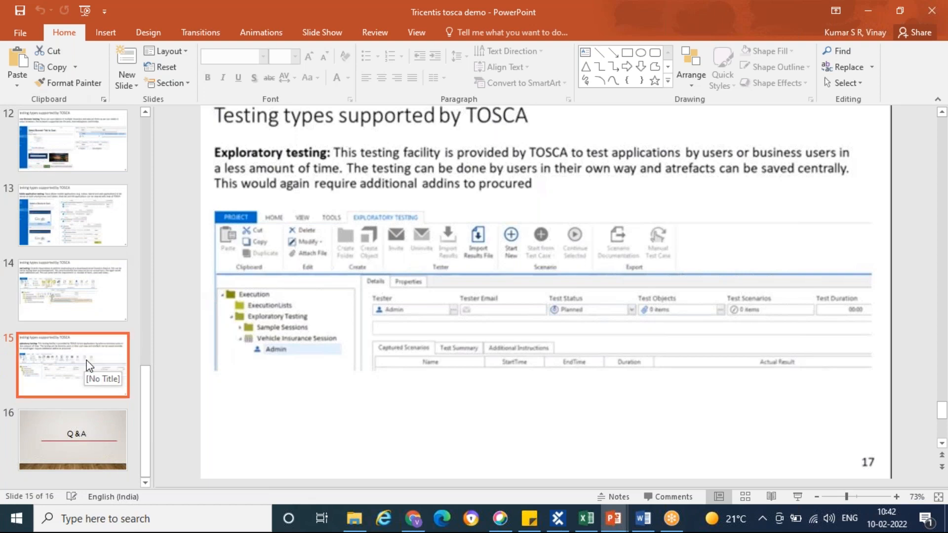
scroll(89, 365, up, 5)
scroll(86, 365, up, 12)
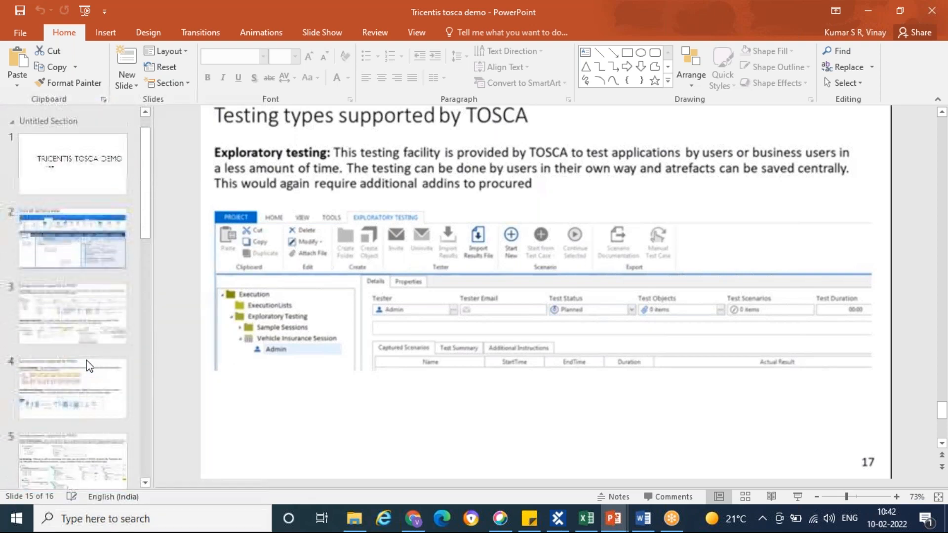
Minimize the presentation and show the Modules section in Tosca Commander
click(614, 518)
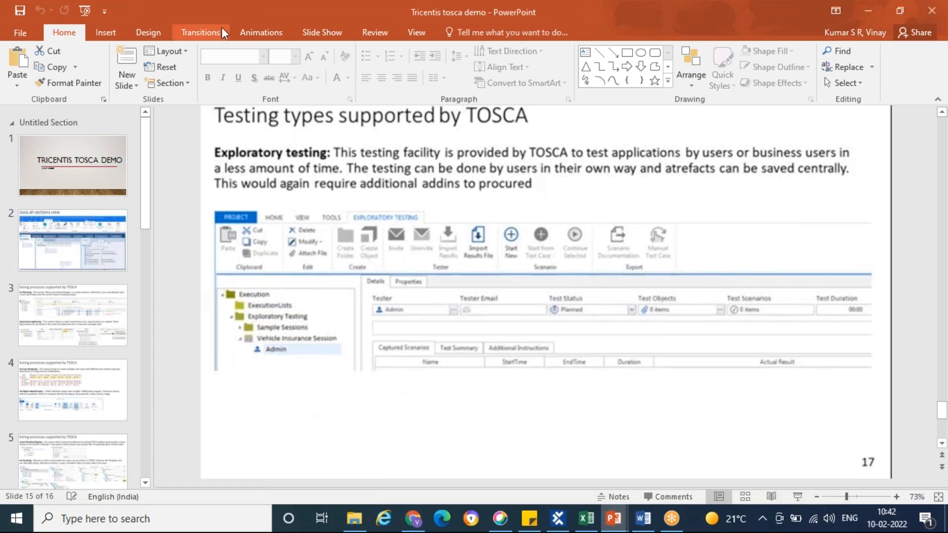
right_click(229, 7)
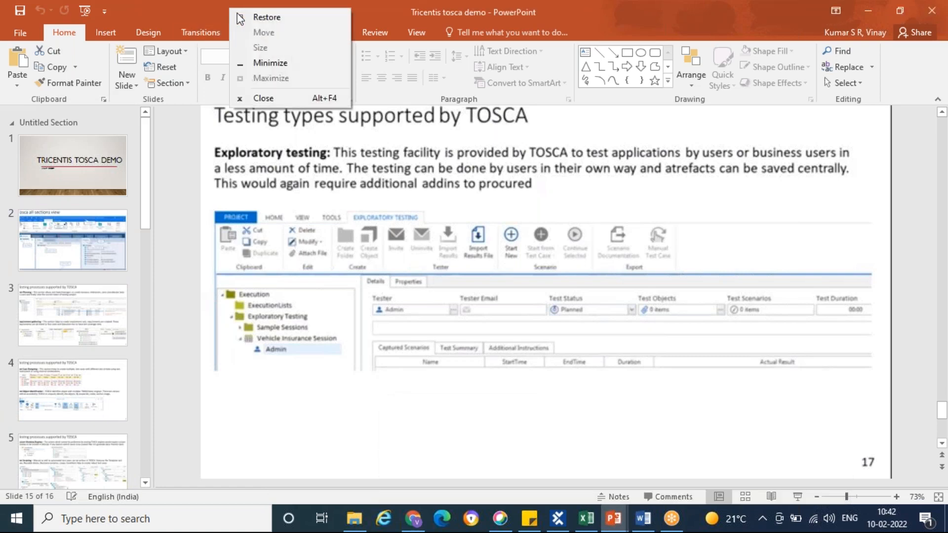
click(274, 63)
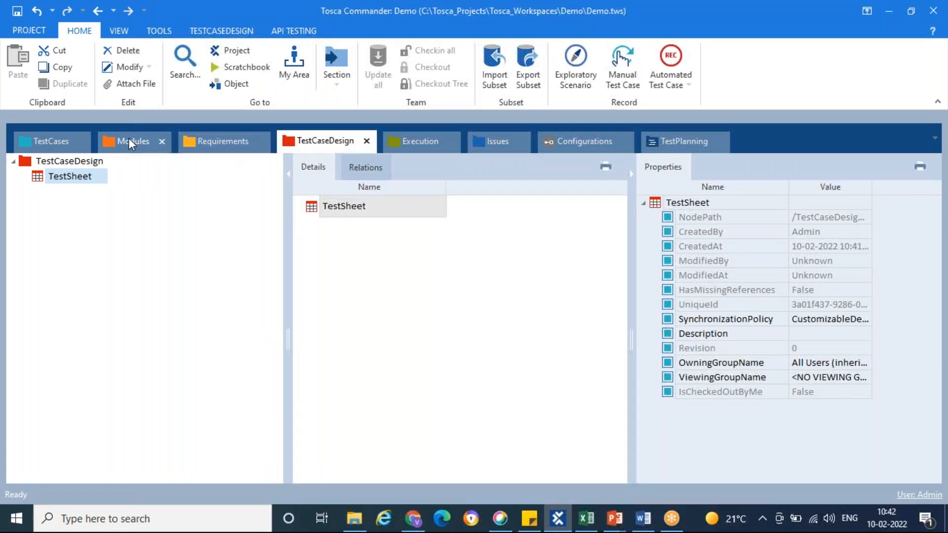
click(129, 140)
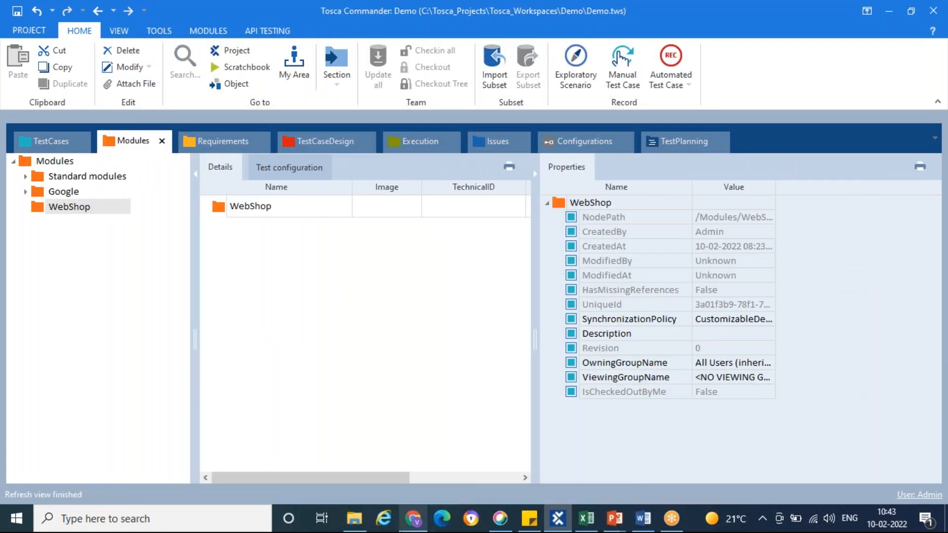
Switch to Chrome and open the Demo Web Shop site at demowebshop.tricentis.com
click(409, 520)
click(296, 36)
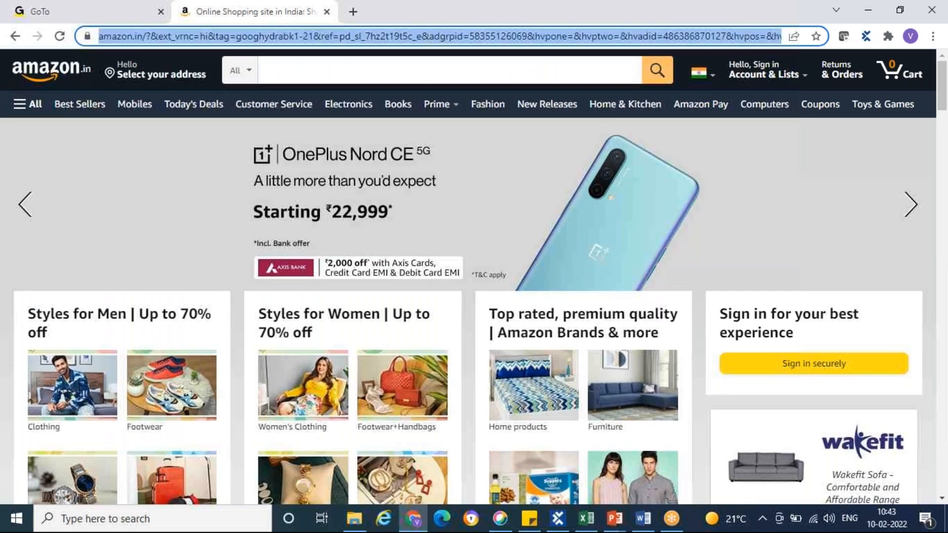
text(demo)
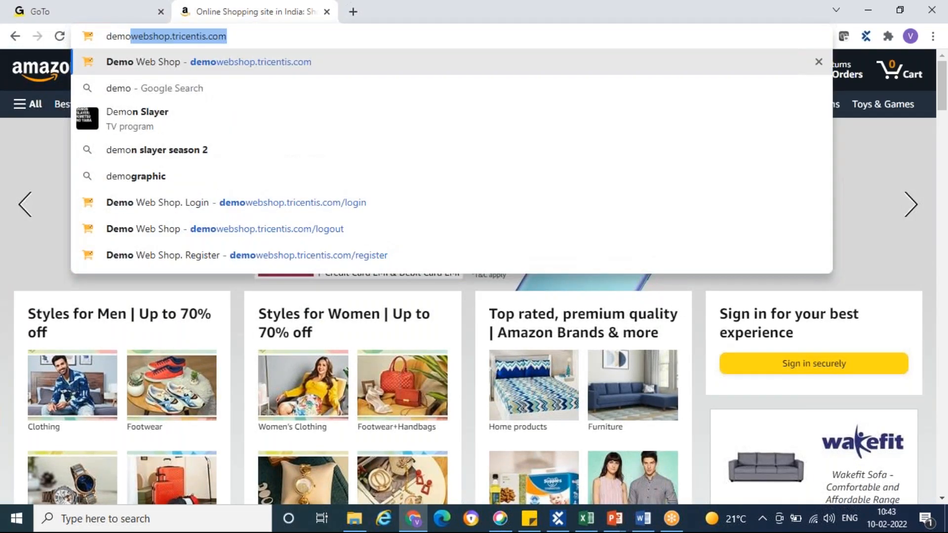
key(Return)
Switch to the DemoWebShop manual test case workbook in Excel and review the scenario steps of Test Case 1
click(587, 516)
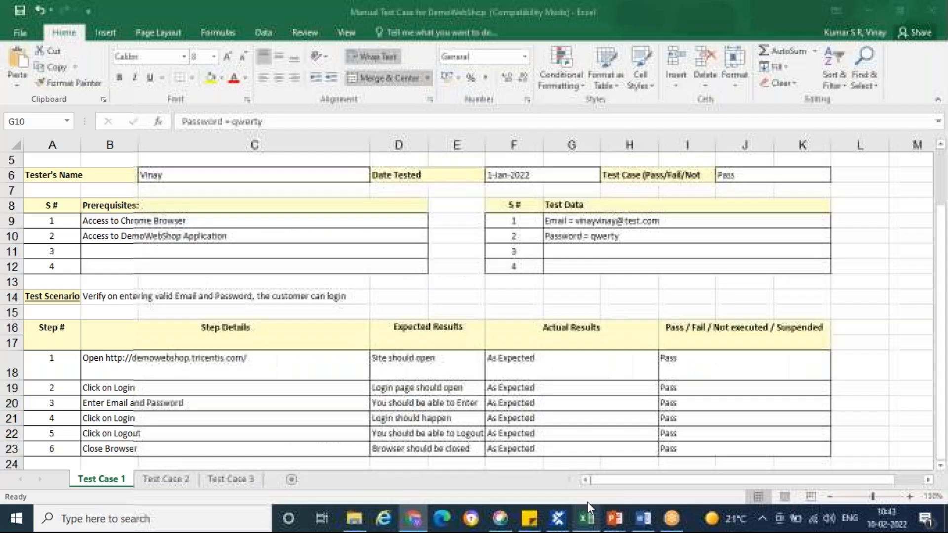
scroll(424, 281, down, 3)
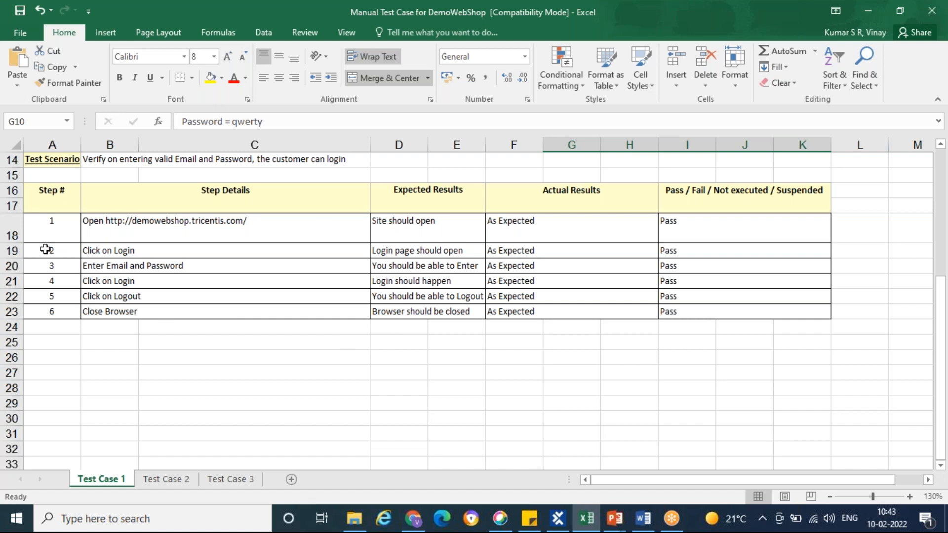
click(163, 229)
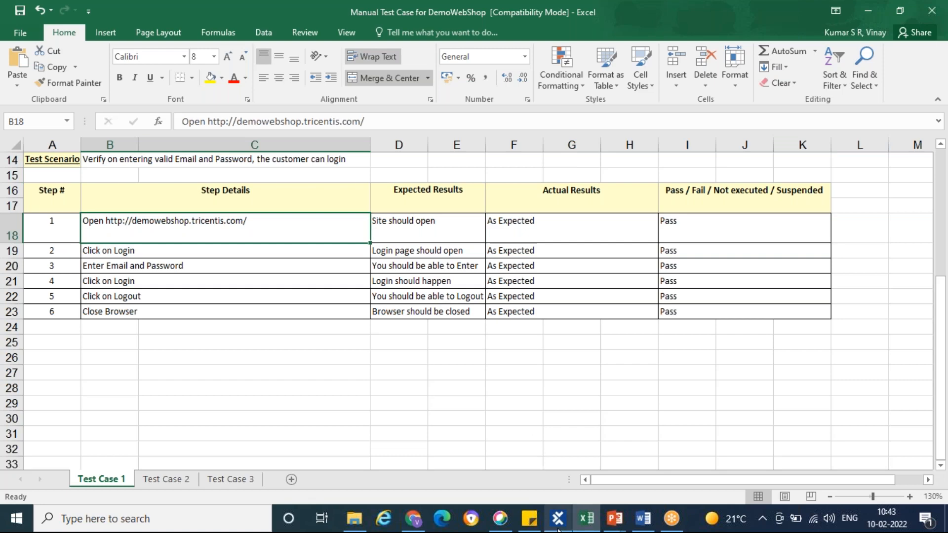
Switch to Tosca Commander and create a folder named Demo under TestCases
click(558, 519)
click(50, 142)
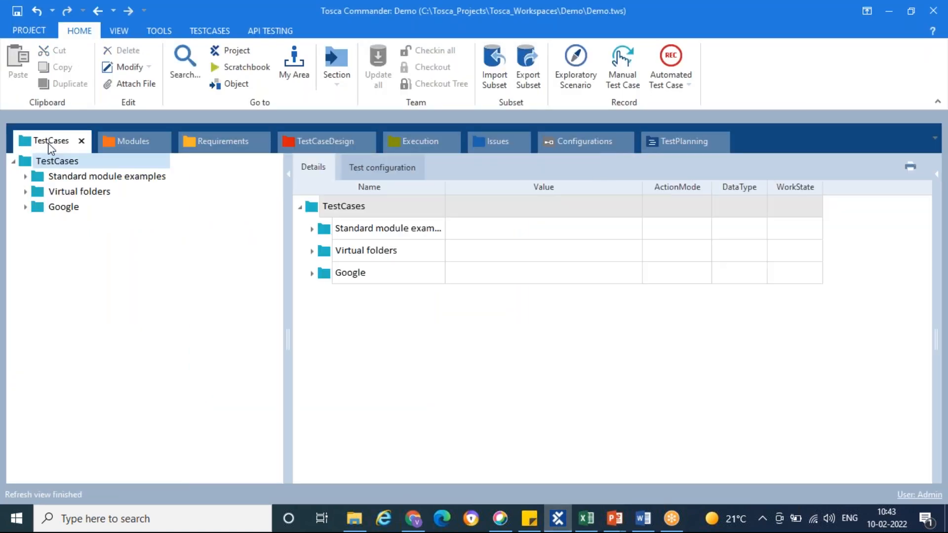
right_click(29, 162)
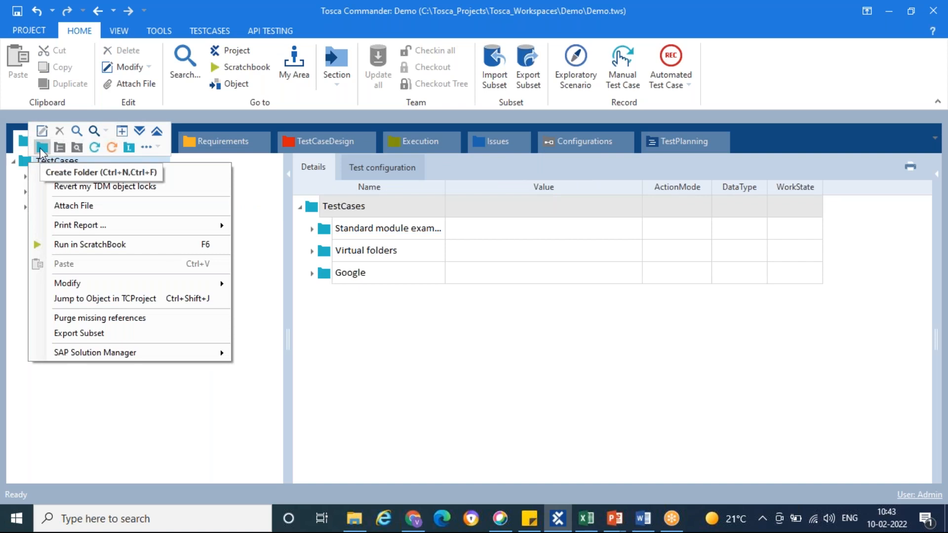
click(41, 148)
click(37, 222)
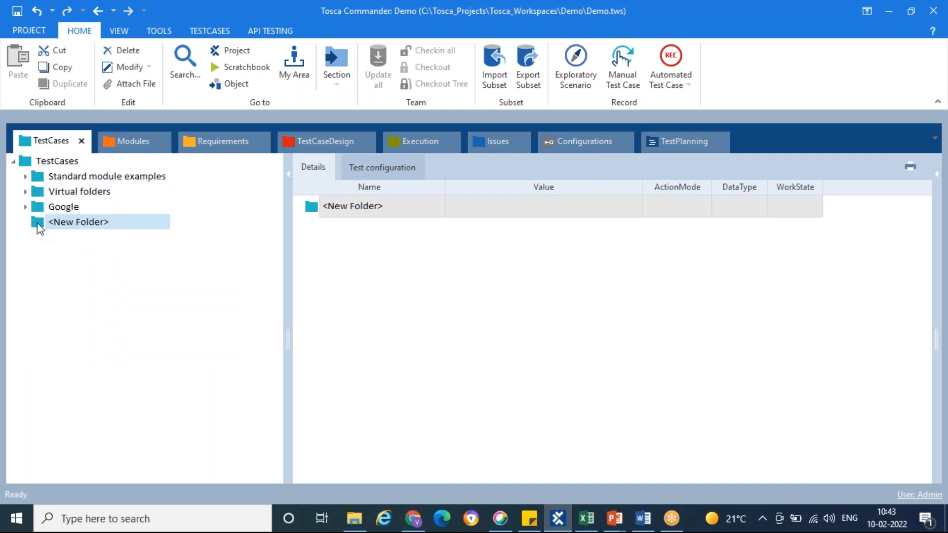
click(125, 223)
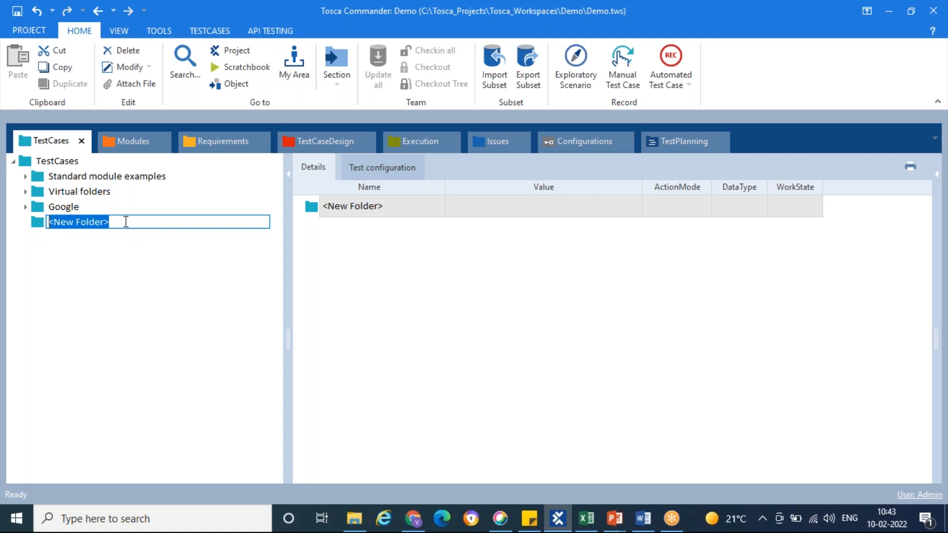
text(Demo)
key(Return)
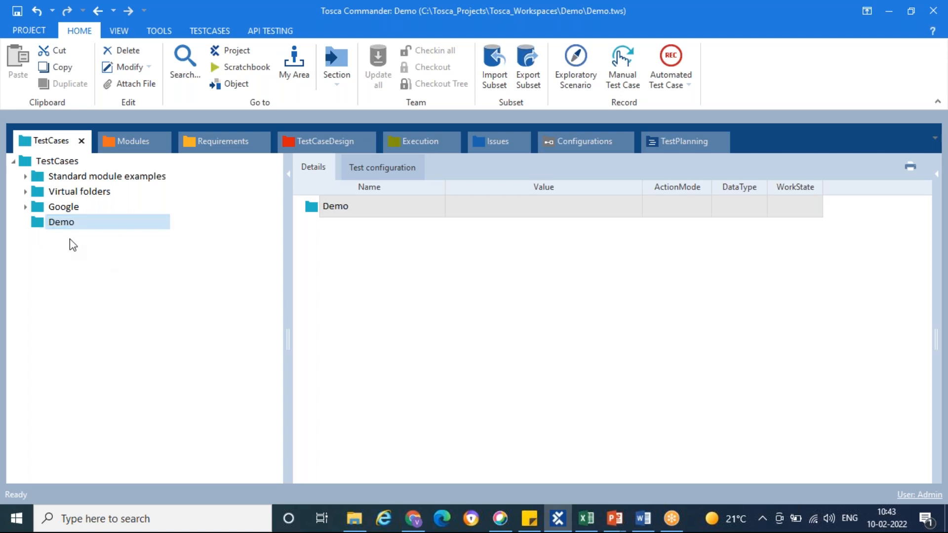
Create a test case named "DemoWebShop Login And Logout" in the Demo folder
right_click(43, 227)
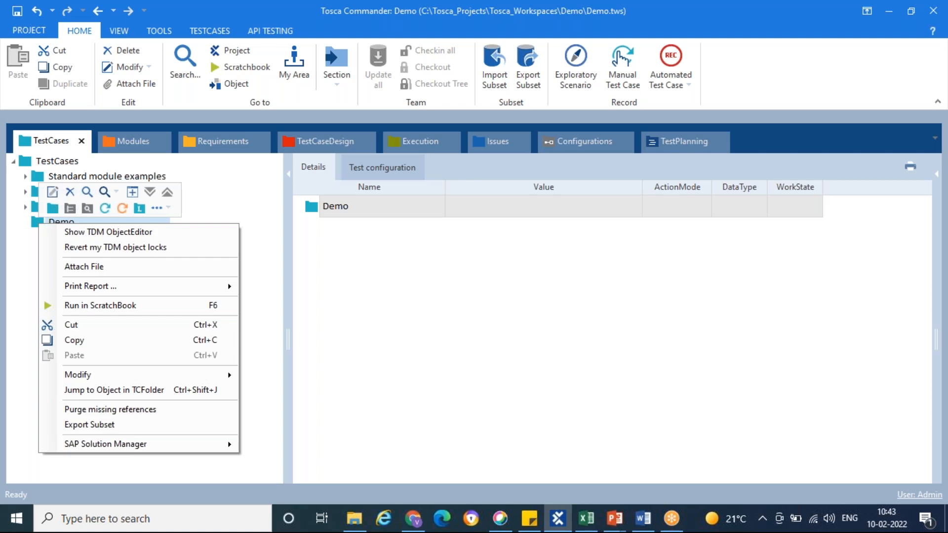
click(106, 210)
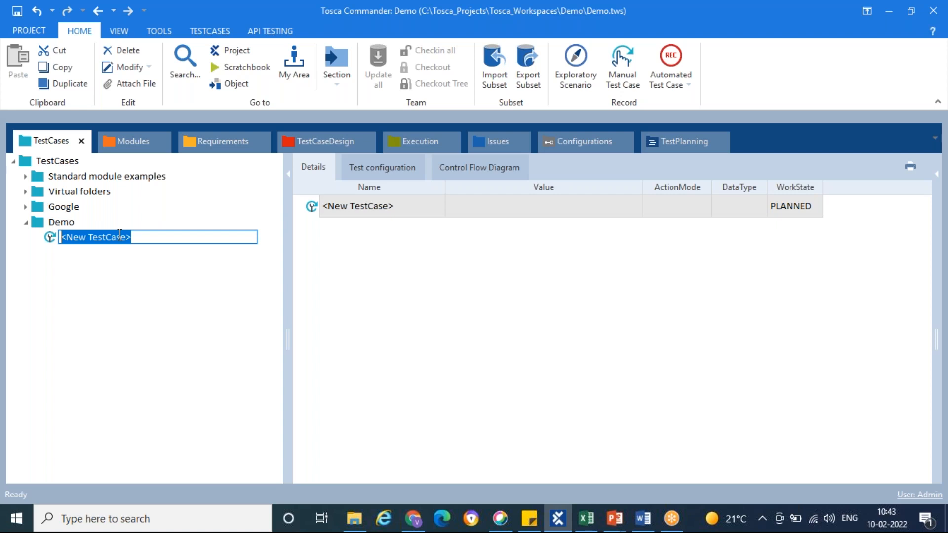
text(De)
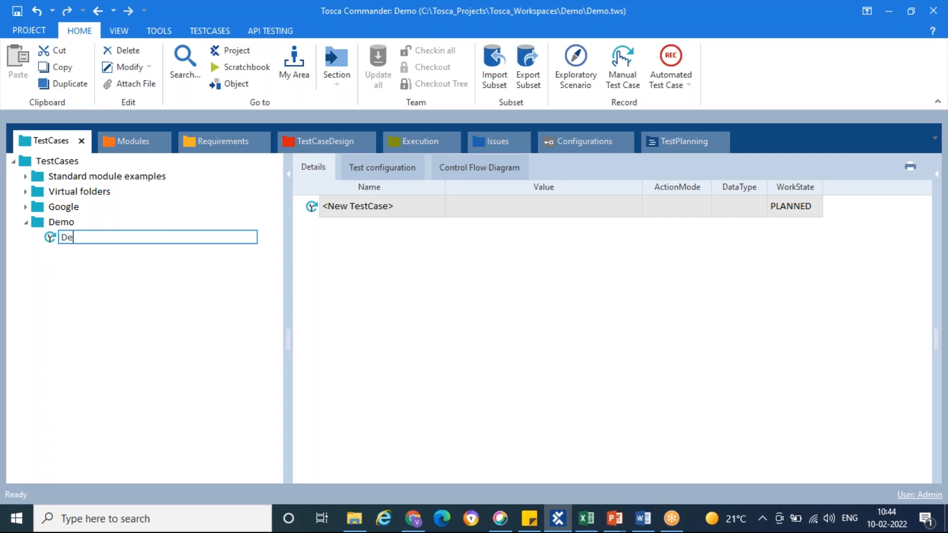
text(moWebShop)
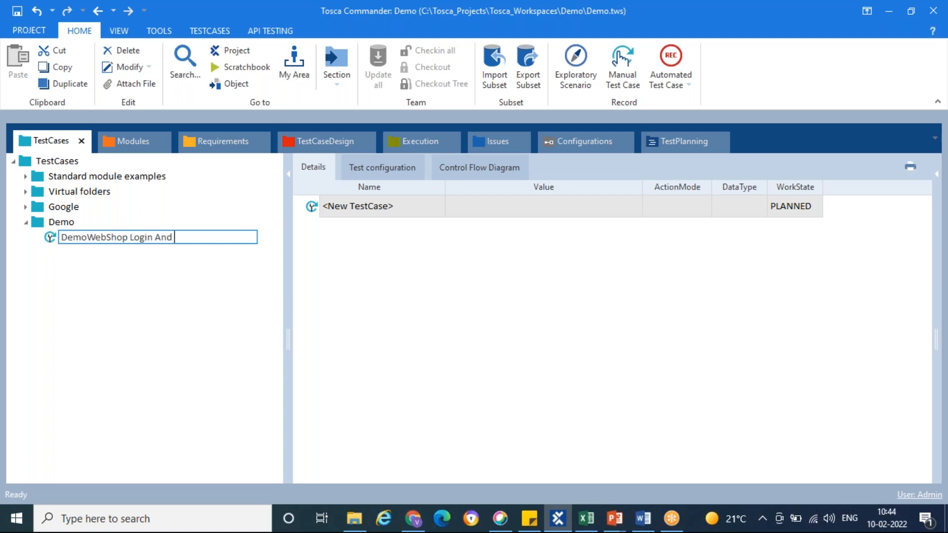
text(Login And Logout)
key(Return)
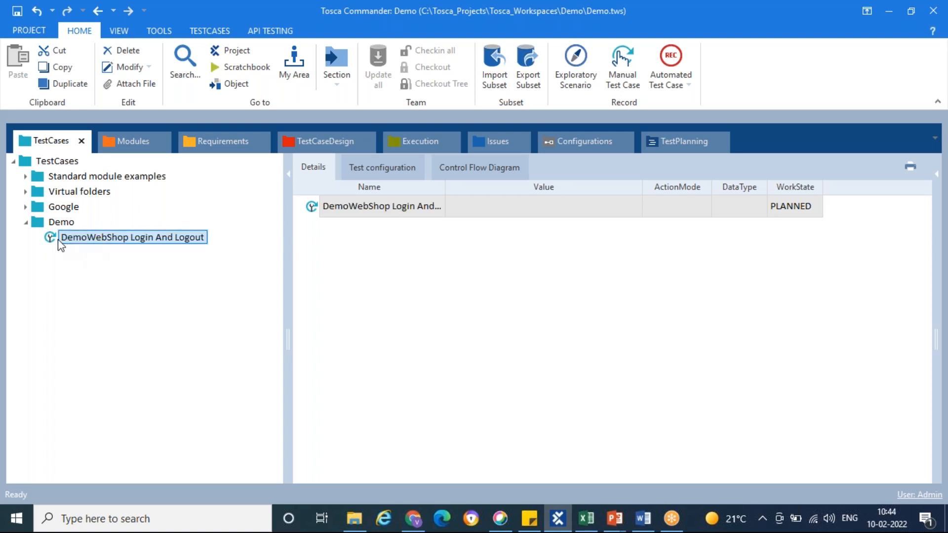
key(alt+Tab)
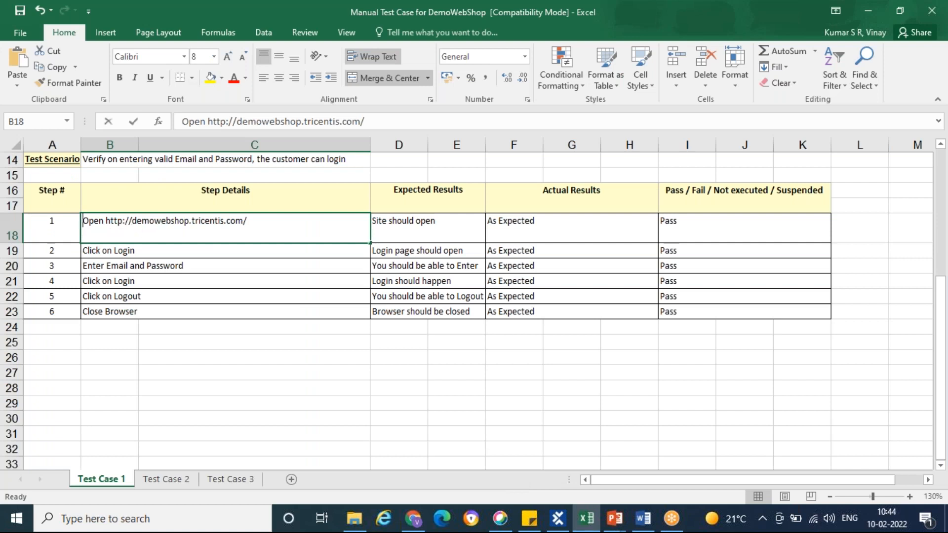
double_click(166, 223)
drag(106, 223, 247, 222)
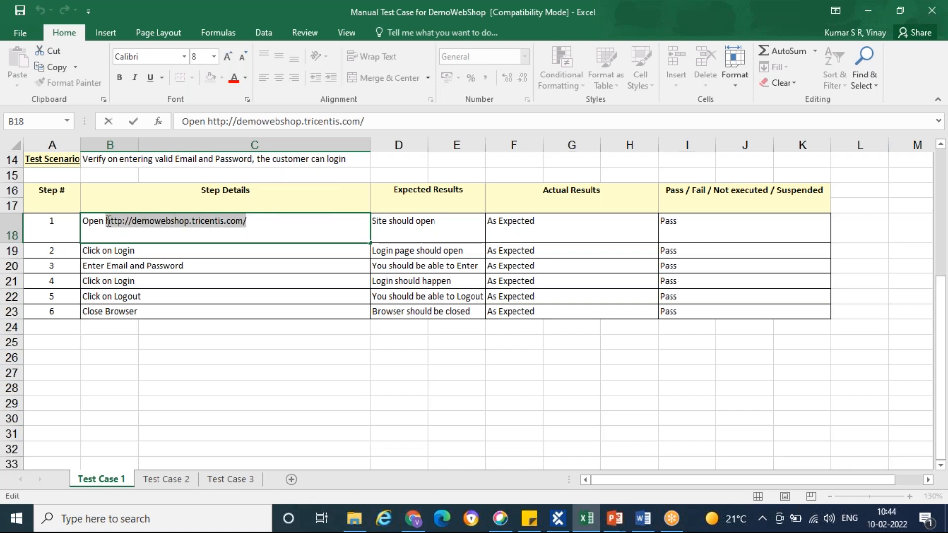
key(ctrl+c)
Switch to Chrome and check the Demo Web Shop home page and its address
key(alt+Tab)
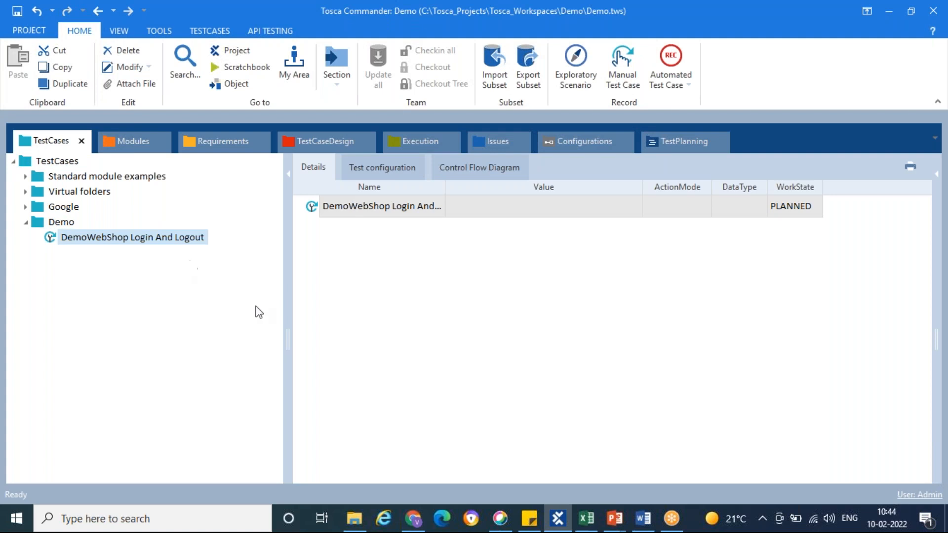
click(409, 518)
click(296, 36)
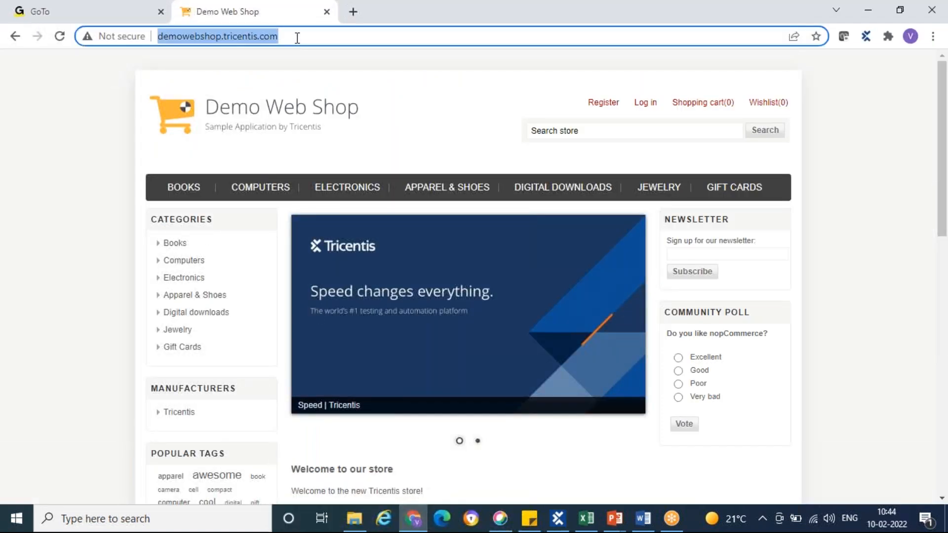
click(427, 68)
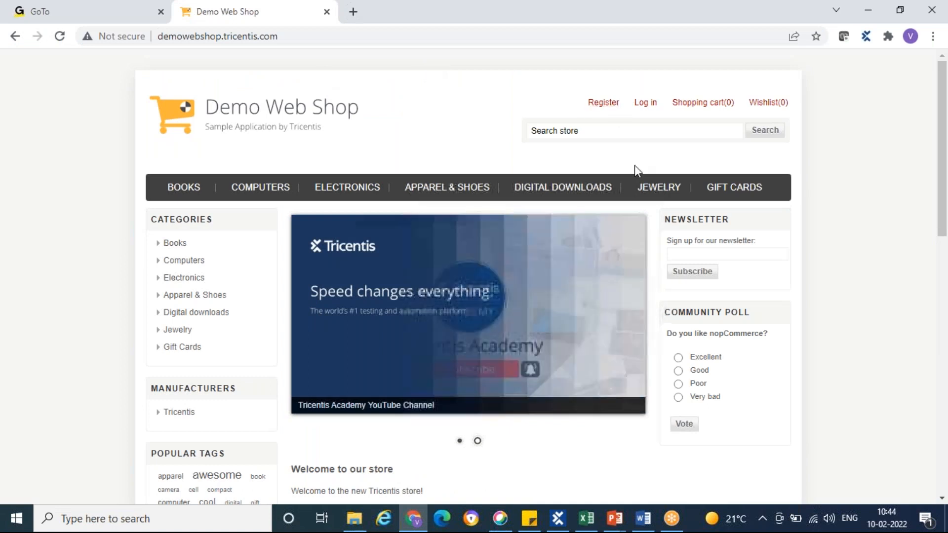
Return to the Excel workbook and review the actual result and pass/fail status of step 1
click(587, 518)
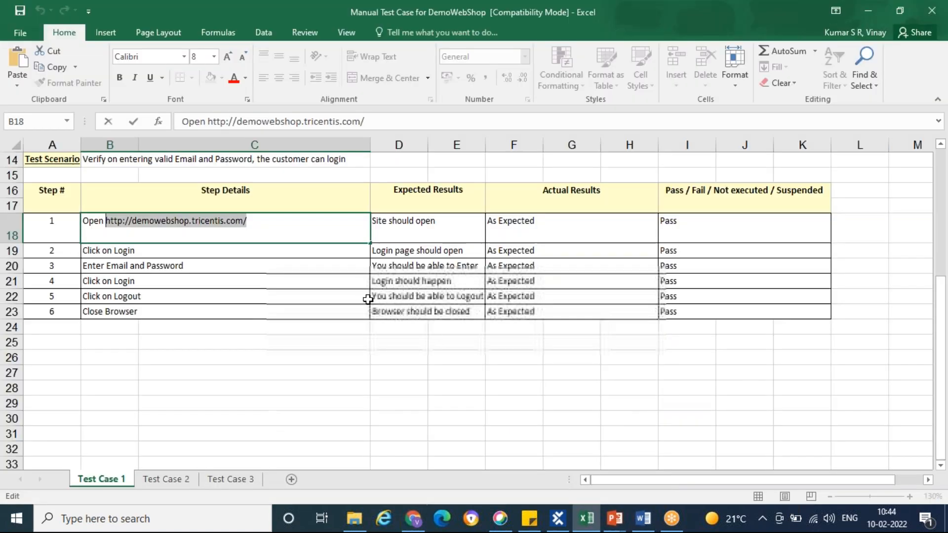
click(548, 228)
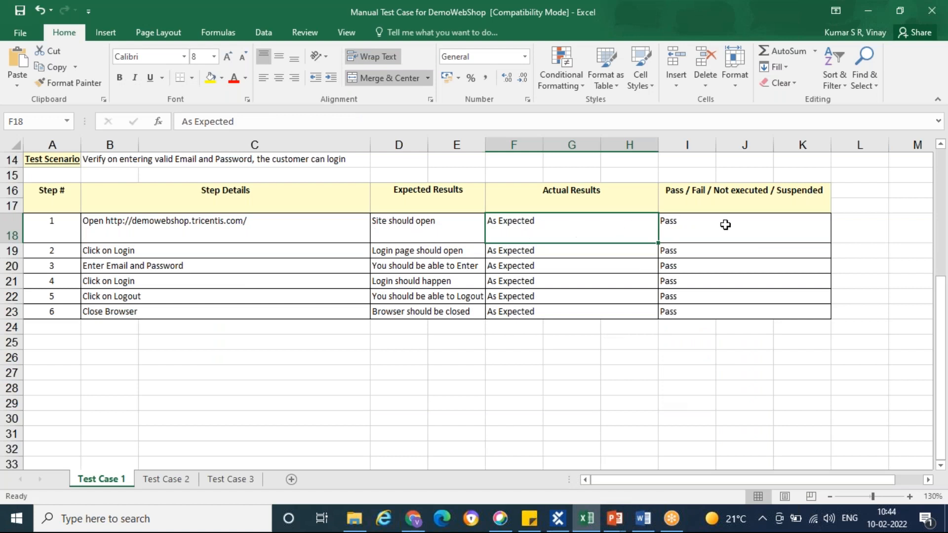
click(726, 225)
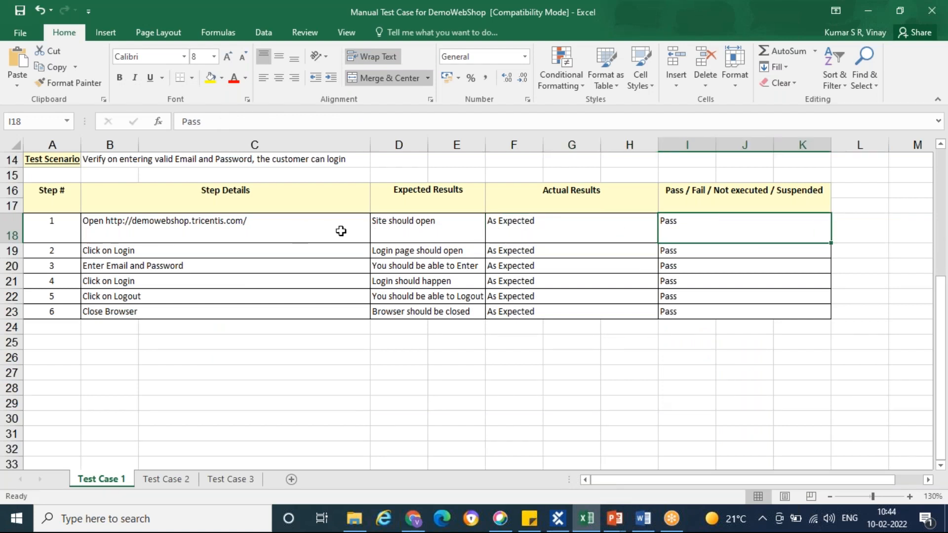
key(alt+Tab)
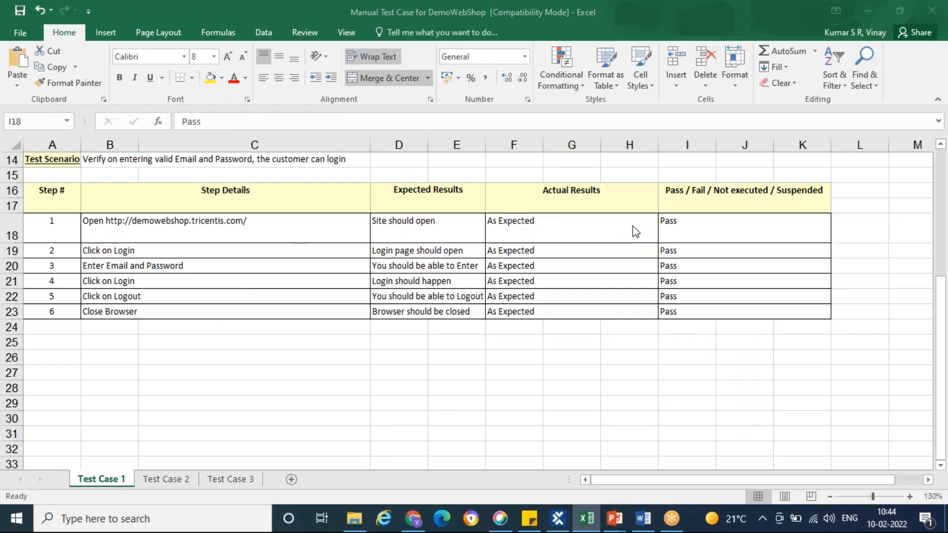
Switch to Tosca Commander and examine the Standard modules folder, including its TBox Automation Tools and TBox XEngines subfolders
click(558, 519)
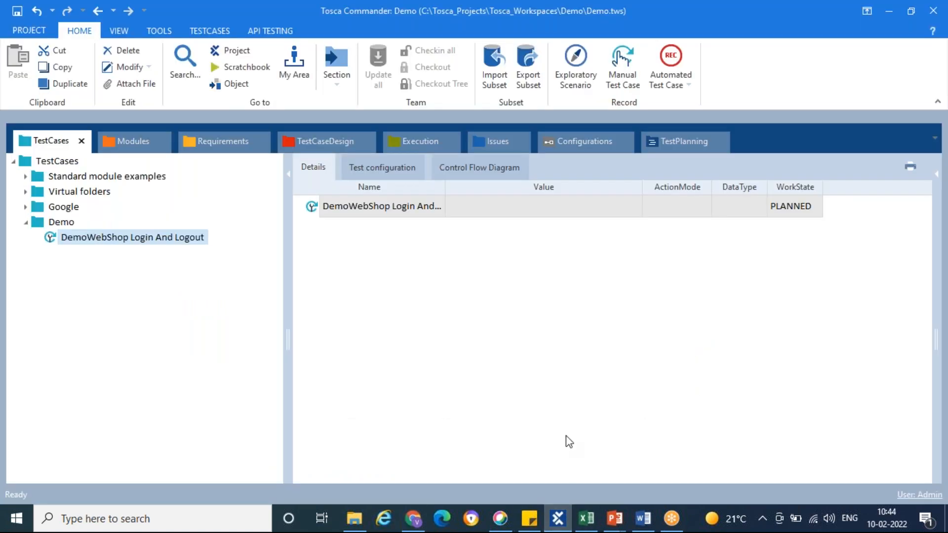
click(129, 140)
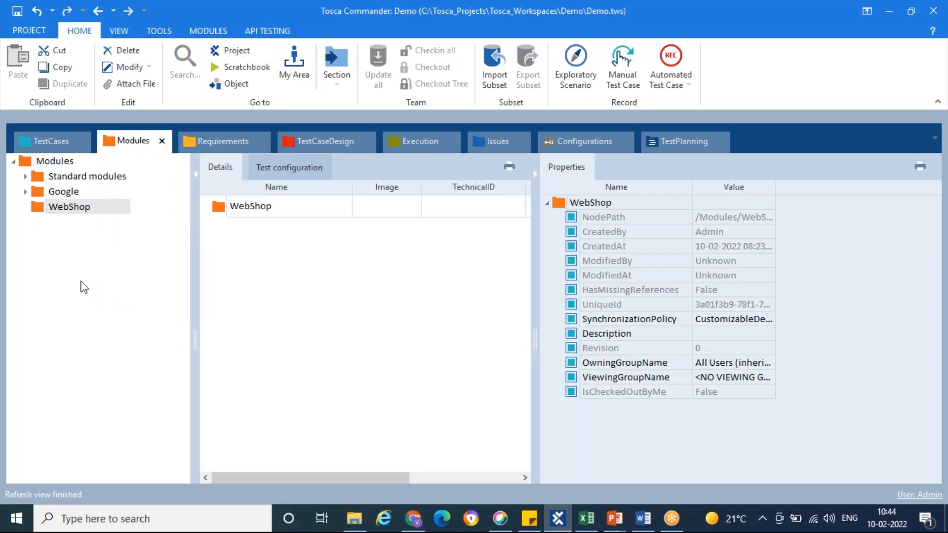
click(26, 177)
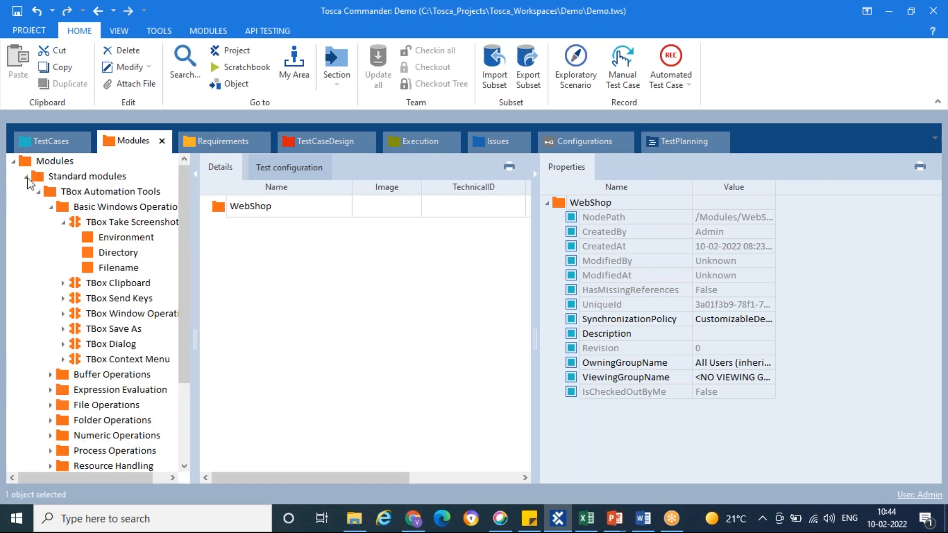
click(38, 192)
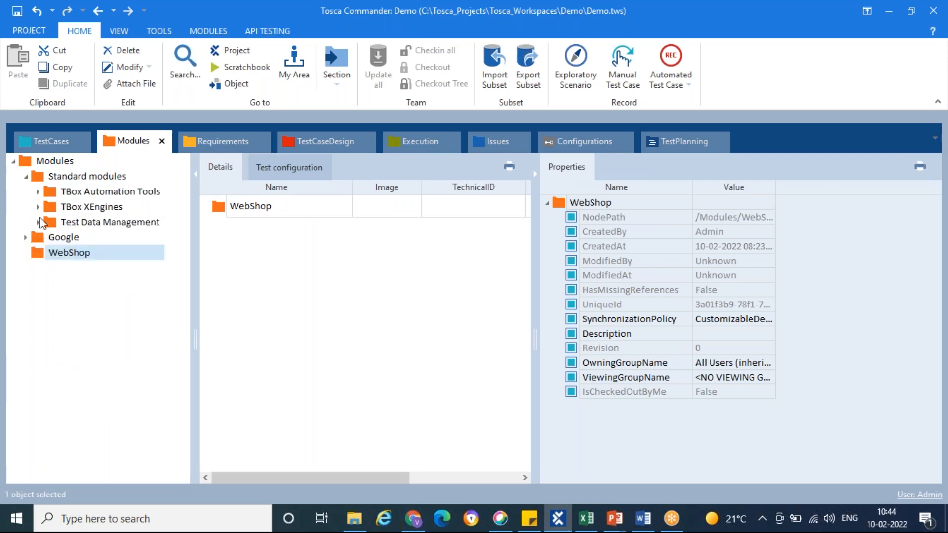
click(38, 207)
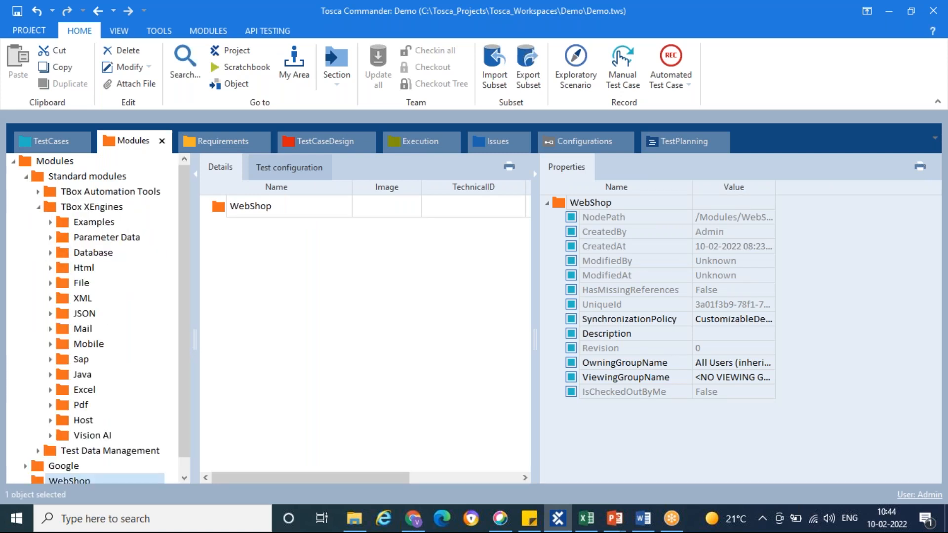
click(26, 177)
click(39, 179)
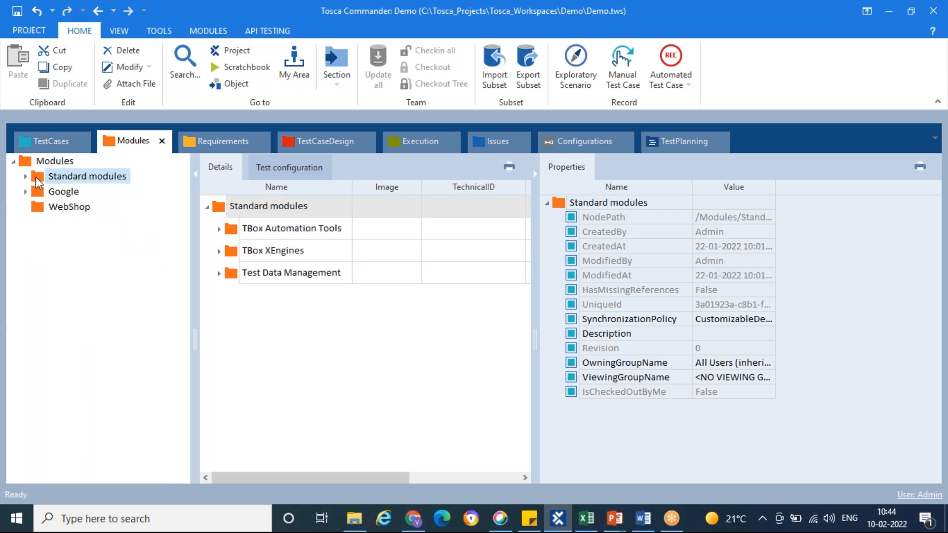
click(131, 73)
click(39, 178)
click(27, 176)
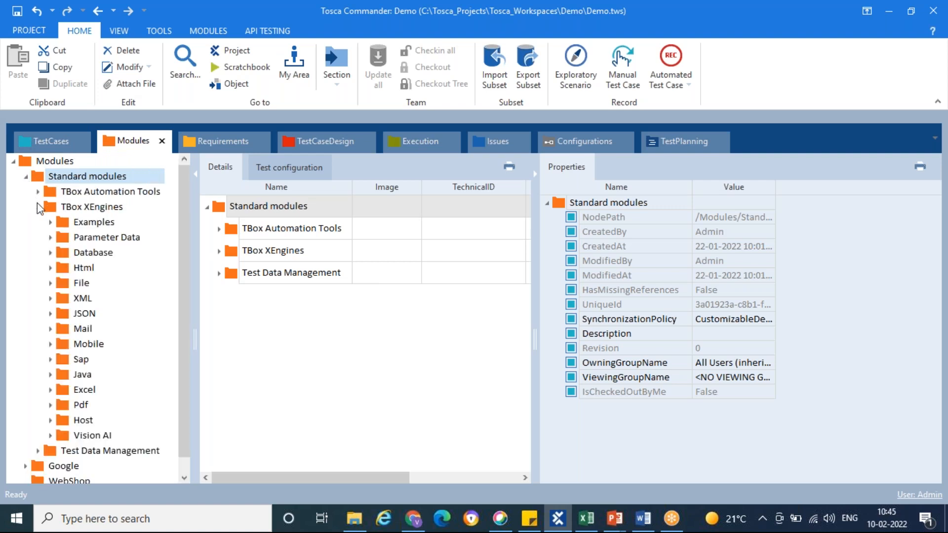
click(38, 207)
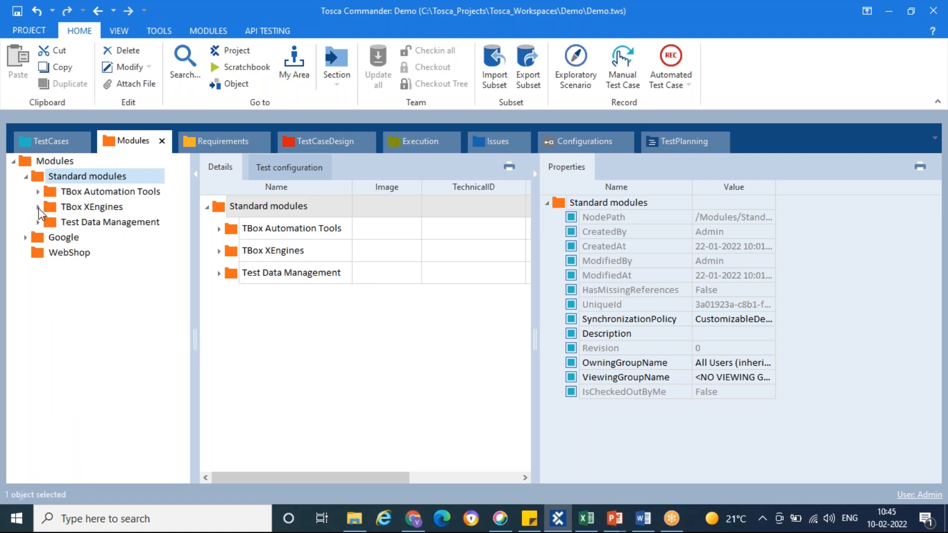
Add the OpenUrl module from TBox XEngines > Html to the "DemoWebShop Login And Logout" test case
click(38, 207)
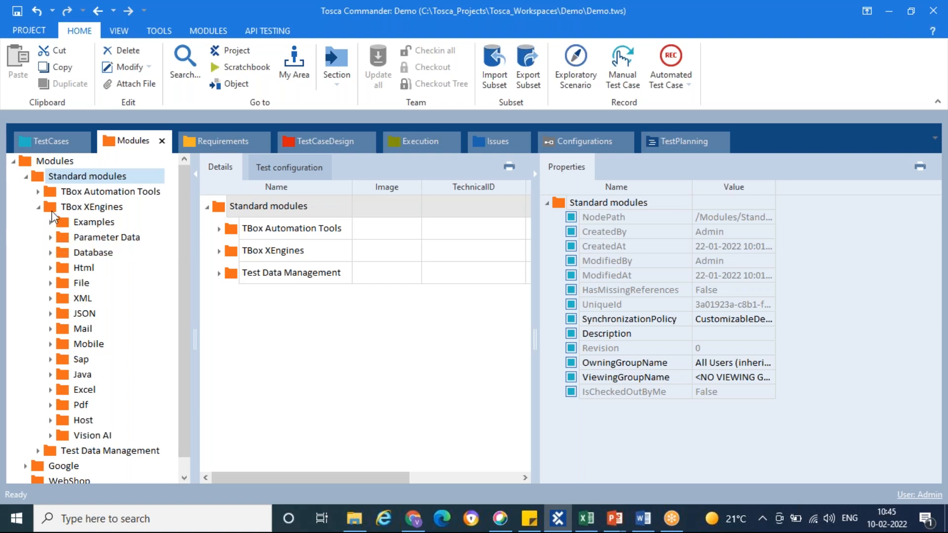
click(53, 211)
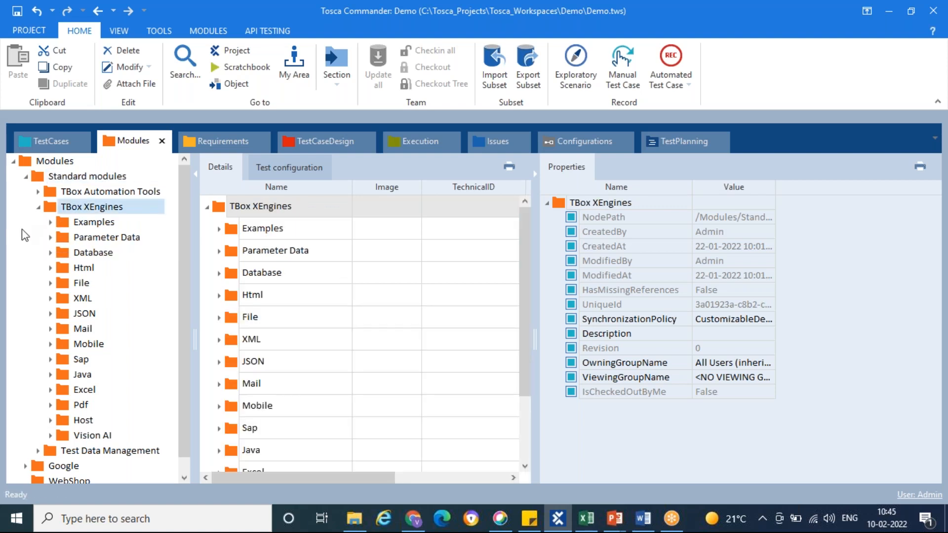
click(53, 270)
click(51, 269)
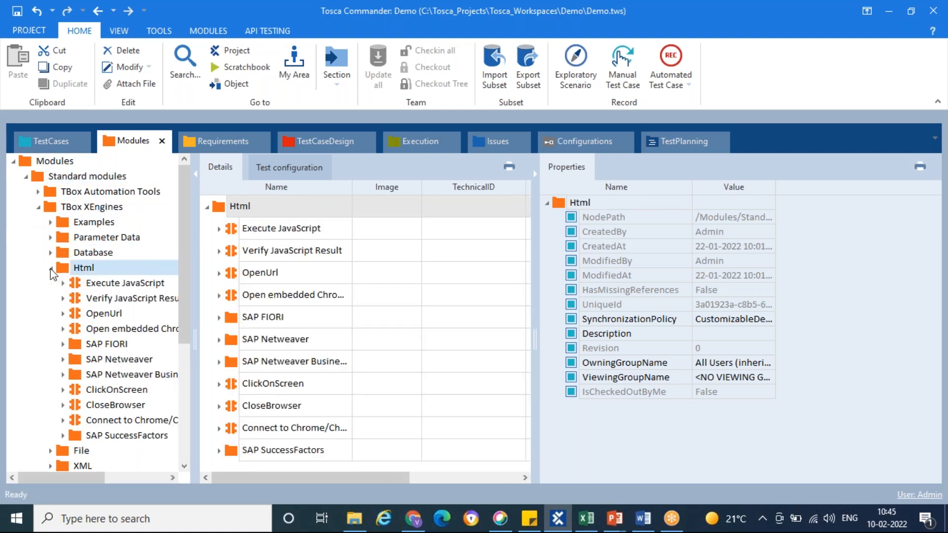
click(79, 316)
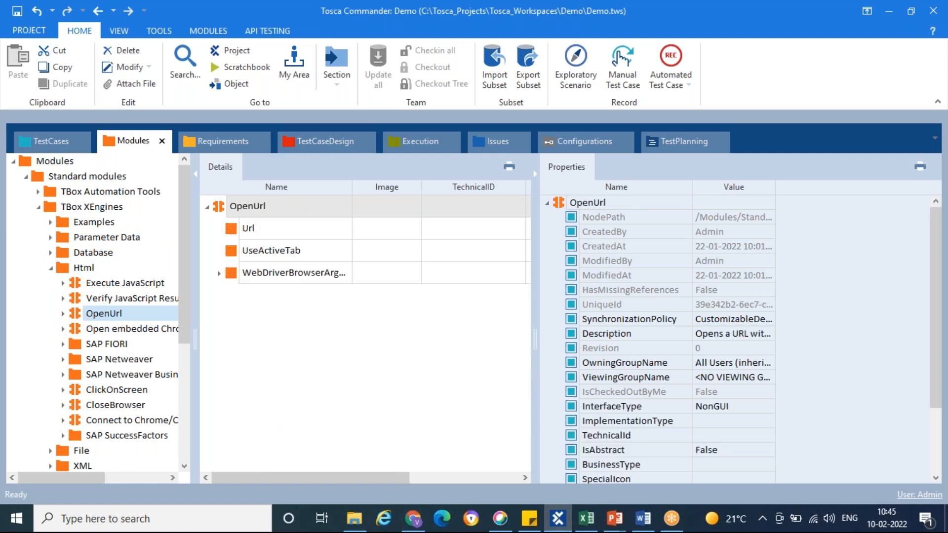
drag(81, 310, 52, 243)
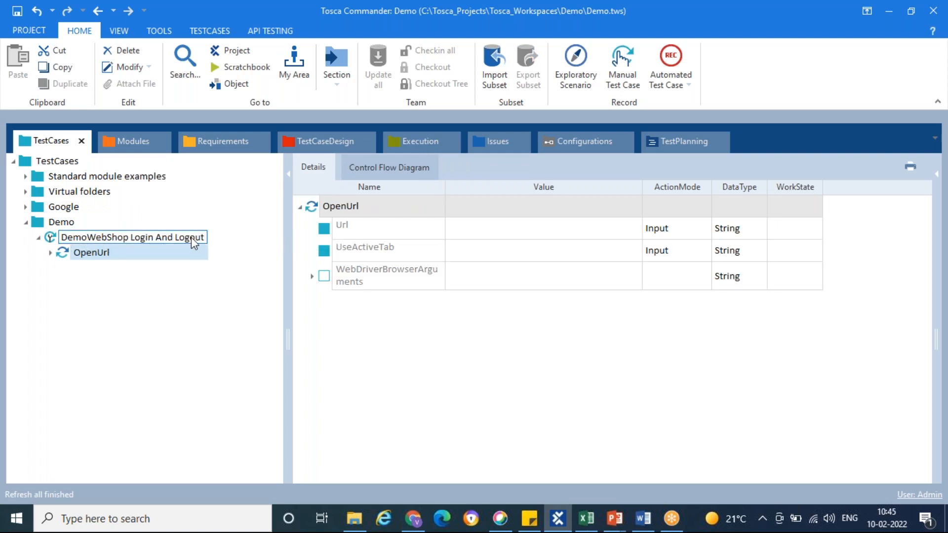
click(64, 256)
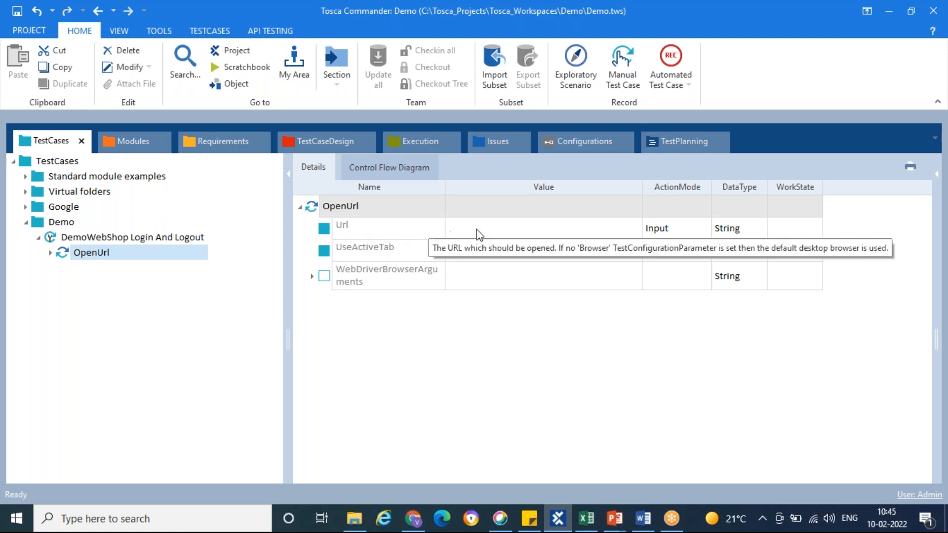
click(514, 235)
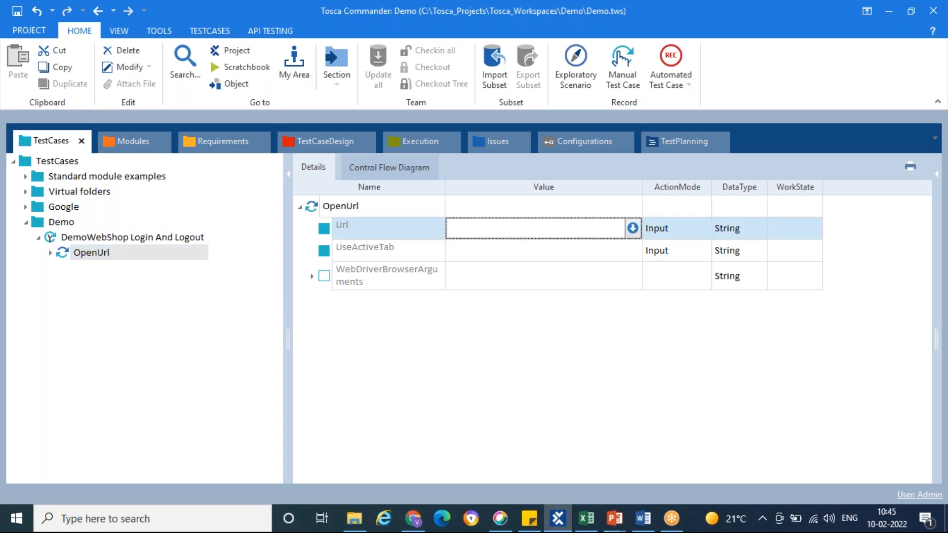
key(ctrl+v)
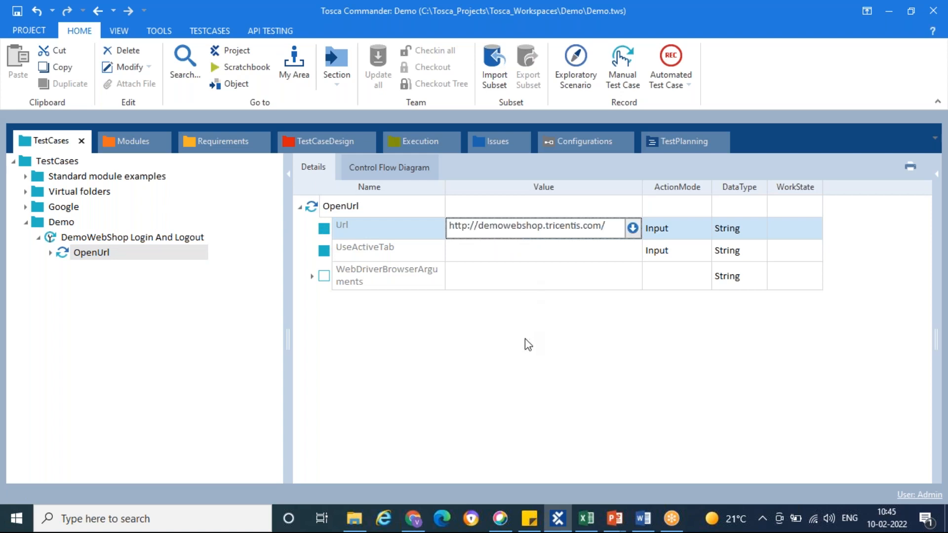
click(525, 339)
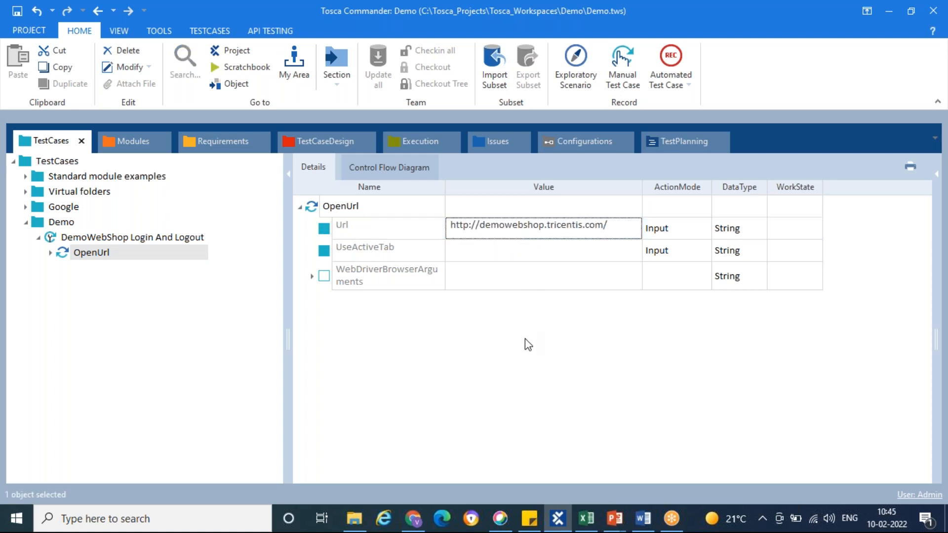
click(178, 367)
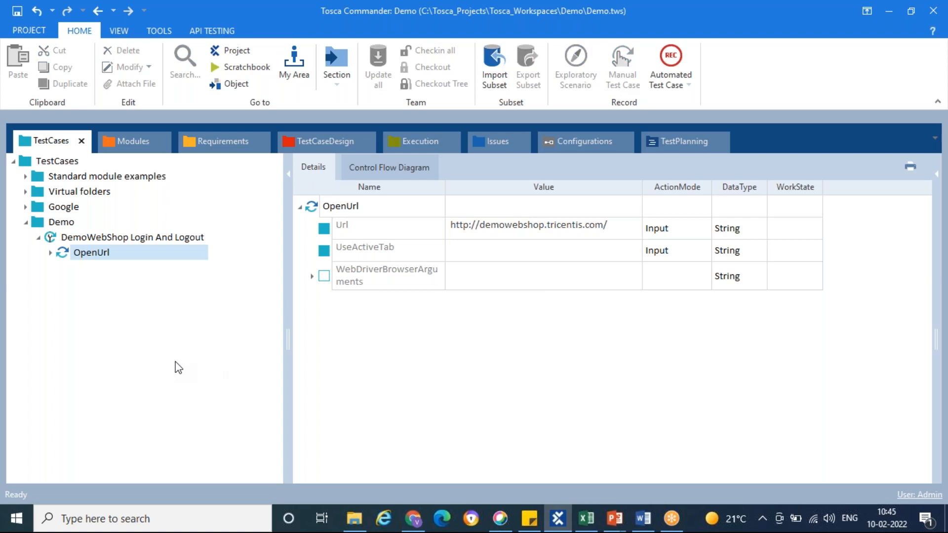
Switch to Chrome, close the Demo Web Shop tab and return to Tosca Commander
right_click(66, 258)
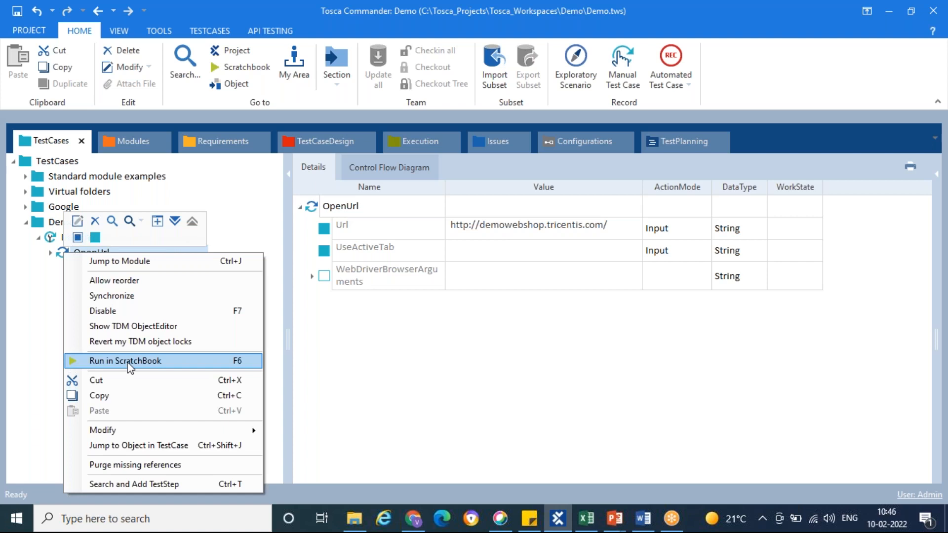
click(388, 367)
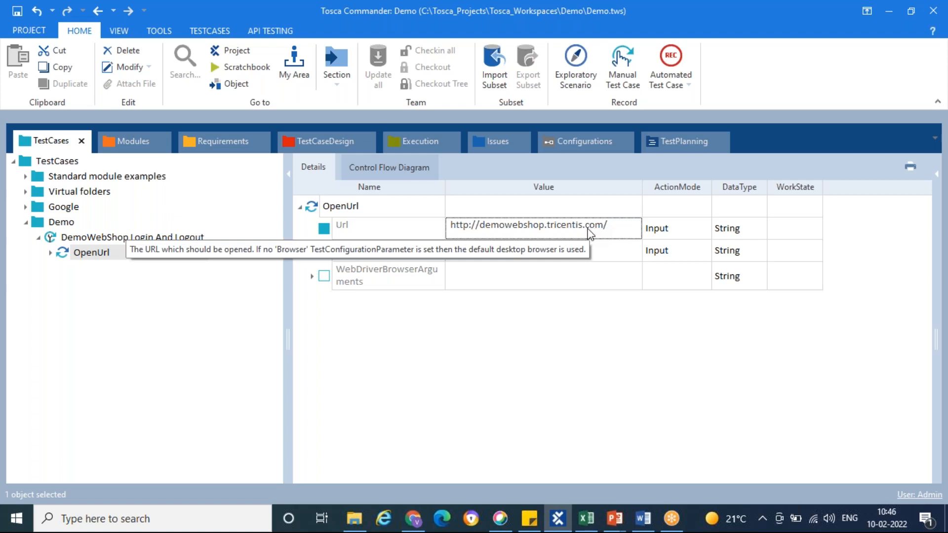
click(413, 519)
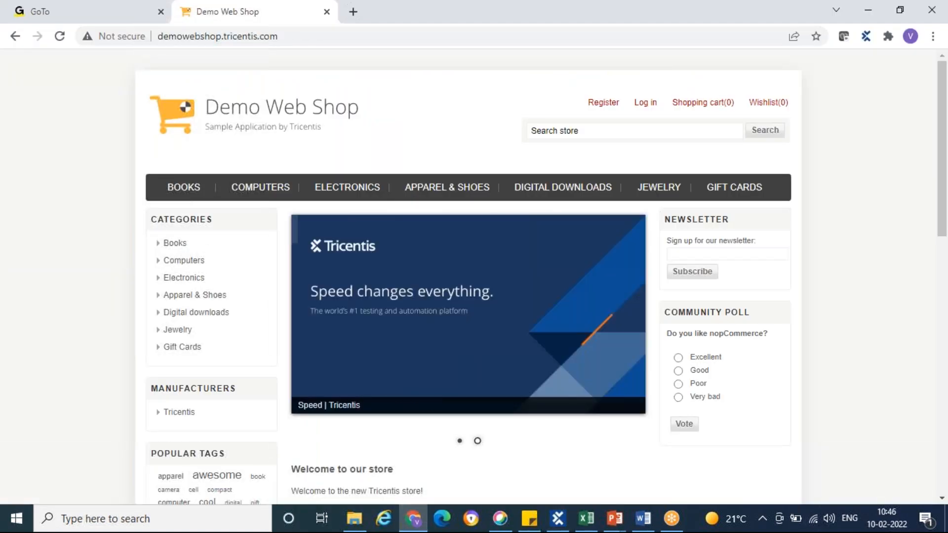
right_click(234, 10)
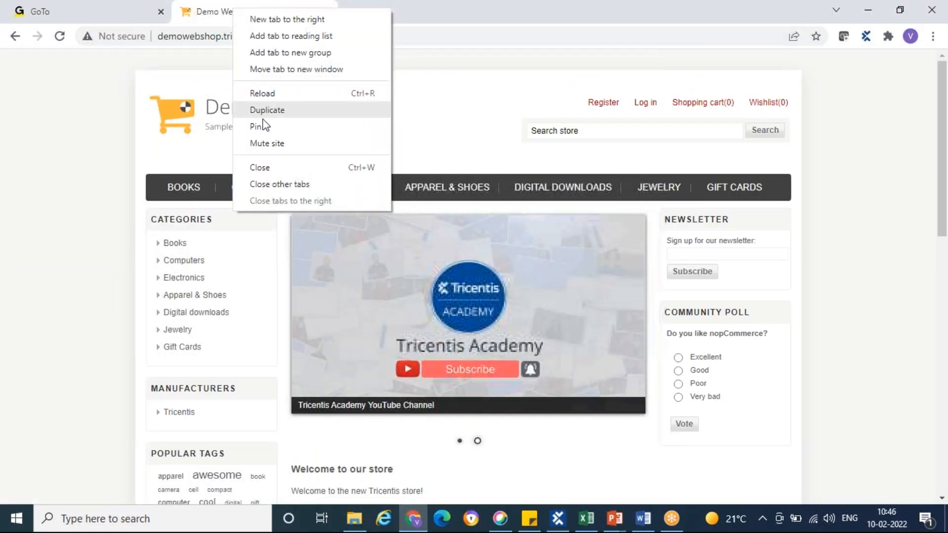
click(267, 168)
click(563, 529)
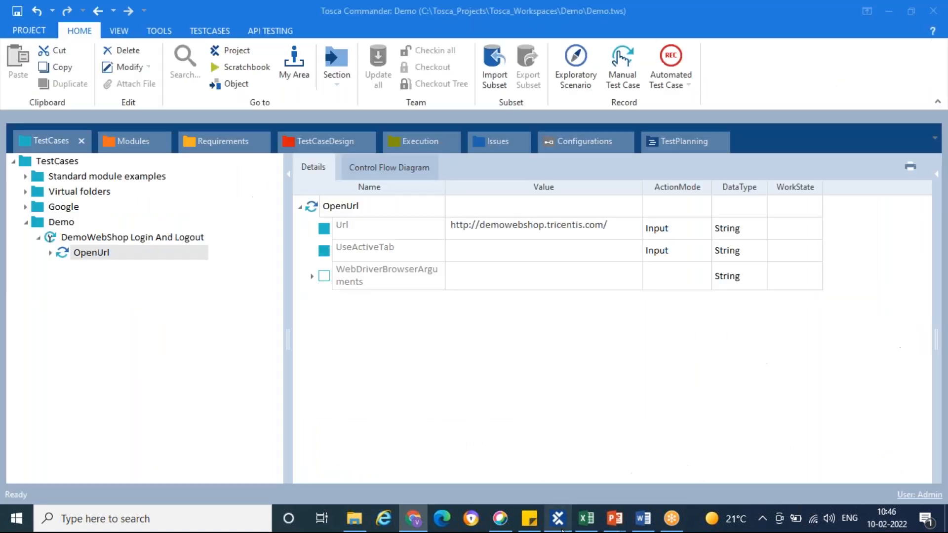
Run the OpenUrl test step of "DemoWebShop Login And Logout" in ScratchBook
right_click(65, 255)
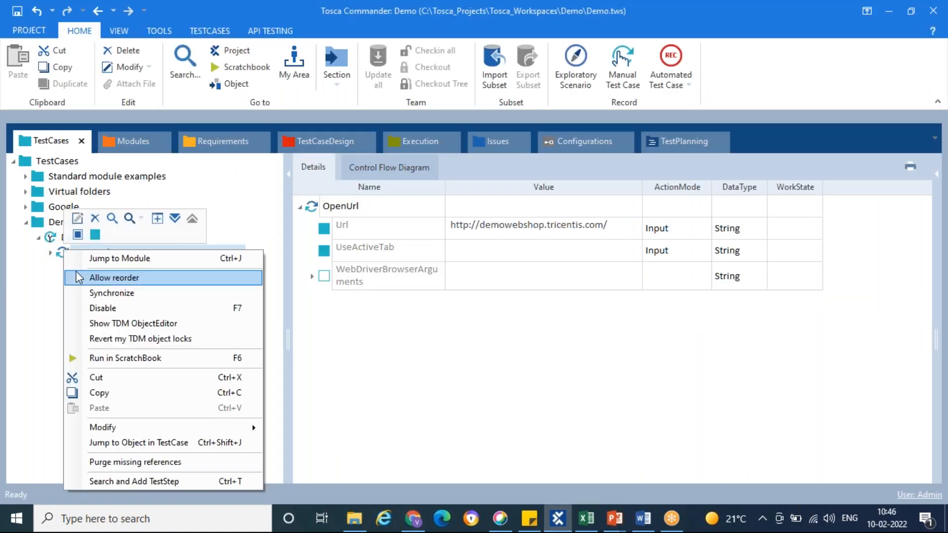
click(35, 295)
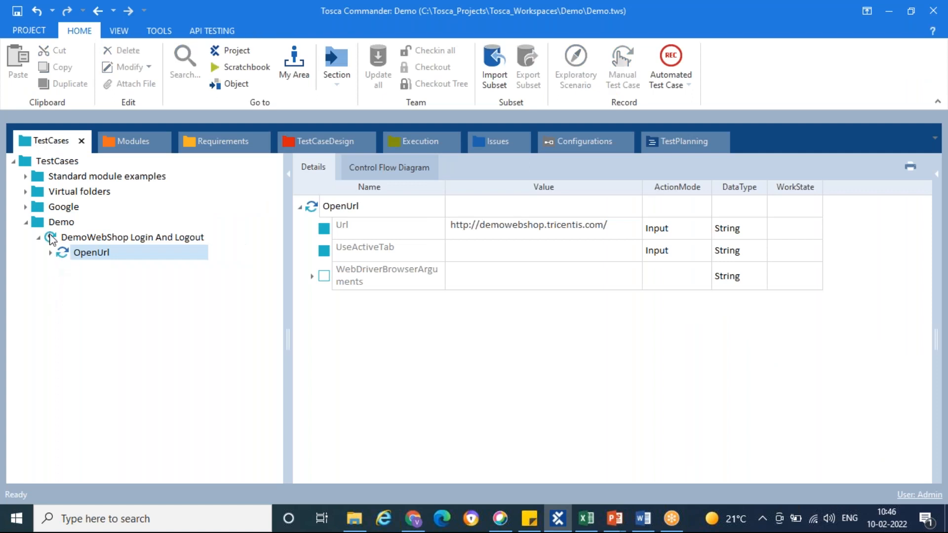
click(51, 239)
click(63, 253)
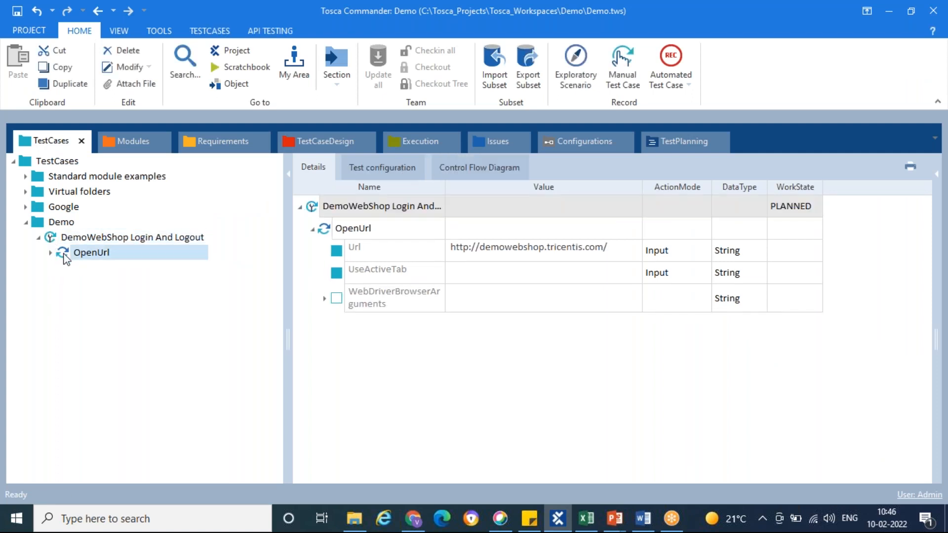
right_click(66, 258)
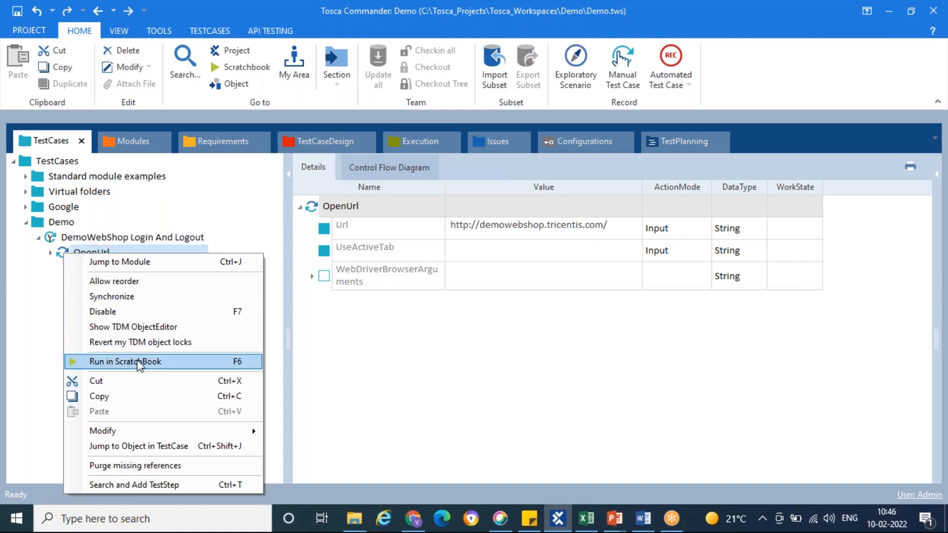
click(139, 363)
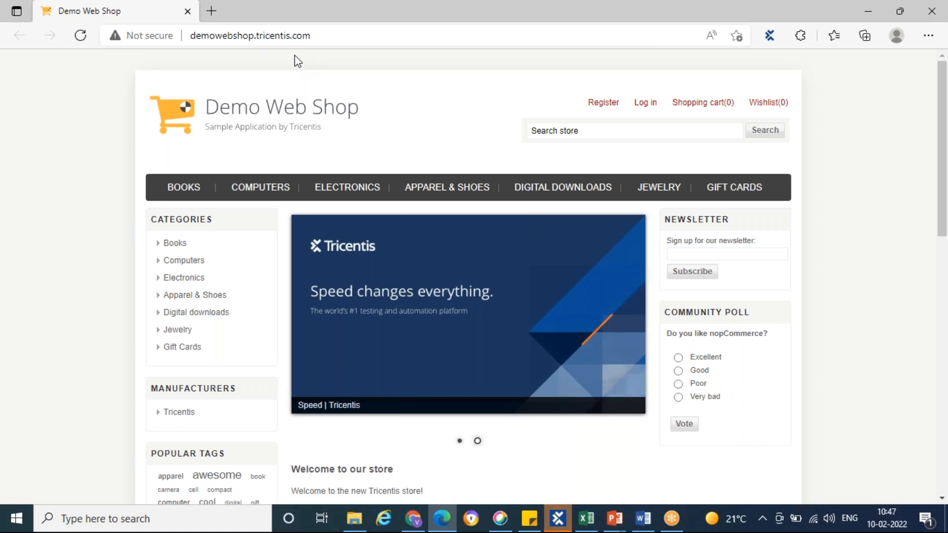
Return from the browser to Tosca Commander and close the ScratchBook window
click(557, 523)
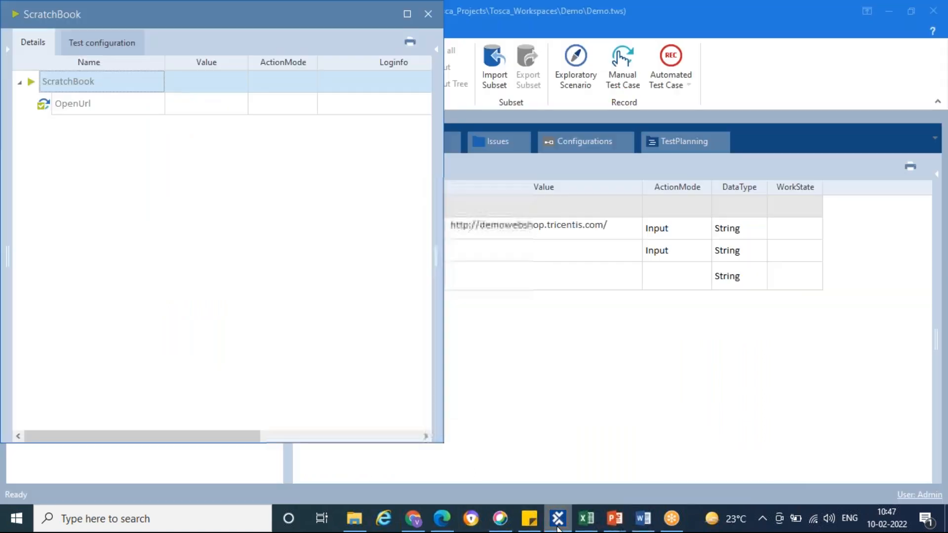
right_click(234, 16)
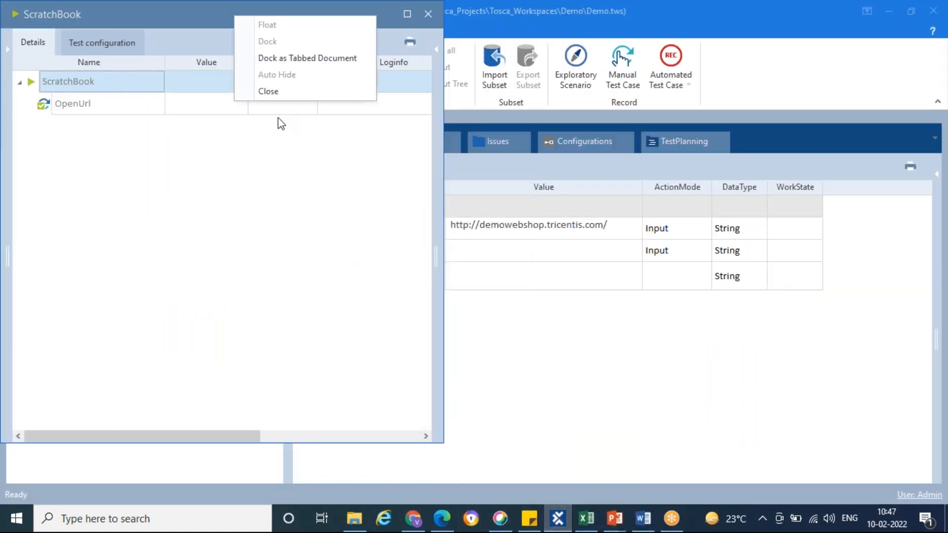
click(277, 95)
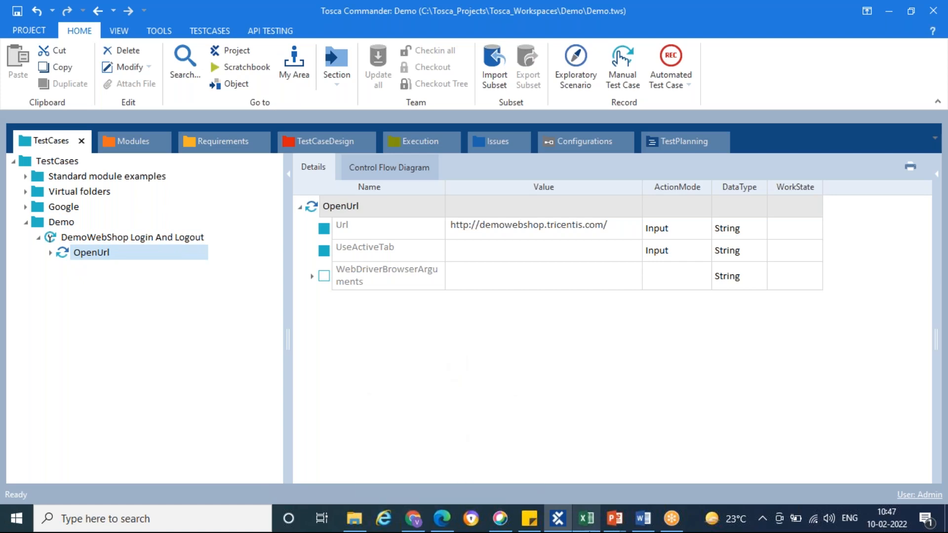
Switch to the Excel workbook and review the details, expected result and actual result of step 1 in Test Case 1
click(586, 519)
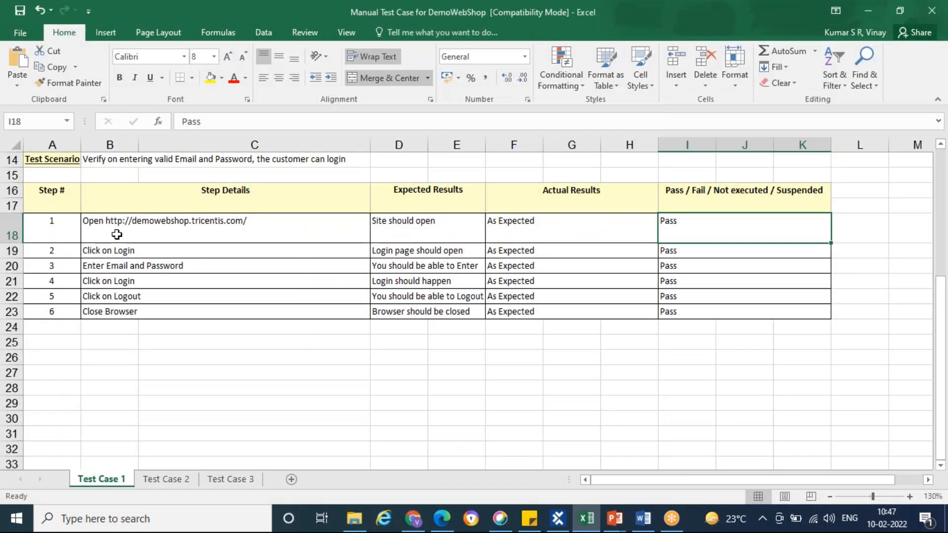
click(117, 234)
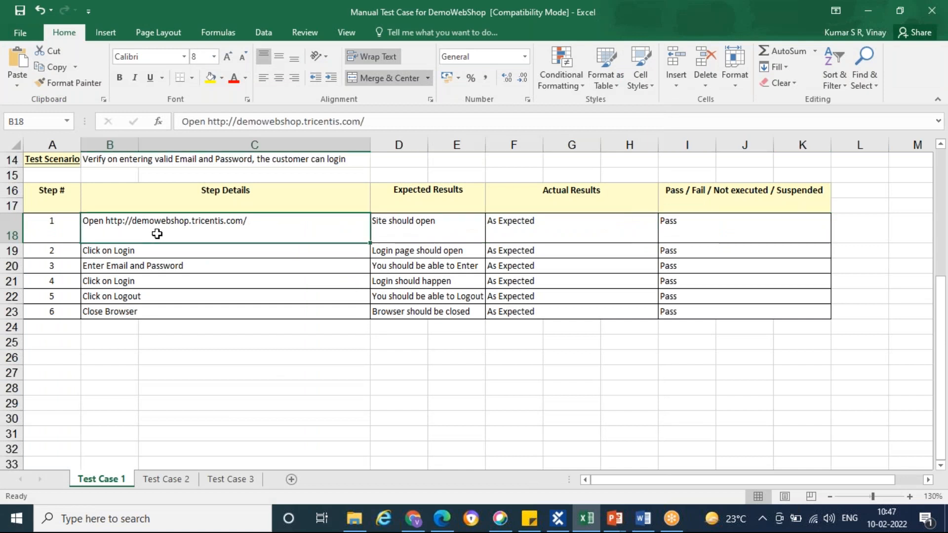
click(417, 231)
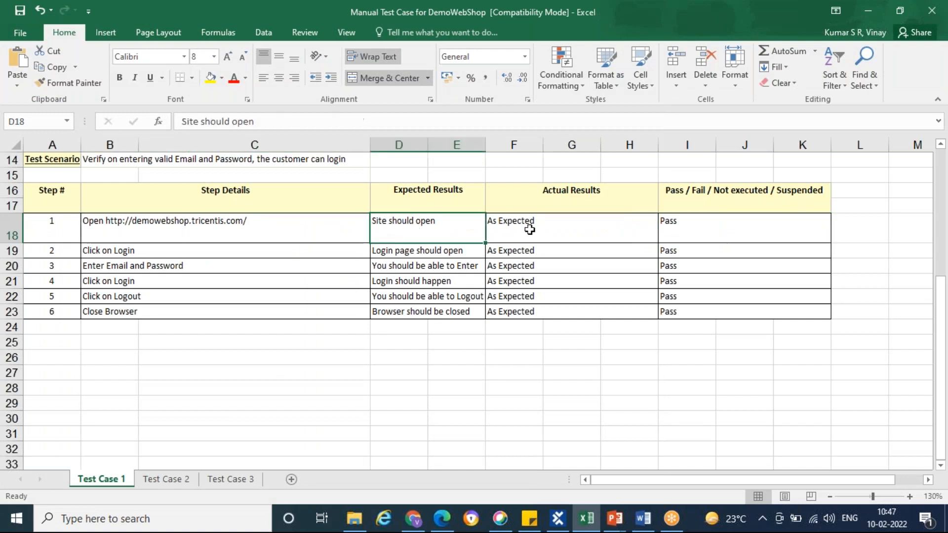
click(529, 229)
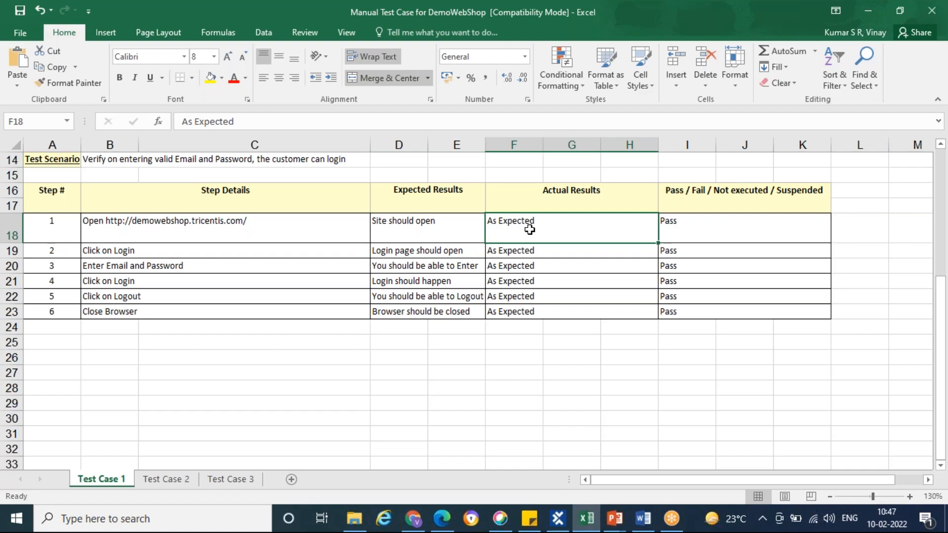
Check step 2 of Test Case 1 in the Excel workbook and the Demo Web Shop page in Edge, returning to Tosca Commander
key(alt+Tab)
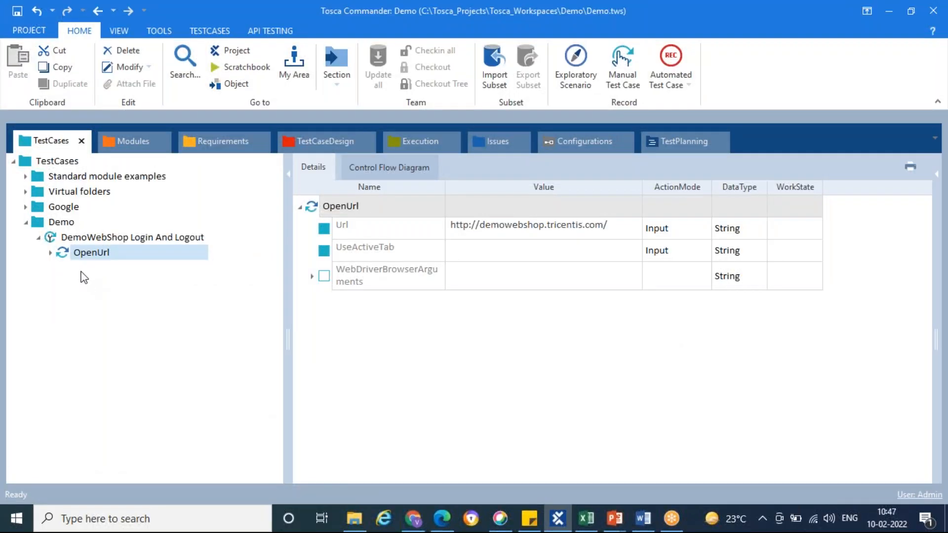
click(586, 519)
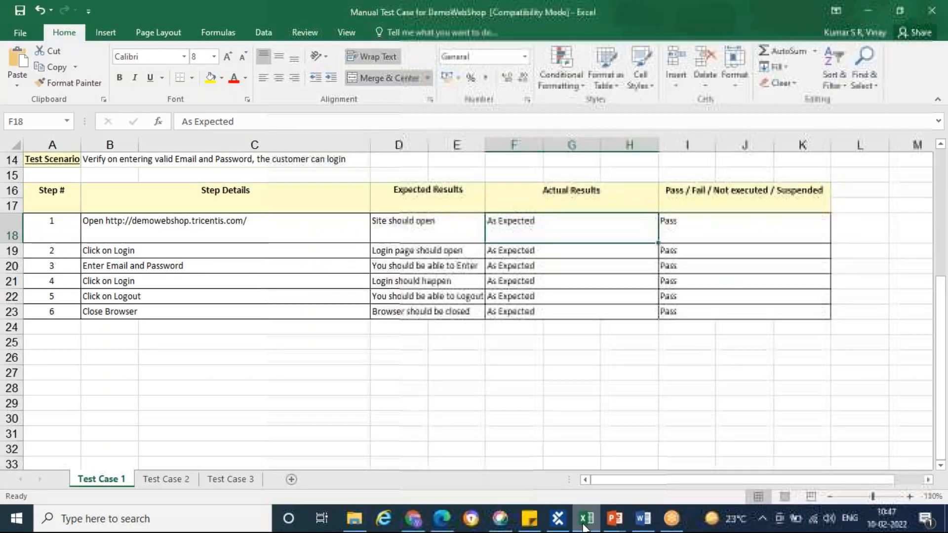
click(129, 253)
key(alt+Tab)
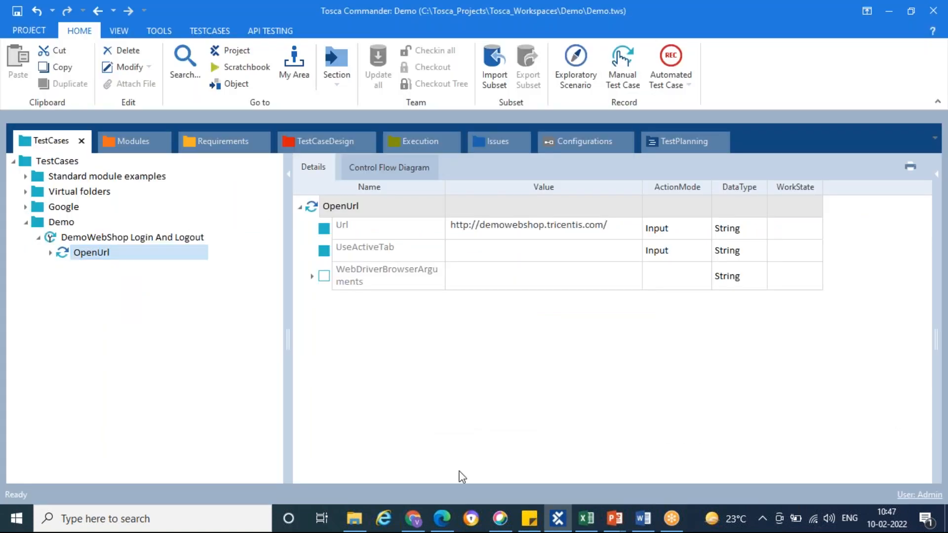
click(442, 519)
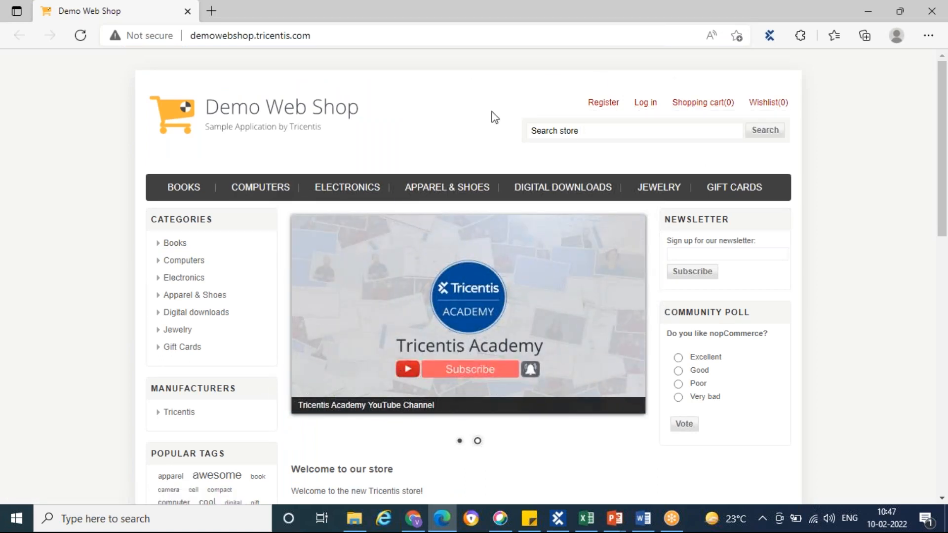
click(558, 518)
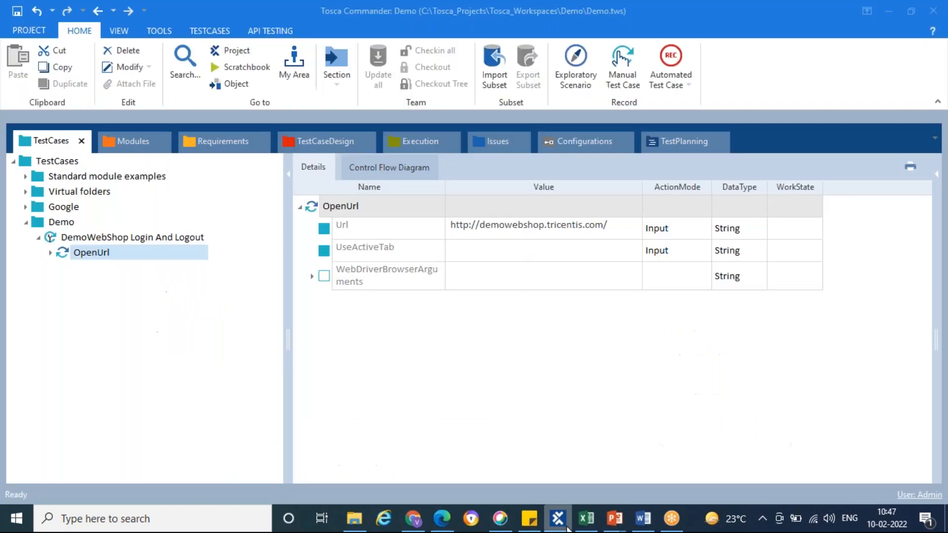
Show the project's modules, collapse TBox XEngines and Standard modules, and select the WebShop folder
click(133, 142)
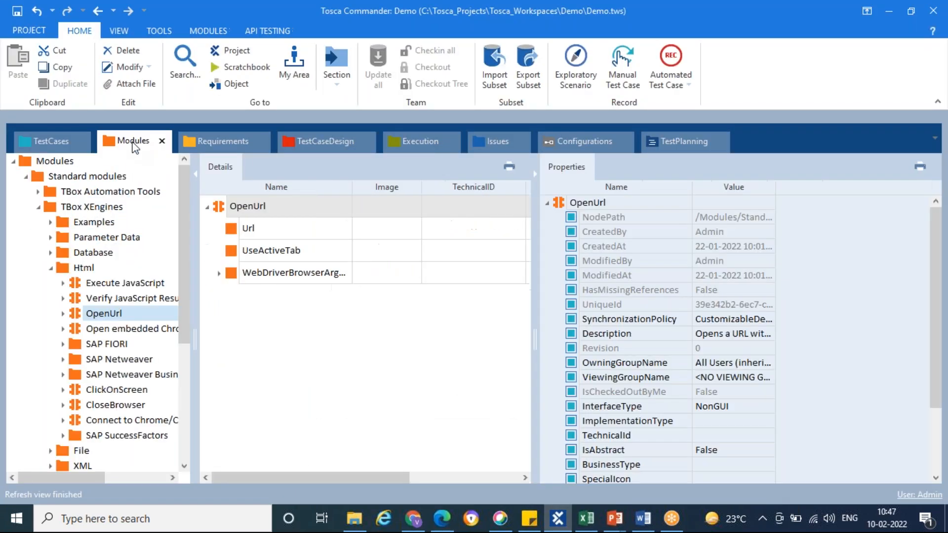
click(38, 208)
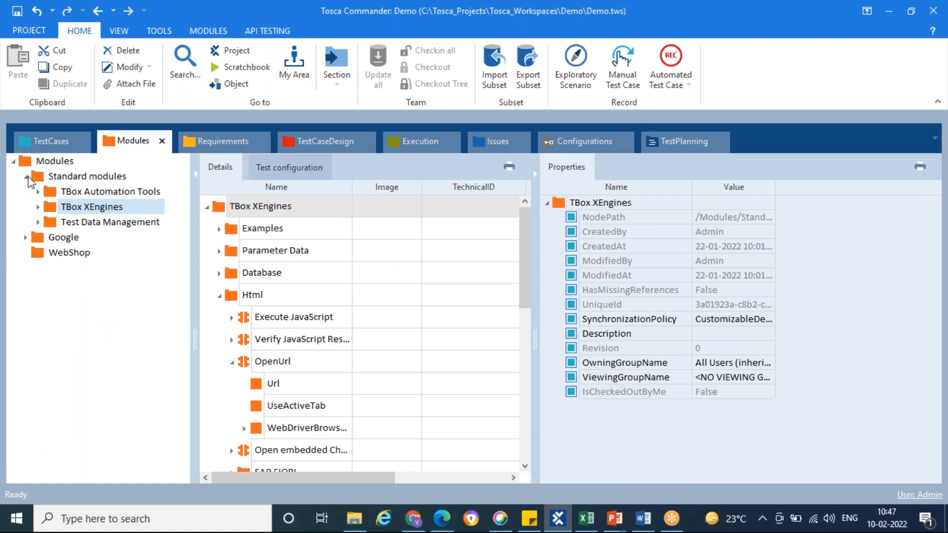
click(26, 177)
click(38, 211)
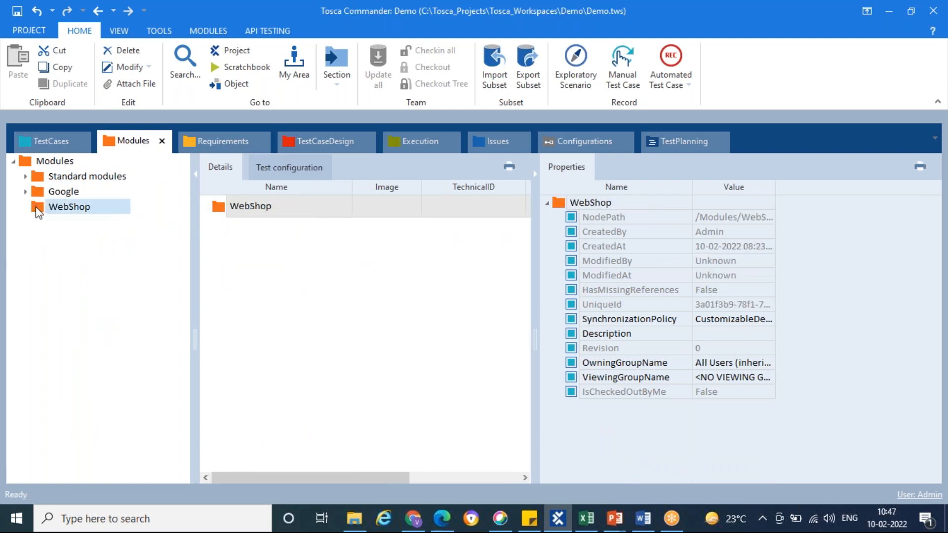
Create a trial folder directly under Modules and delete it
click(25, 161)
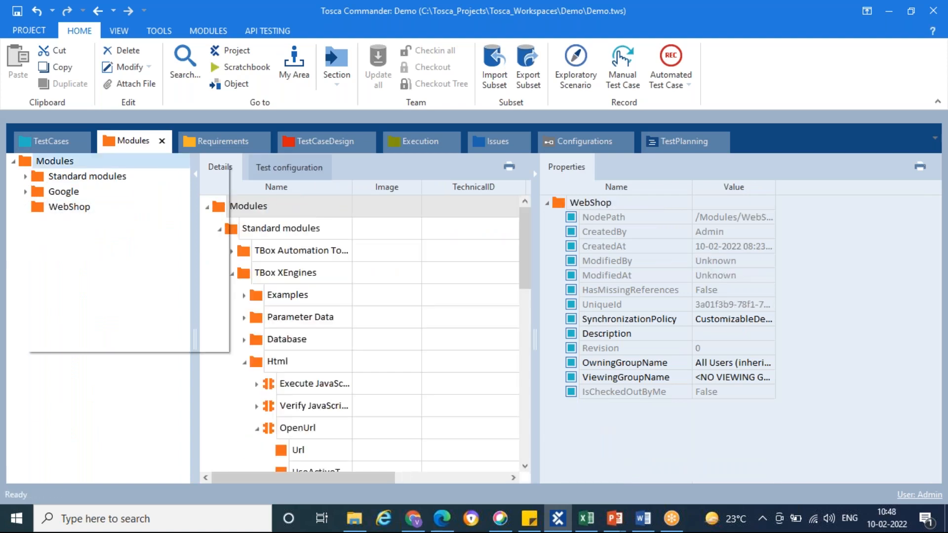
right_click(25, 161)
click(42, 148)
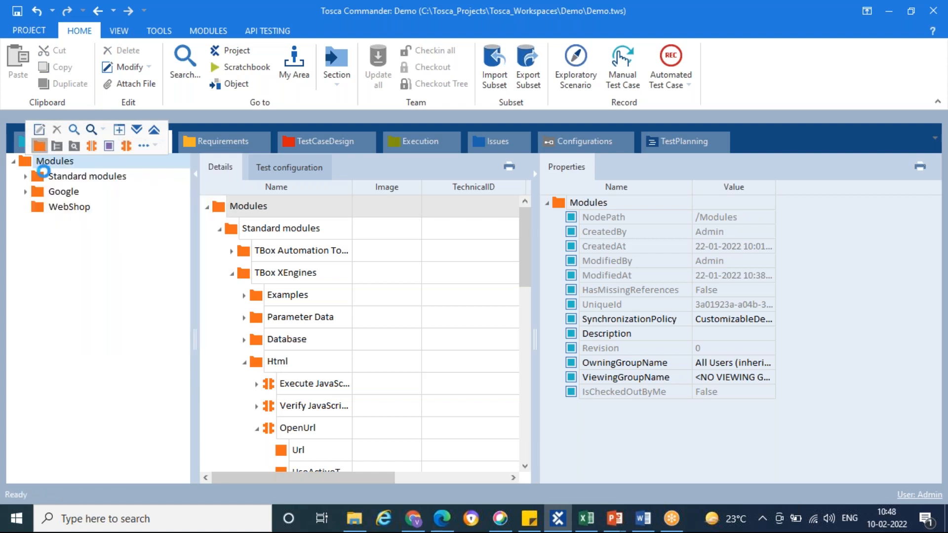
right_click(39, 225)
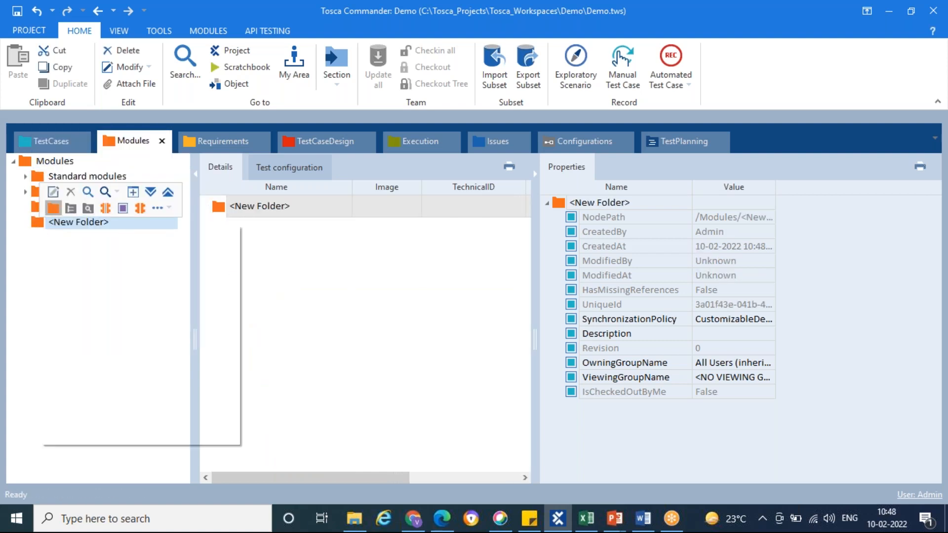
click(70, 192)
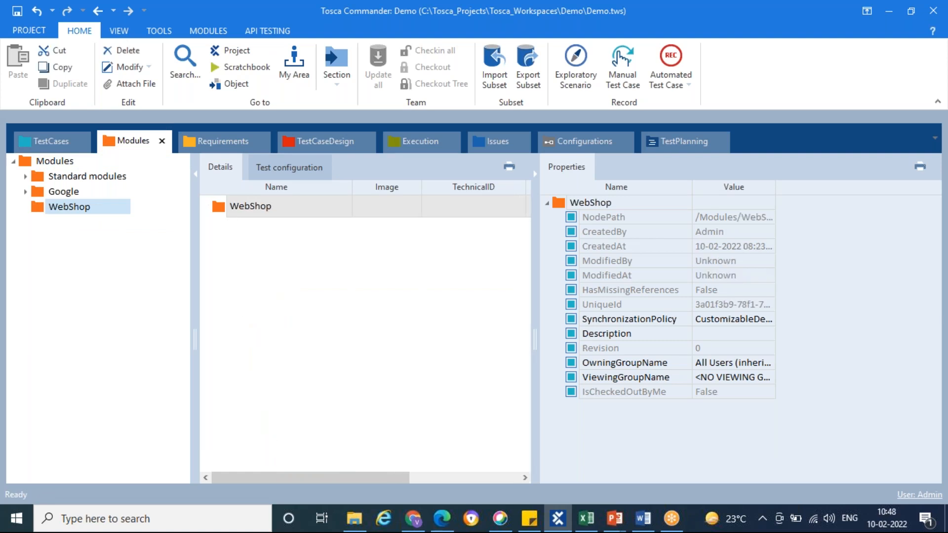
Start an application scan from the WebShop module folder and scan the Demo Web Shop browser window
right_click(39, 207)
mouse_move(200, 288)
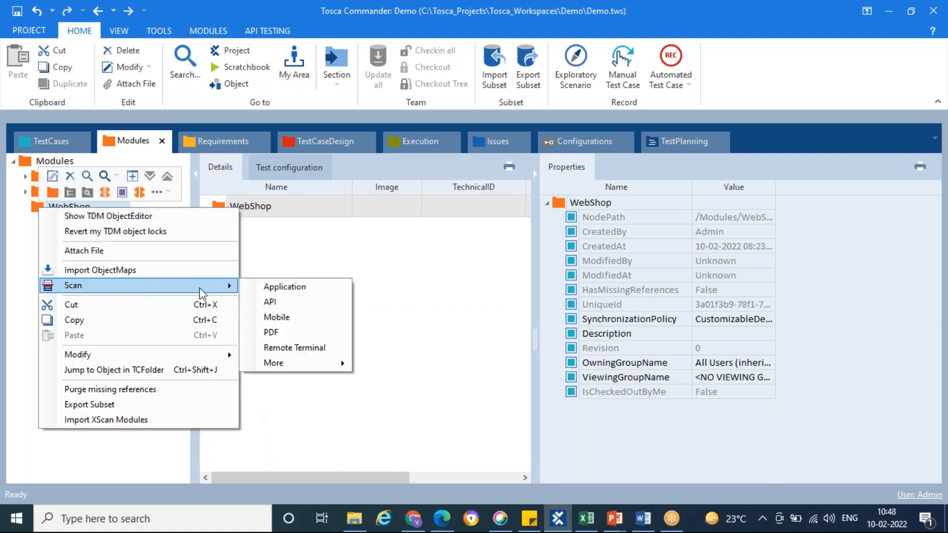
click(277, 289)
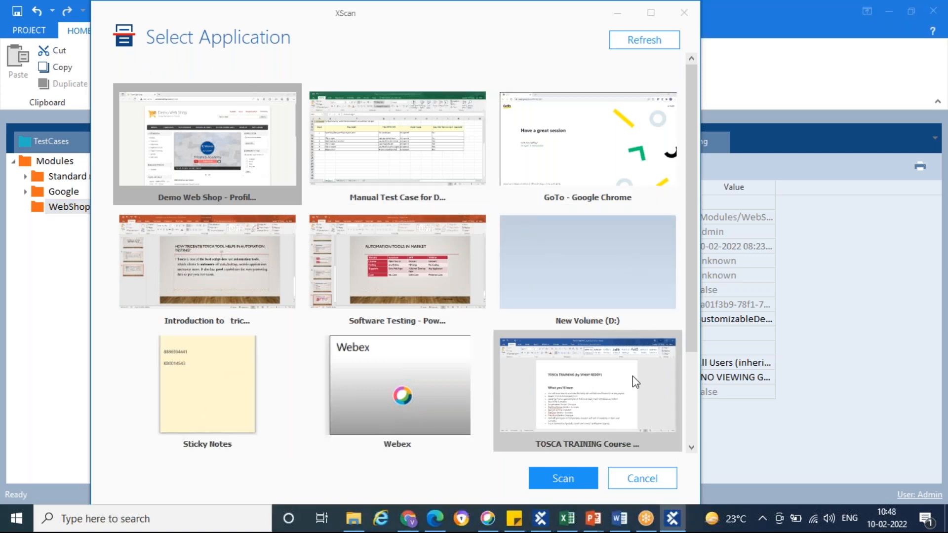
scroll(620, 362, down, 3)
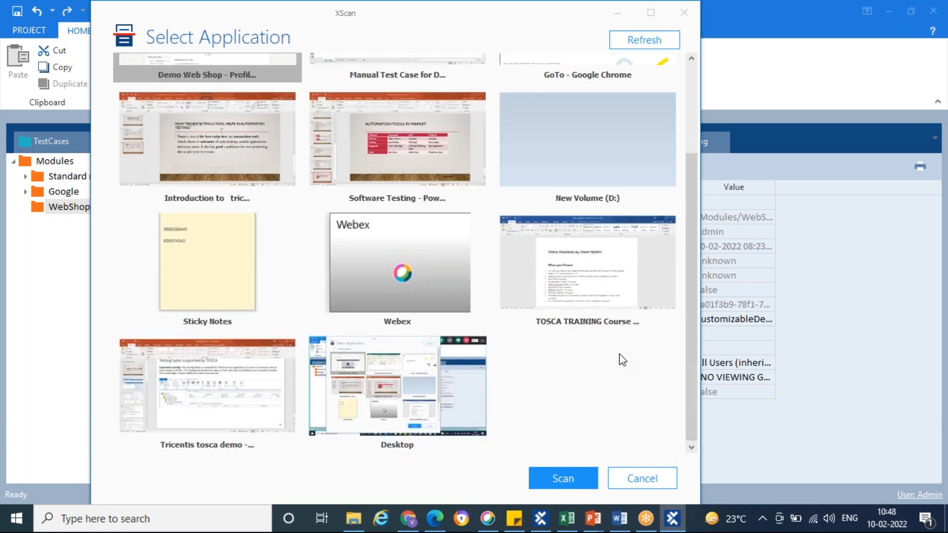
scroll(538, 261, up, 3)
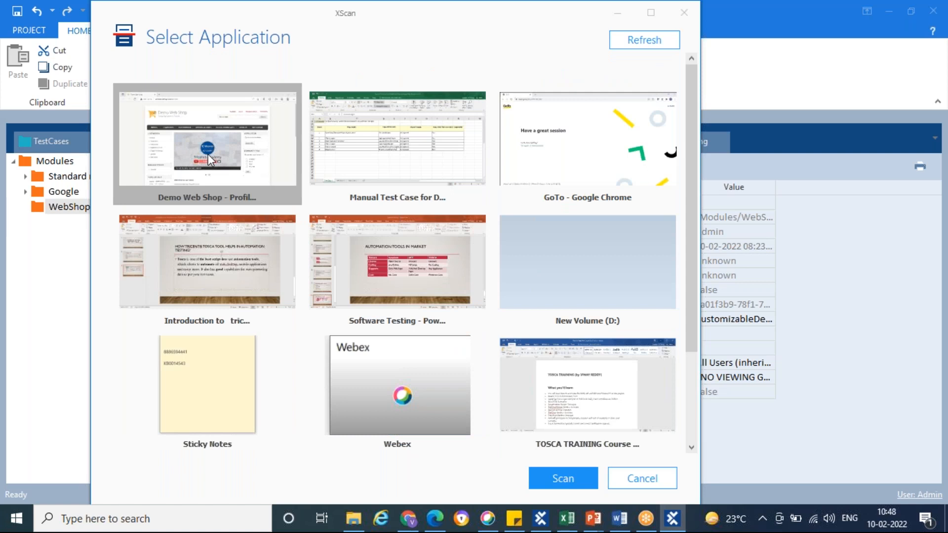
click(563, 479)
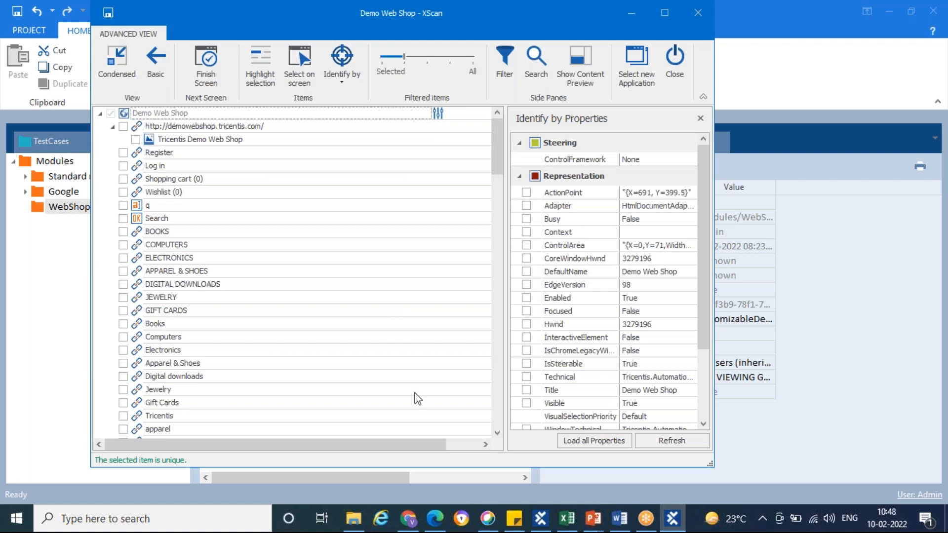
Switch to Edge, enter "dgsdg" in the Demo Web Shop store search box and return to XScan
click(434, 519)
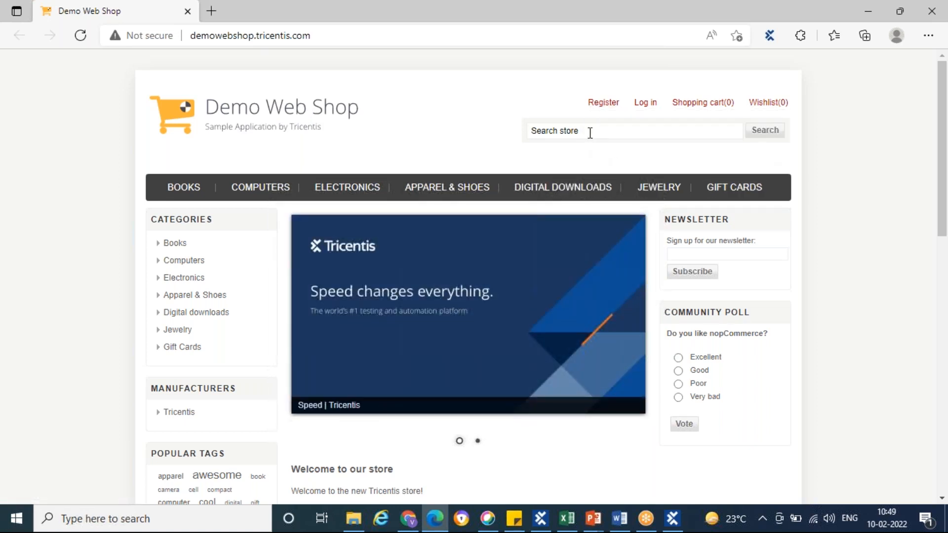
click(590, 133)
text(dgsdg)
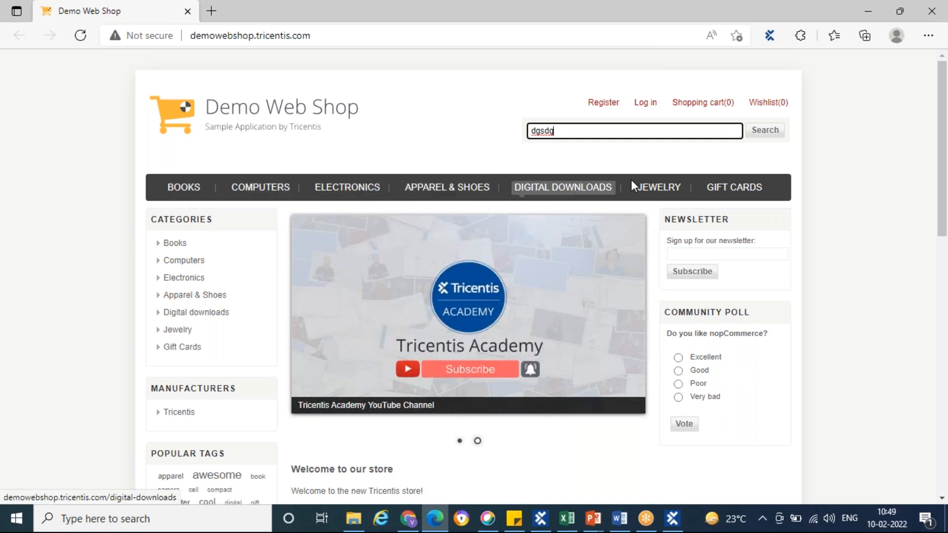
click(414, 82)
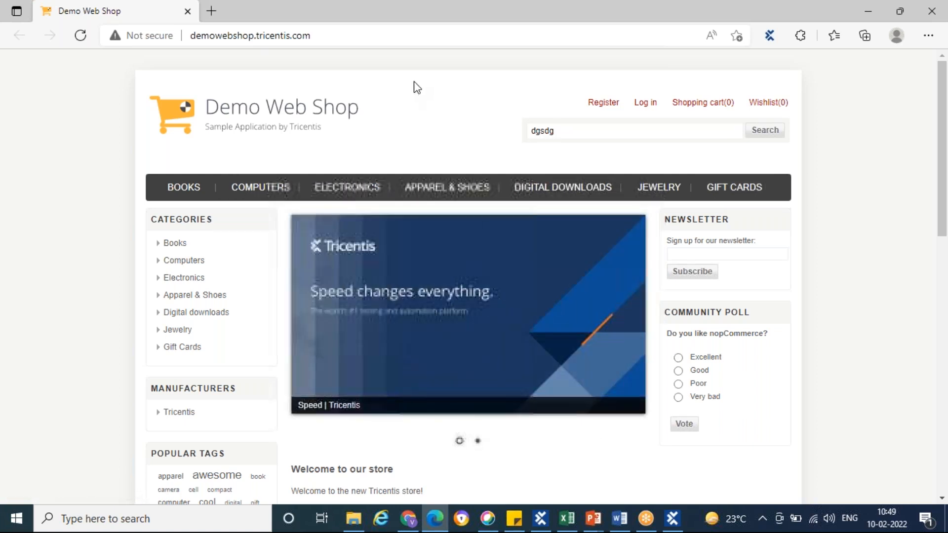
key(alt+Tab)
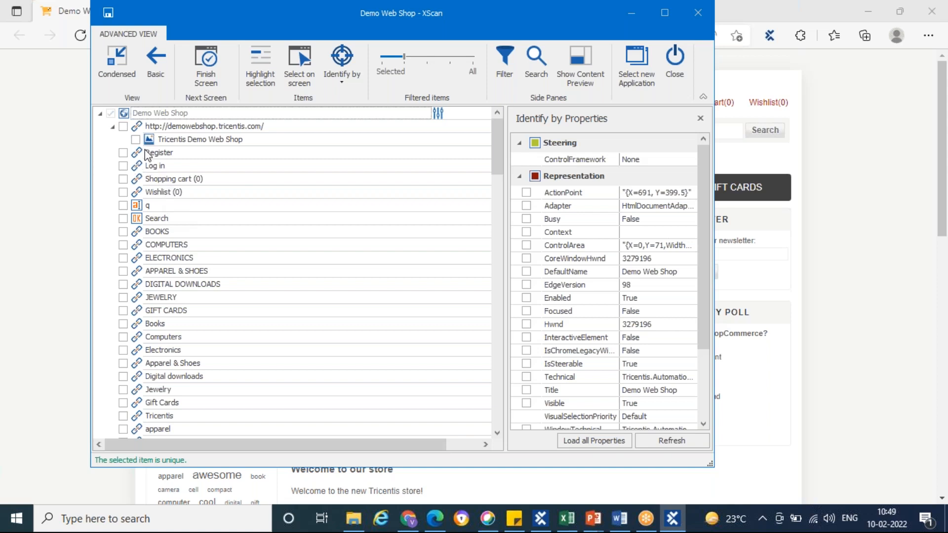
Include the Log in link in the scanned Demo Web Shop module, save the module and close XScan
click(126, 166)
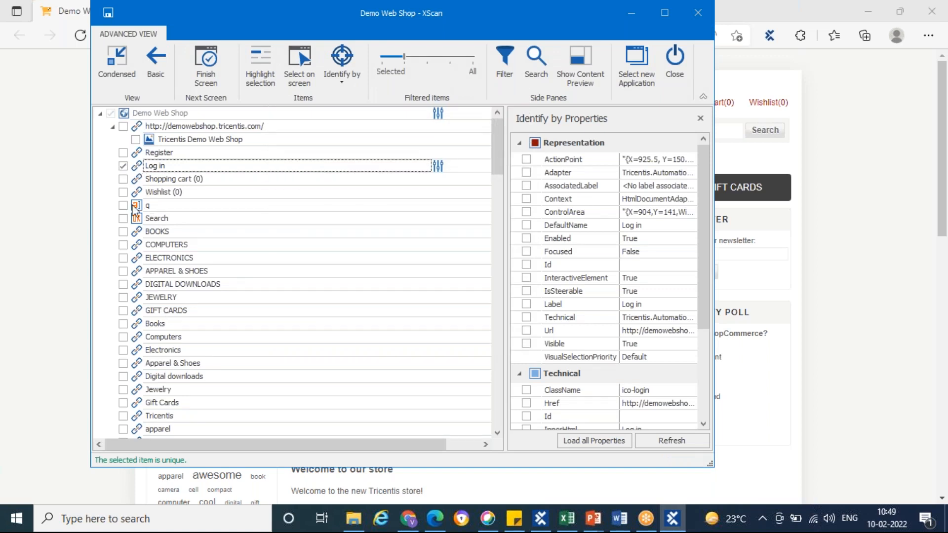
click(109, 14)
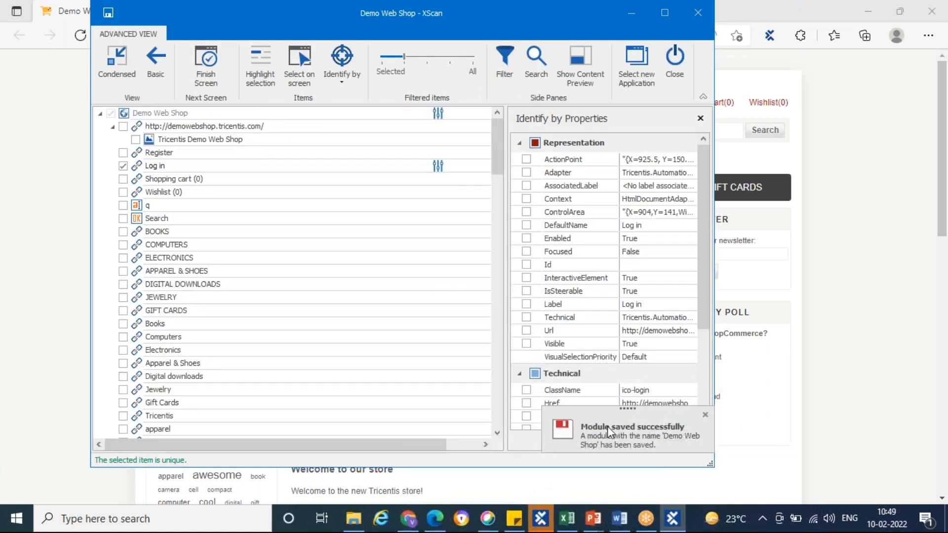
click(682, 59)
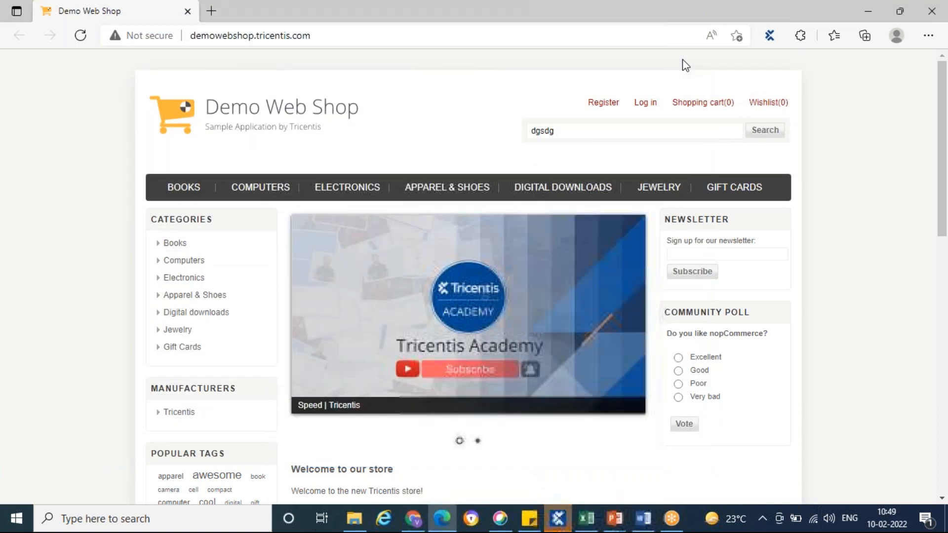
Return to Tosca Commander and add the Demo Web Shop module from the WebShop folder below OpenUrl in "DemoWebShop Login And Logout"
click(559, 518)
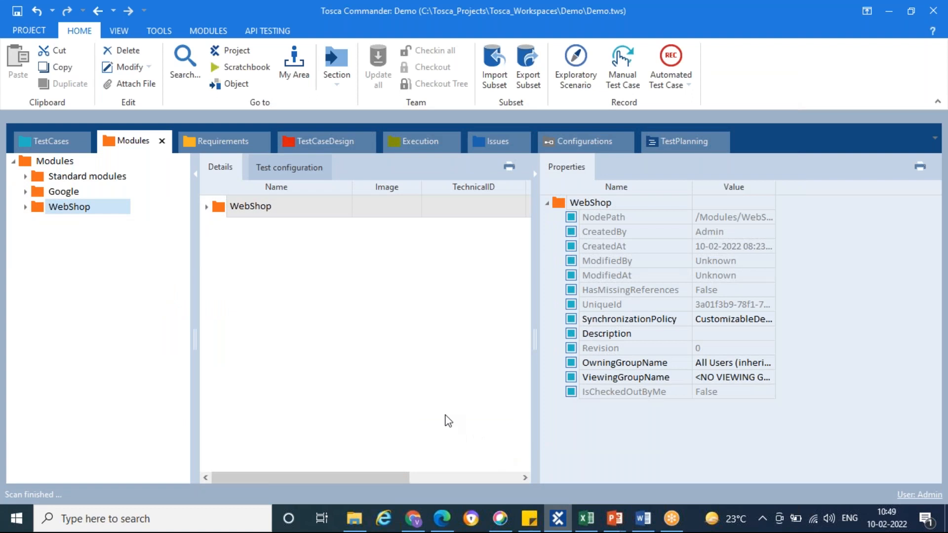
click(25, 208)
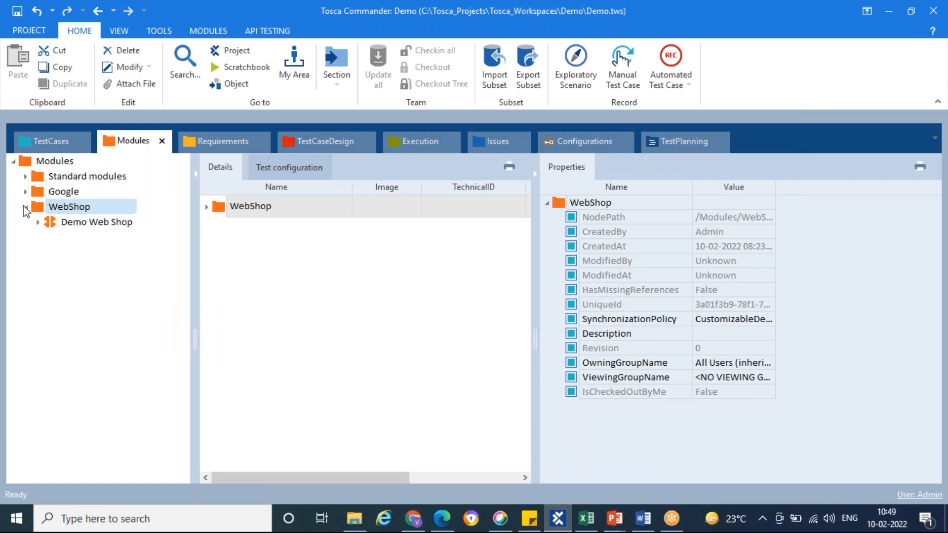
click(54, 227)
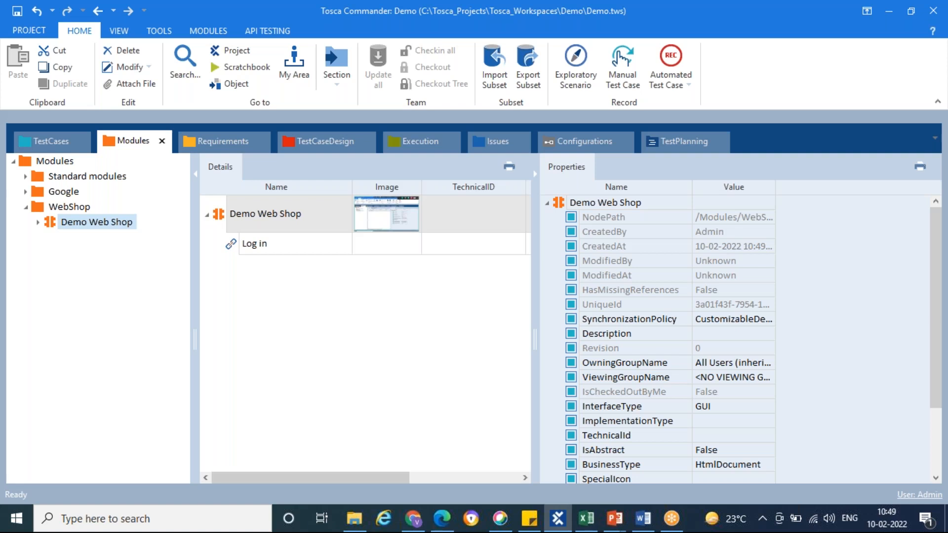
click(39, 207)
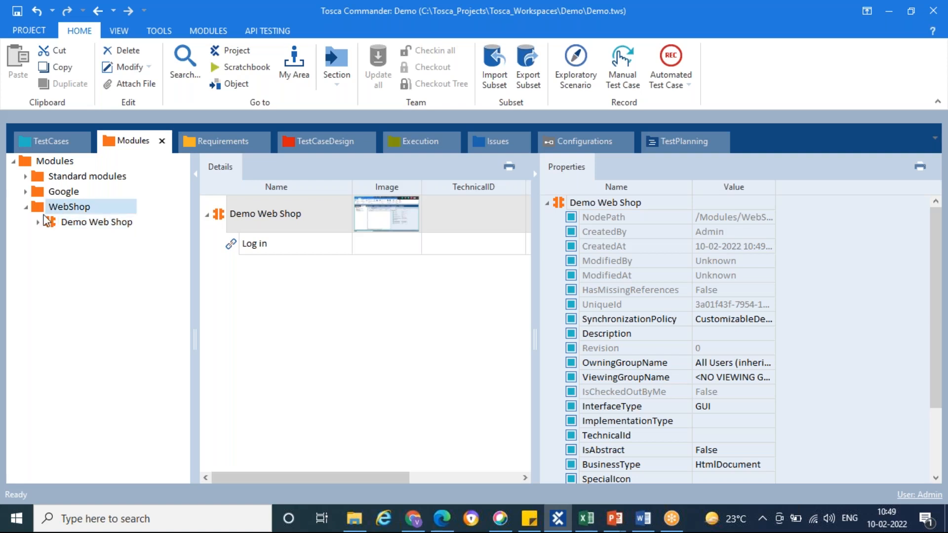
click(50, 224)
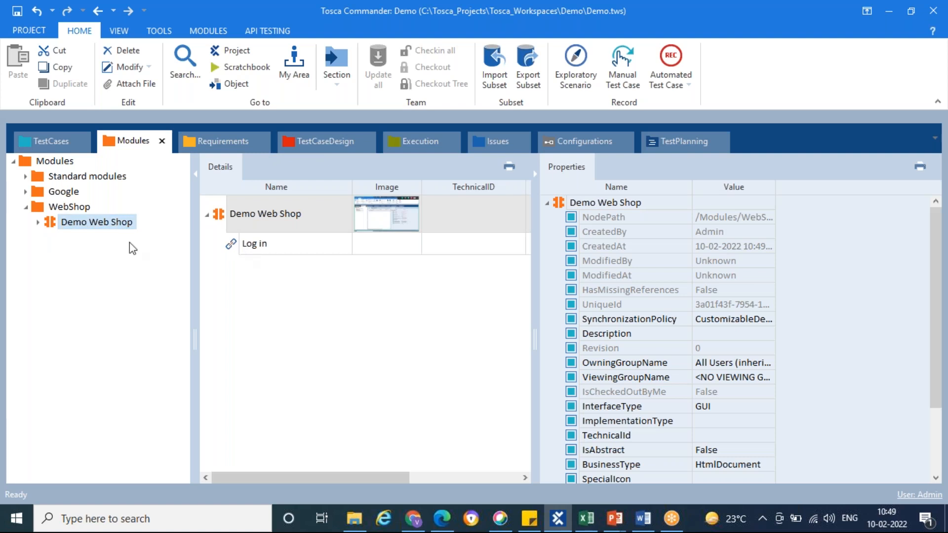
mouse_move(64, 250)
mouse_down()
mouse_move(56, 141)
mouse_move(50, 243)
mouse_up()
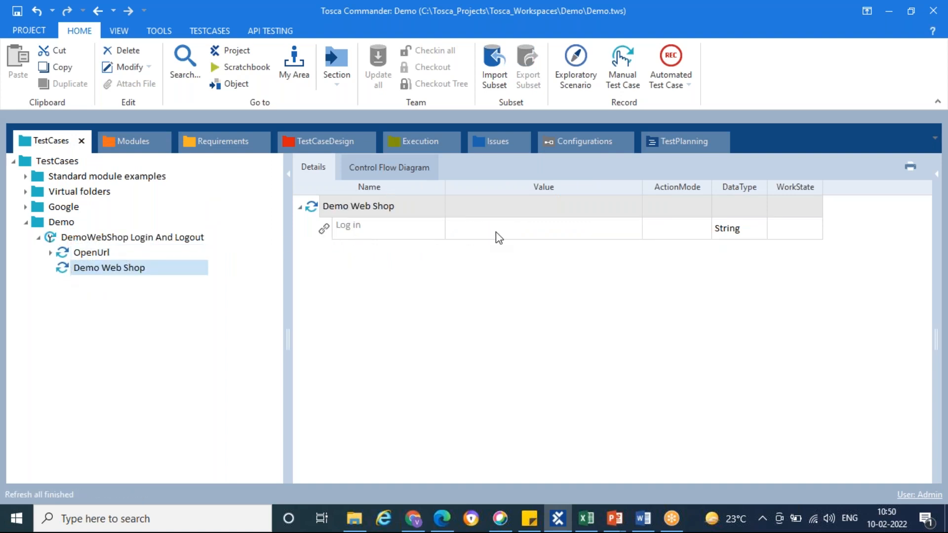
Set the value of the Log in link in the Demo Web Shop test step to {Click}
click(527, 233)
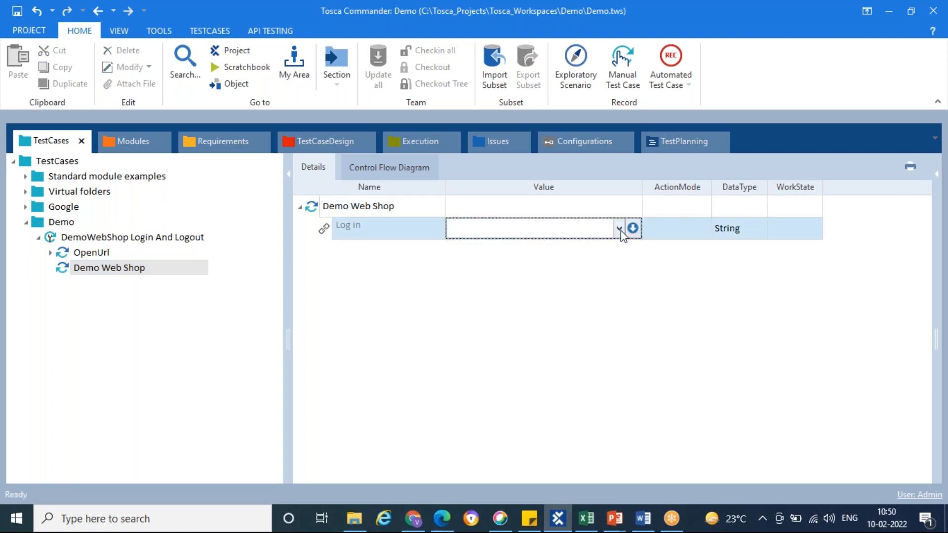
click(620, 230)
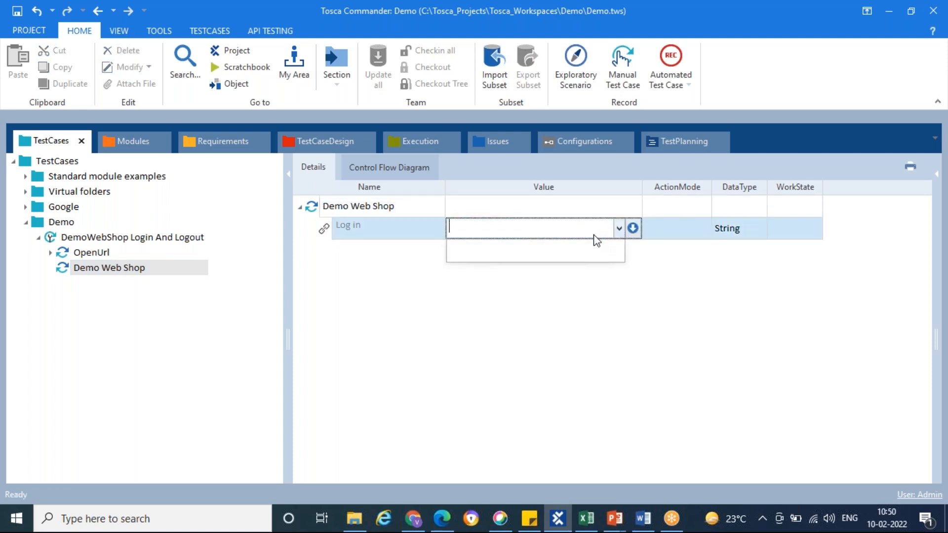
click(468, 245)
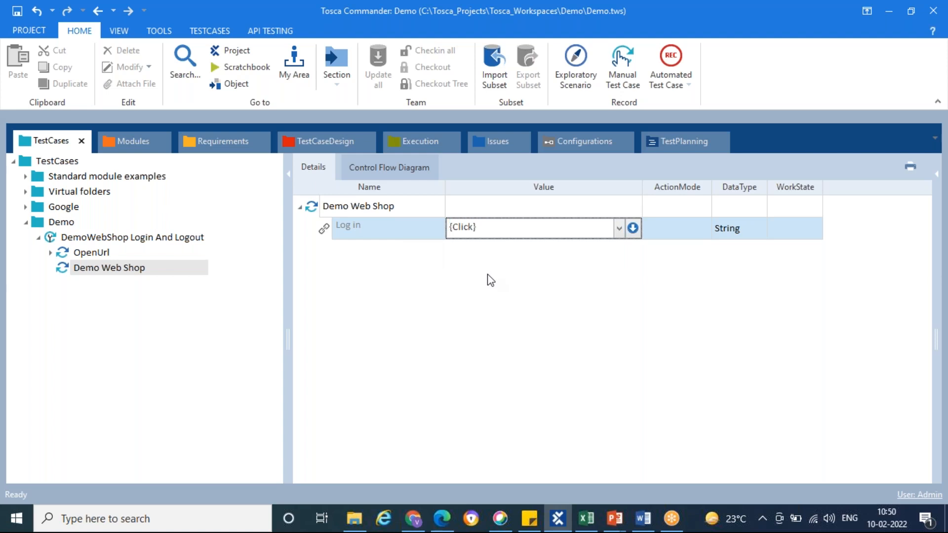
click(669, 238)
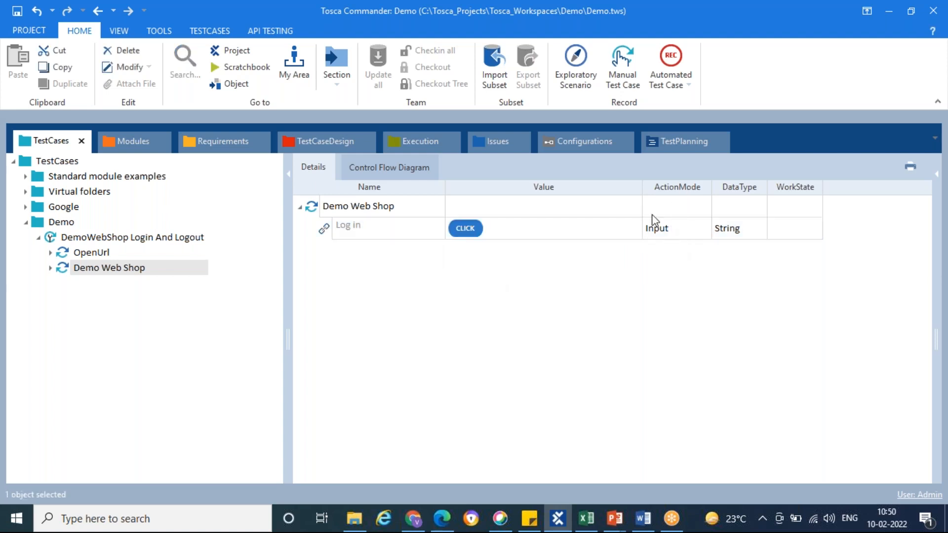
Run the Demo Web Shop test step in ScratchBook so that the Log in link opens the login page
right_click(63, 273)
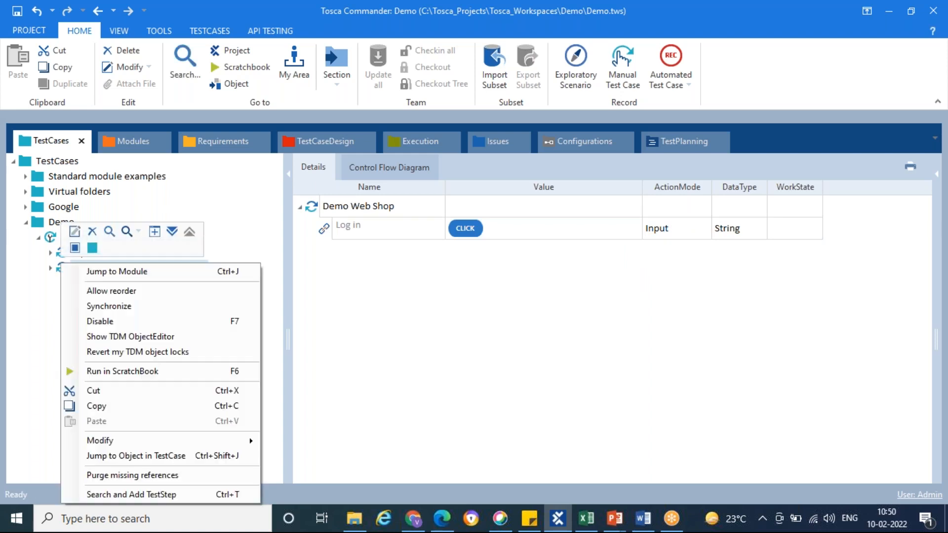
click(122, 371)
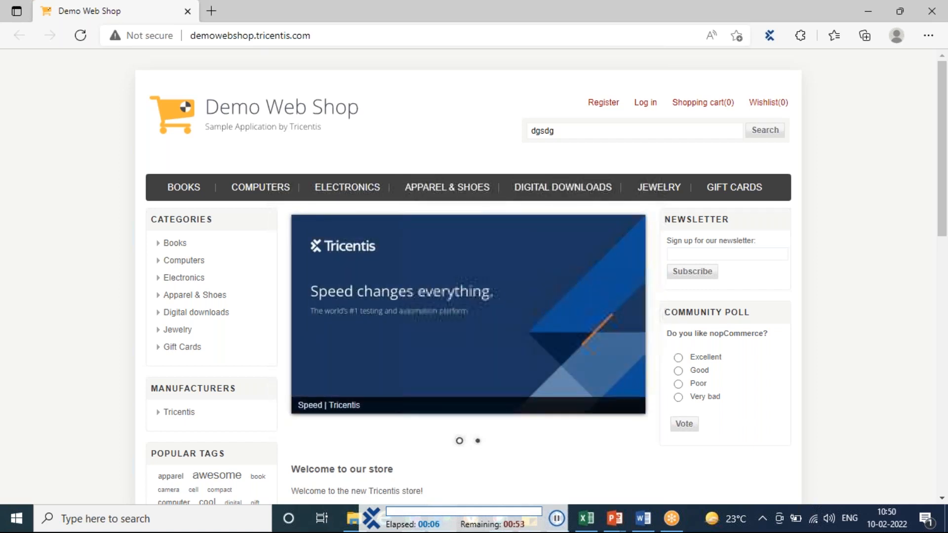
click(645, 104)
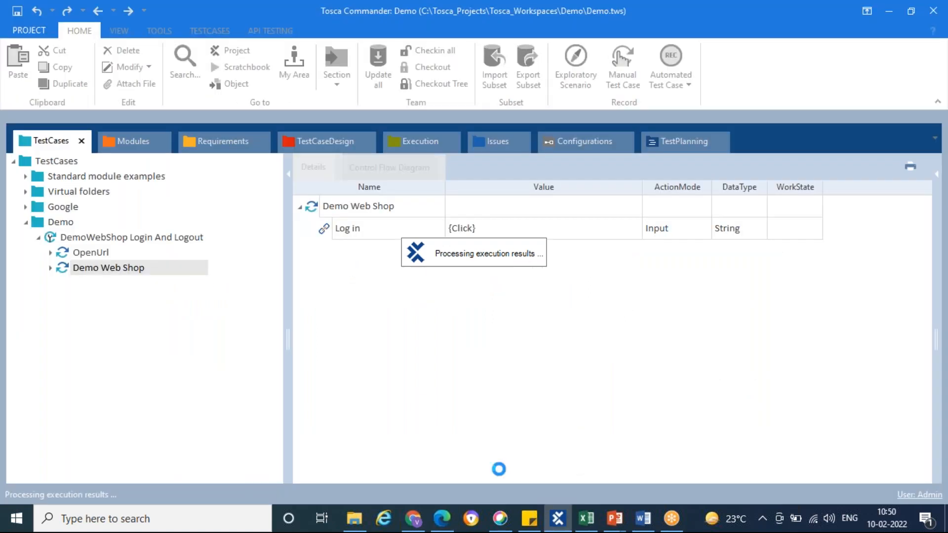
Switch to Excel and select the Enter Email and Password step of the manual test case
click(586, 523)
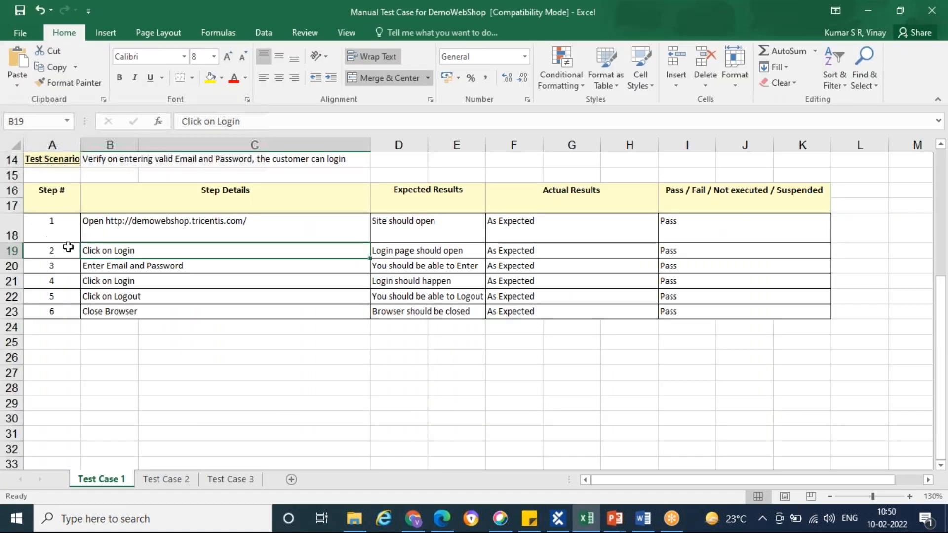
click(101, 267)
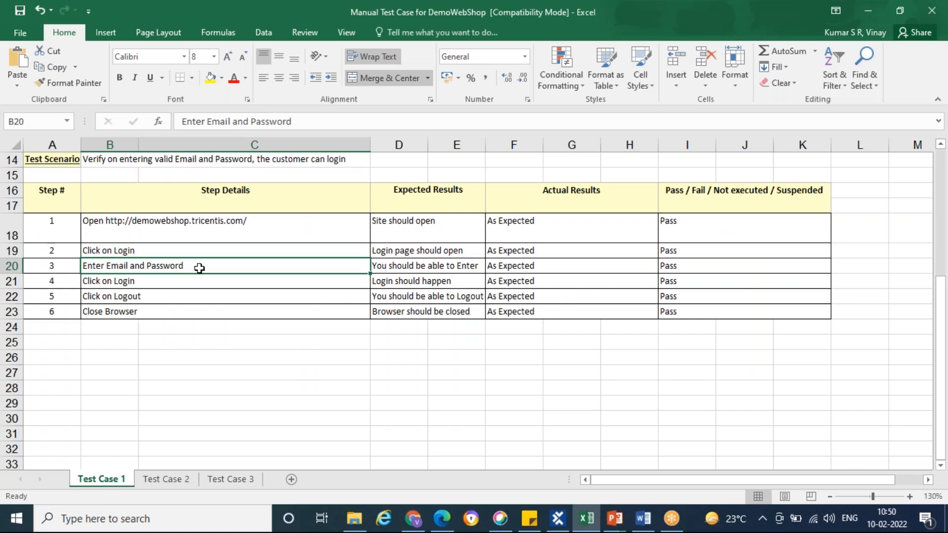
Return to Tosca Commander, review the Demo Web Shop run in ScratchBook and close the results
key(alt+Tab)
right_click(221, 11)
click(186, 25)
drag(186, 26, 257, 93)
click(102, 172)
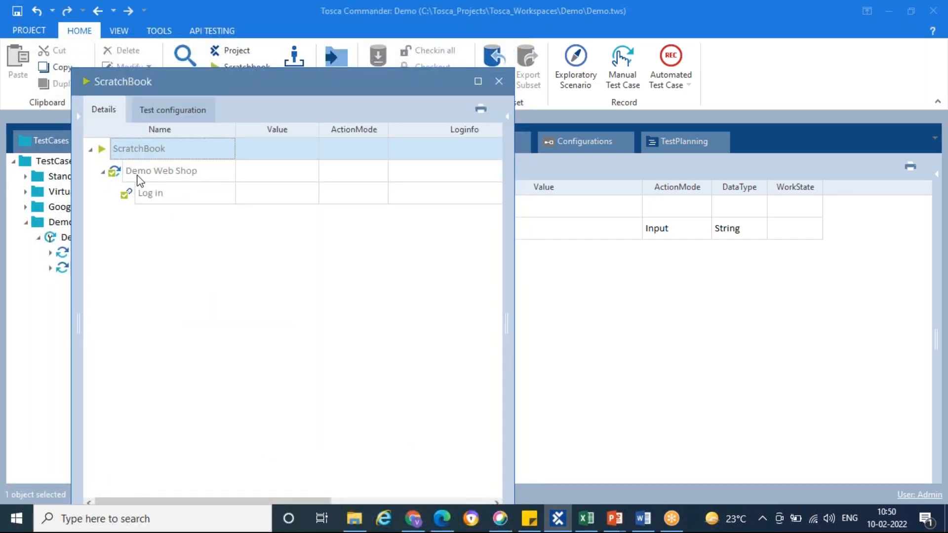
click(499, 82)
click(95, 238)
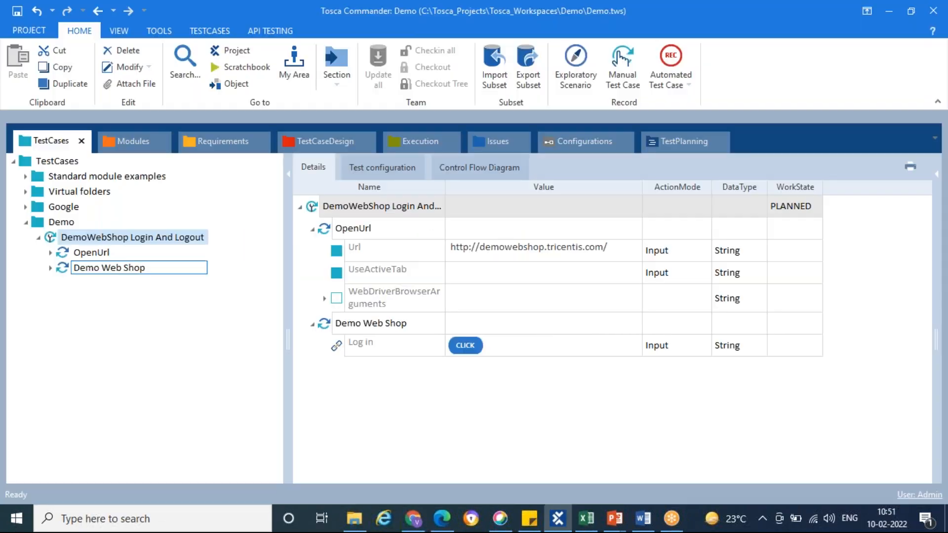
key(Return)
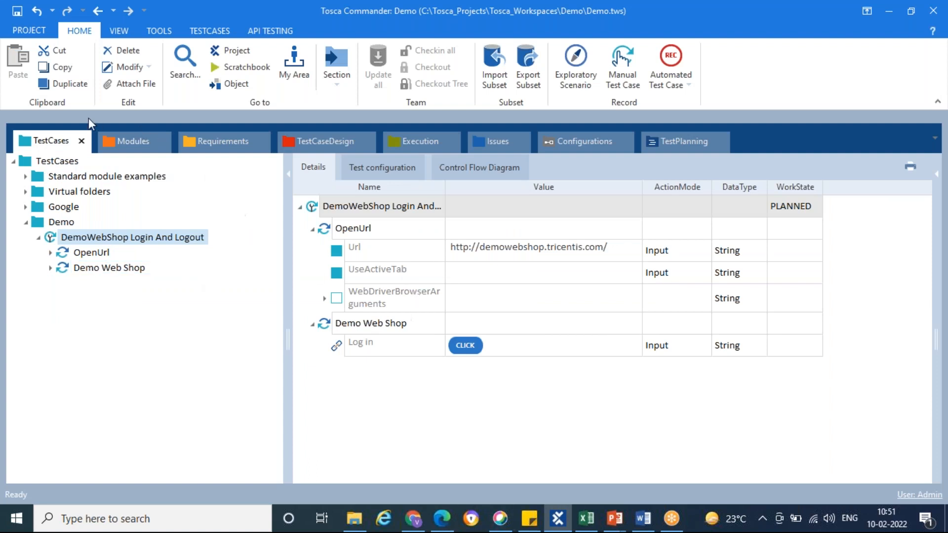
Start an application scan for the WebShop modules folder and scan the Demo Web Shop. Login page
click(108, 140)
click(113, 207)
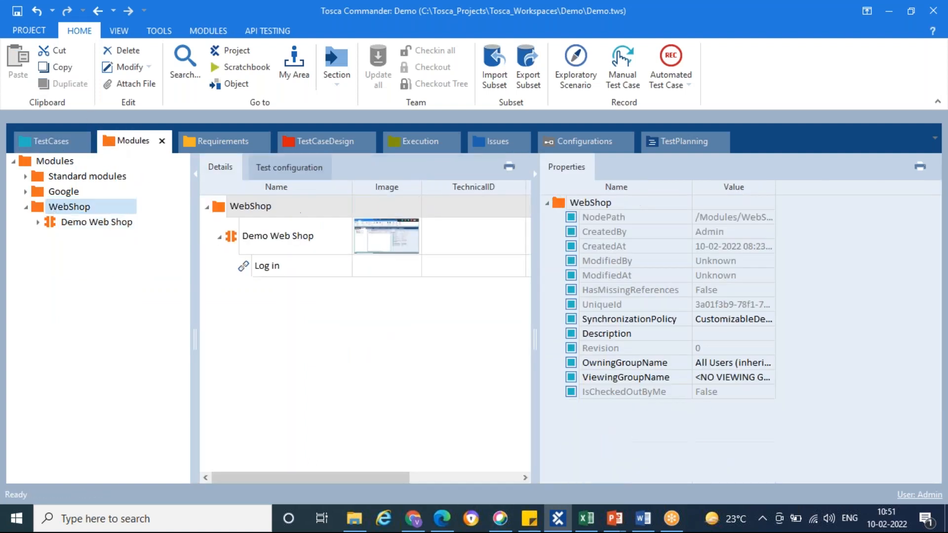
right_click(42, 211)
mouse_move(209, 289)
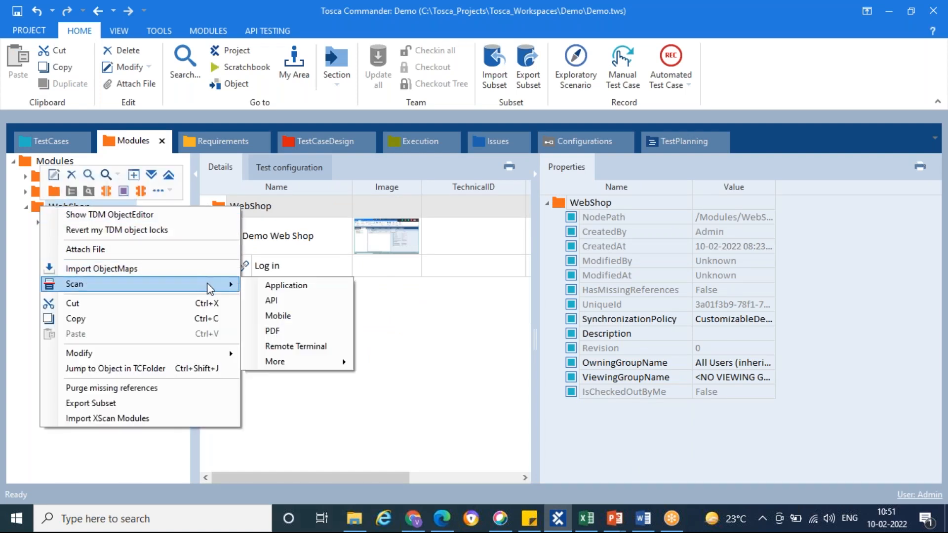
click(288, 285)
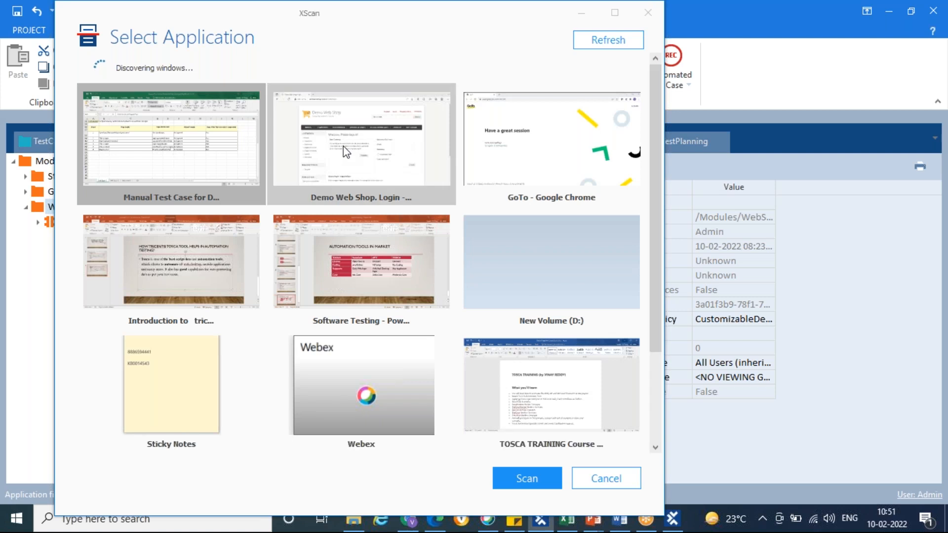
click(347, 152)
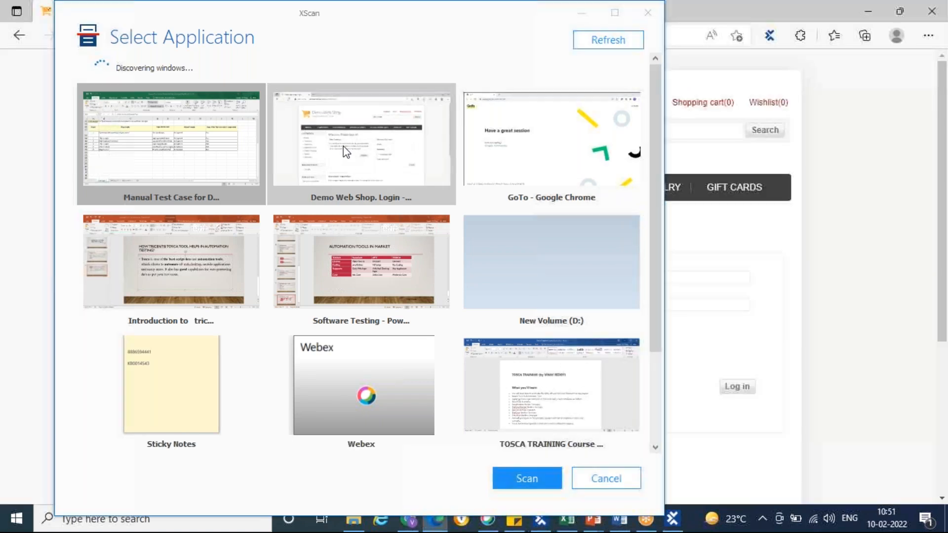
click(527, 478)
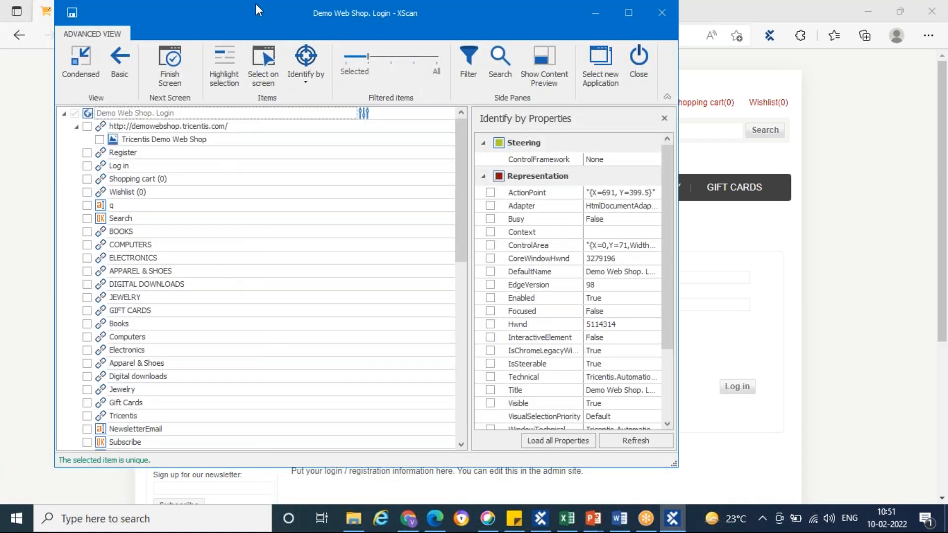
Compare the login page fields in Edge with the manual test steps in Excel and return to XScan
drag(253, 17, 200, 44)
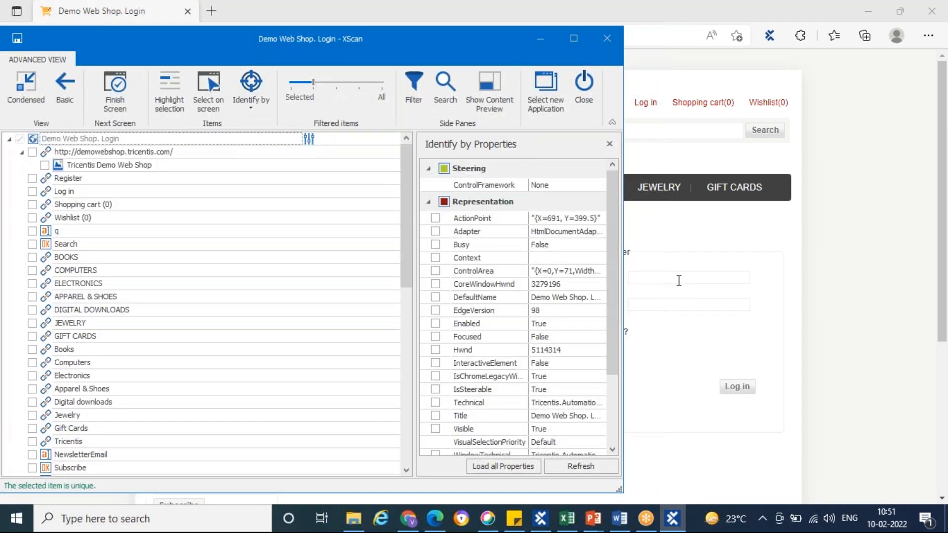
click(540, 37)
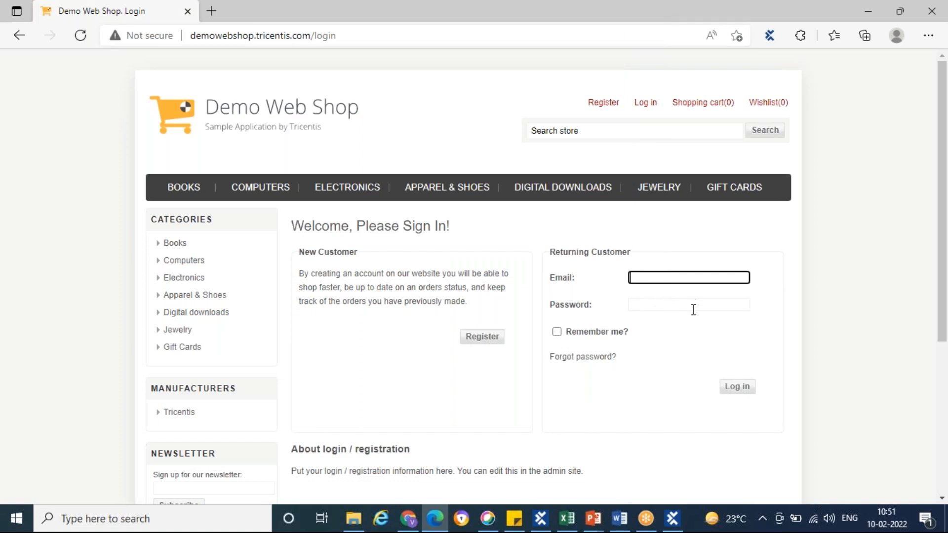
click(567, 519)
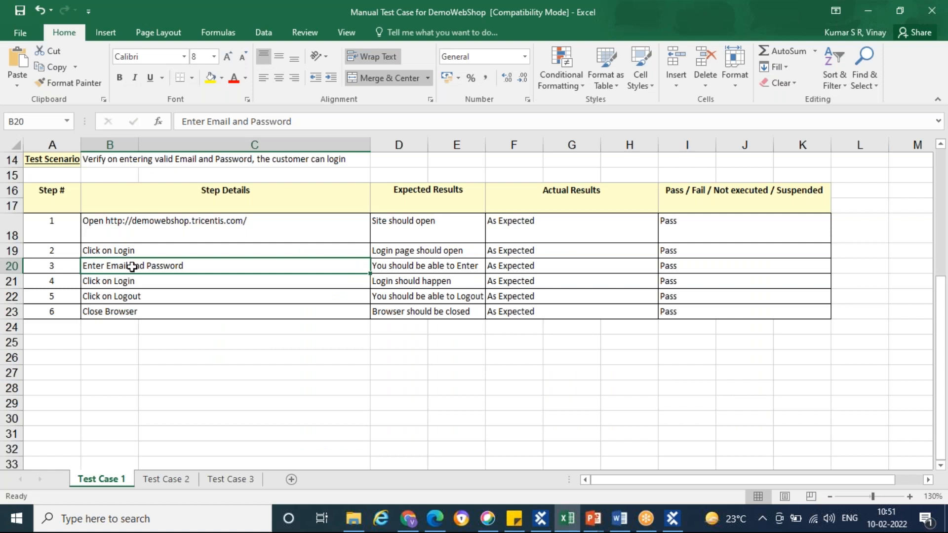
click(673, 518)
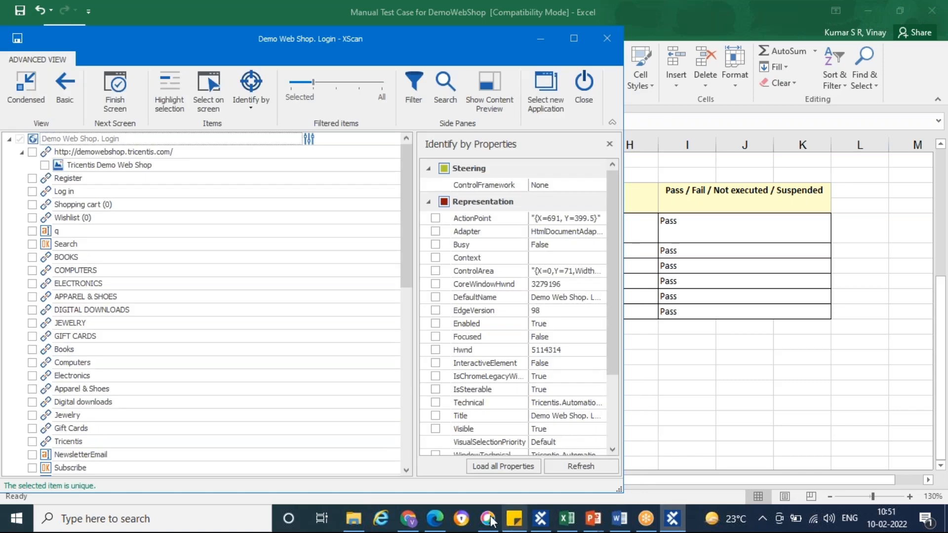
click(435, 518)
click(672, 518)
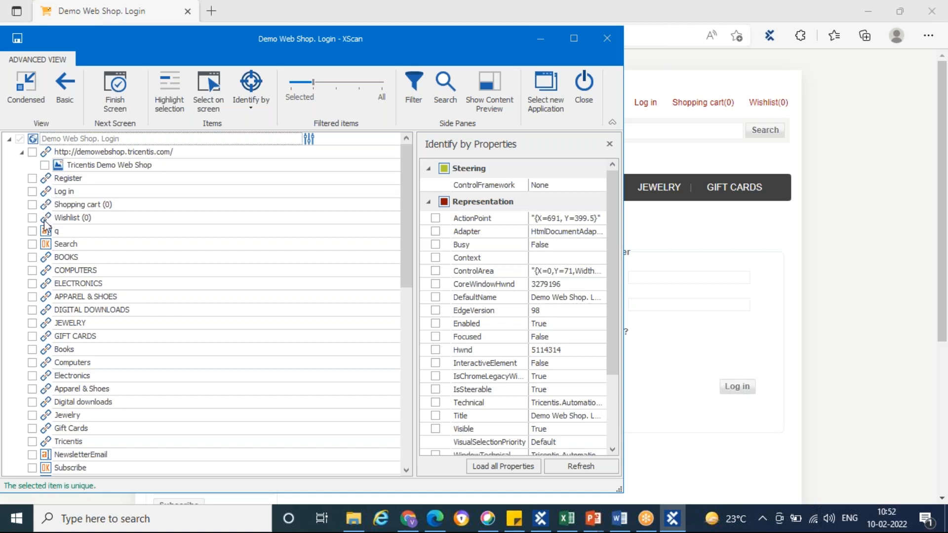
Include the Email and Password text boxes in the scanned login module, with selection highlighting turned on
scroll(45, 237, down, 9)
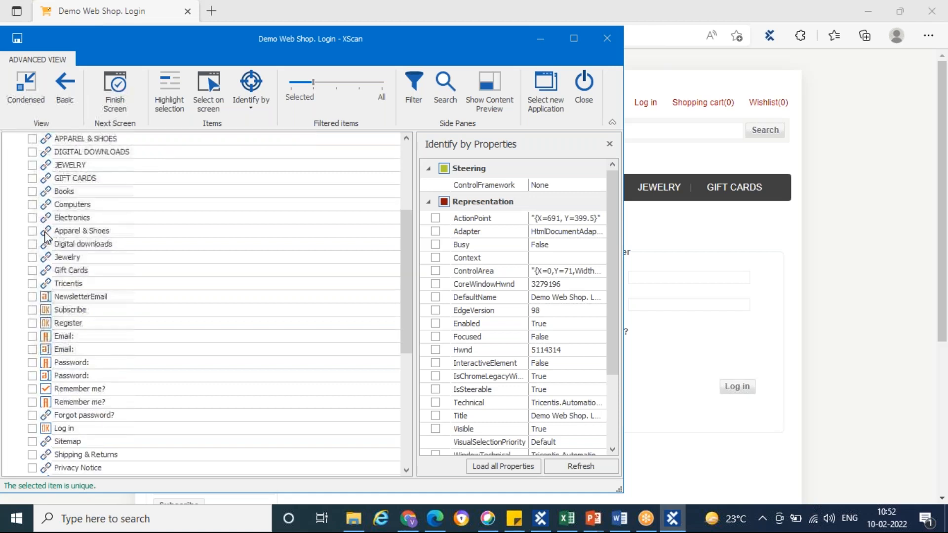
scroll(53, 252, up, 1)
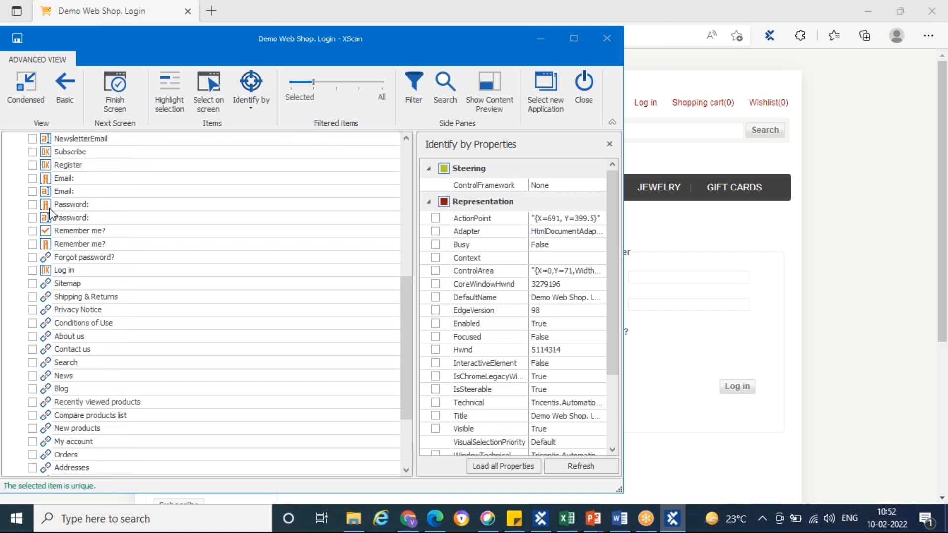
click(47, 193)
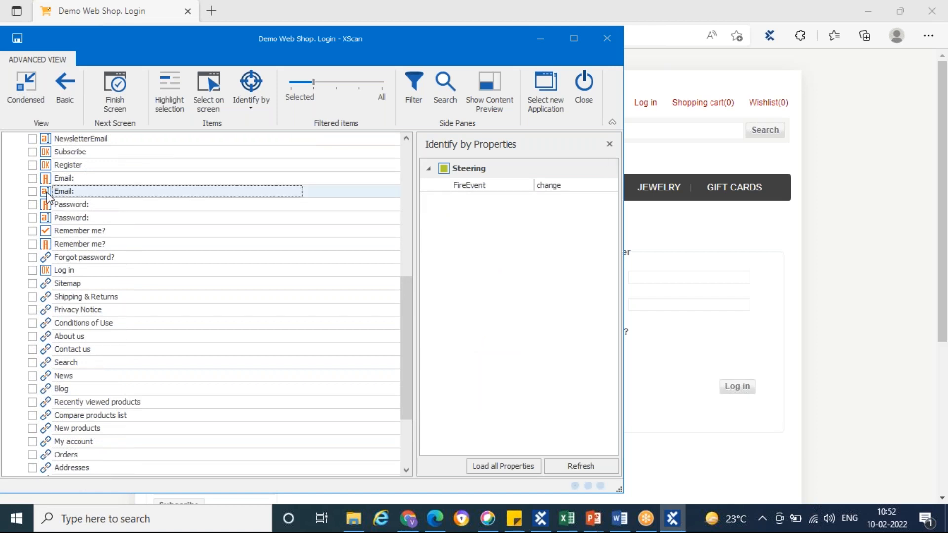
click(33, 192)
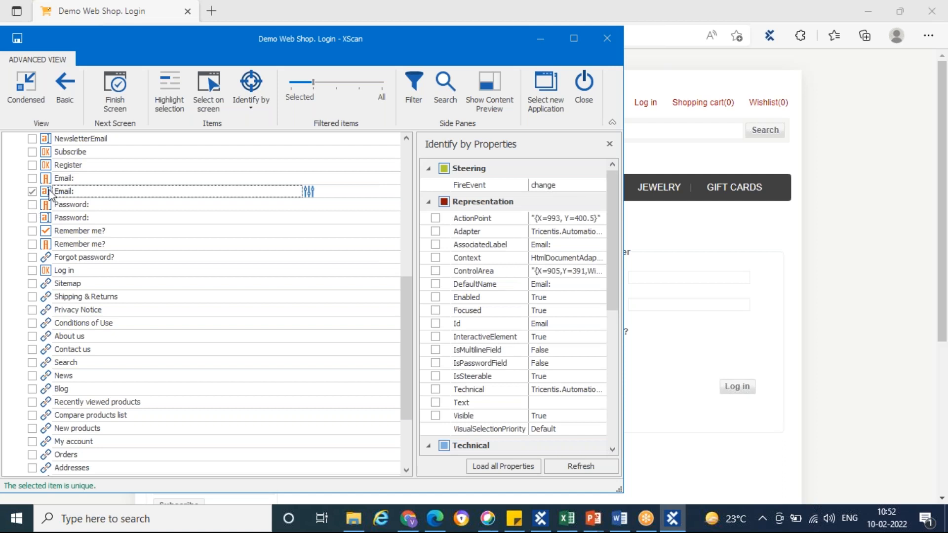
click(168, 105)
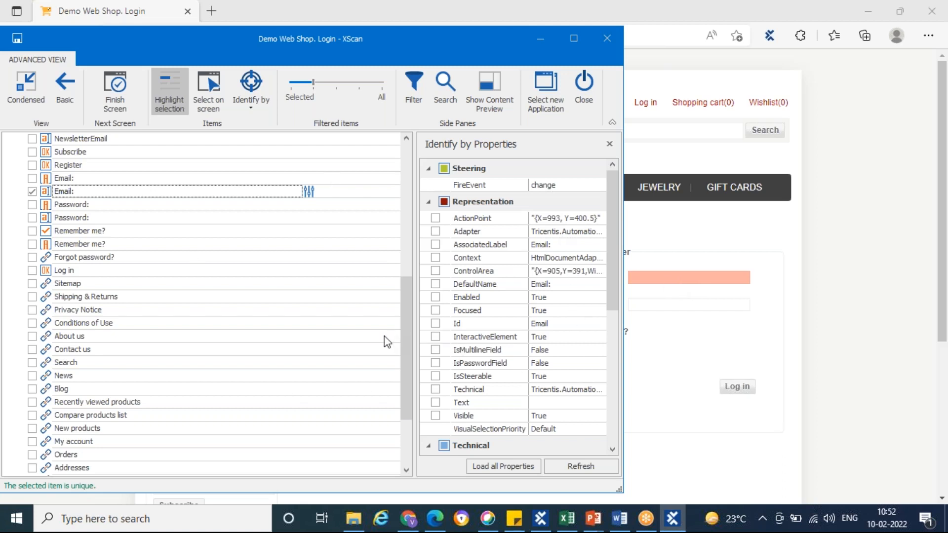
click(47, 219)
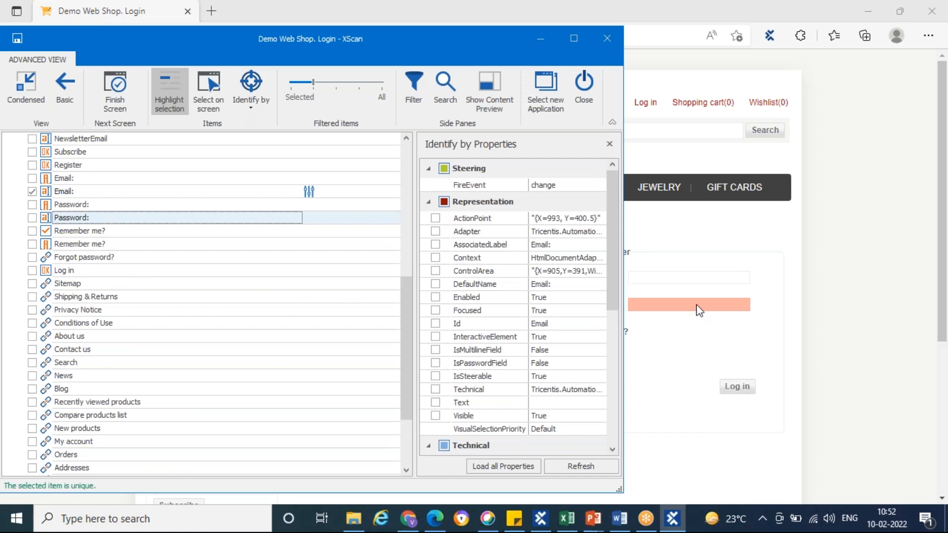
click(32, 219)
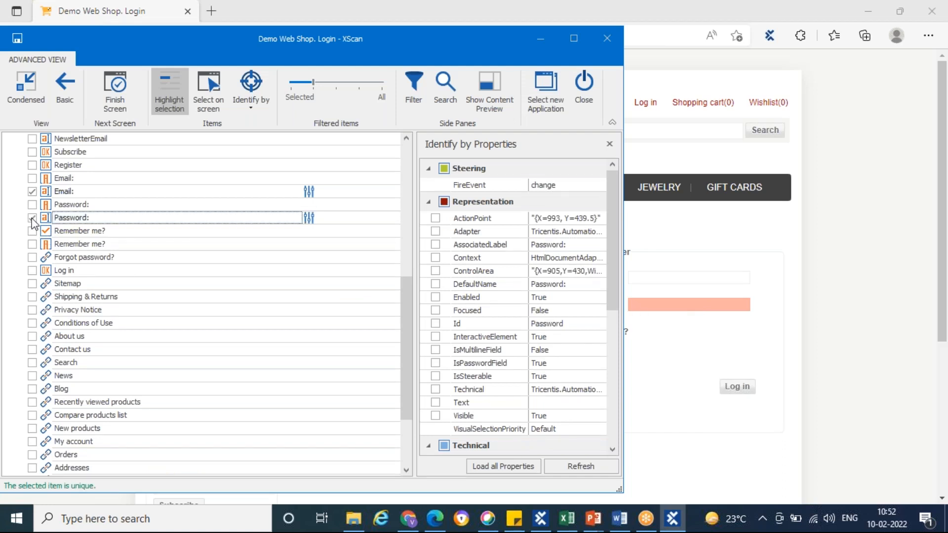
Include the Log in button in the scanned login module, save the module and close XScan
click(47, 271)
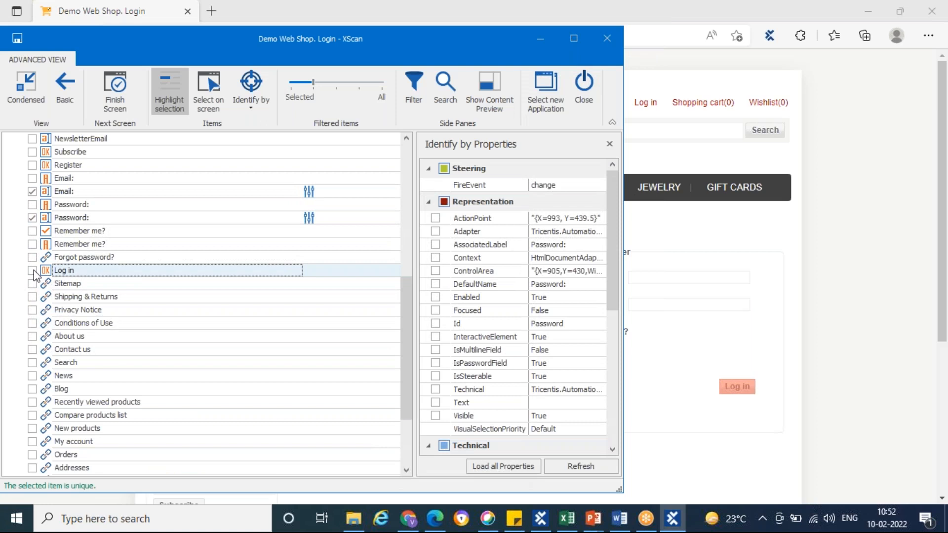
click(32, 273)
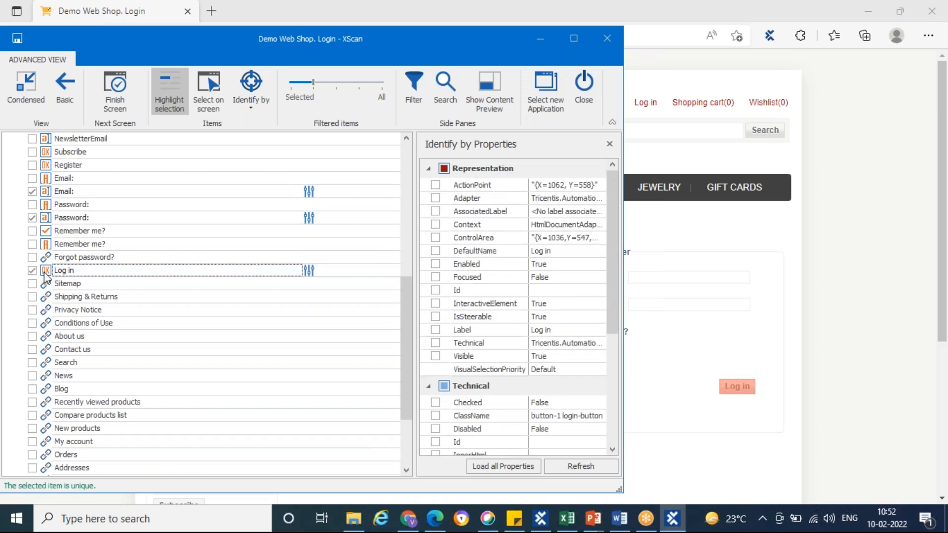
click(18, 43)
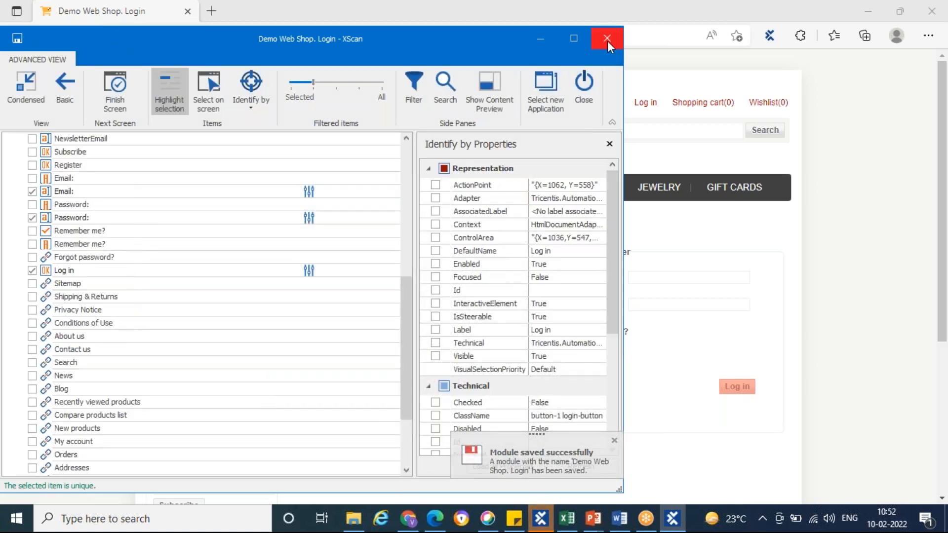
click(582, 109)
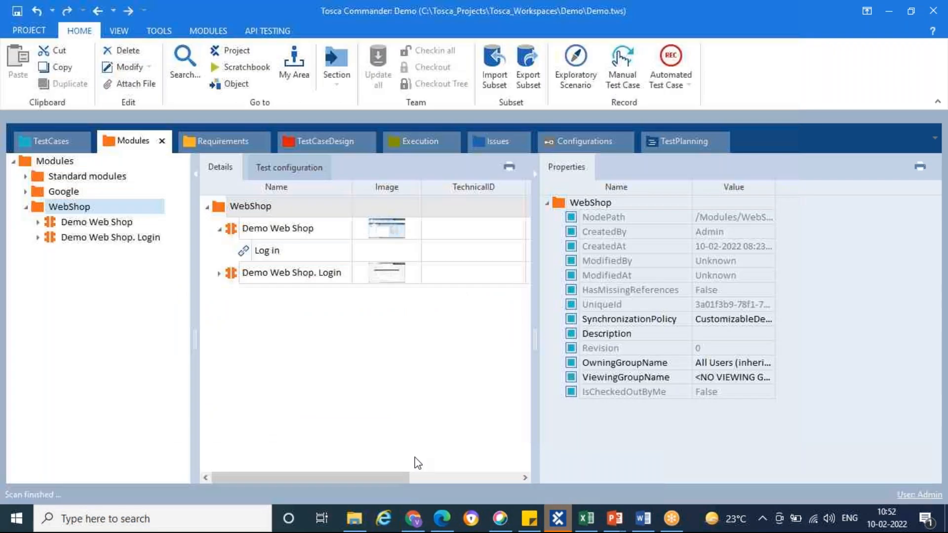
Return to Tosca Commander and add the Demo Web Shop. Login module below Demo Web Shop in "DemoWebShop Login And Logout"
click(74, 242)
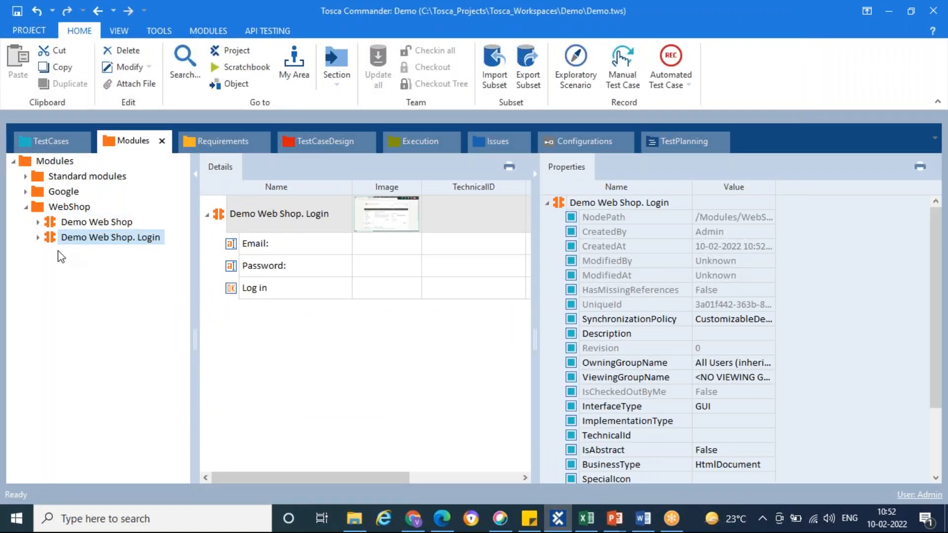
mouse_move(54, 245)
mouse_down()
mouse_move(63, 316)
mouse_move(52, 173)
mouse_move(60, 142)
mouse_move(49, 241)
mouse_up()
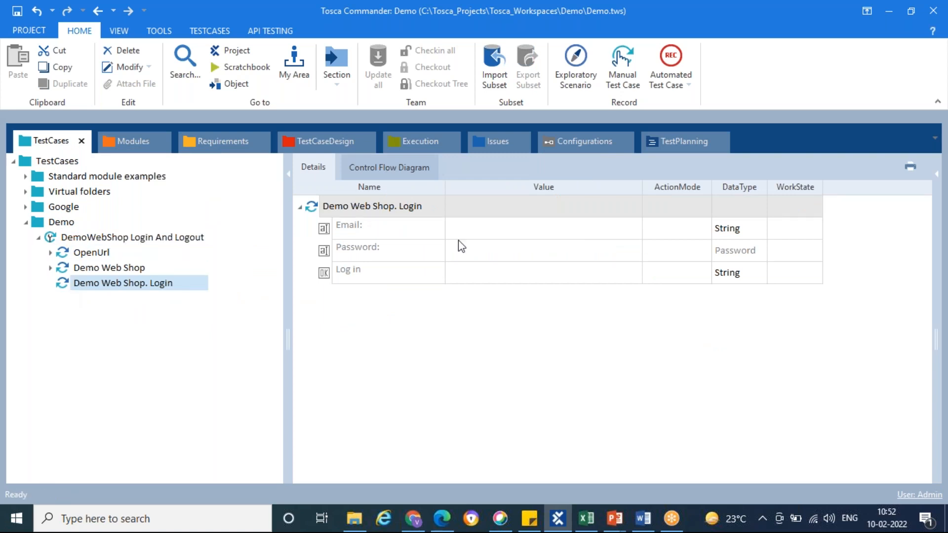
Enter the customer's email and the account password as the Email and Password values of the Demo Web Shop. Login test step
click(491, 232)
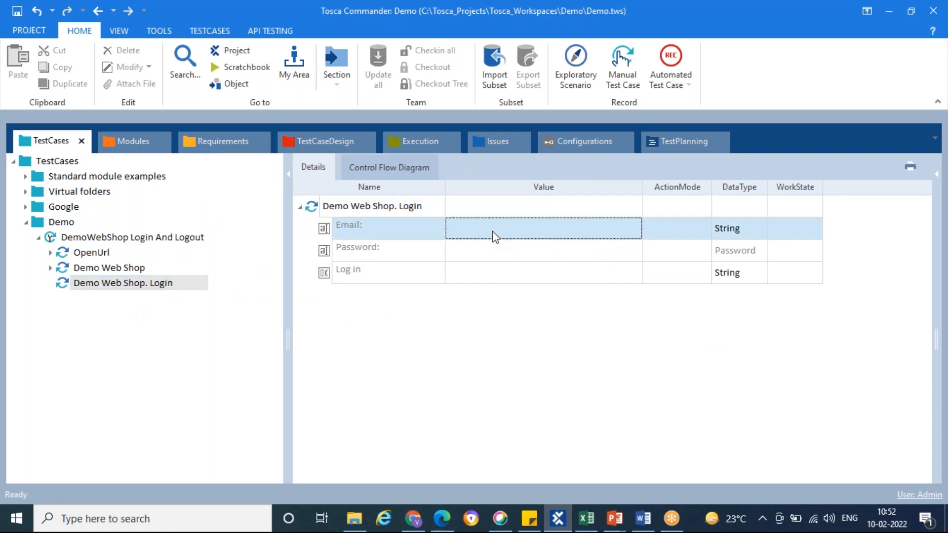
click(495, 229)
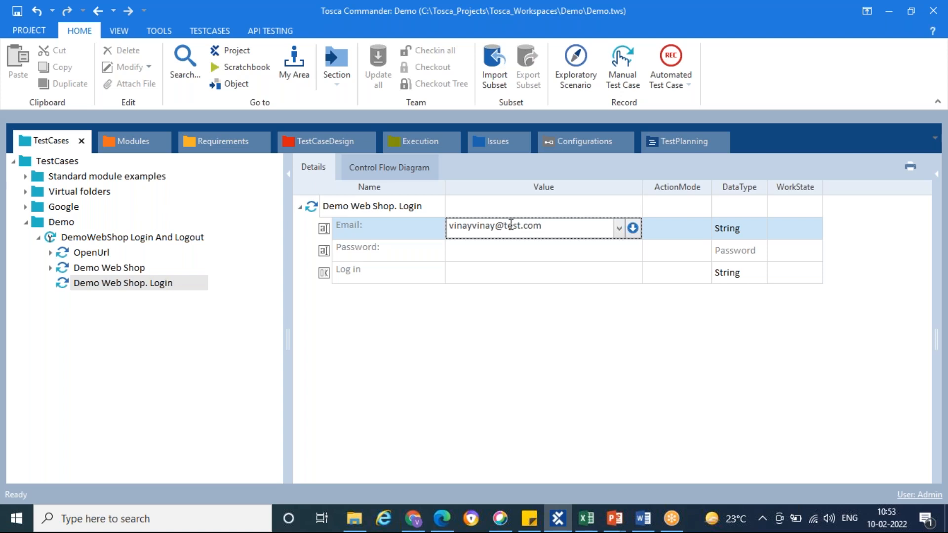
key(Return)
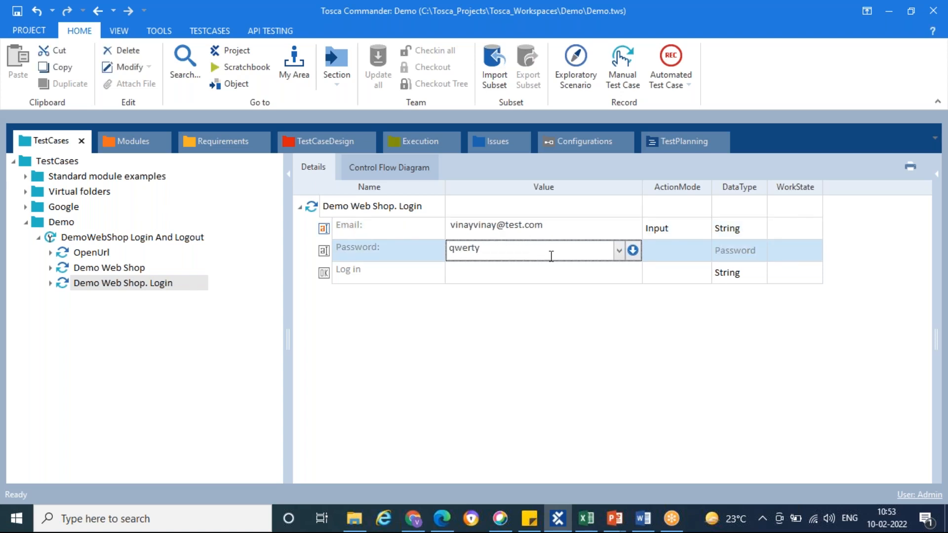
key(Return)
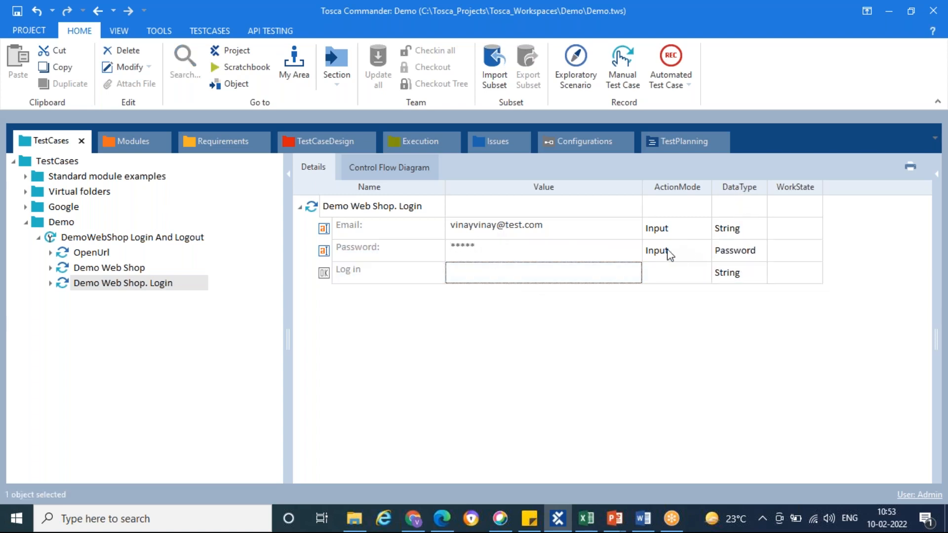
Check manual test steps 3 and 4 in Excel and, back in Tosca Commander, set the Log in button's value to {Click}
click(586, 518)
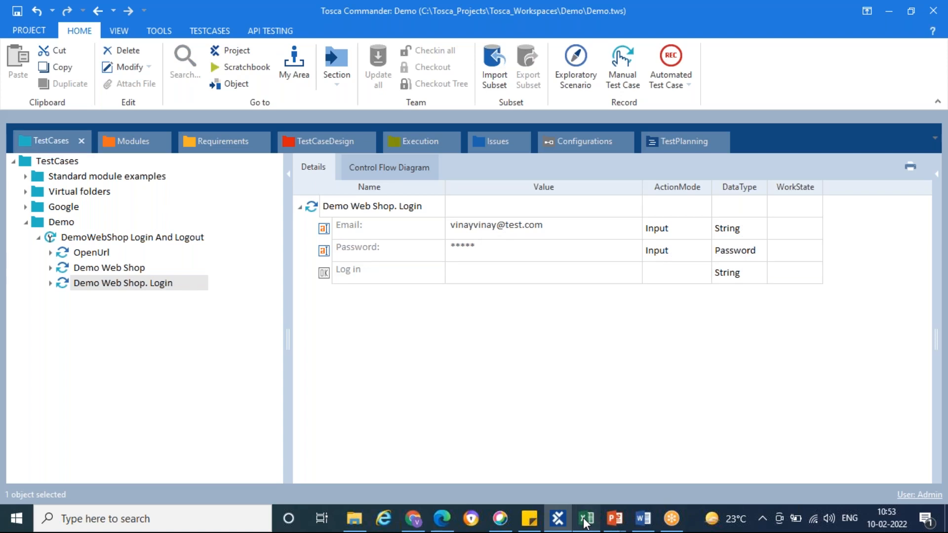
click(92, 282)
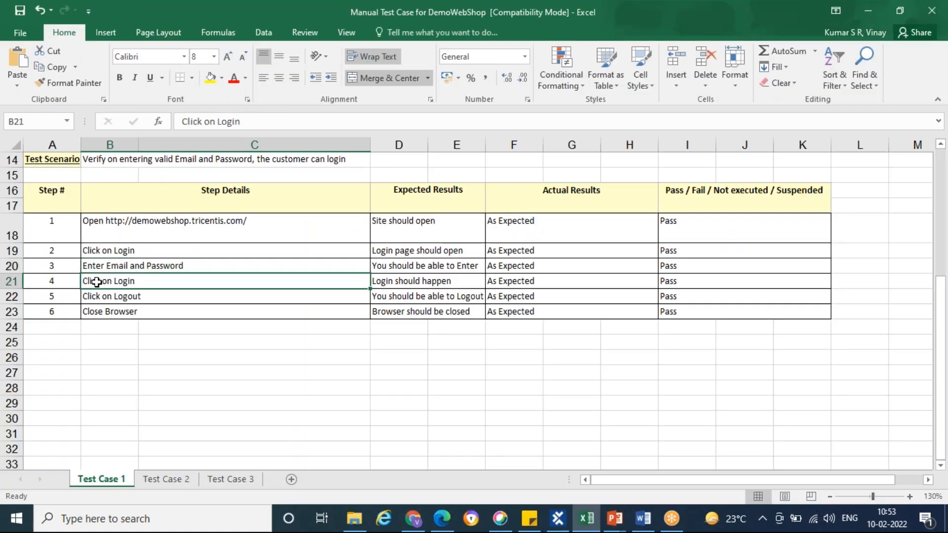
click(115, 266)
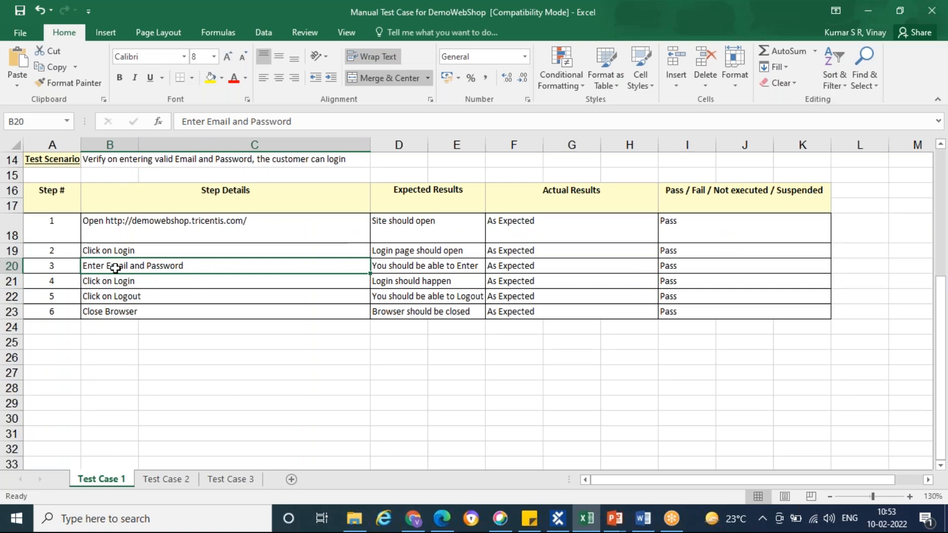
key(alt+Tab)
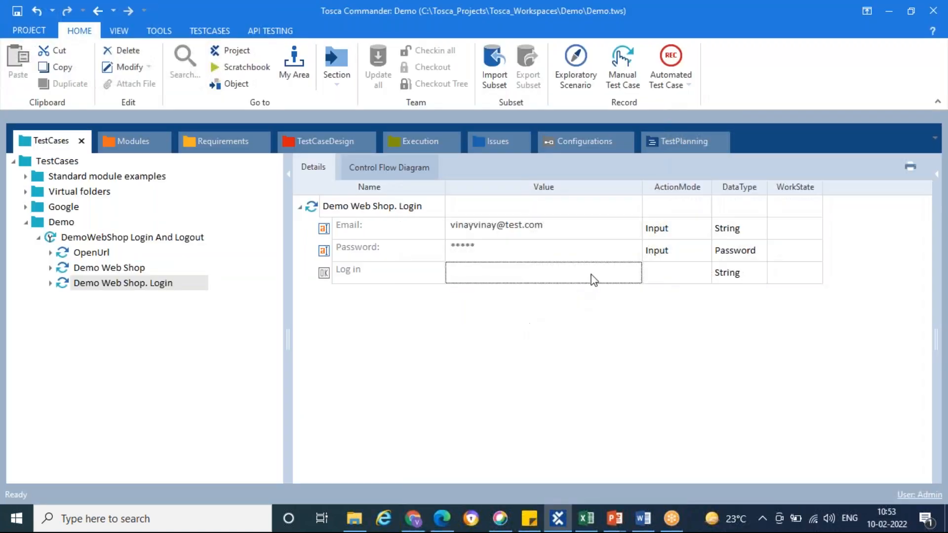
click(605, 274)
click(618, 273)
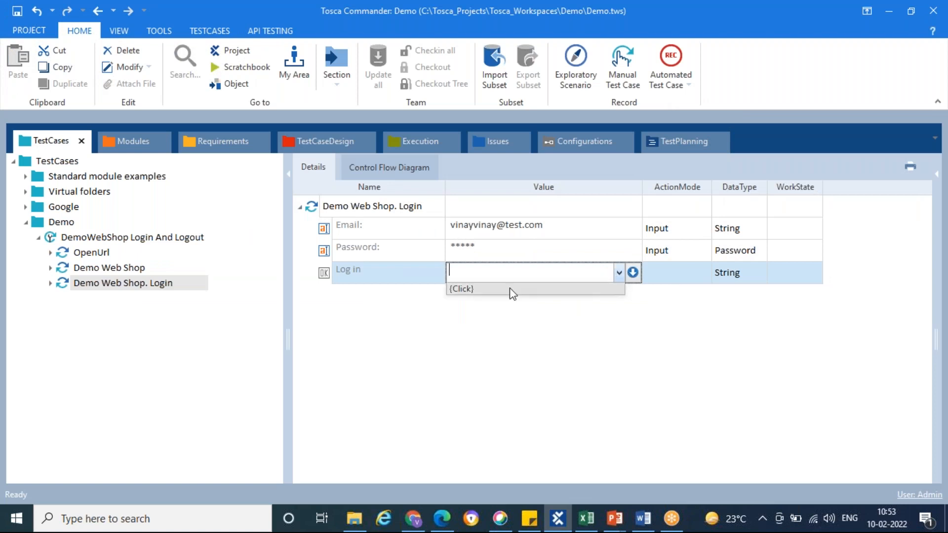
click(485, 290)
click(500, 328)
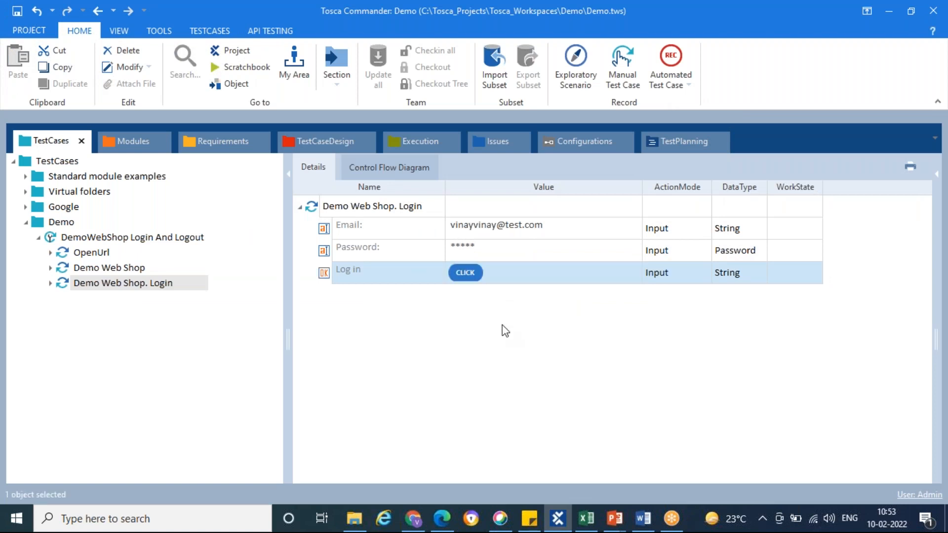
Run the Demo Web Shop. Login test step in the ScratchBook, return to its execution result and close the ScratchBook window
right_click(64, 287)
click(153, 371)
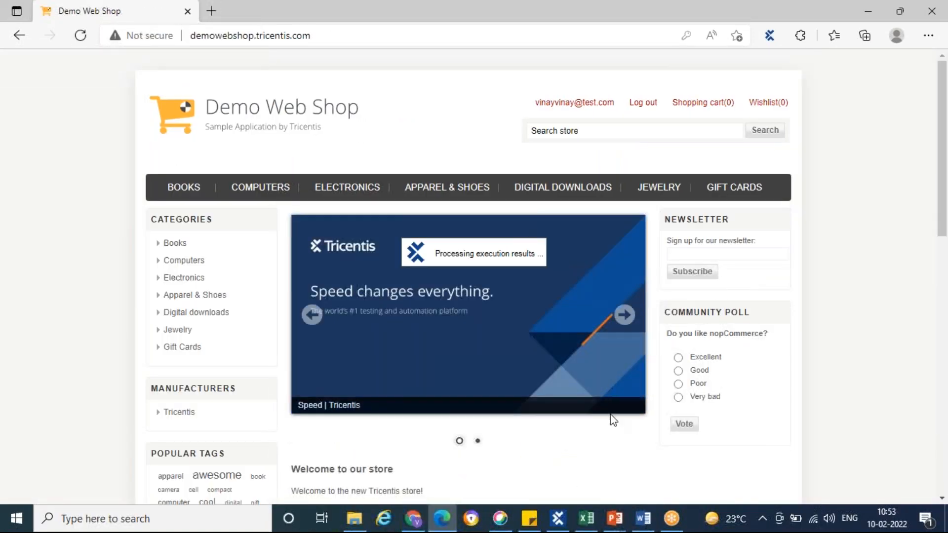
click(559, 524)
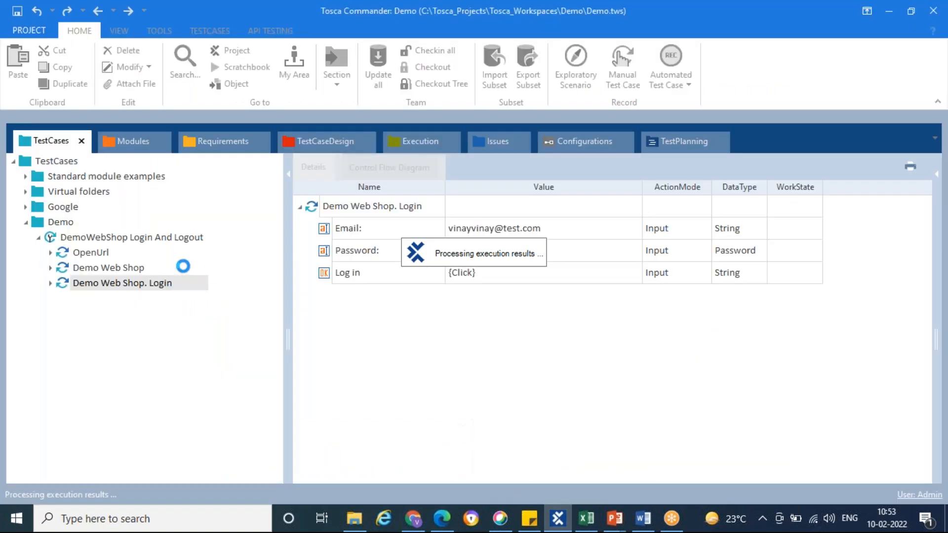
click(587, 518)
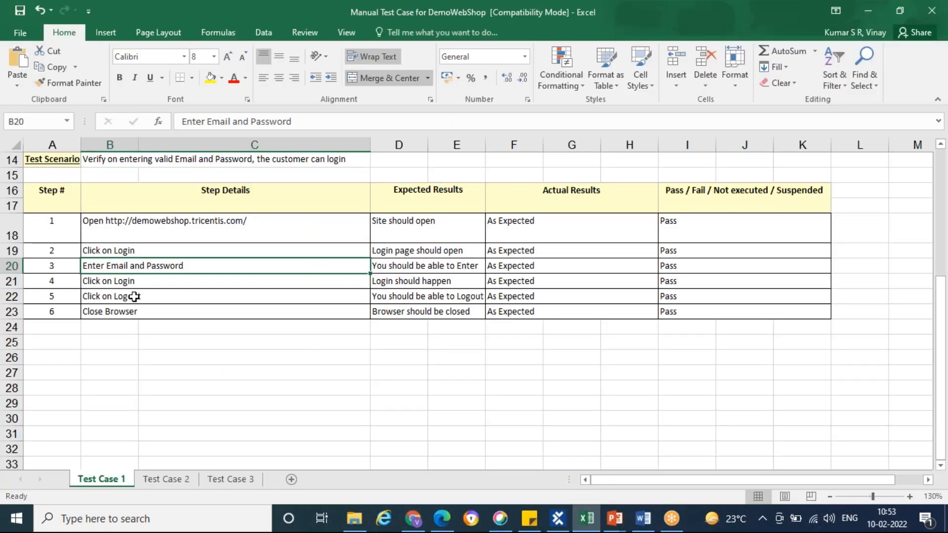
click(68, 286)
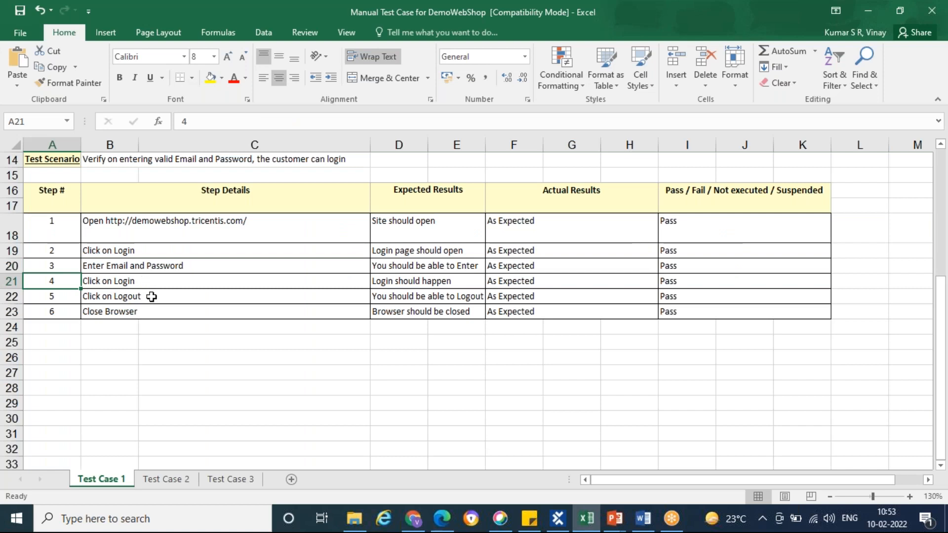
key(alt)
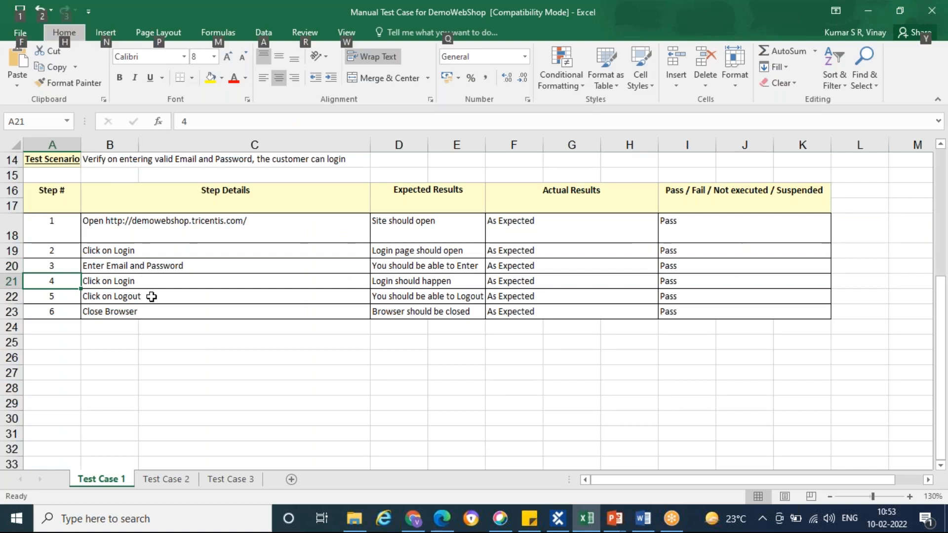
key(alt+Tab)
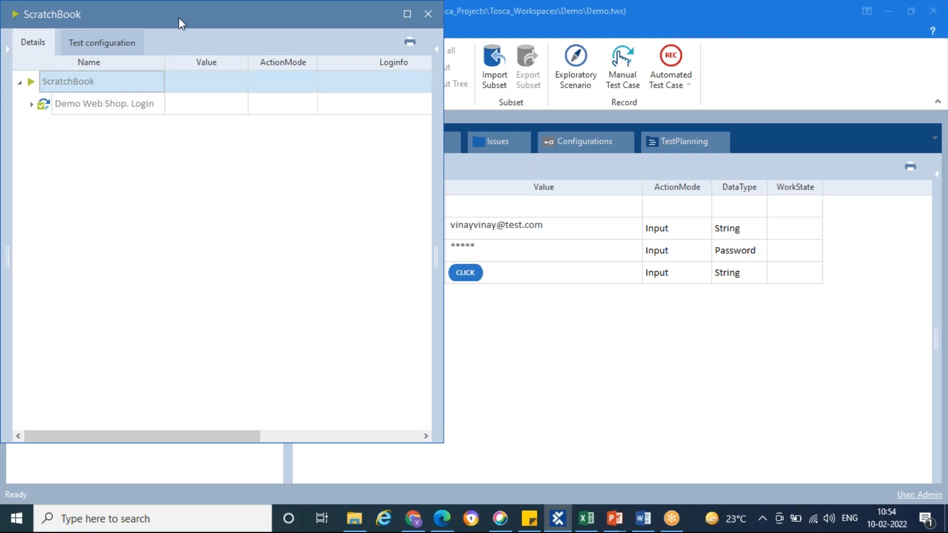
right_click(195, 21)
click(236, 89)
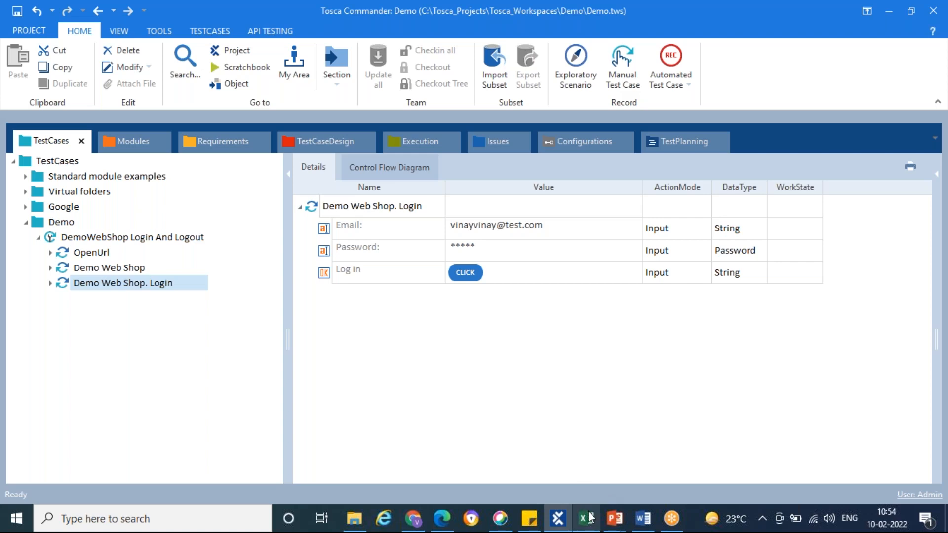
Review manual step 4 and its expected result in Excel, and examine the account and logout links on the logged-in Demo Web Shop page
mouse_move(589, 519)
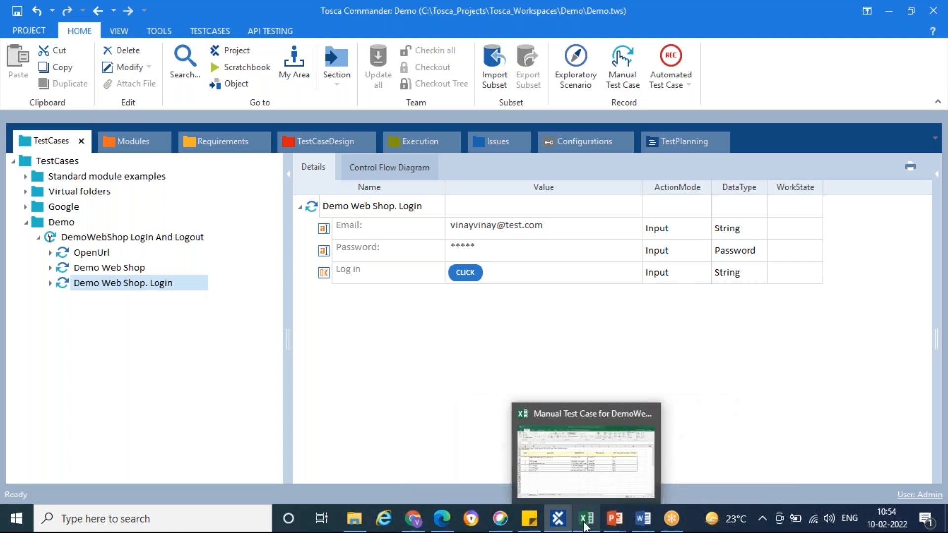
click(586, 449)
click(138, 284)
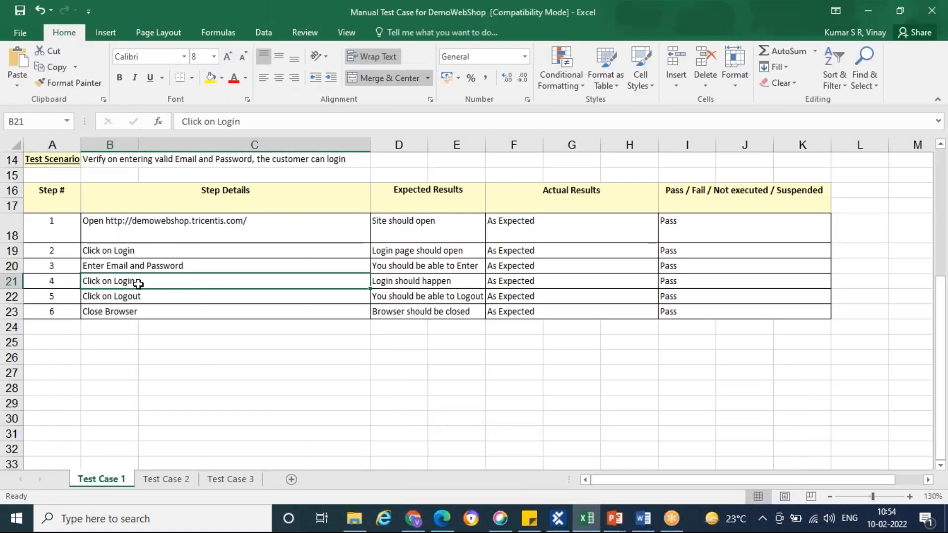
click(415, 280)
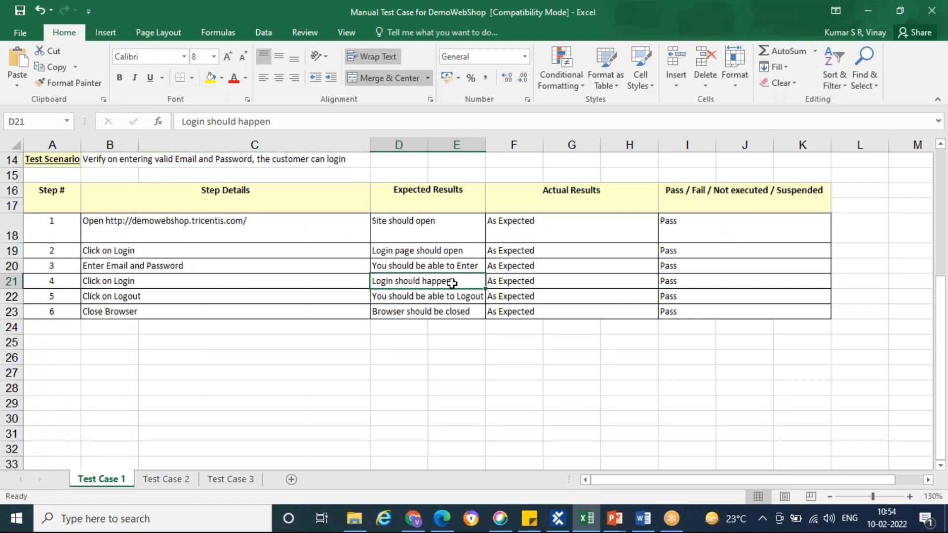
key(alt+Tab)
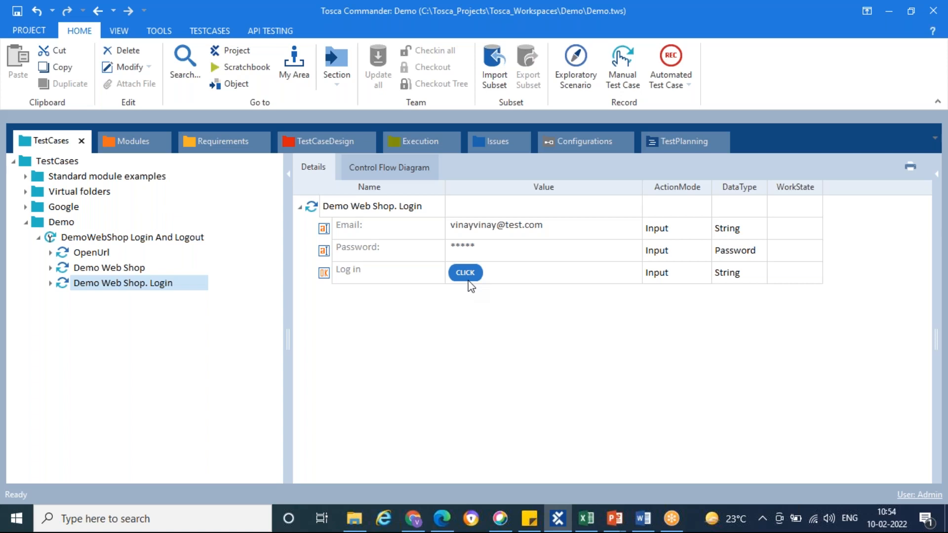
click(442, 518)
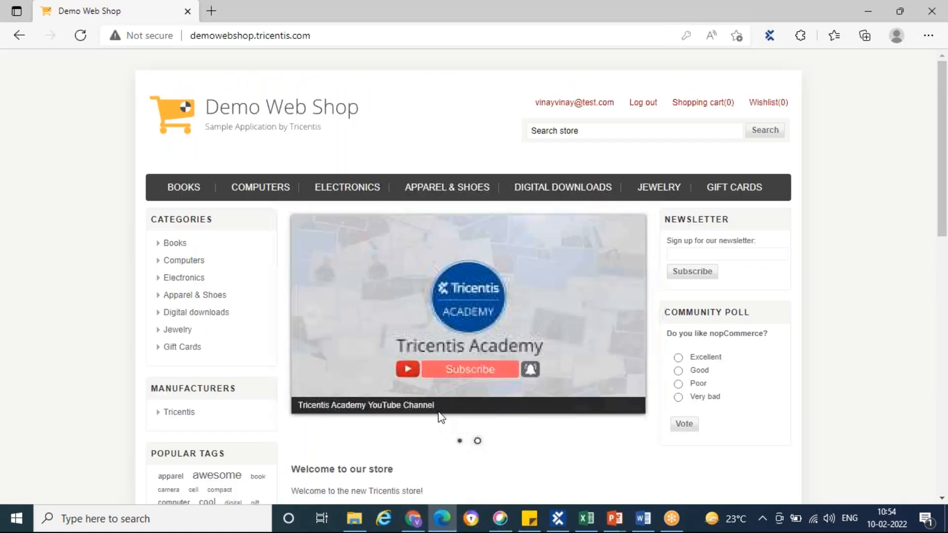
mouse_move(722, 106)
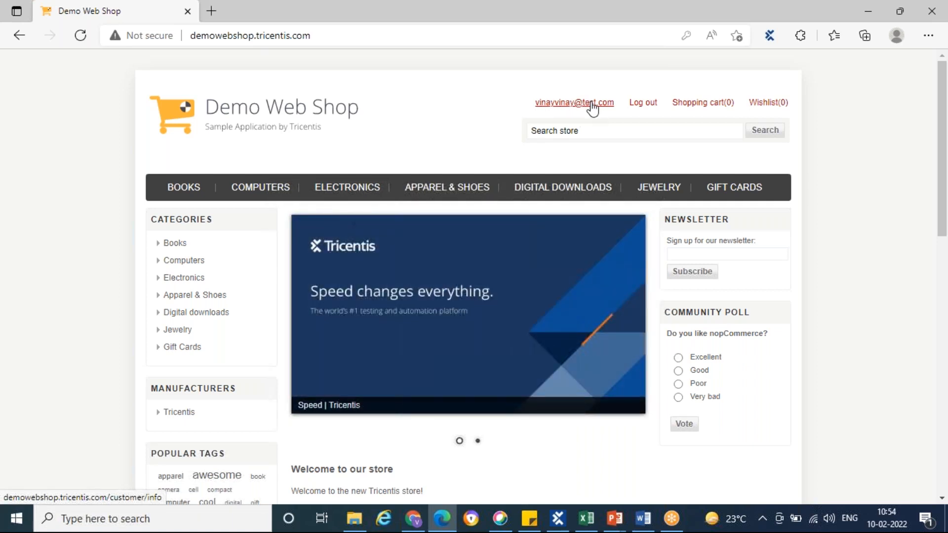
Return to Tosca Commander and scan the open Demo Web Shop page into the WebShop modules folder
click(558, 519)
click(129, 141)
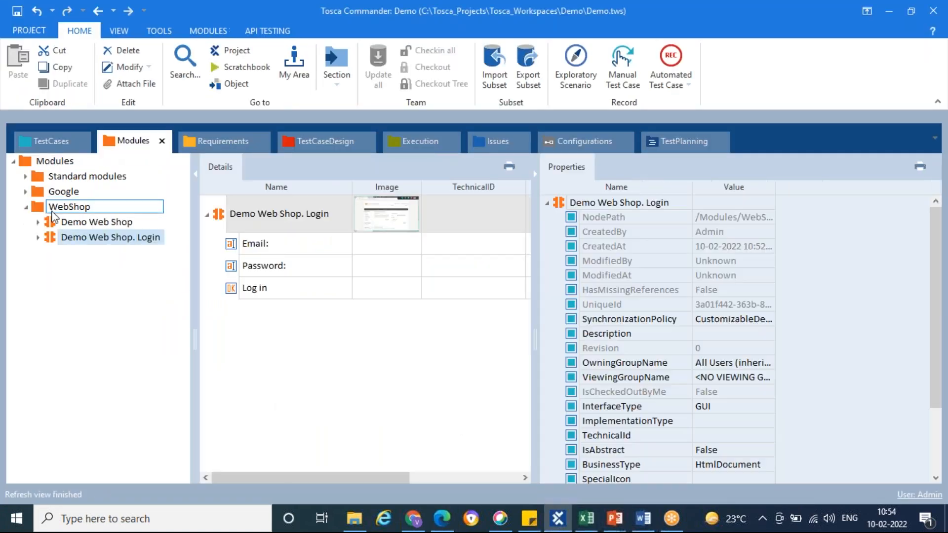
right_click(52, 210)
mouse_move(148, 289)
click(270, 293)
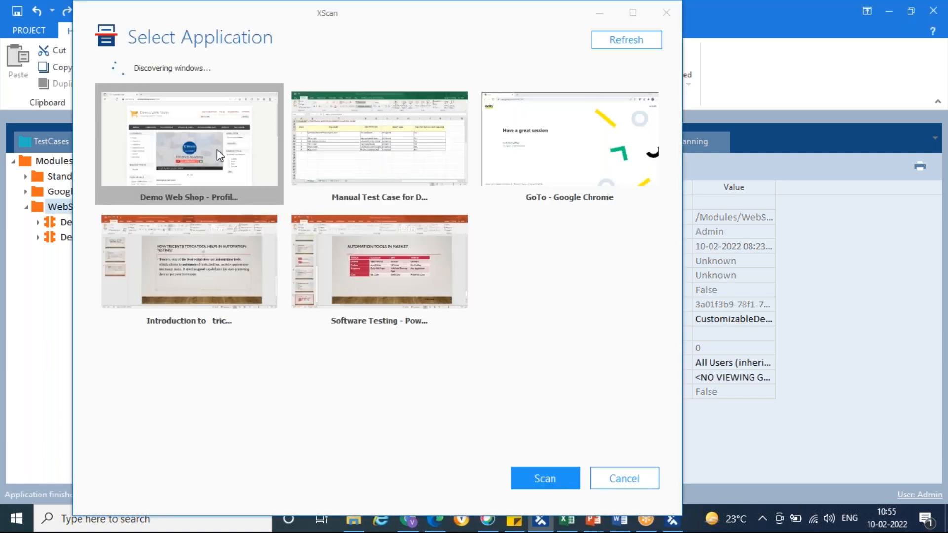
click(526, 477)
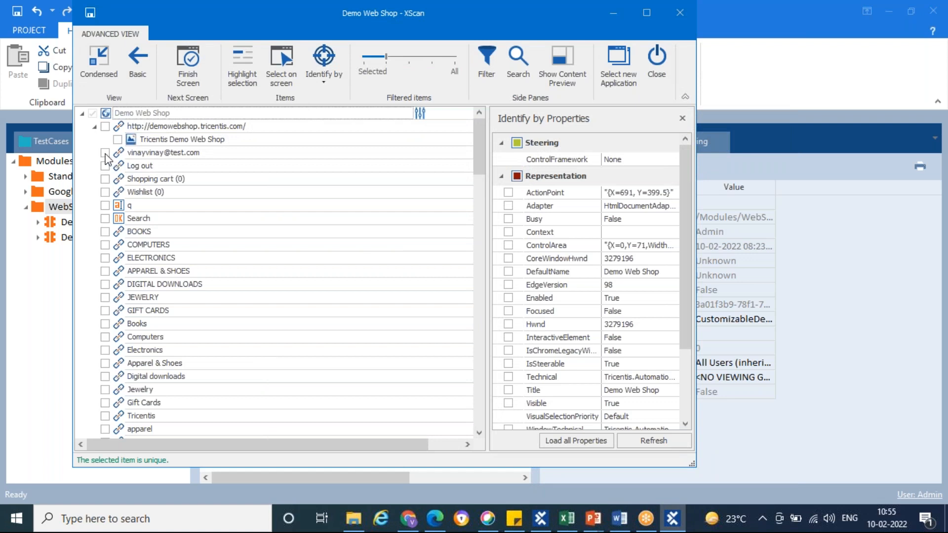
Include the account email link and the Log out link in the scanned module, save the module and close XScan
click(105, 153)
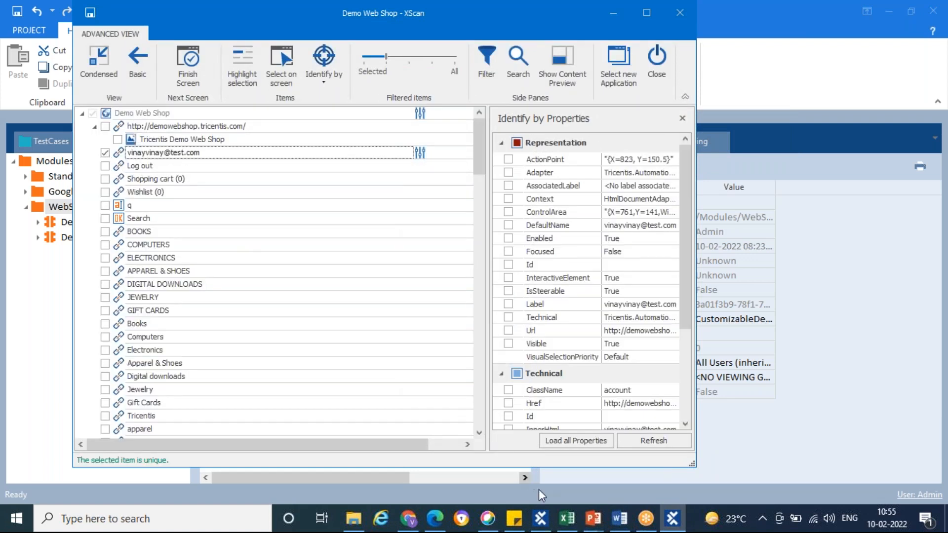
click(567, 518)
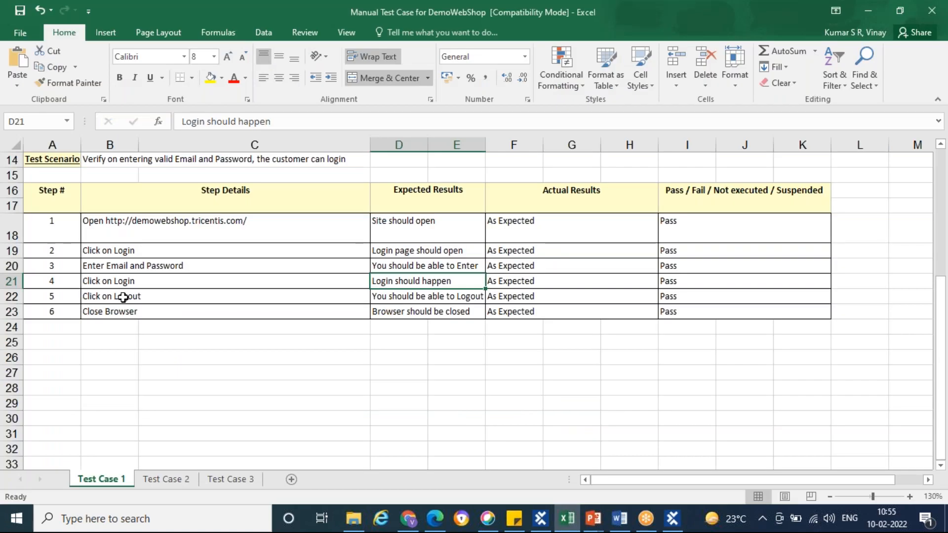
key(alt+Tab)
click(105, 166)
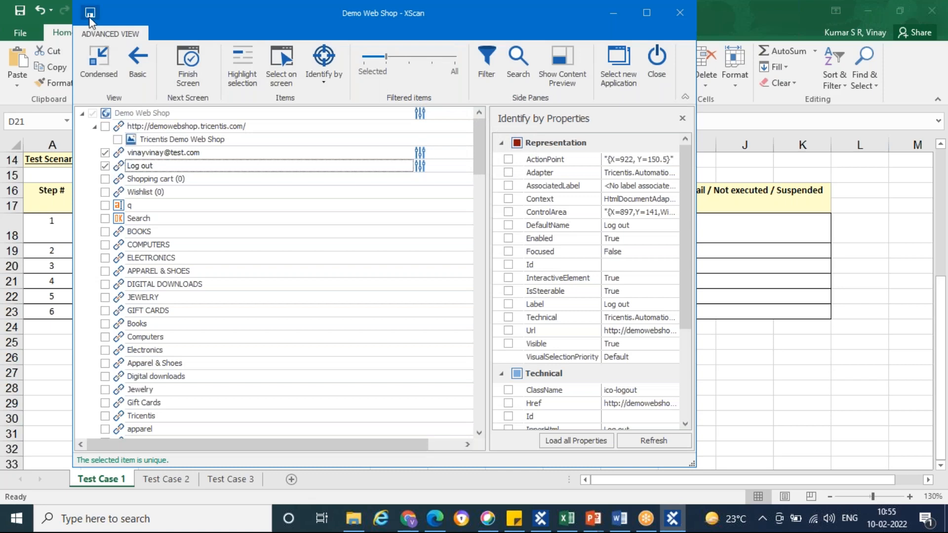
click(90, 15)
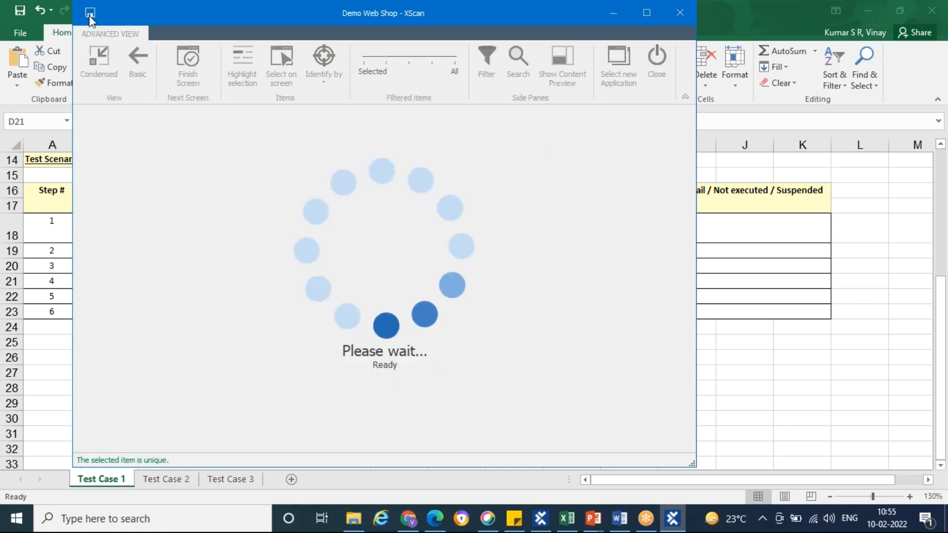
click(656, 66)
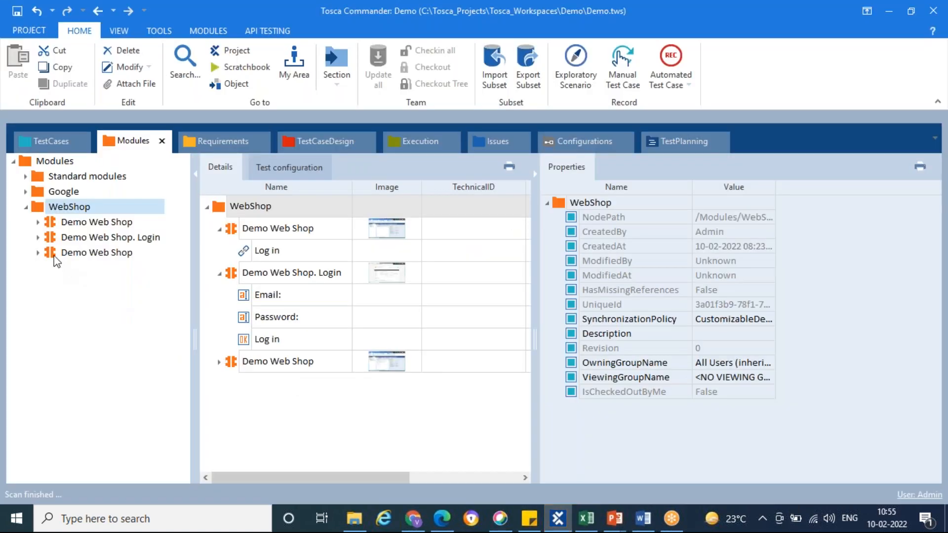
Add the newly scanned Demo Web Shop module to "DemoWebShop Login And Logout" and set the account email link's value to Exists = True
click(53, 253)
drag(54, 263, 67, 241)
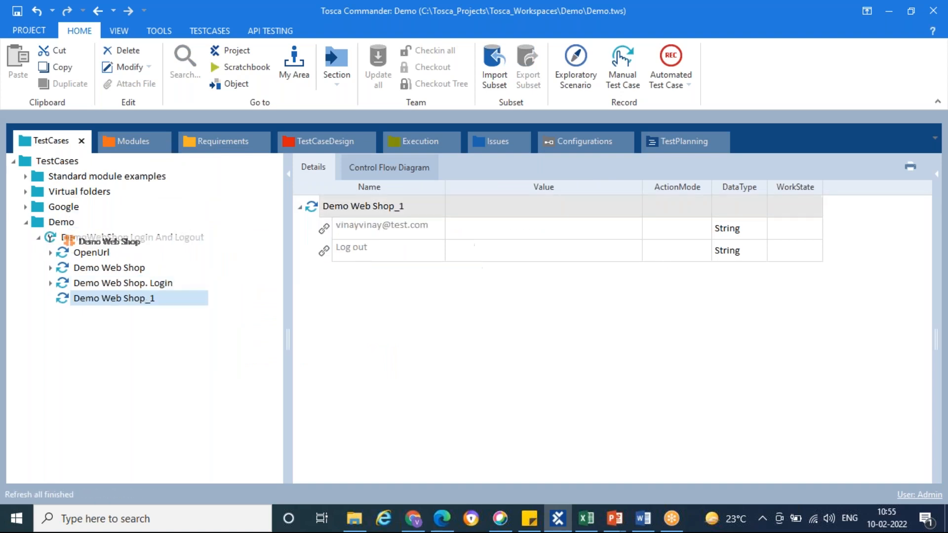
click(557, 228)
click(632, 230)
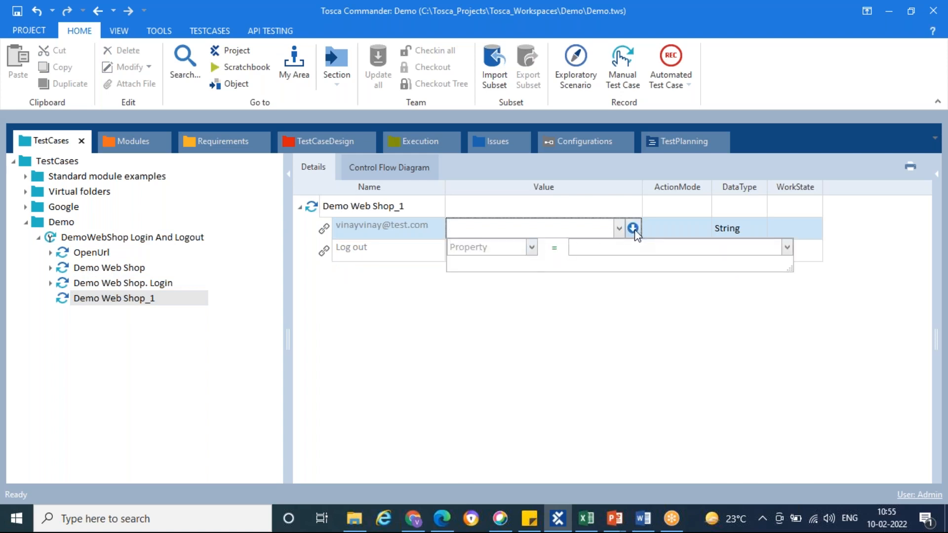
click(531, 250)
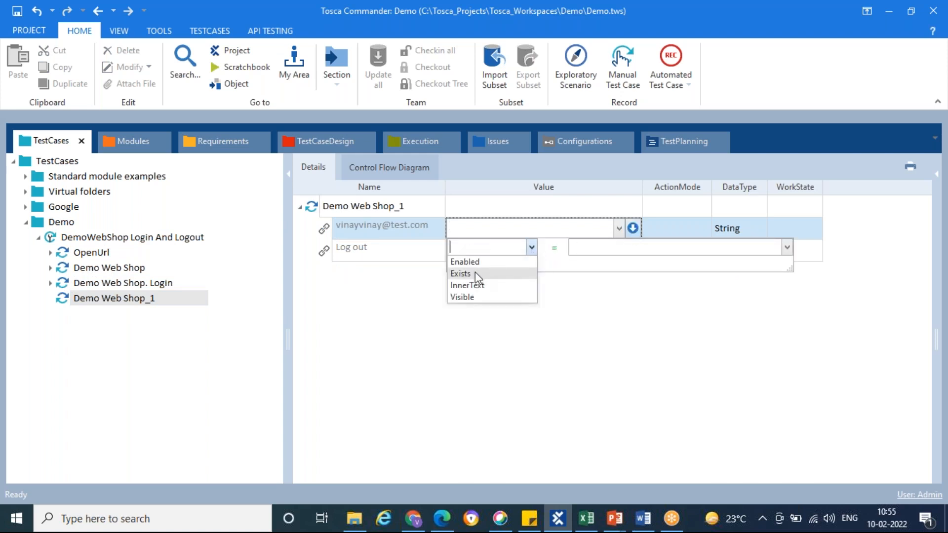
click(465, 274)
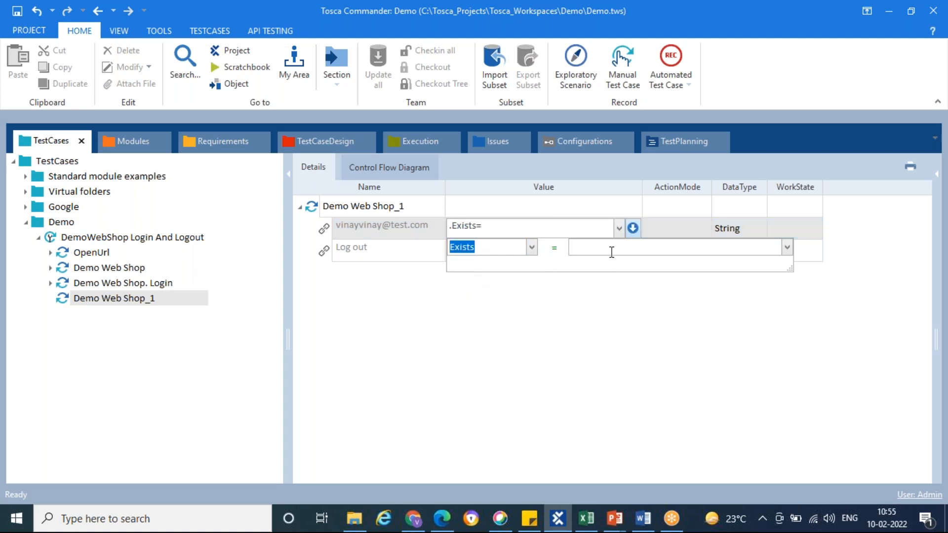
click(612, 252)
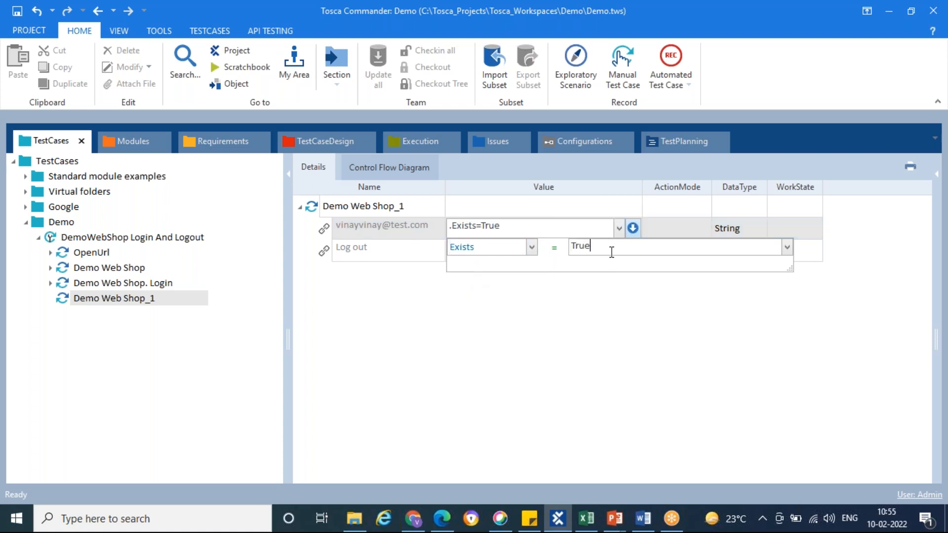
Set the account email link's ActionMode to Verify in the Demo Web Shop_1 test step
click(675, 222)
click(700, 228)
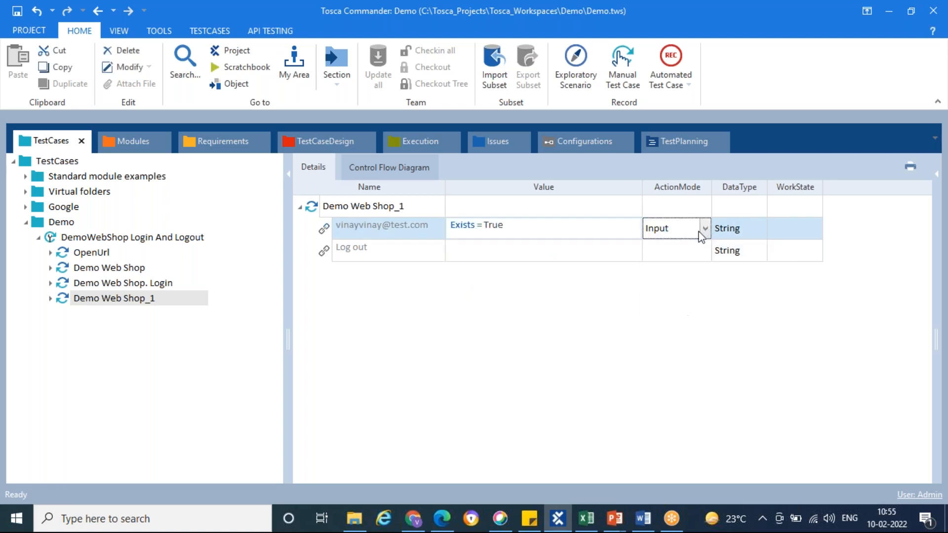
click(706, 229)
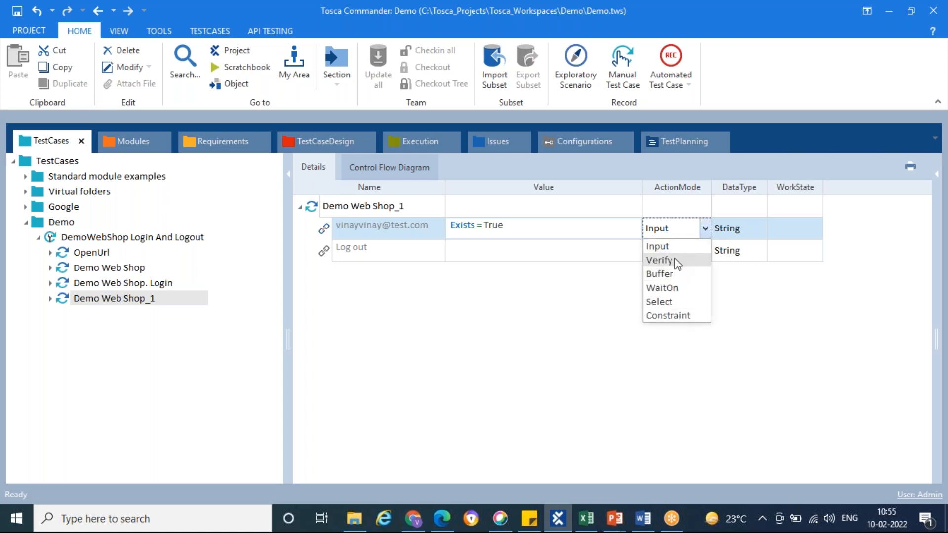
click(660, 260)
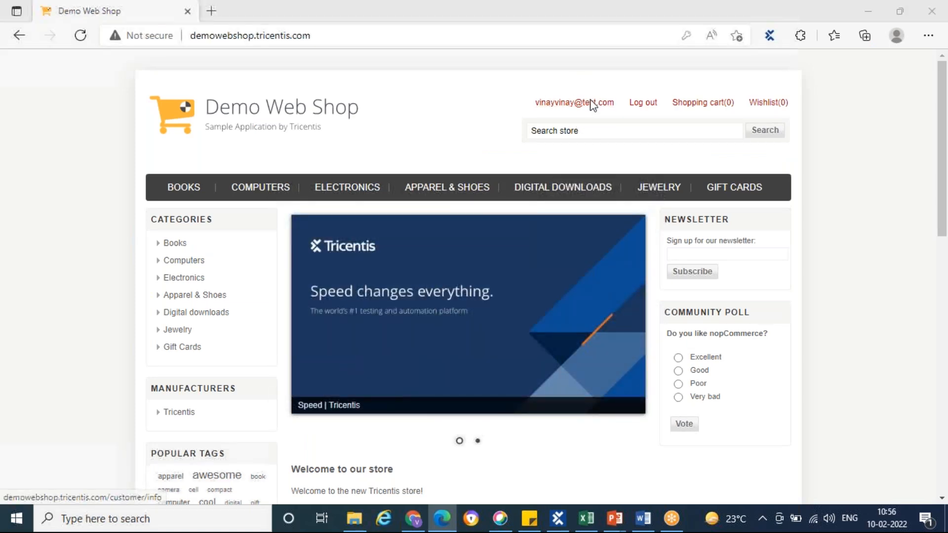
Switch to Tosca Commander and set the Log out link's value to {Click} in the Demo Web Shop_1 test step
key(alt+Tab)
click(562, 520)
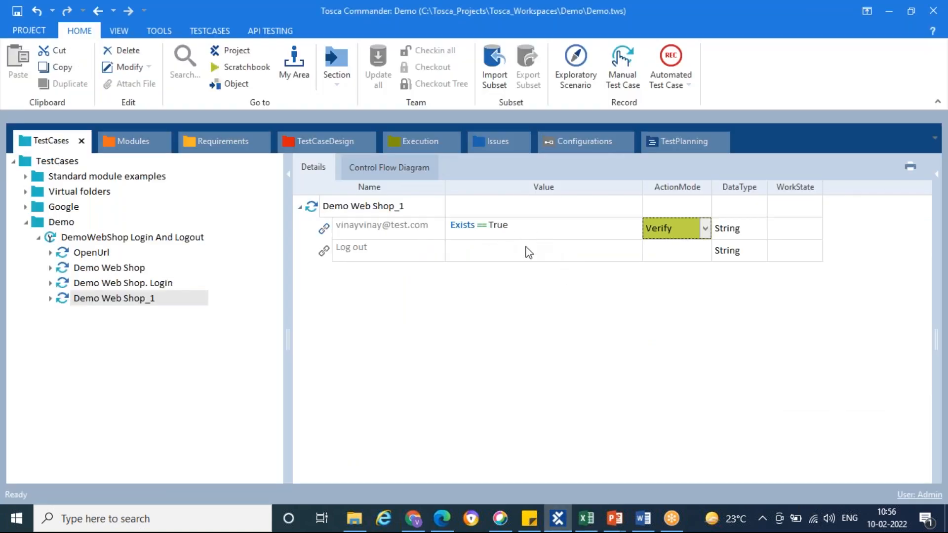
click(612, 252)
click(614, 252)
click(619, 251)
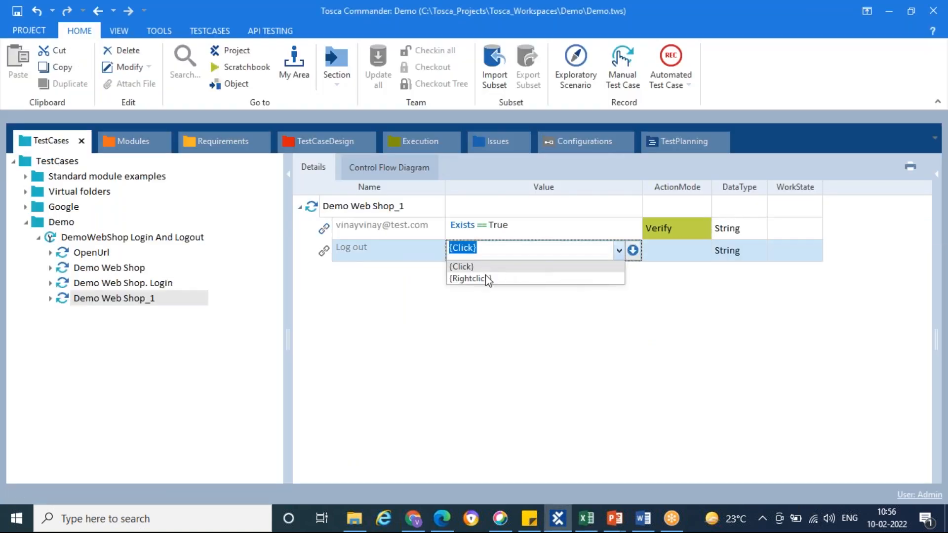
click(464, 266)
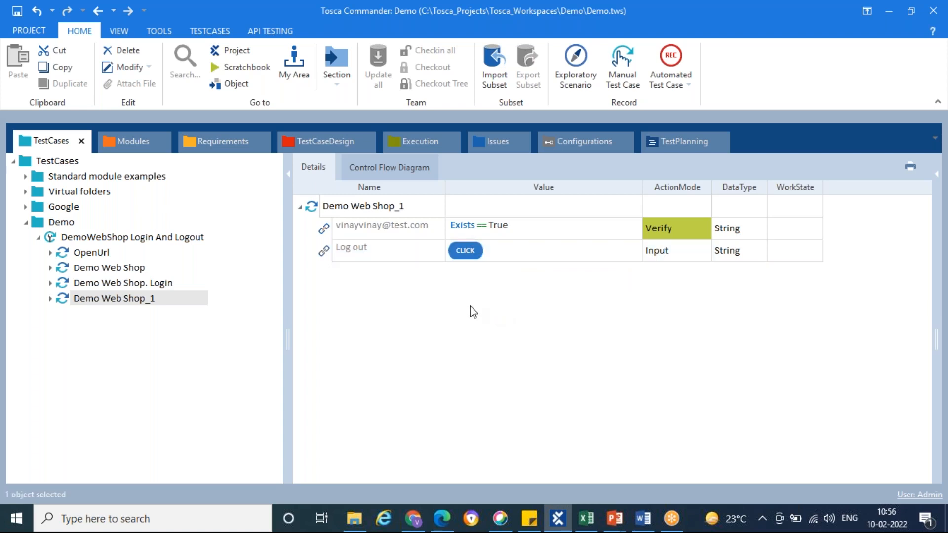
Review the Click on Login and Click on Logout steps in the Excel manual test case, and return to Tosca Commander
click(586, 519)
click(113, 283)
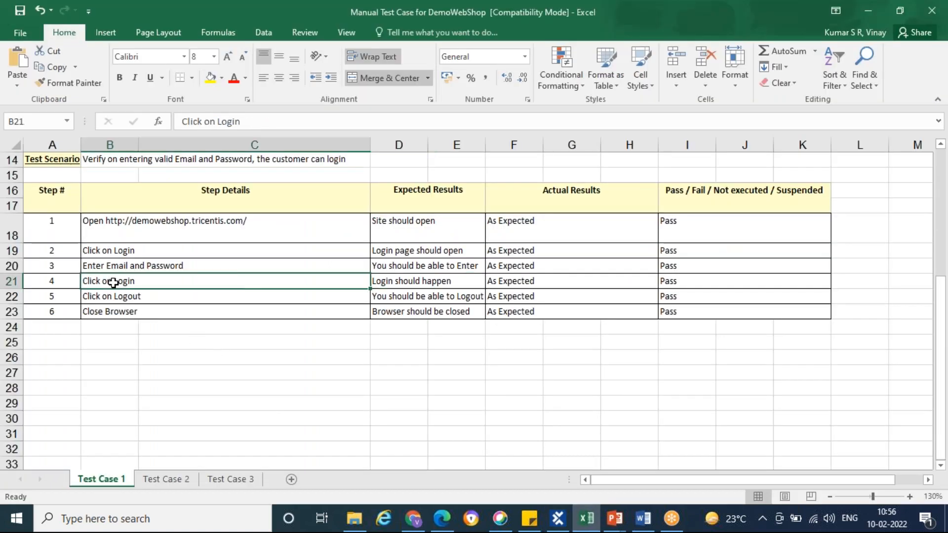
click(416, 282)
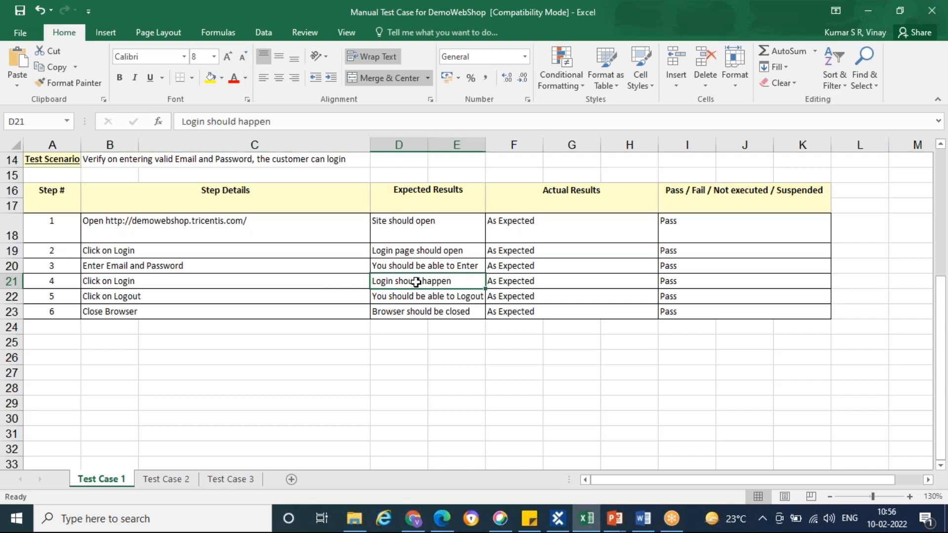
click(178, 296)
key(alt+Tab)
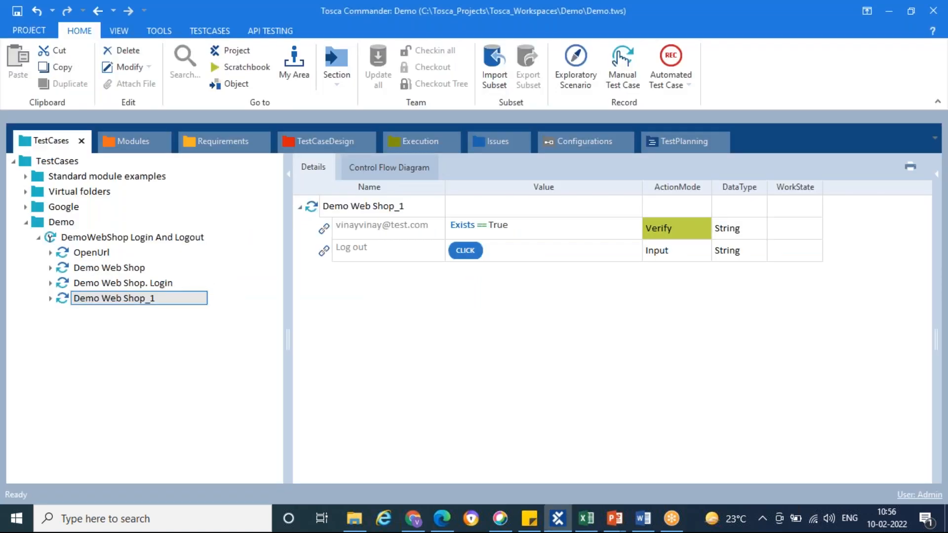
Run the Demo Web Shop_1 test step in ScratchBook, check its result and close the ScratchBook window
right_click(142, 302)
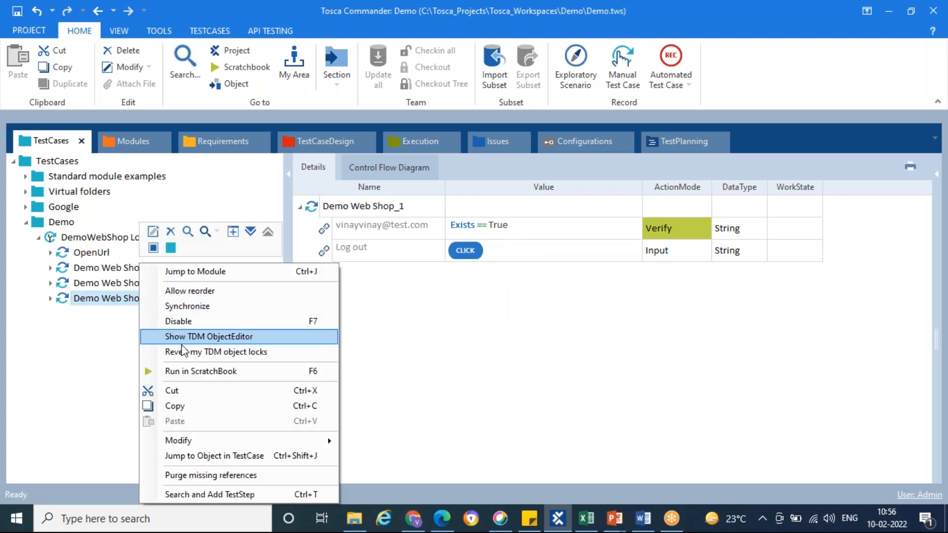
click(187, 371)
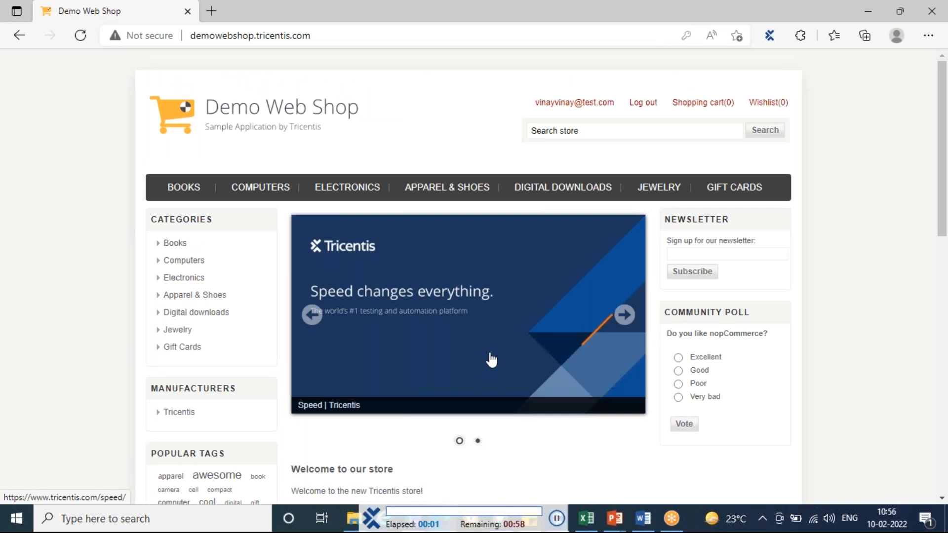
click(642, 105)
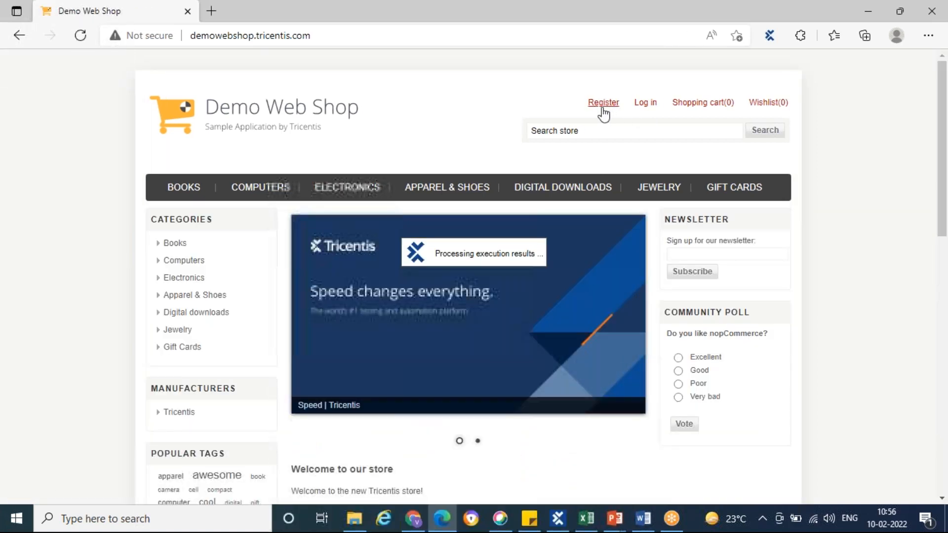
click(556, 528)
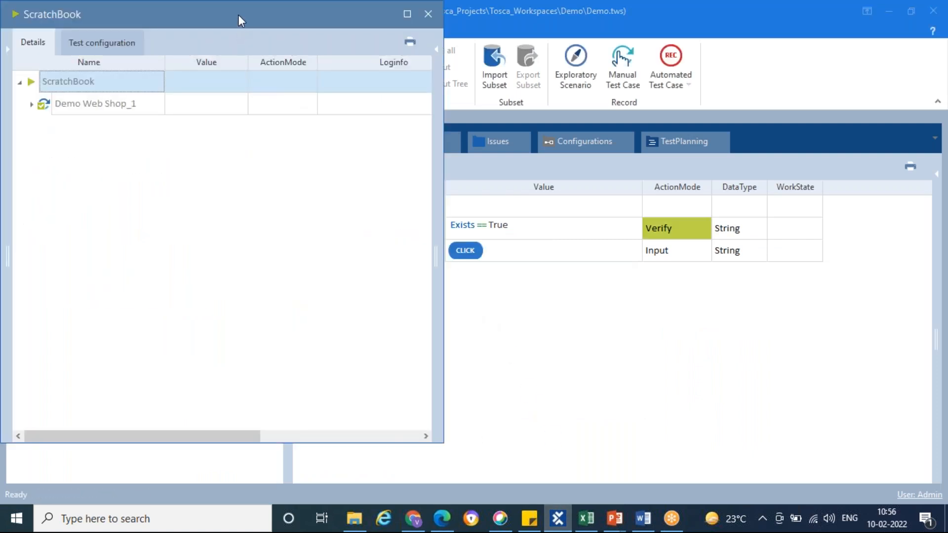
right_click(240, 20)
click(284, 94)
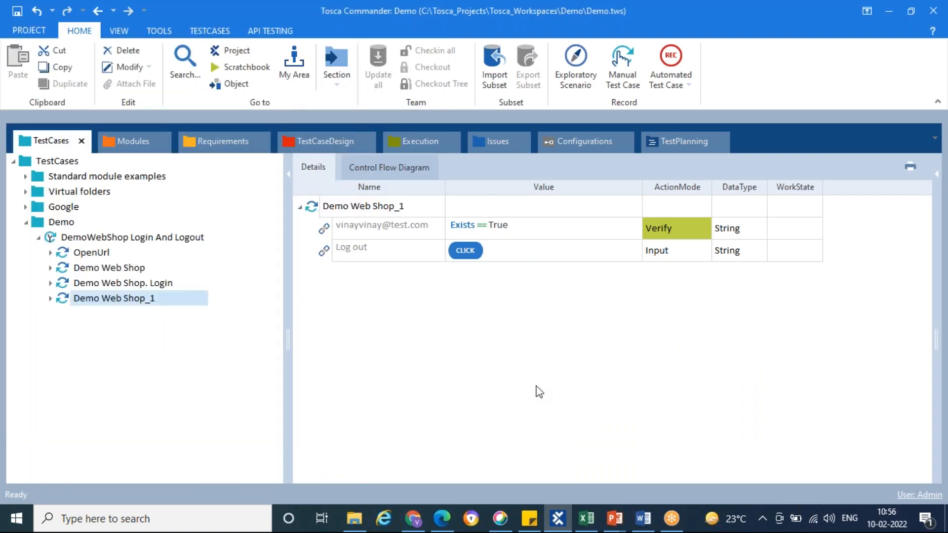
Check the logout step's expected result in Excel, and scan the Demo Web Shop page into Tosca Commander's WebShop modules folder
click(587, 519)
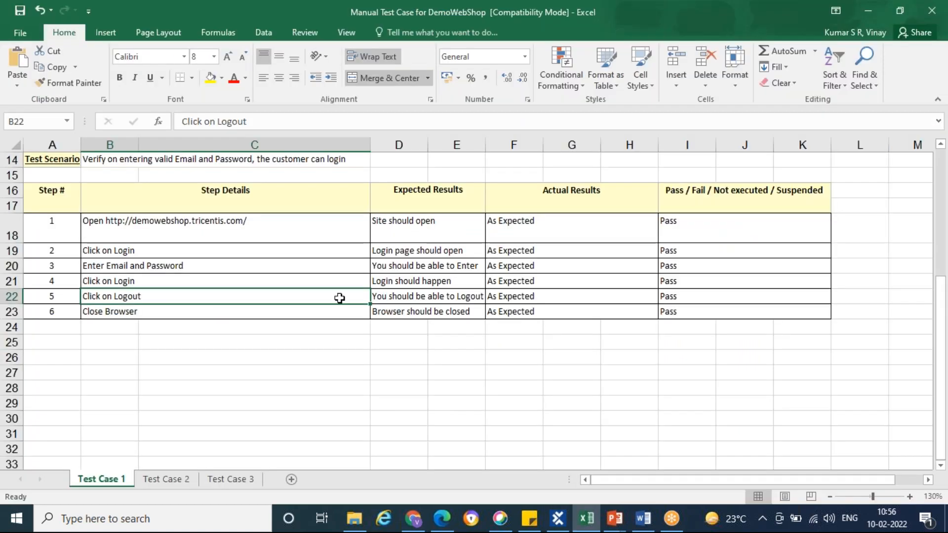
click(410, 297)
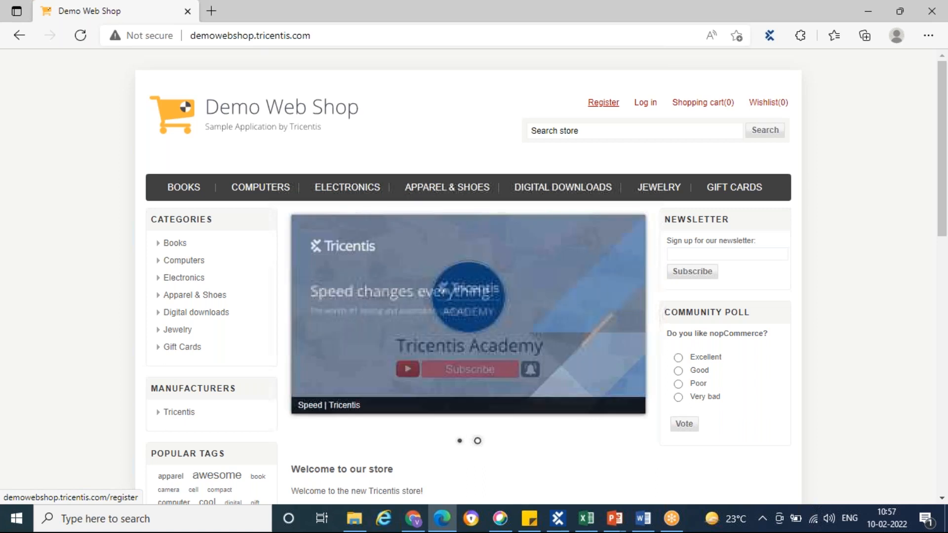
click(558, 519)
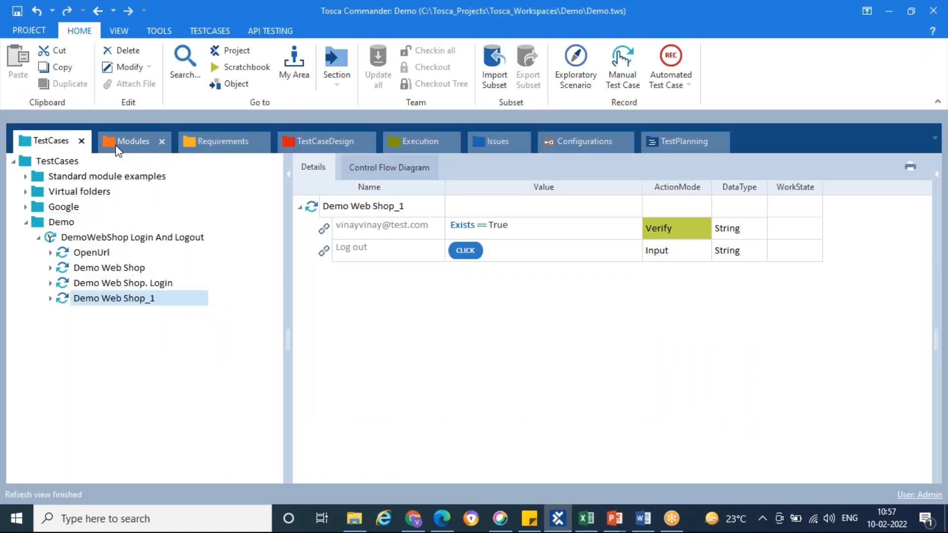
click(130, 141)
click(69, 207)
right_click(56, 205)
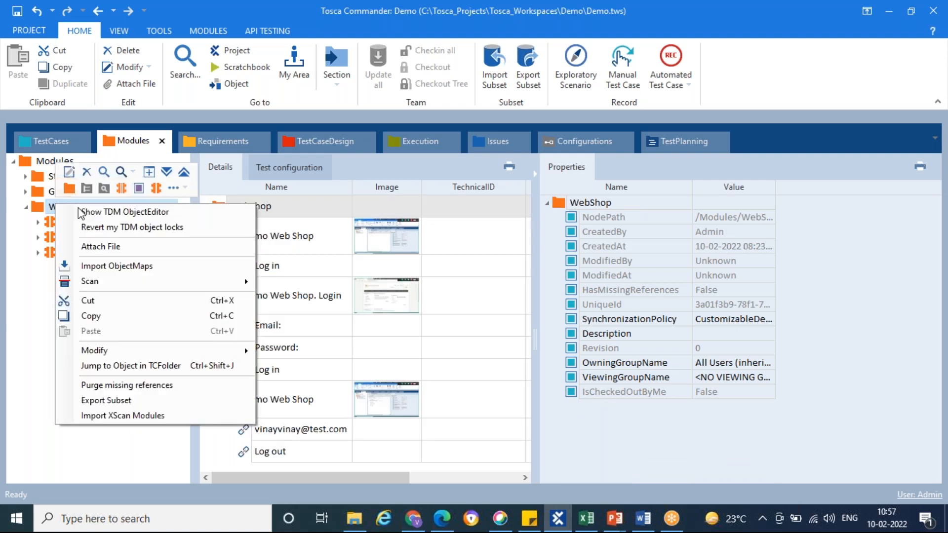
mouse_move(230, 284)
click(302, 284)
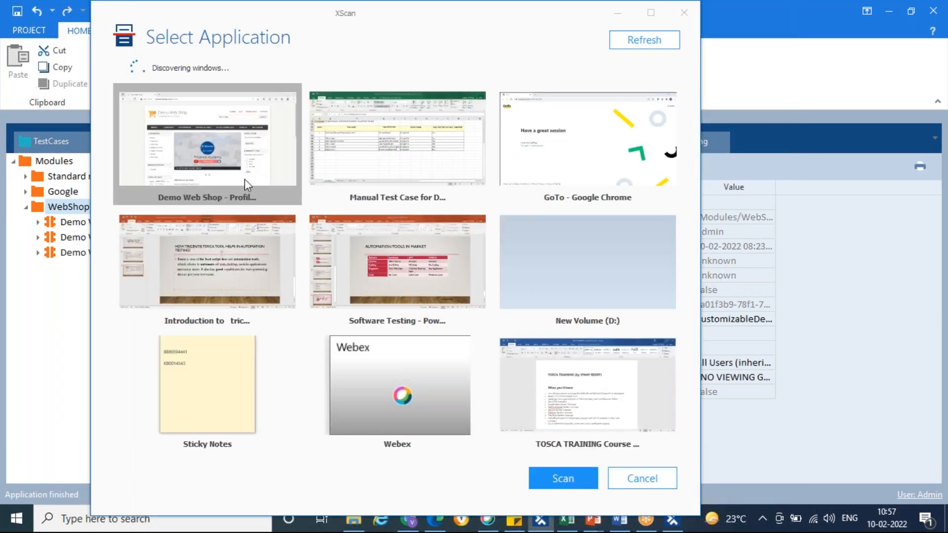
double_click(218, 150)
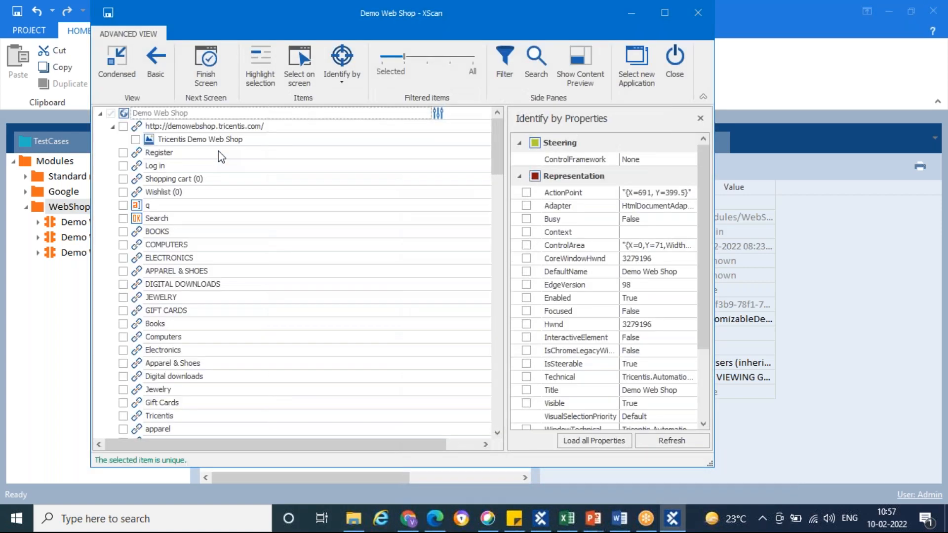
Include the Register link in the scanned module, save the module and close XScan
click(123, 153)
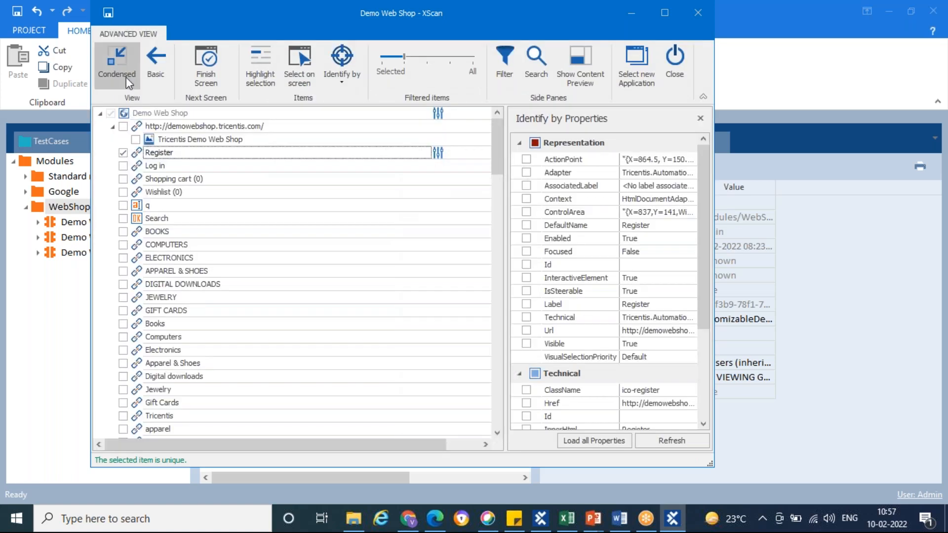
click(108, 13)
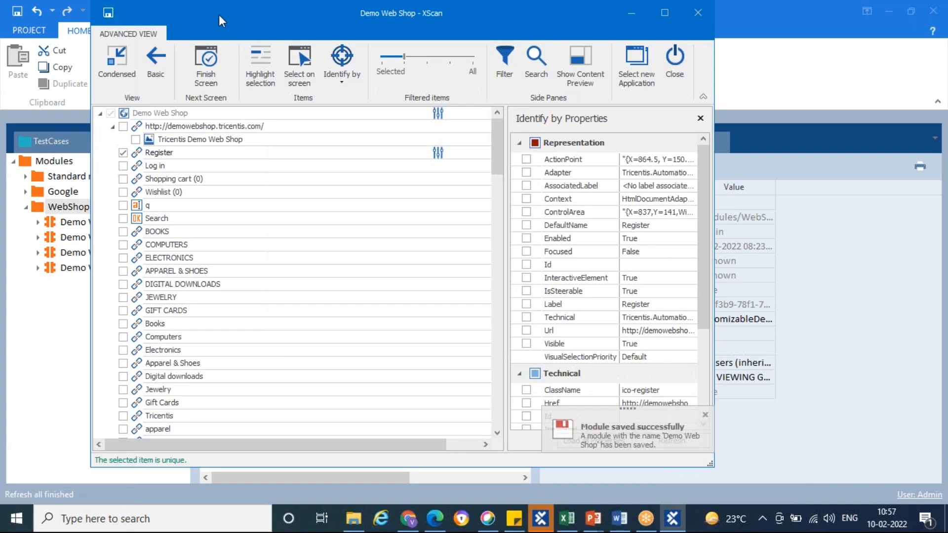
right_click(218, 15)
click(256, 105)
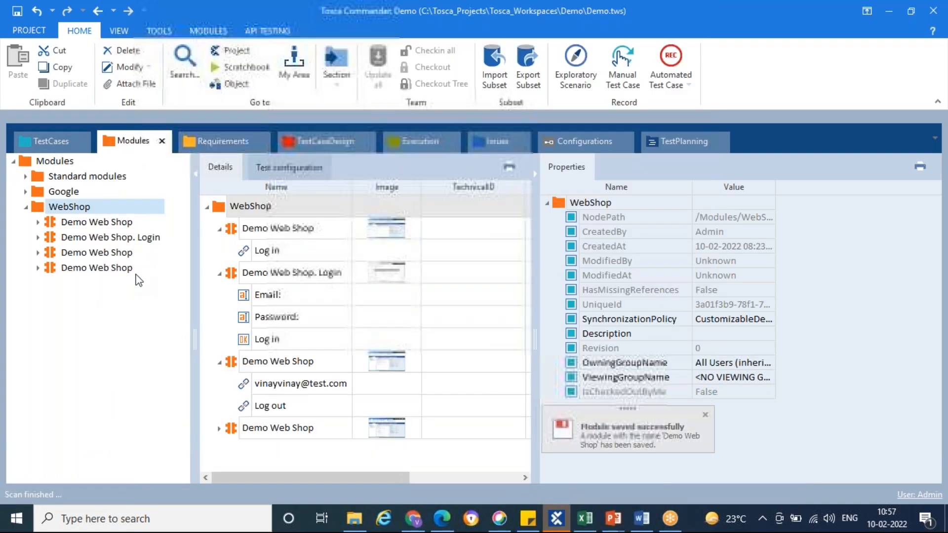
Add the new Demo Web Shop module to "DemoWebShop Login And Logout" and set the Register link's value to Exists = True
click(60, 269)
drag(53, 269, 76, 244)
click(532, 228)
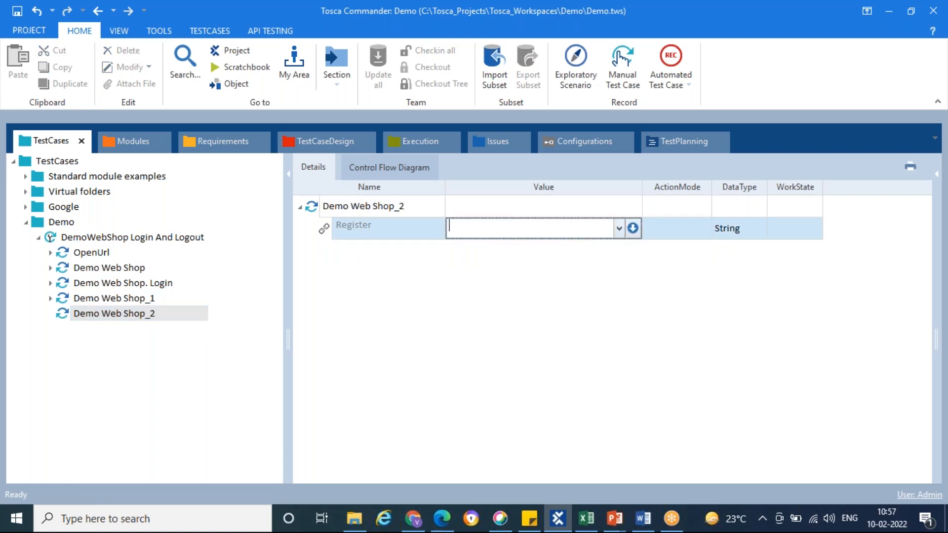
click(632, 228)
click(532, 247)
click(474, 273)
click(604, 248)
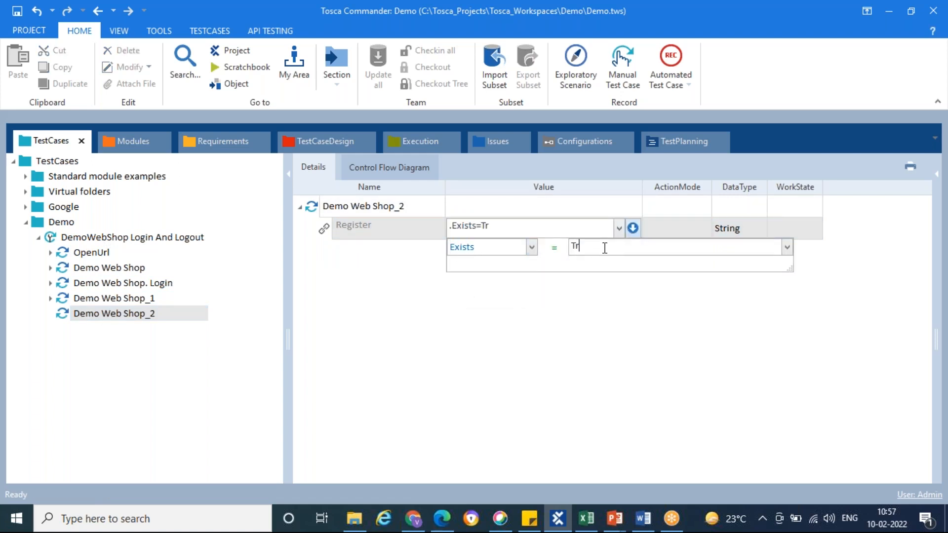
Set the Register link's ActionMode to Verify in the Demo Web Shop_2 test step
click(666, 229)
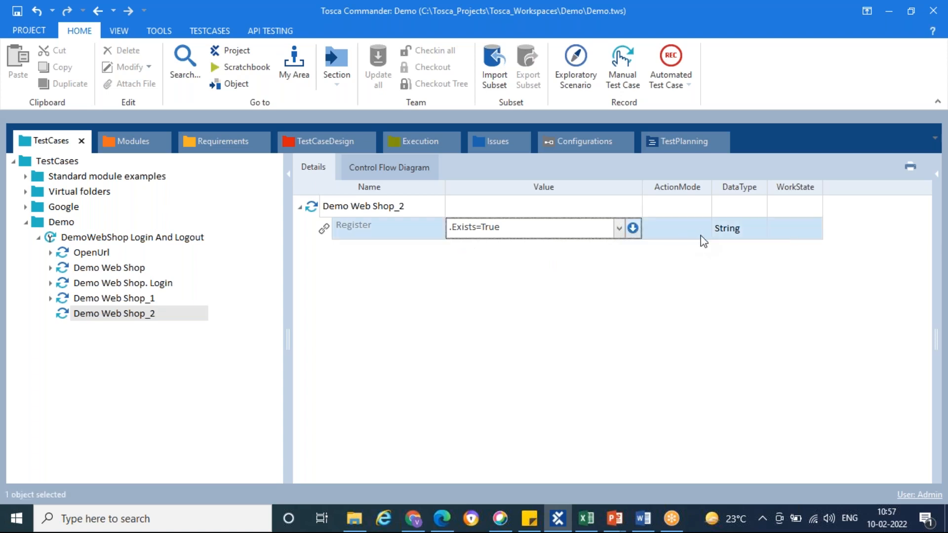
click(704, 228)
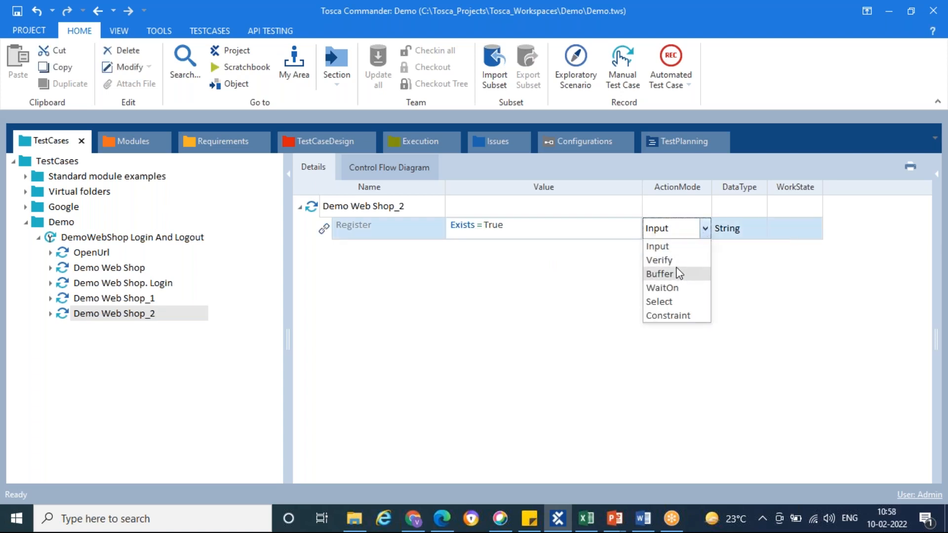
click(660, 274)
click(705, 228)
click(658, 259)
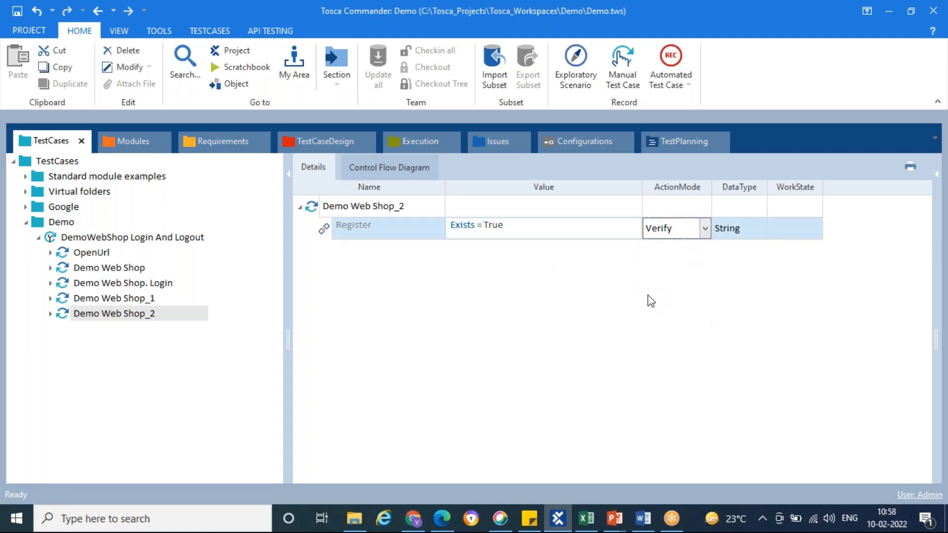
Run the Demo Web Shop_2 test step in ScratchBook
right_click(68, 319)
click(140, 376)
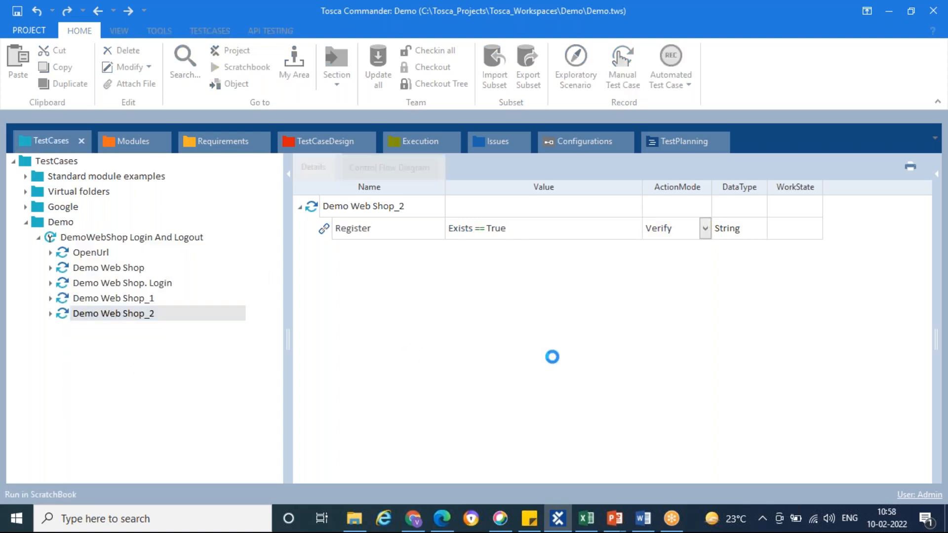
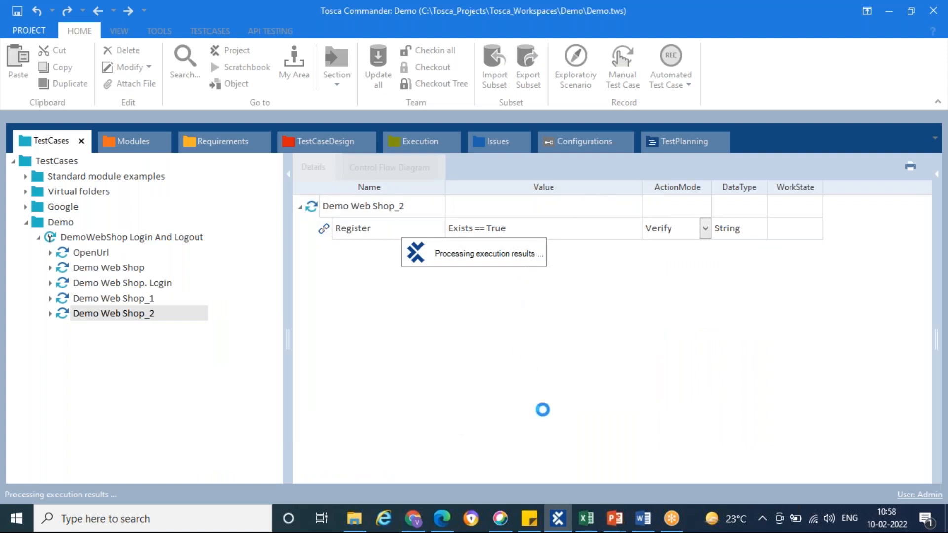
Switch to Excel and check the Click on Logout and Close Browser steps of the manual test case
click(595, 527)
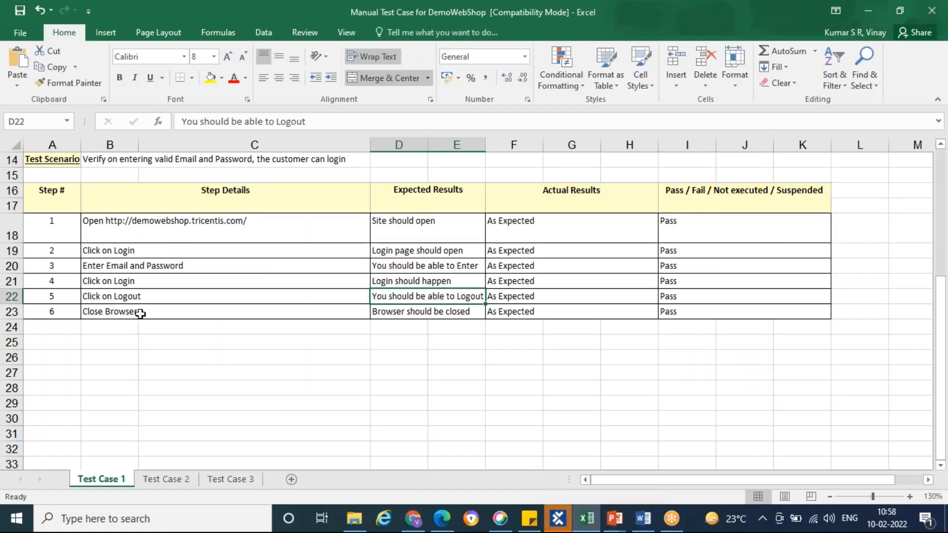
click(210, 296)
click(390, 297)
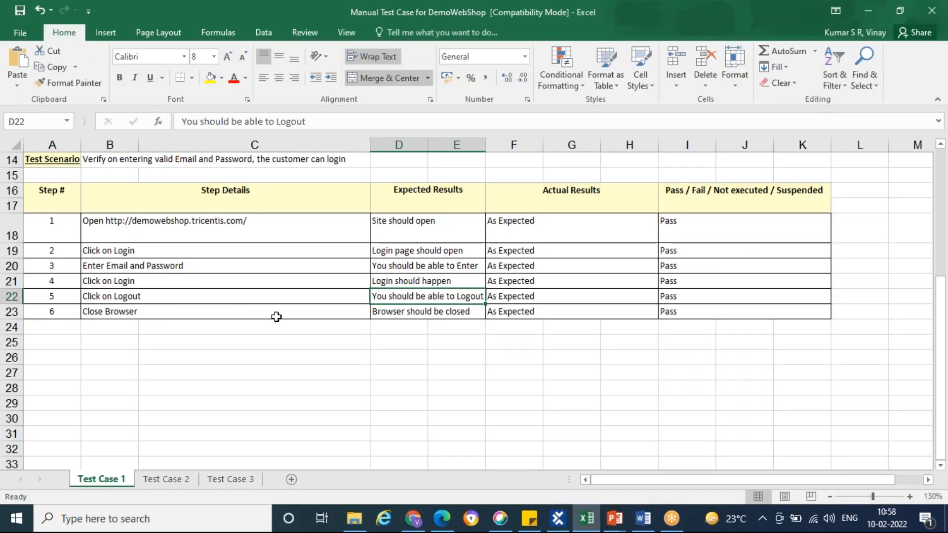
click(216, 311)
Return to Tosca Commander and close the ScratchBook results of Demo Web Shop_2
key(alt+Tab)
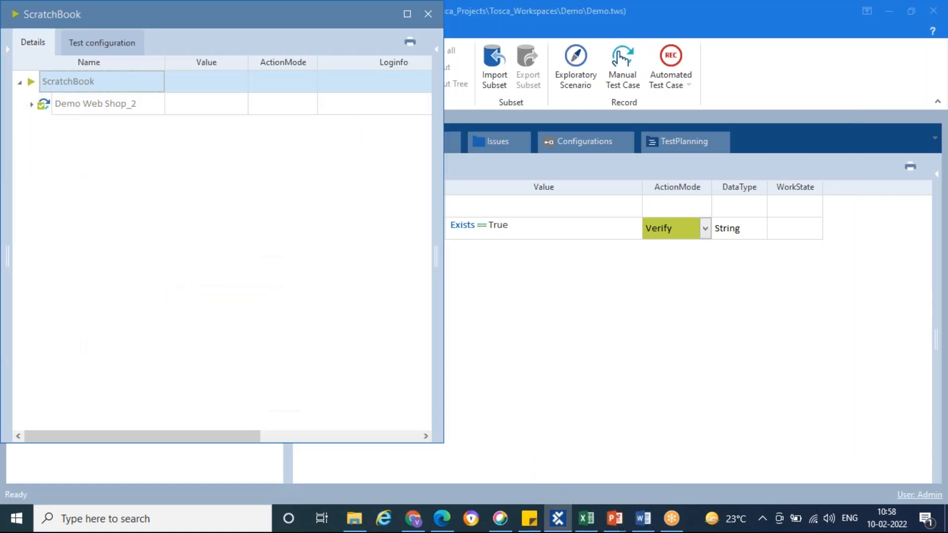
right_click(207, 17)
click(250, 98)
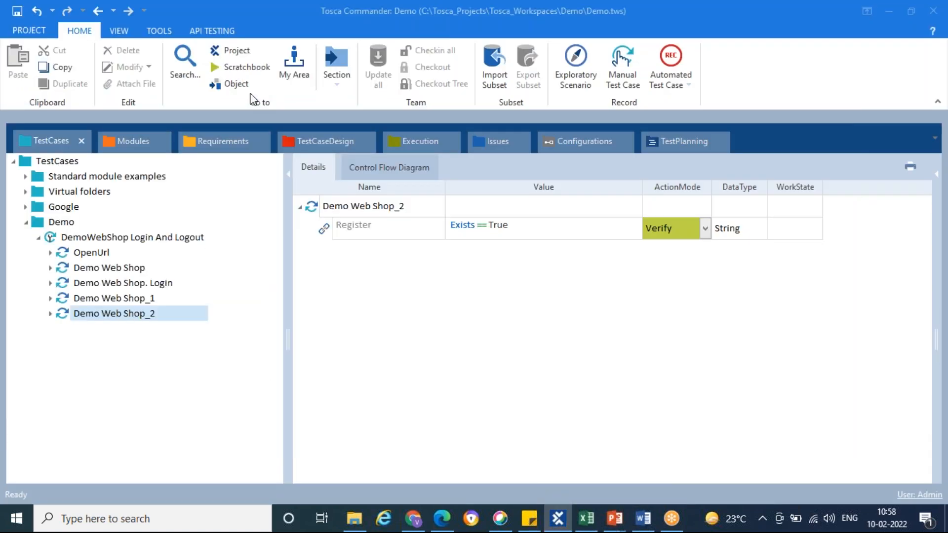
In the modules, collapse the WebShop folder and expand Standard modules down to Basic Windows Operations under TBox Automation Tools
click(127, 142)
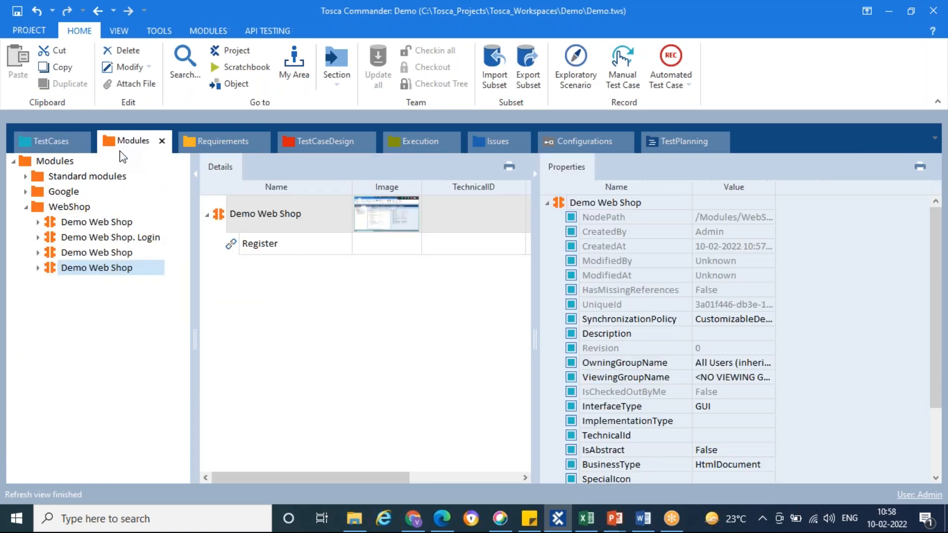
click(26, 207)
click(26, 176)
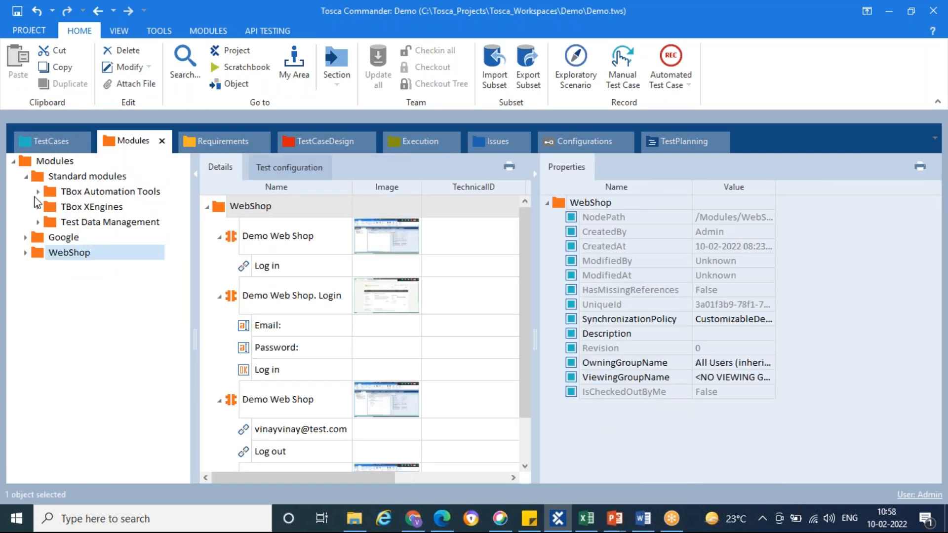
click(37, 192)
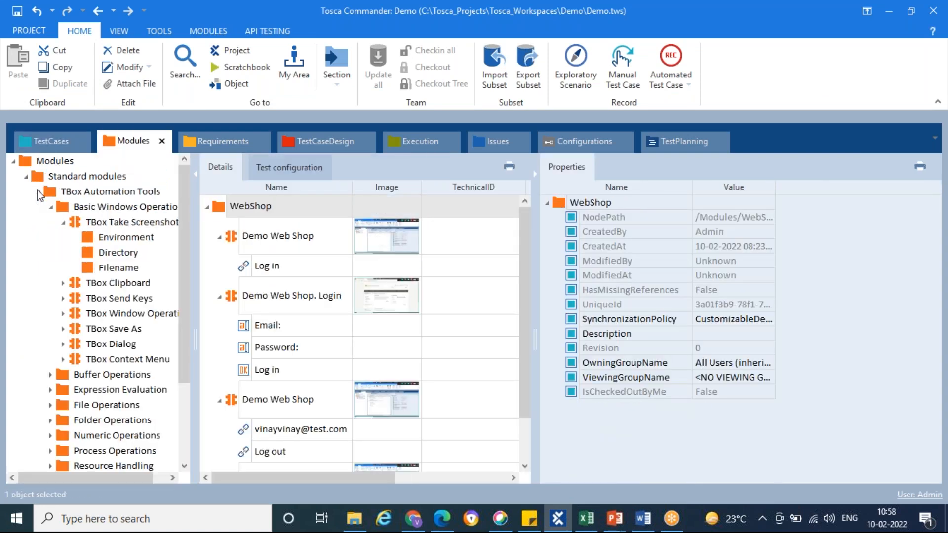
click(59, 223)
click(63, 207)
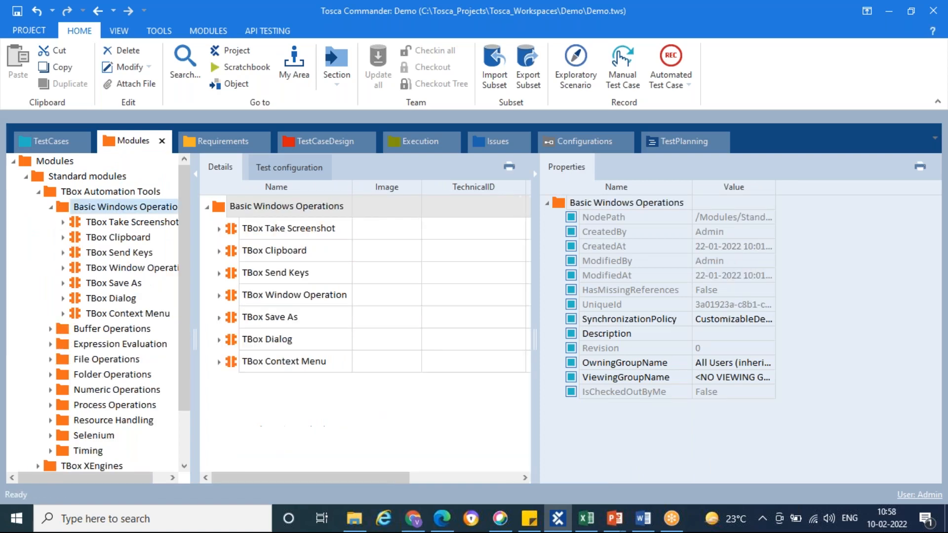
click(51, 208)
click(51, 207)
click(51, 208)
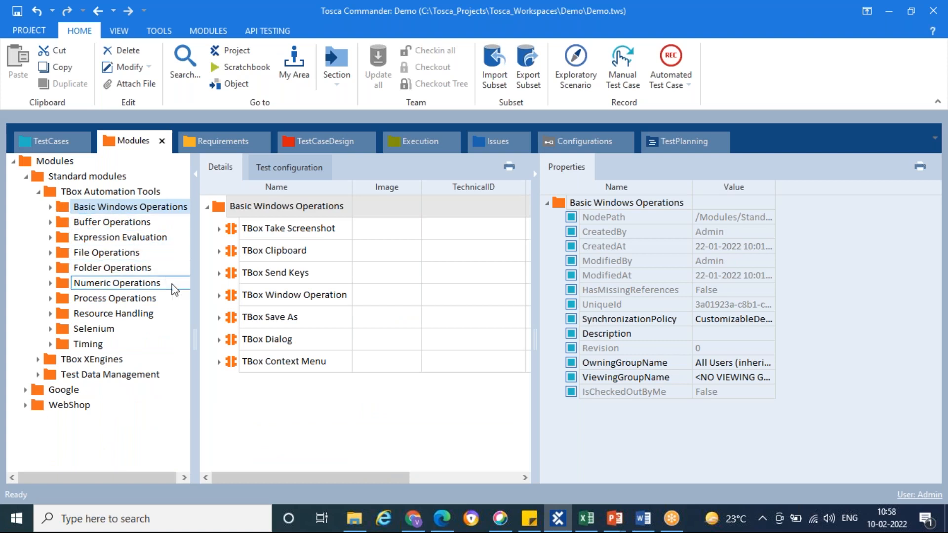
click(51, 208)
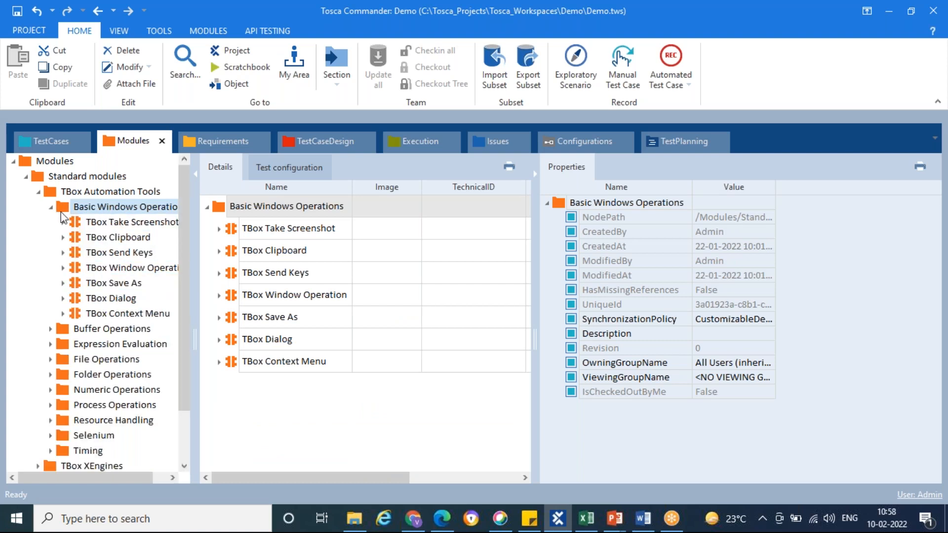
Add the TBox Window Operation module to the "DemoWebShop Login And Logout" test case after Demo Web Shop_2
click(102, 223)
click(109, 268)
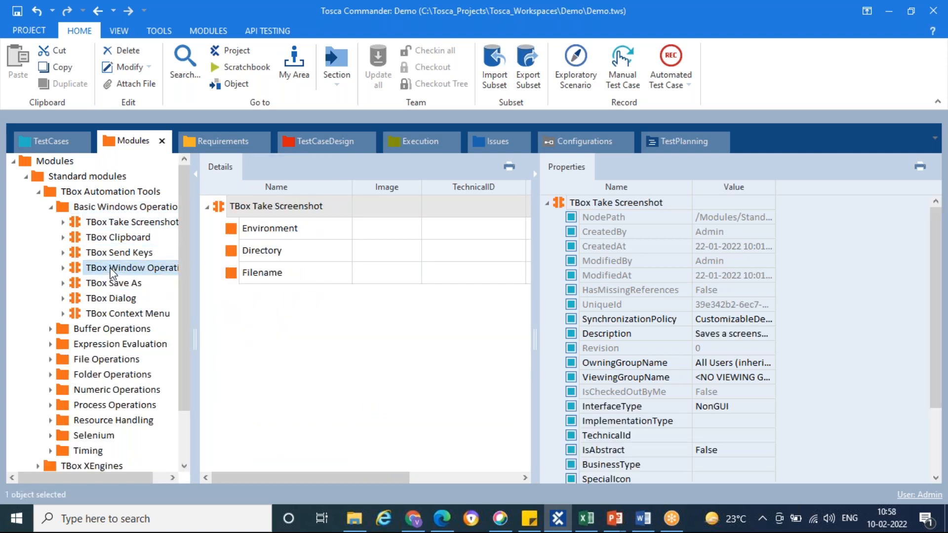
drag(79, 269, 60, 242)
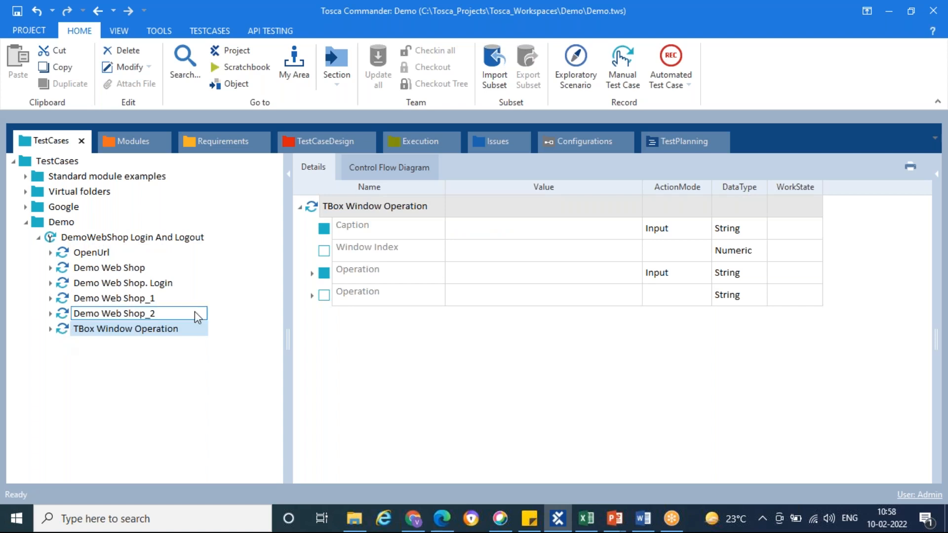
Set the Caption of the TBox Window Operation step to "Demo Web Shop*", checking the browser window's title in Edge
click(507, 229)
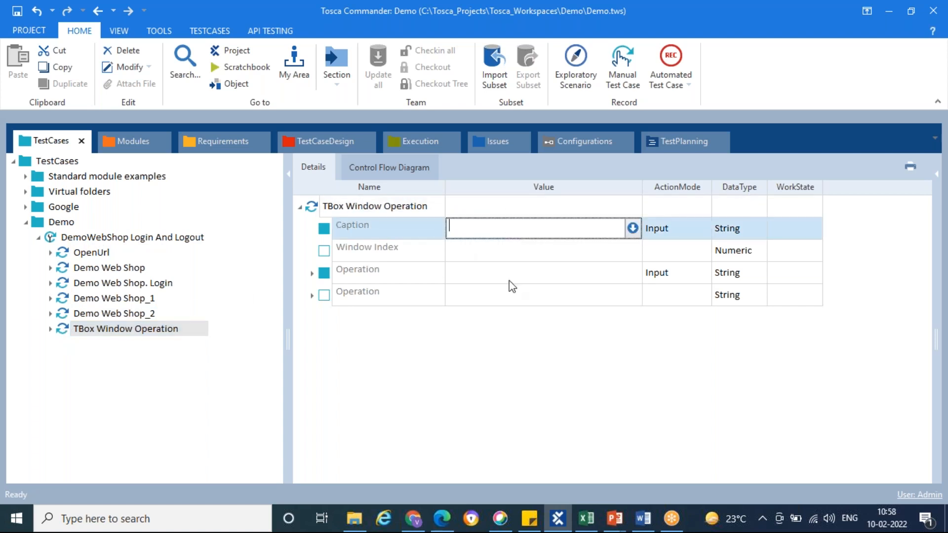
click(442, 519)
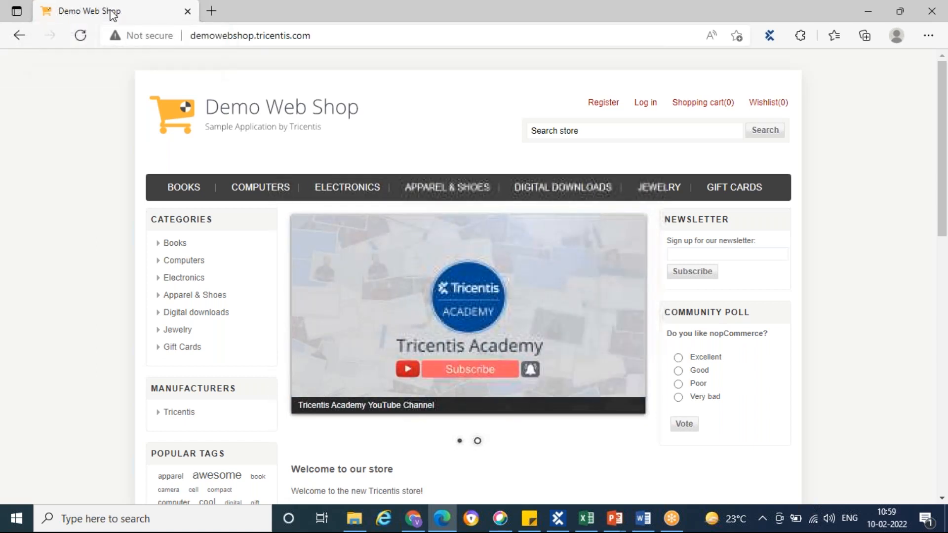
key(alt+Tab)
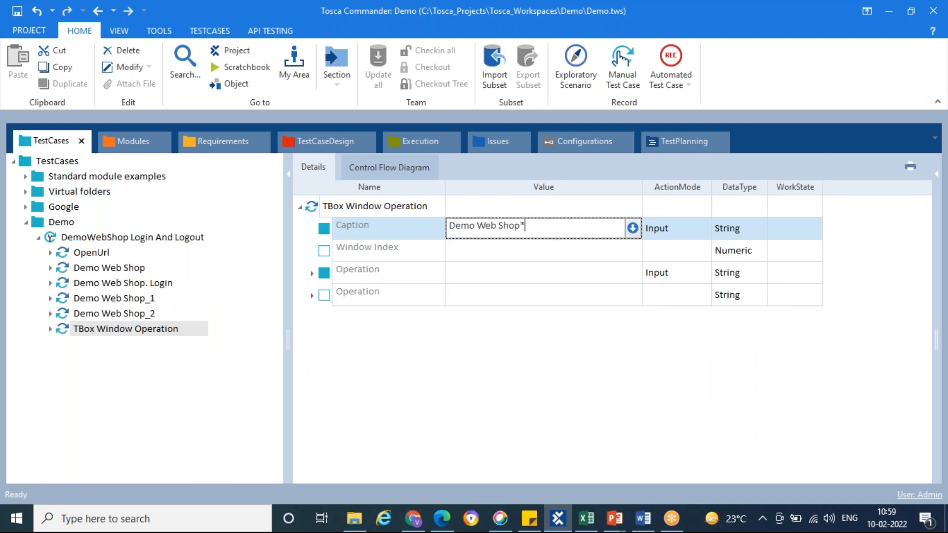
click(468, 353)
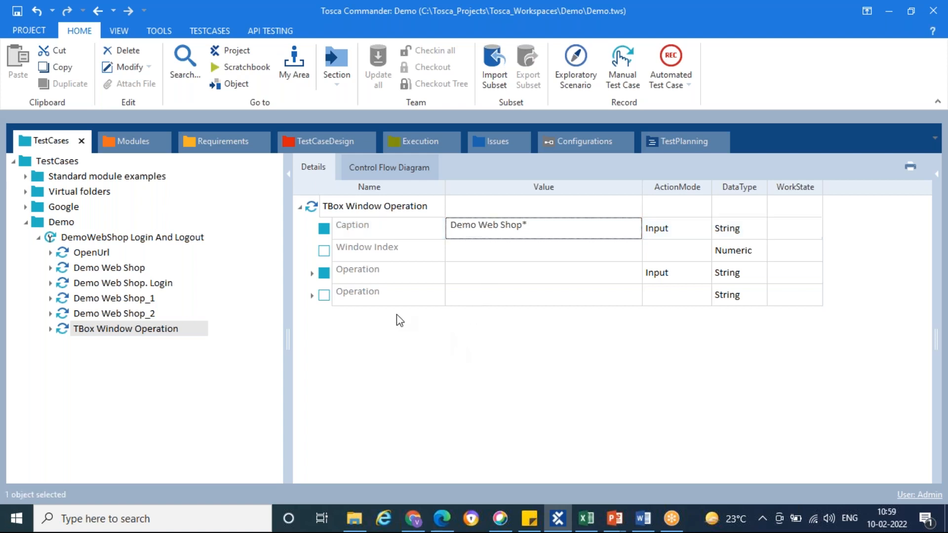
Set the window Operation to Close and run the TBox Window Operation step in ScratchBook
click(324, 274)
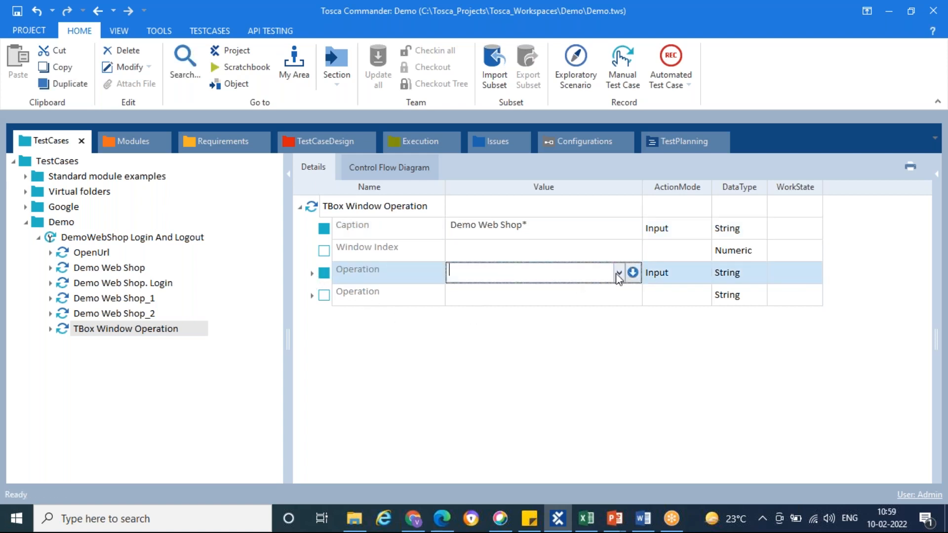
click(620, 272)
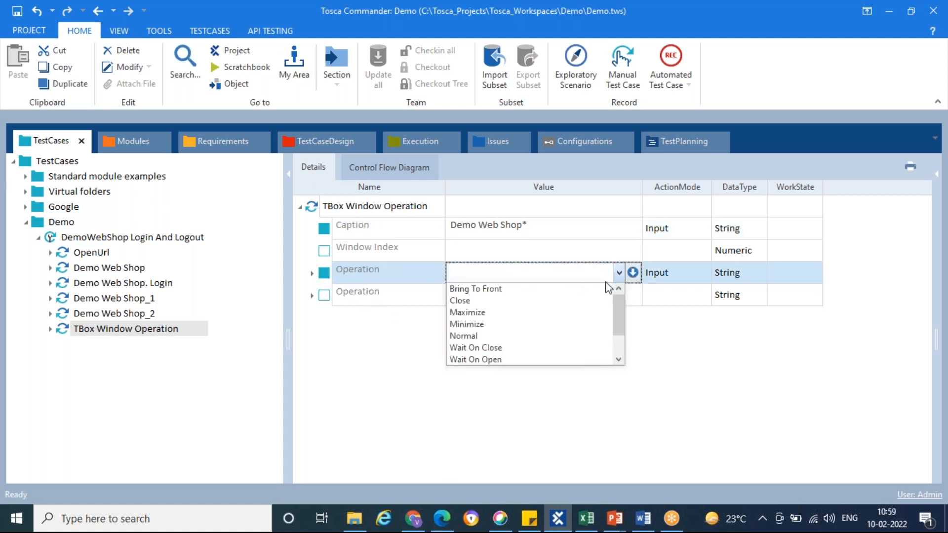
click(478, 301)
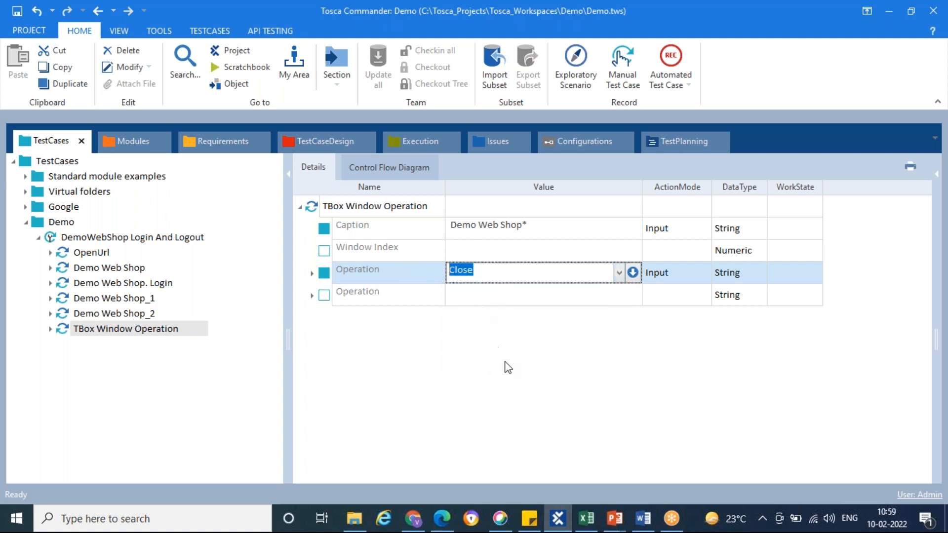
right_click(65, 336)
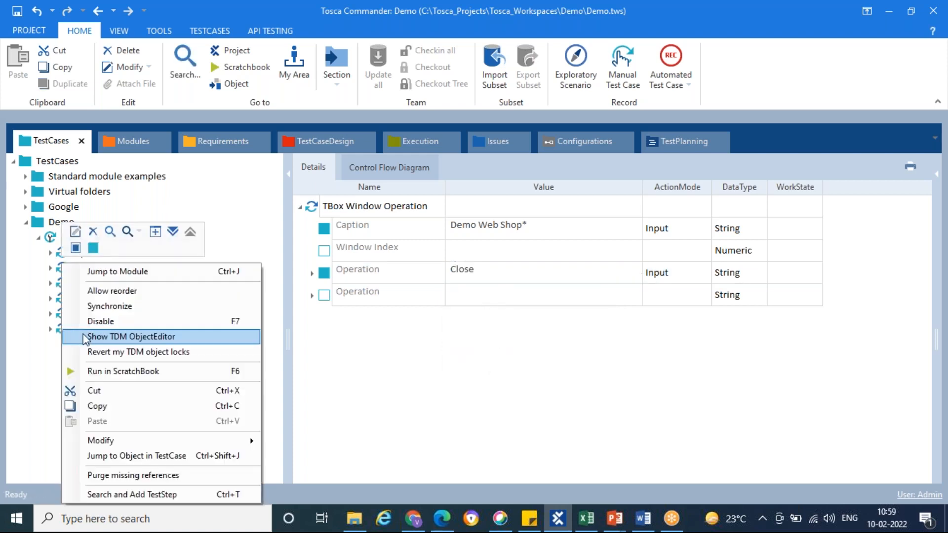
click(137, 371)
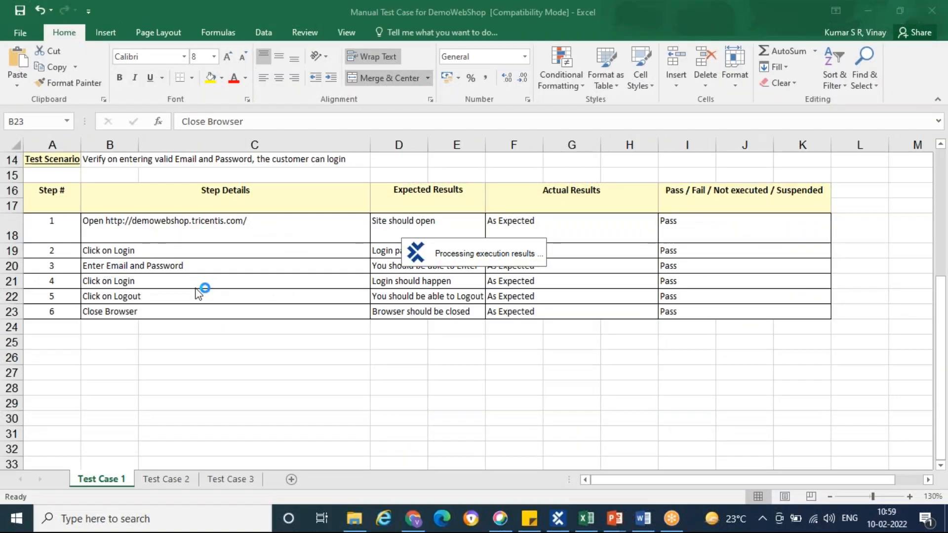
Review the manual test steps in Excel, and return to Tosca Commander to close the ScratchBook results
click(582, 520)
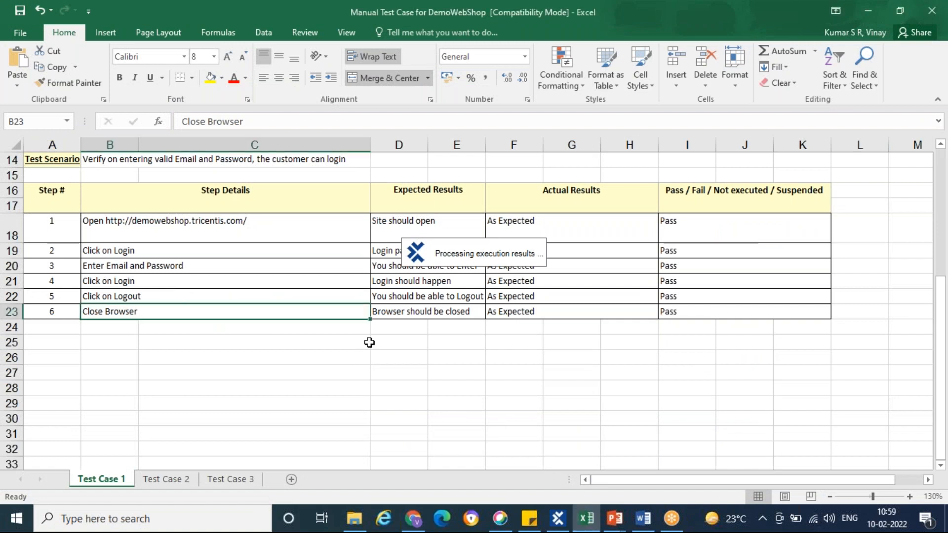
click(112, 226)
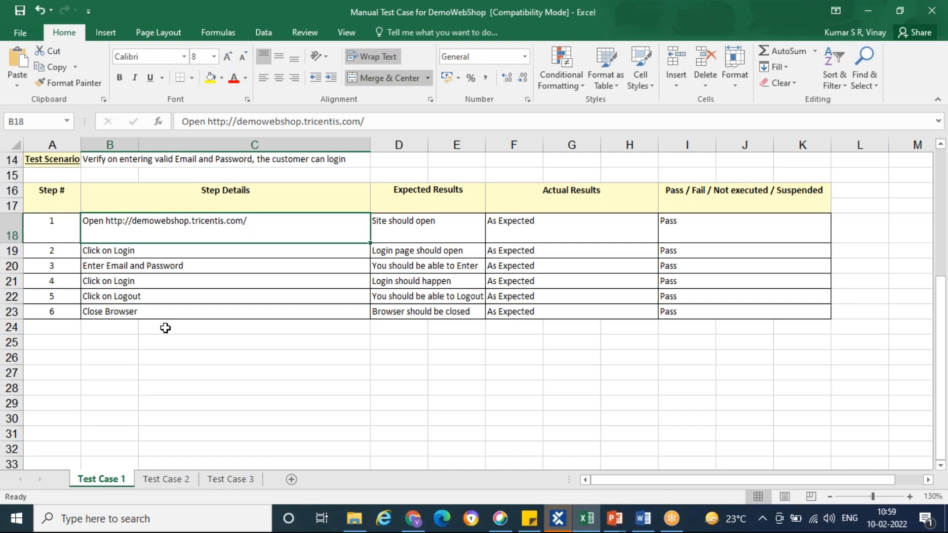
click(556, 517)
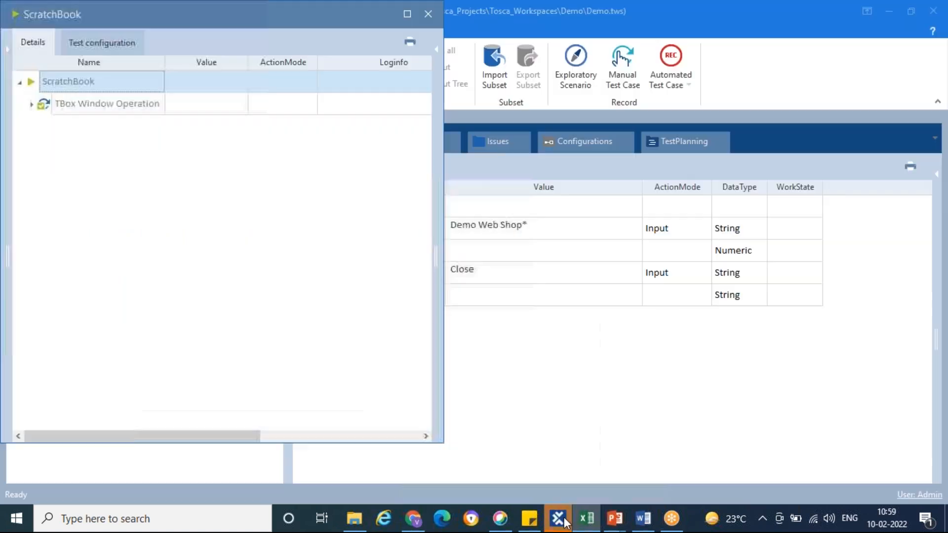
right_click(190, 19)
click(225, 97)
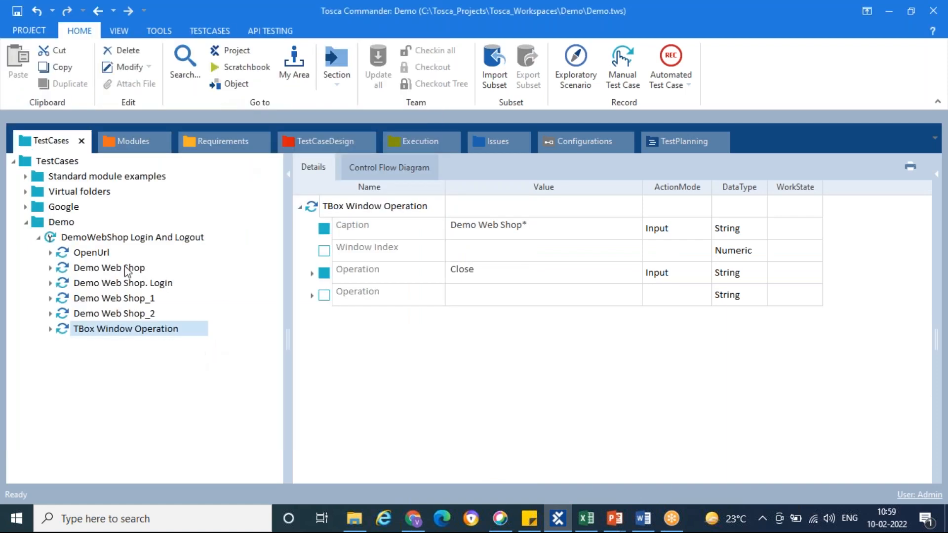
click(118, 237)
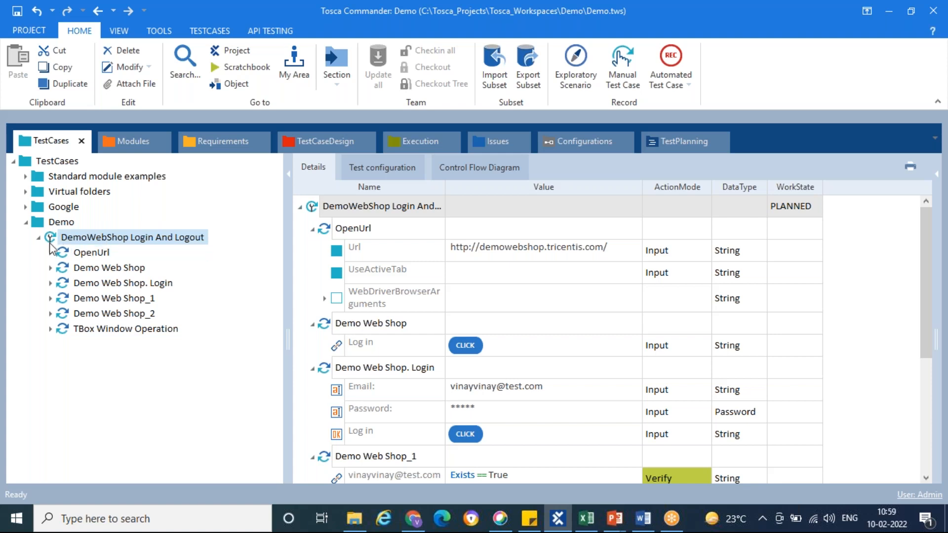
click(64, 241)
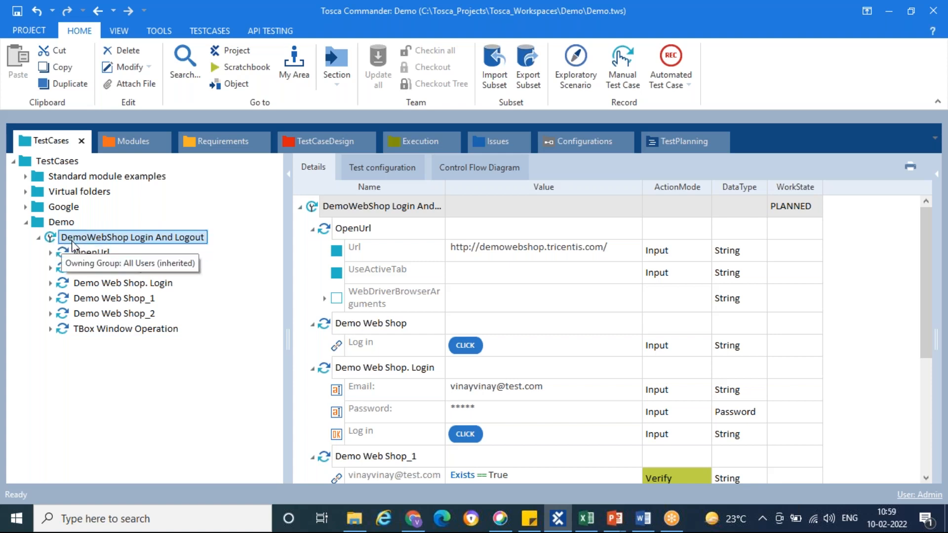
right_click(50, 241)
key(Escape)
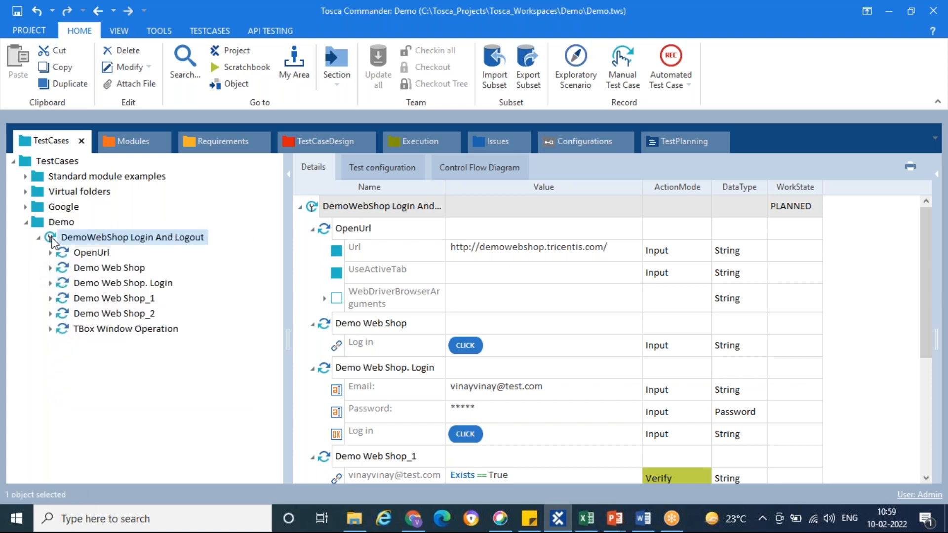
right_click(52, 239)
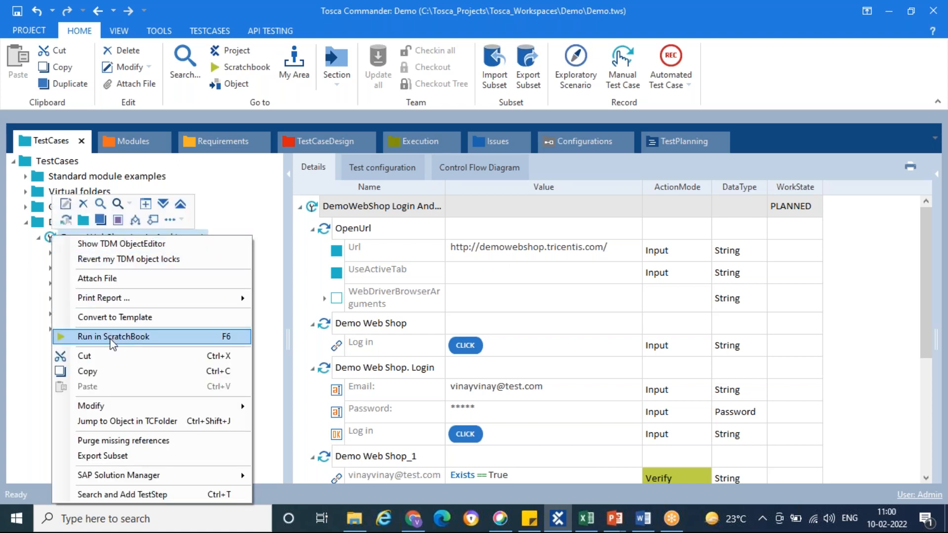
click(22, 327)
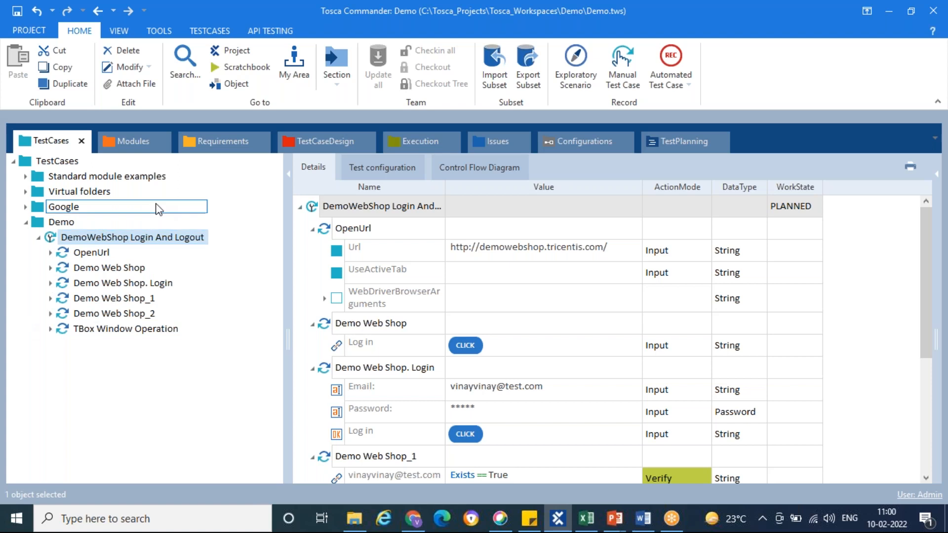
Create a folder named "Demo" under ExecutionLists in the Execution section
click(413, 140)
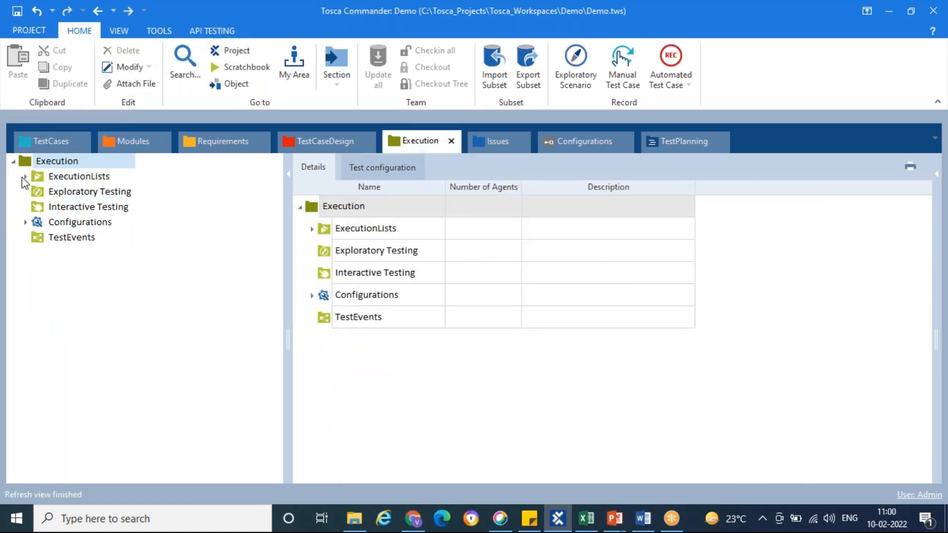
click(26, 177)
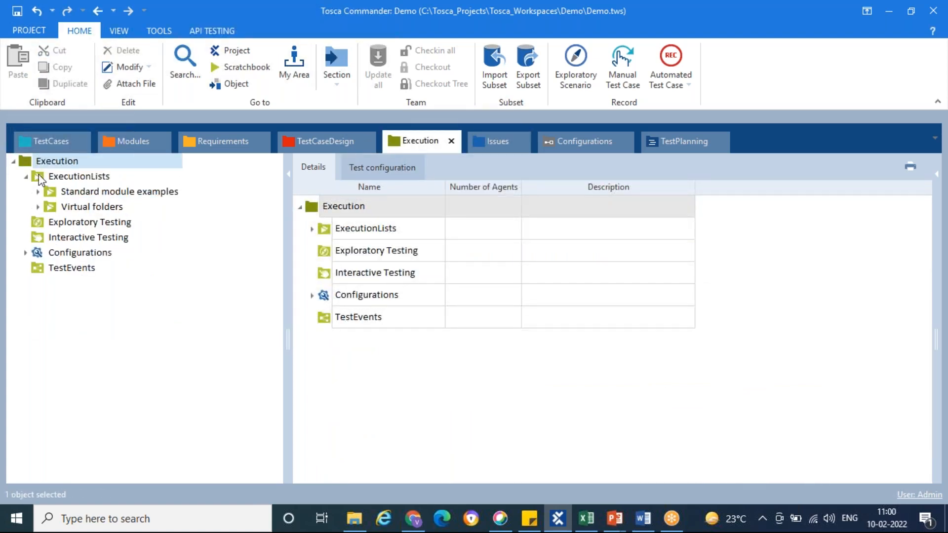
right_click(40, 178)
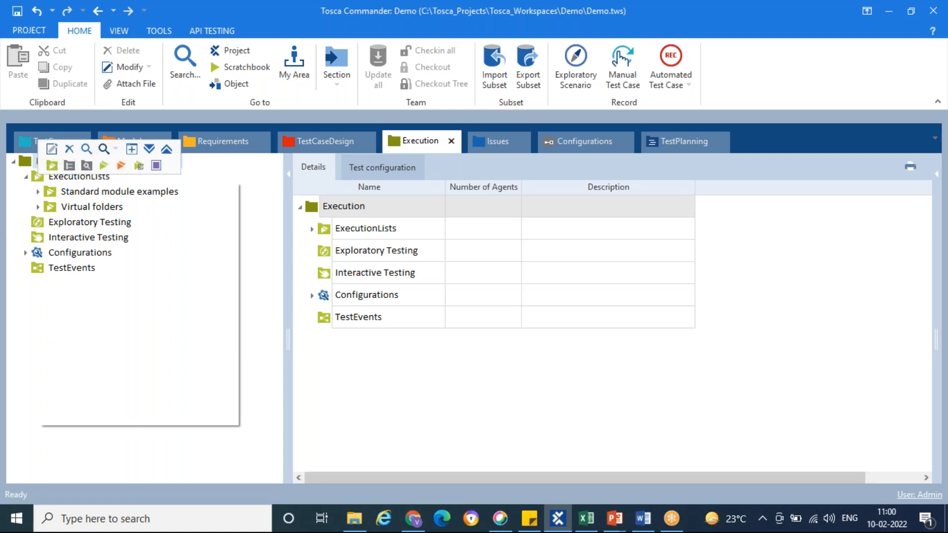
click(50, 165)
text(Demo)
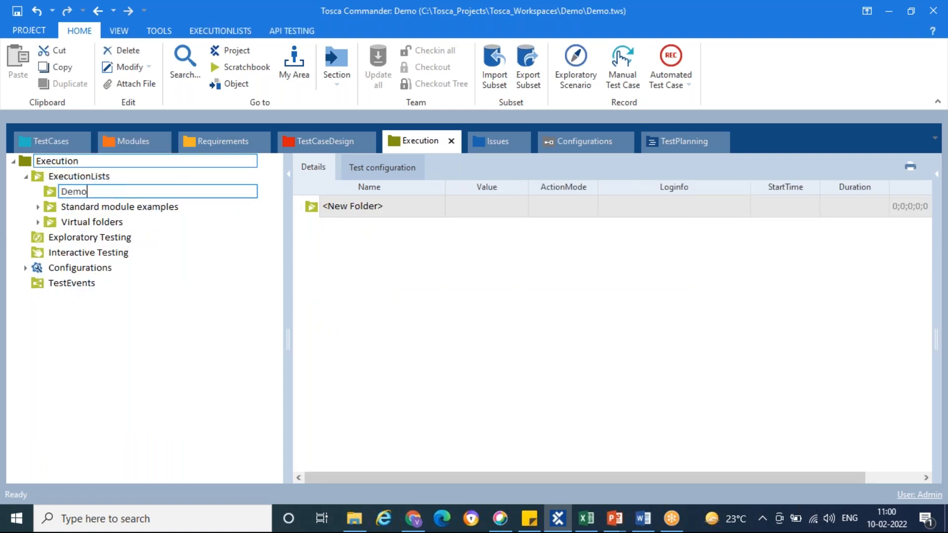
key(Return)
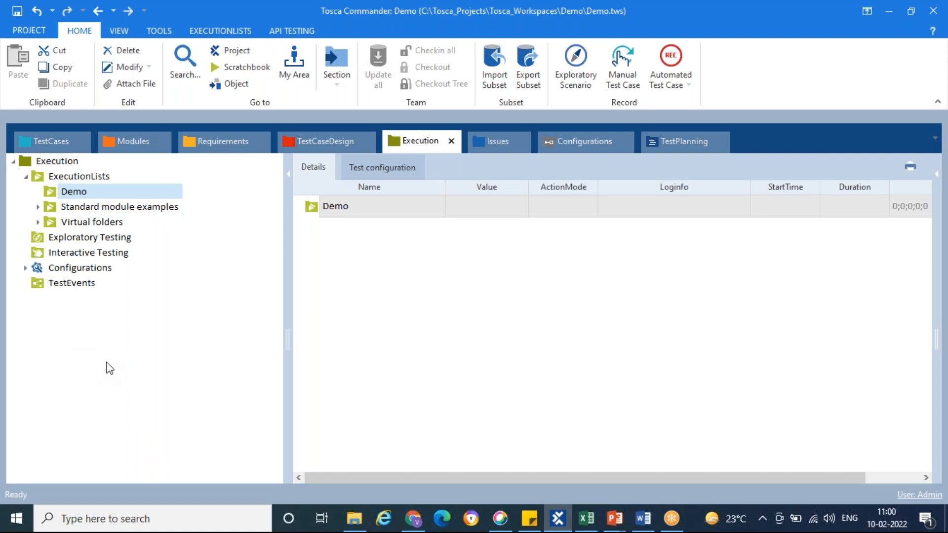
Add the DemoWebShop Login And Logout test case to the Demo execution folder as a new ExecutionList named "DemoWebShop"
click(54, 144)
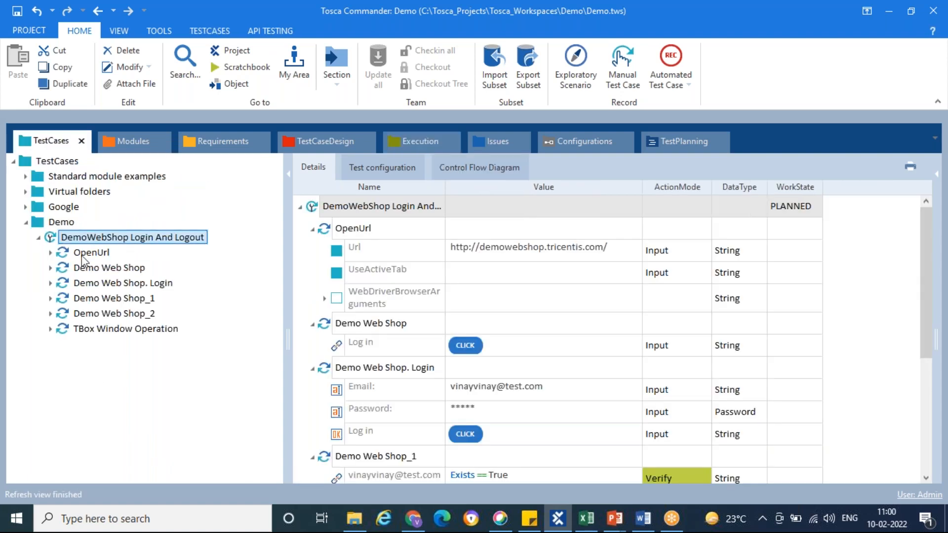
drag(49, 242, 49, 195)
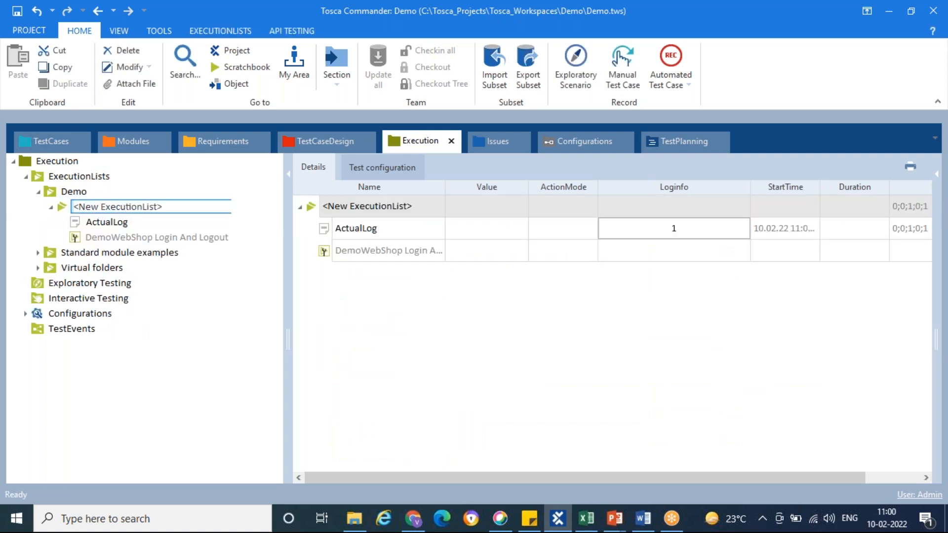
drag(164, 206, 74, 204)
text(Dem)
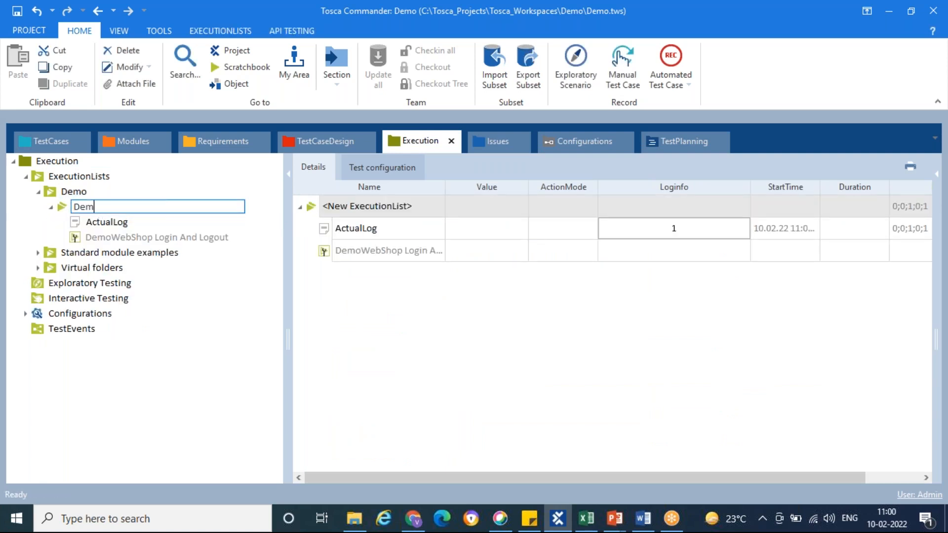
text(oWebSH)
key(Return)
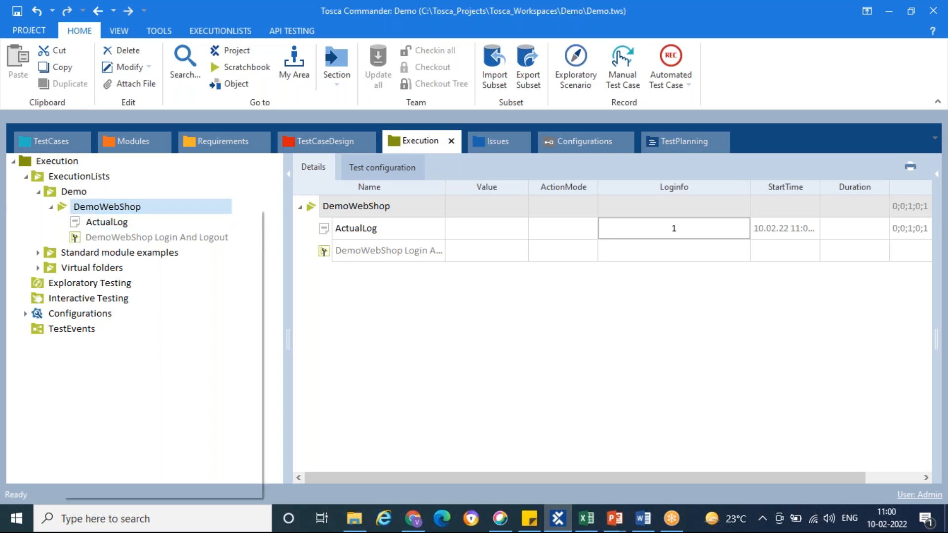
Run the DemoWebShop ExecutionList, logging in to the shop with the customer's email and account password and logging out, and return to Tosca Commander
right_click(63, 212)
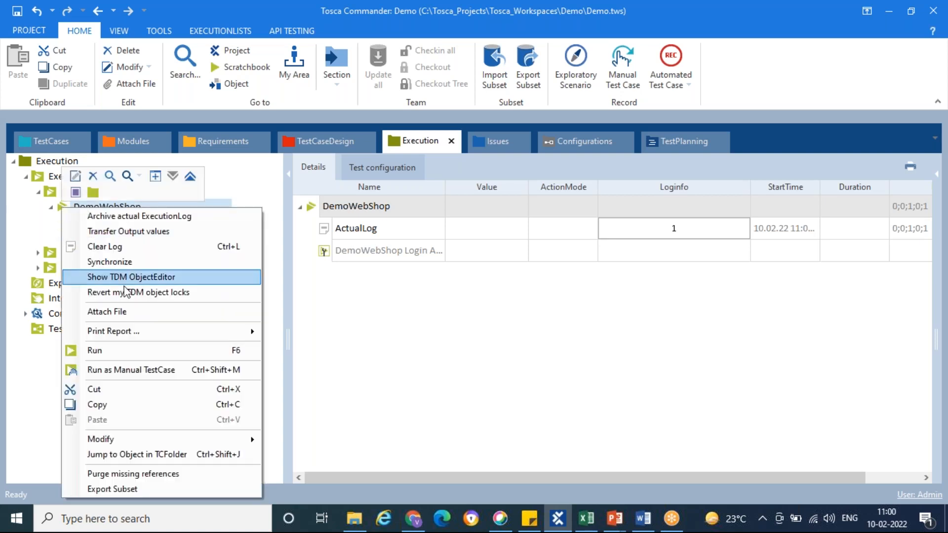
click(114, 350)
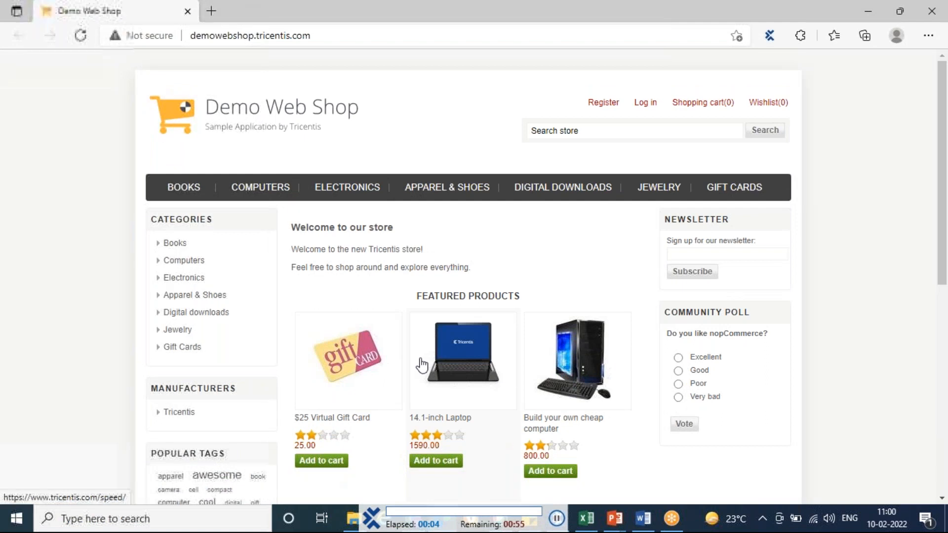
click(643, 106)
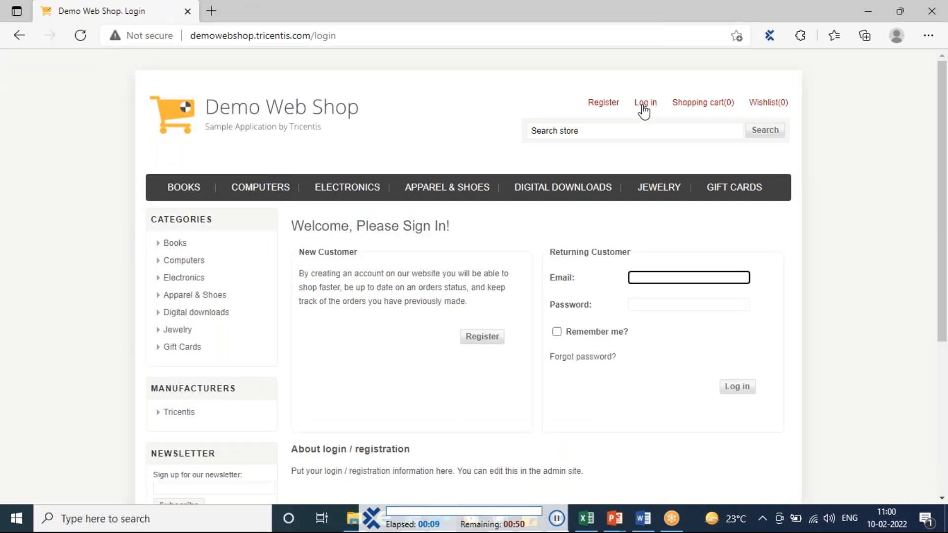
text(vinayvinay@test.com)
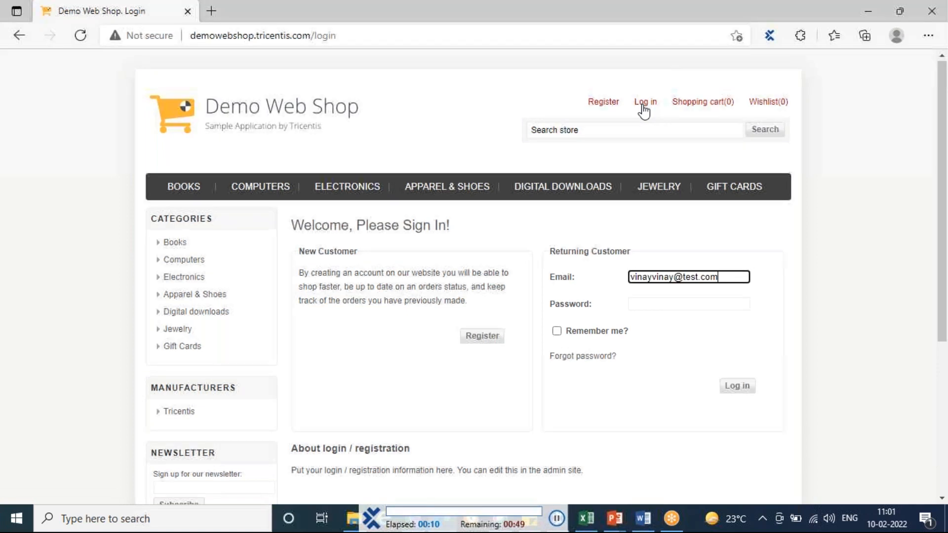
key(Tab)
text(••••••)
click(737, 278)
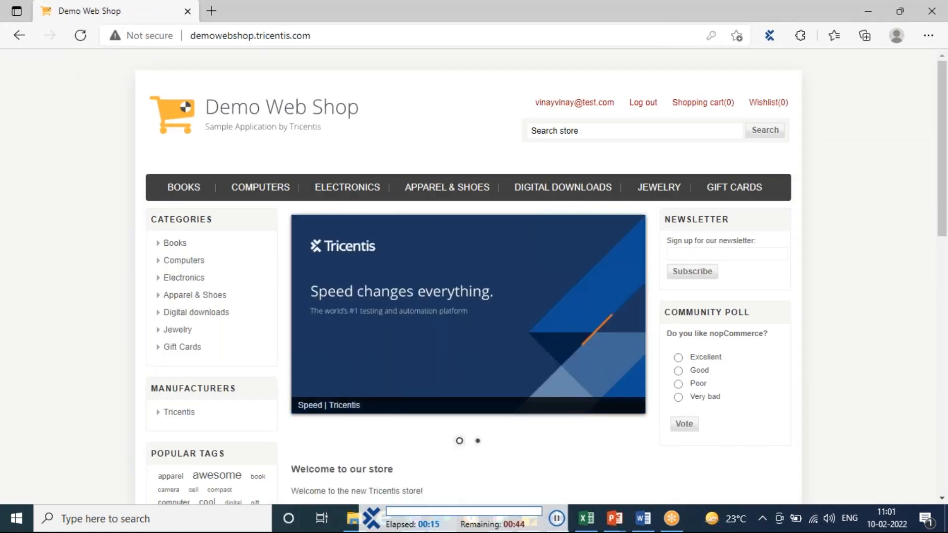
click(642, 107)
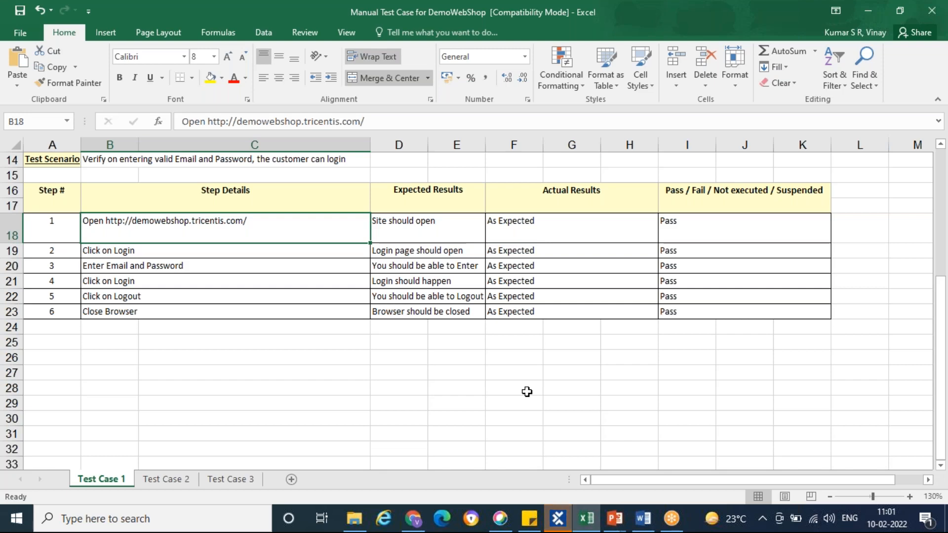
click(563, 519)
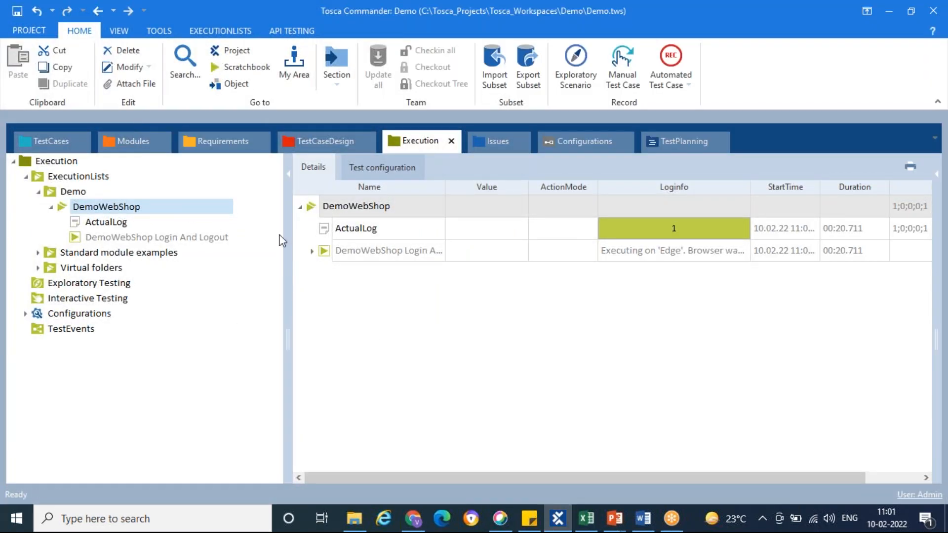
Expand all entries of the DemoWebShop Login And Logout execution log and examine the logged test steps
click(312, 253)
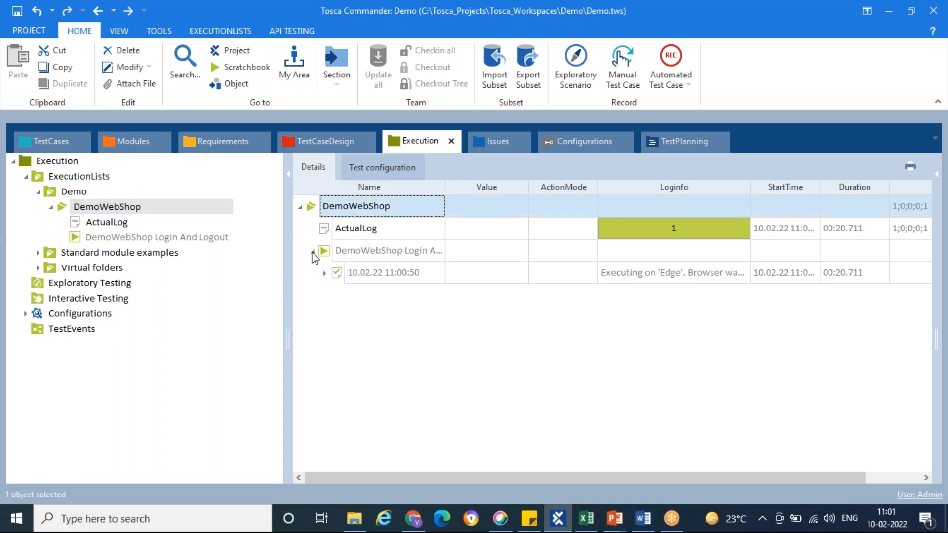
click(324, 274)
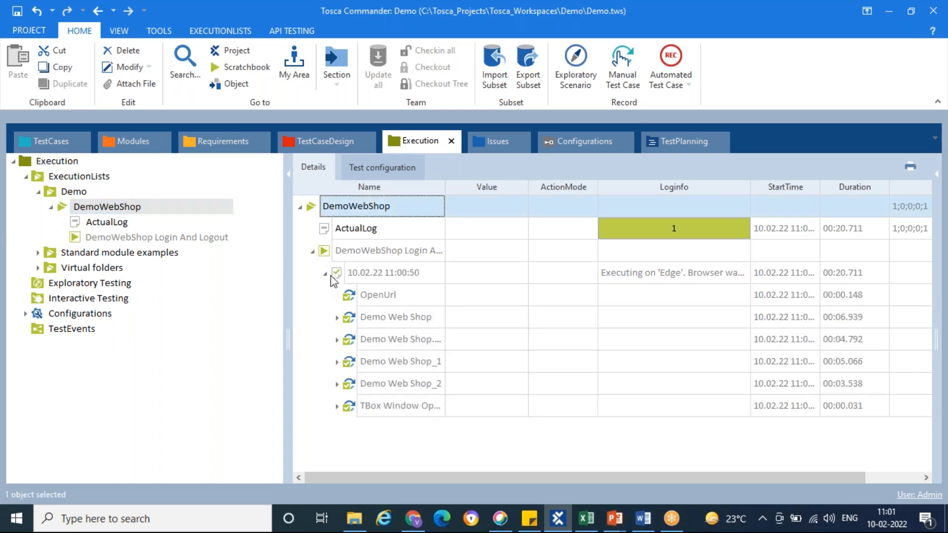
click(325, 252)
click(438, 178)
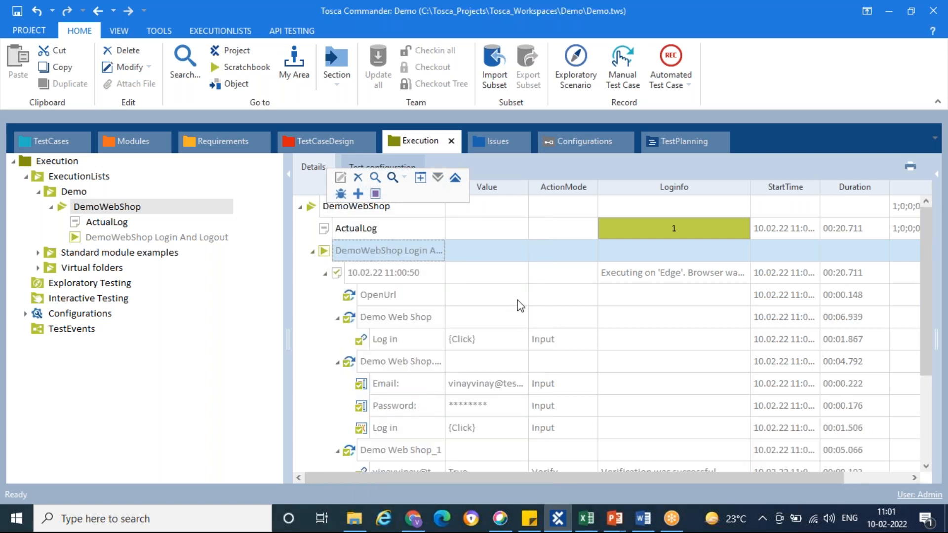
click(482, 339)
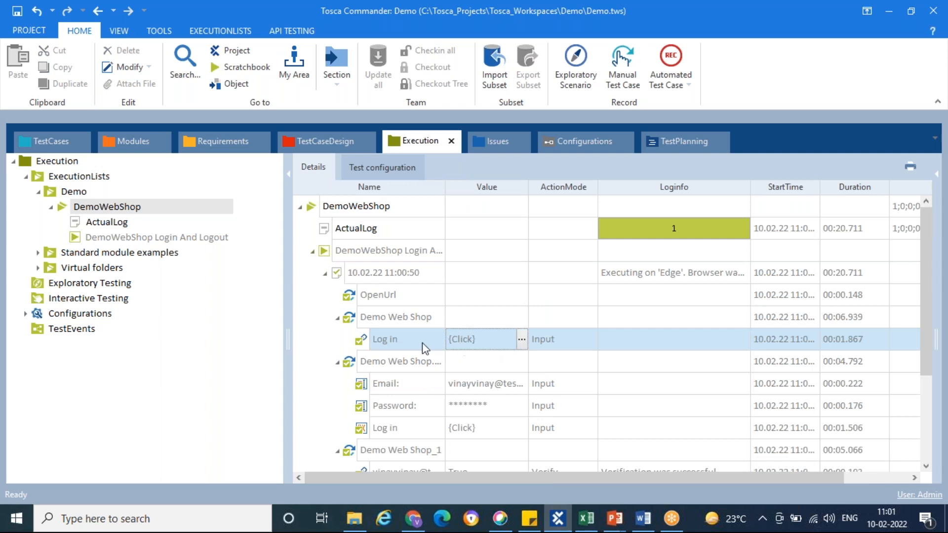
scroll(423, 347, down, 1)
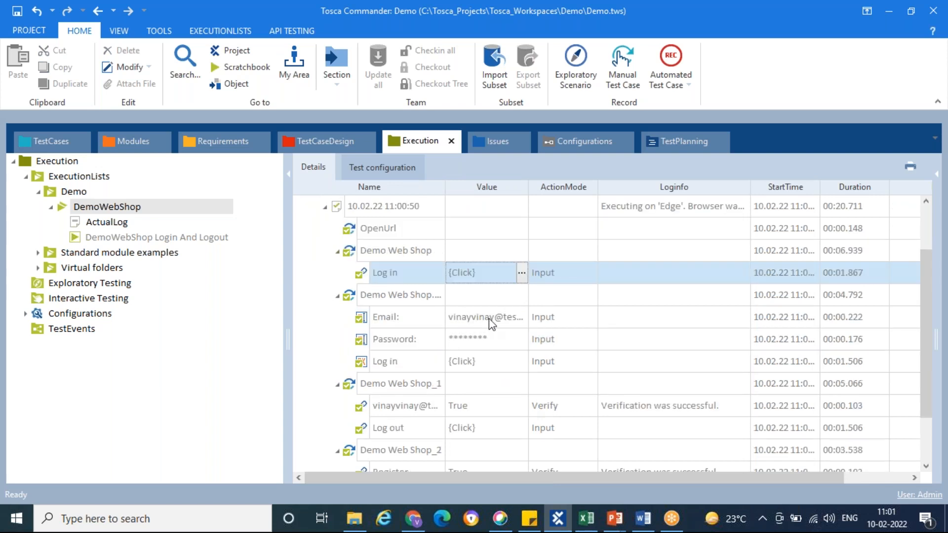
scroll(493, 362, down, 1)
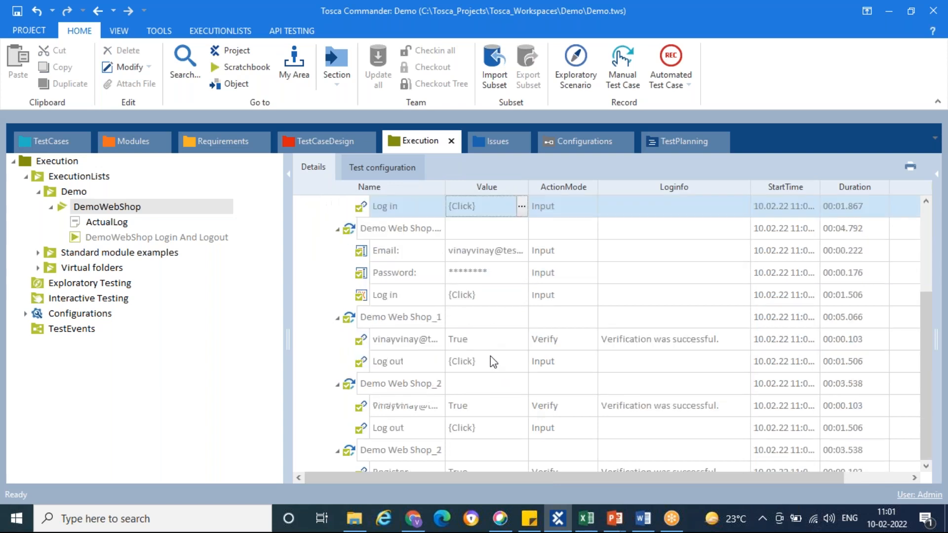
Read the full Loginfo details of the Demo Web Shop_1 and Demo Web Shop_2 verifications and the window Close operation
click(711, 340)
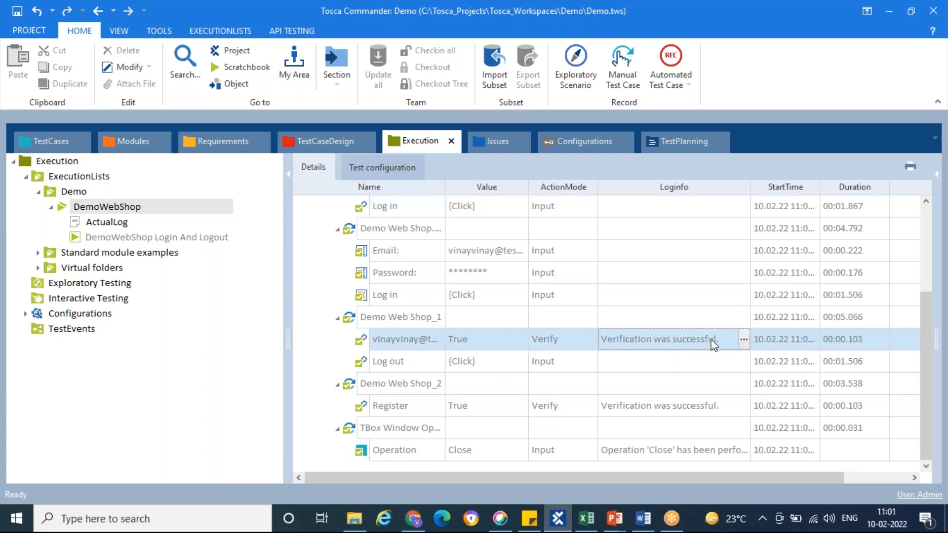
click(743, 340)
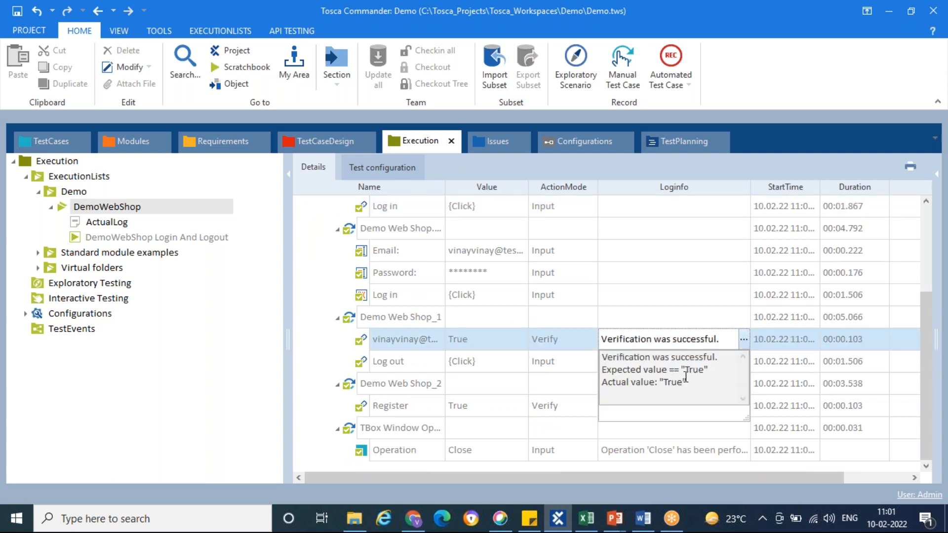
click(743, 340)
click(712, 409)
click(743, 406)
click(744, 407)
click(745, 451)
click(744, 450)
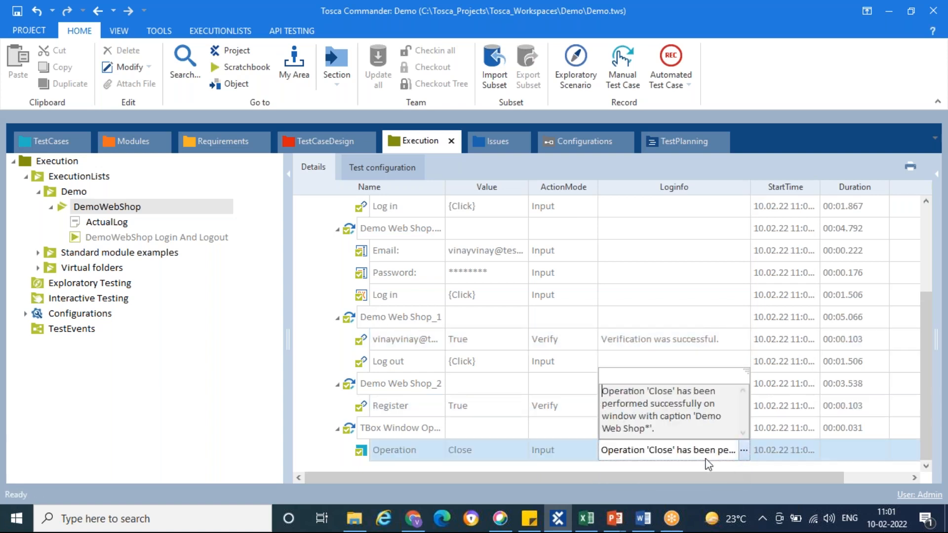
click(744, 451)
Collapse the run's log entry and widen the StartTime column to read the execution start time, duration and browser information
click(766, 282)
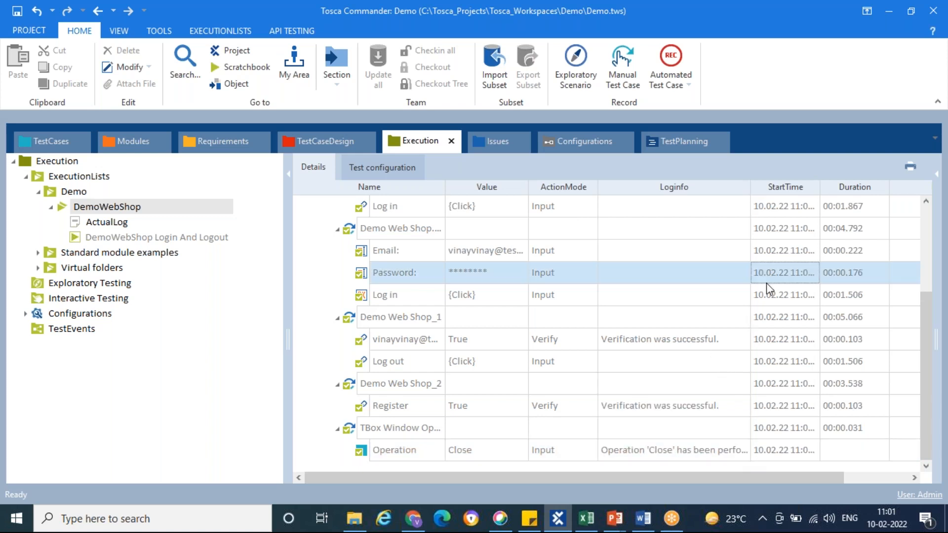
scroll(766, 283, up, 2)
click(326, 274)
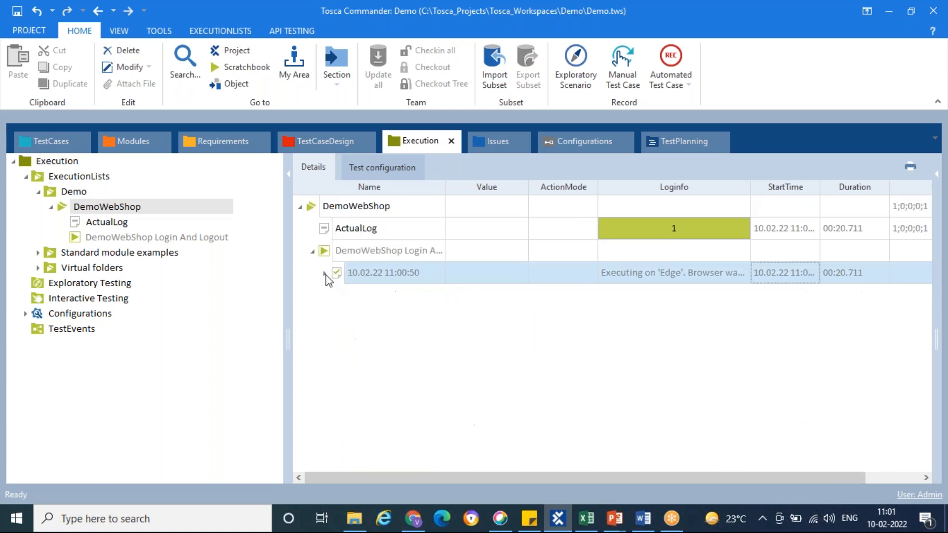
drag(820, 193, 842, 194)
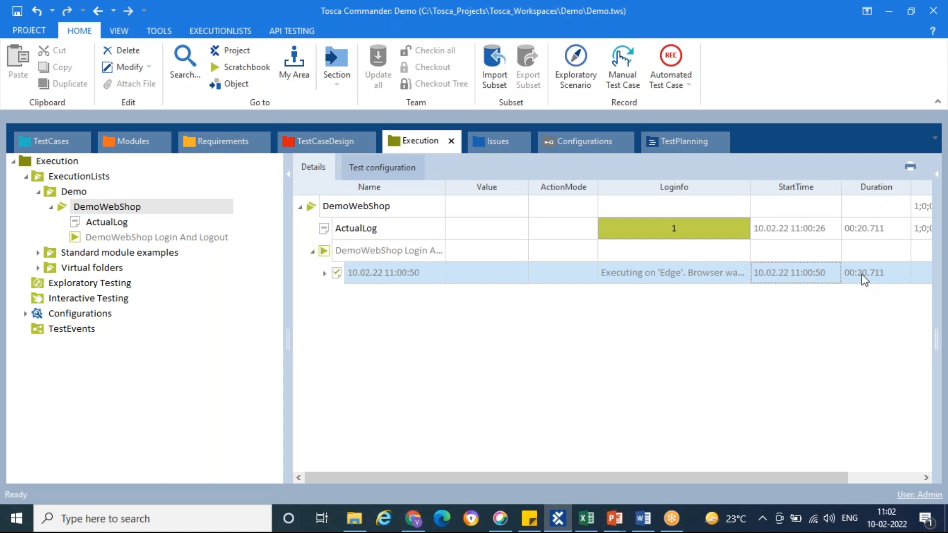
drag(846, 477, 795, 479)
mouse_move(383, 271)
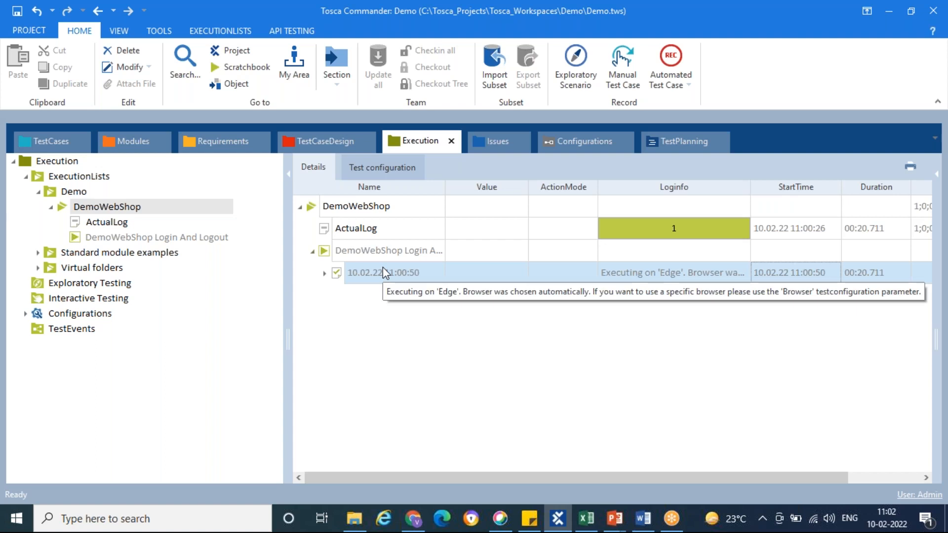
click(326, 252)
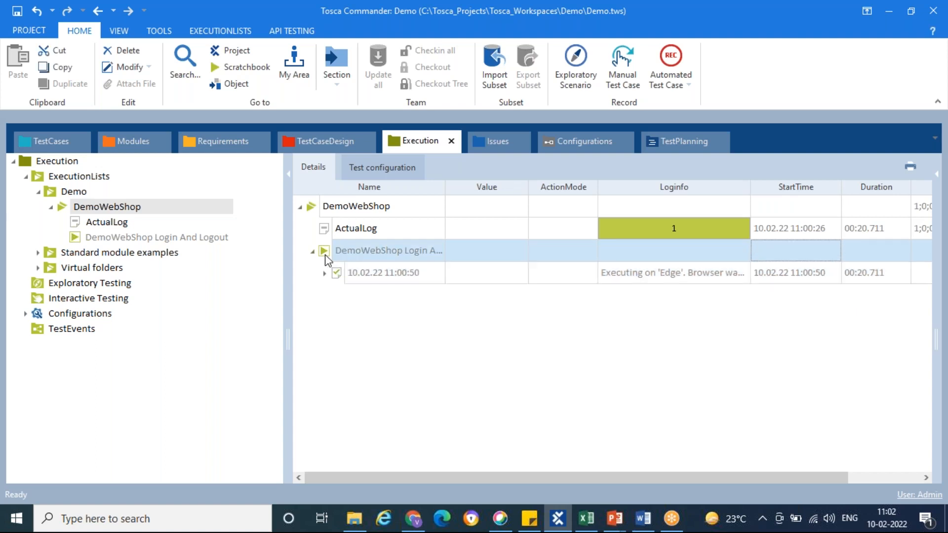
click(912, 167)
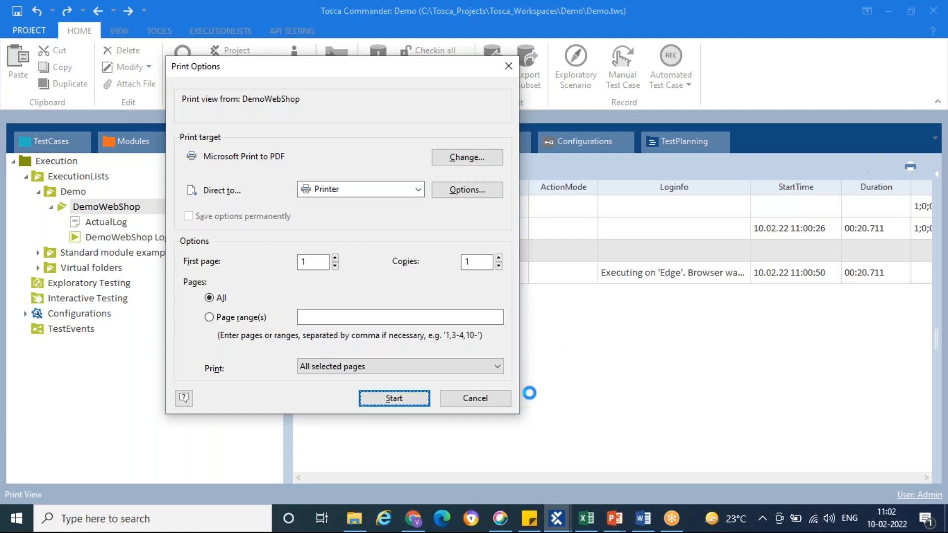
click(478, 406)
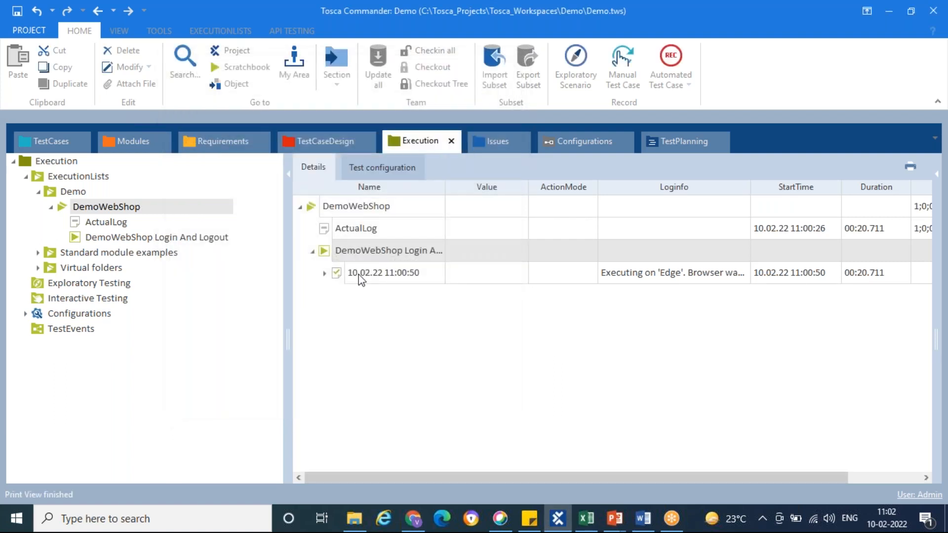
Expand the whole run log and export the DemoWebShop print view to the Desktop in Adobe PDF Format as "export"
right_click(360, 277)
click(470, 245)
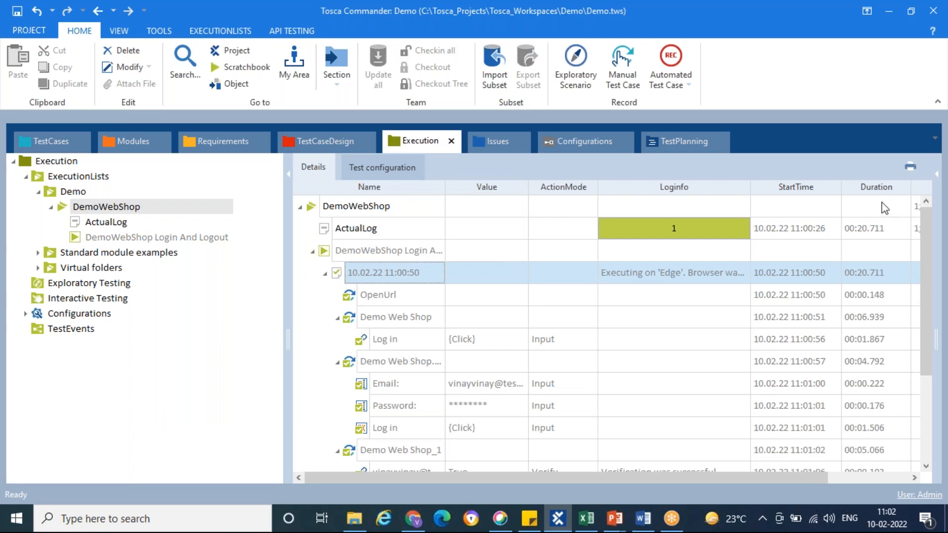
click(911, 169)
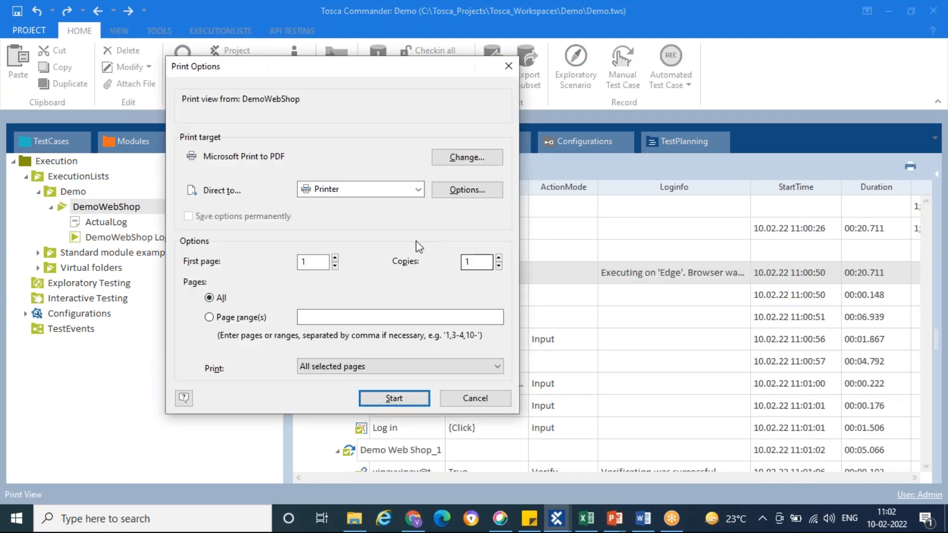
click(406, 199)
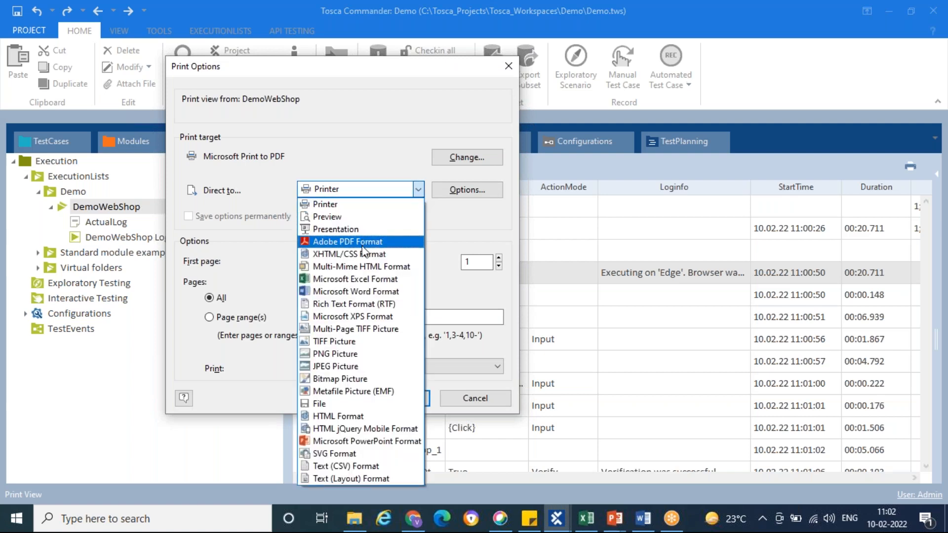
click(363, 251)
click(400, 398)
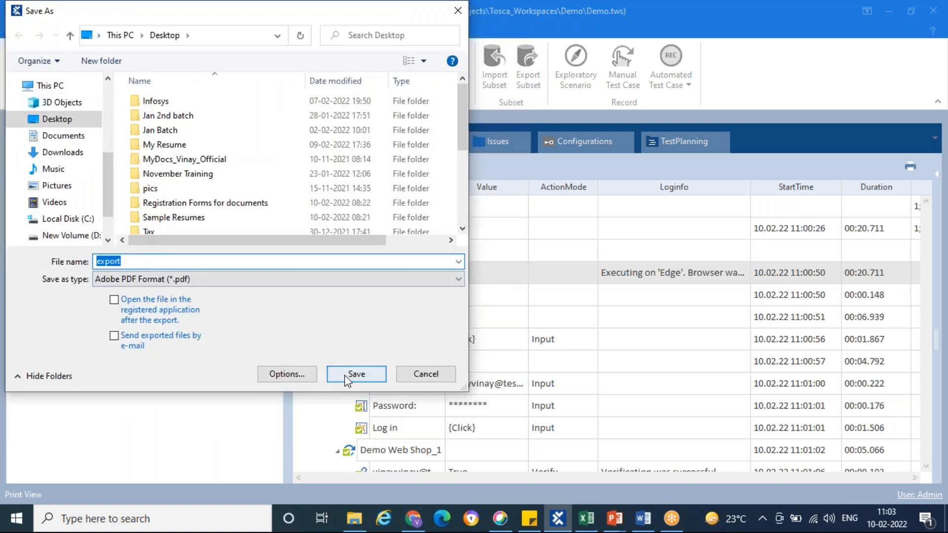
click(348, 376)
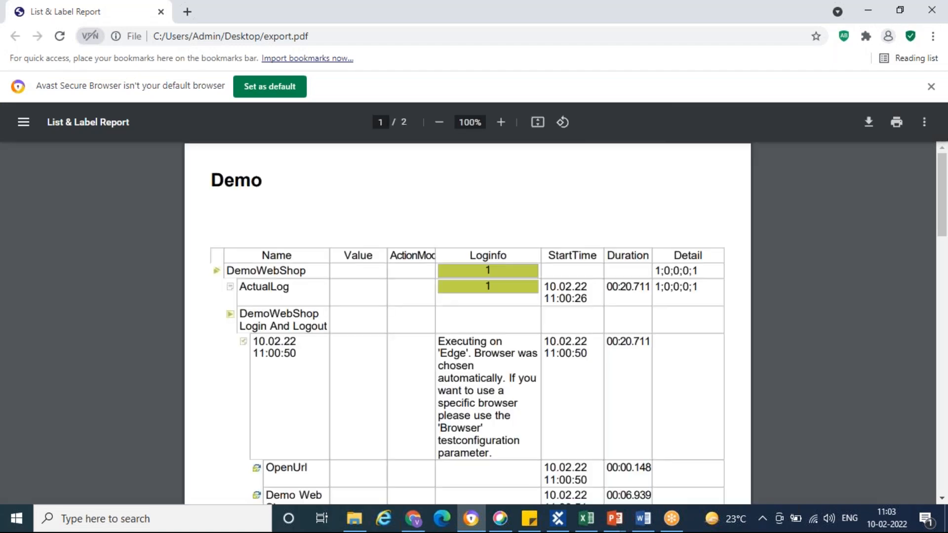
Look through both pages of the exported report export.pdf in the browser
scroll(441, 289, down, 14)
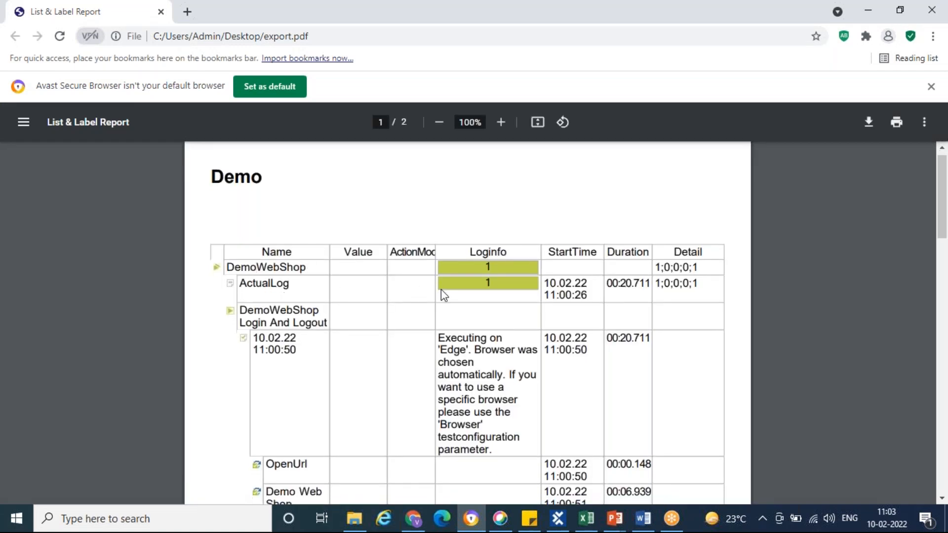
scroll(441, 291, down, 9)
scroll(441, 291, up, 16)
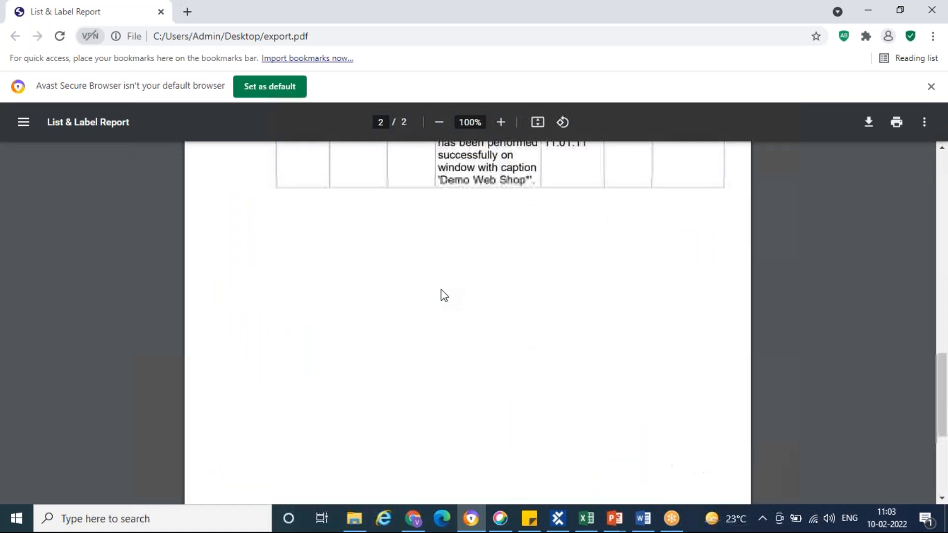
scroll(441, 290, up, 6)
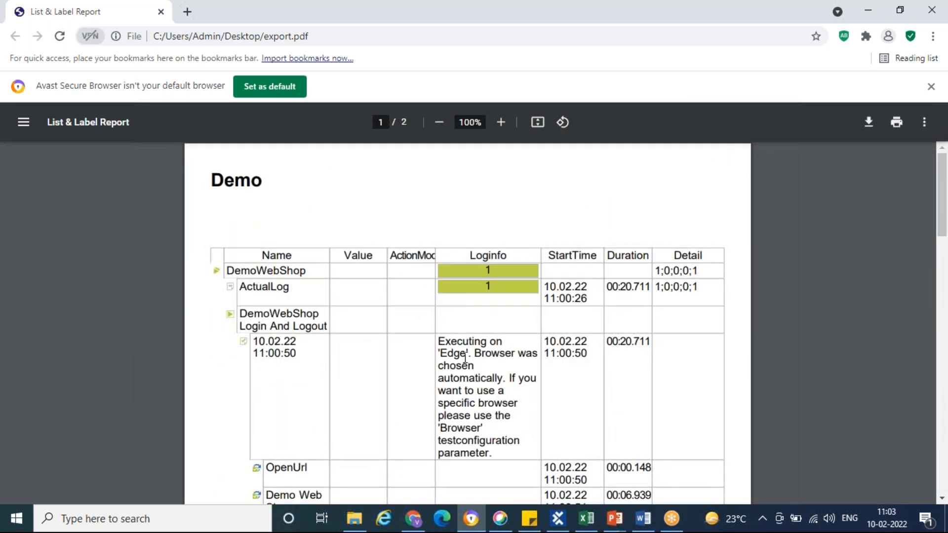
Review page 1 of export.pdf again and minimize the browser to return to Tosca Commander
scroll(384, 363, down, 4)
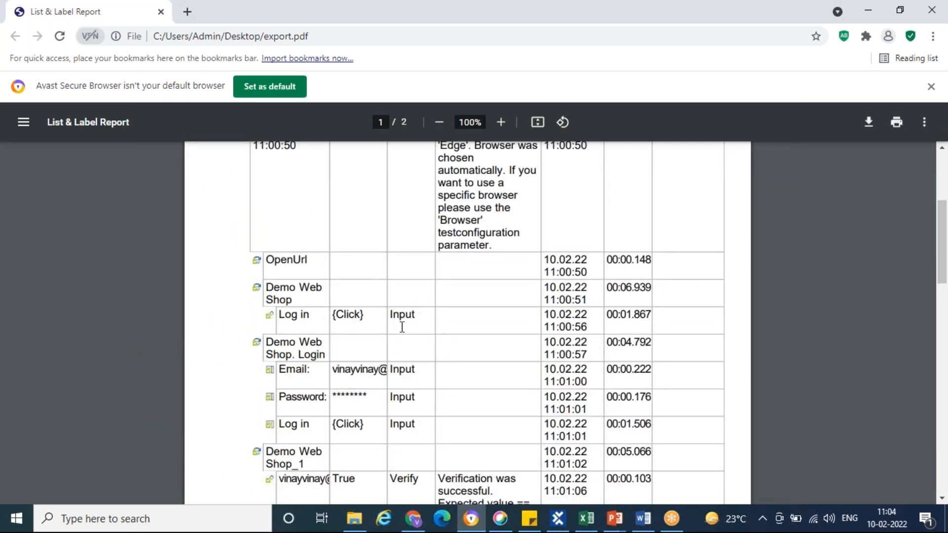
scroll(419, 368, down, 10)
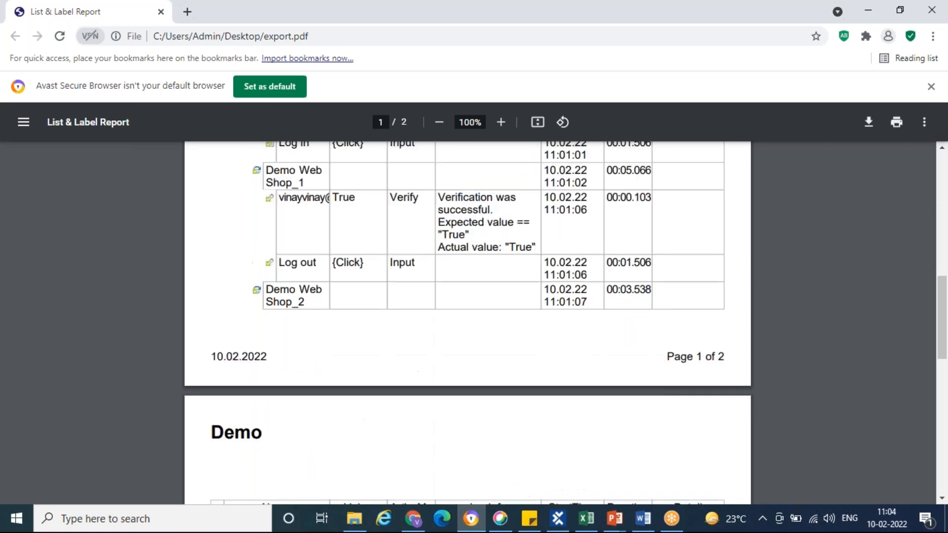
scroll(309, 178, up, 14)
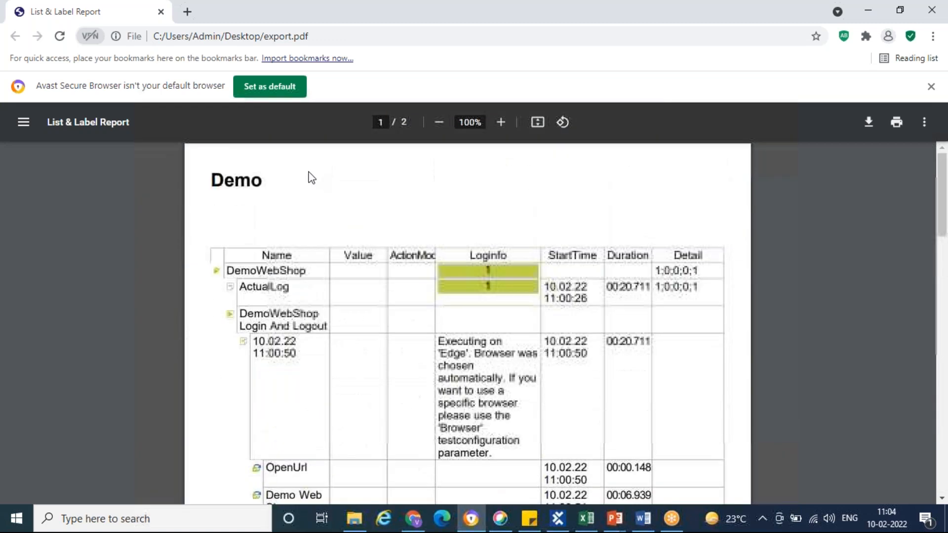
right_click(236, 18)
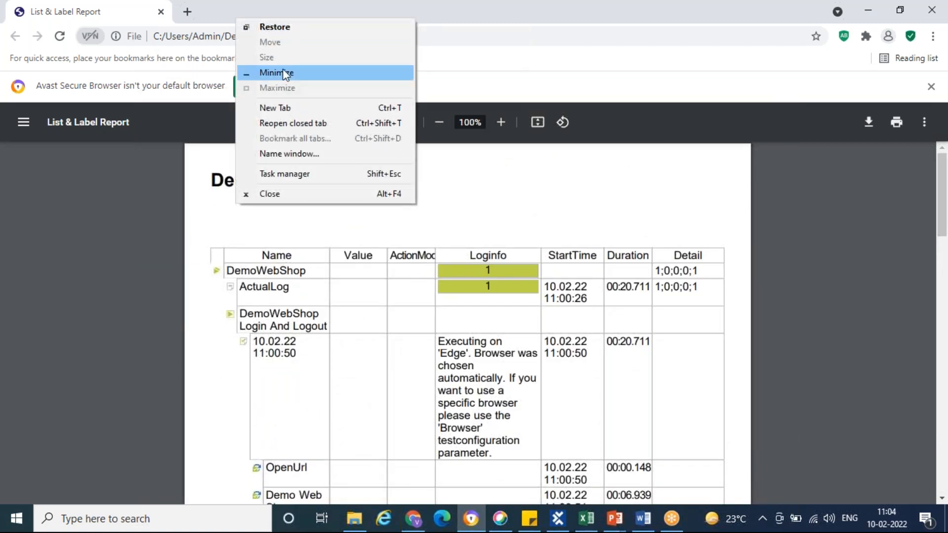
click(284, 73)
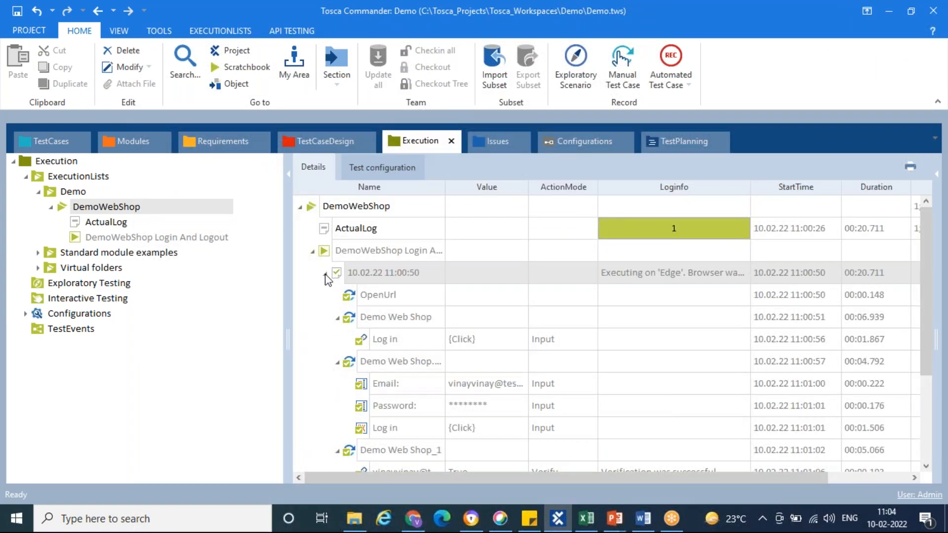
Collapse the run's log entry and check the actions available for the DemoWebShop Login And Logout execution entry
click(325, 274)
right_click(338, 278)
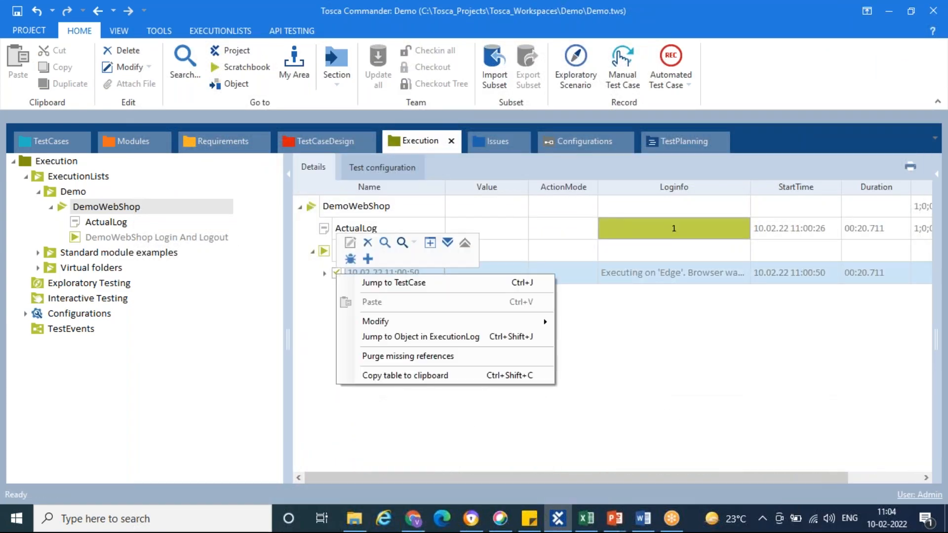
right_click(325, 253)
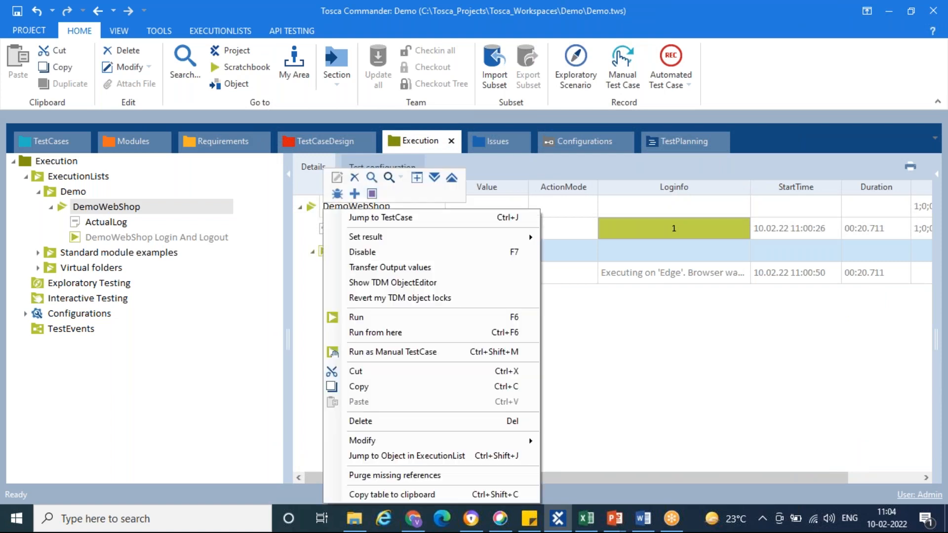
click(215, 313)
click(77, 238)
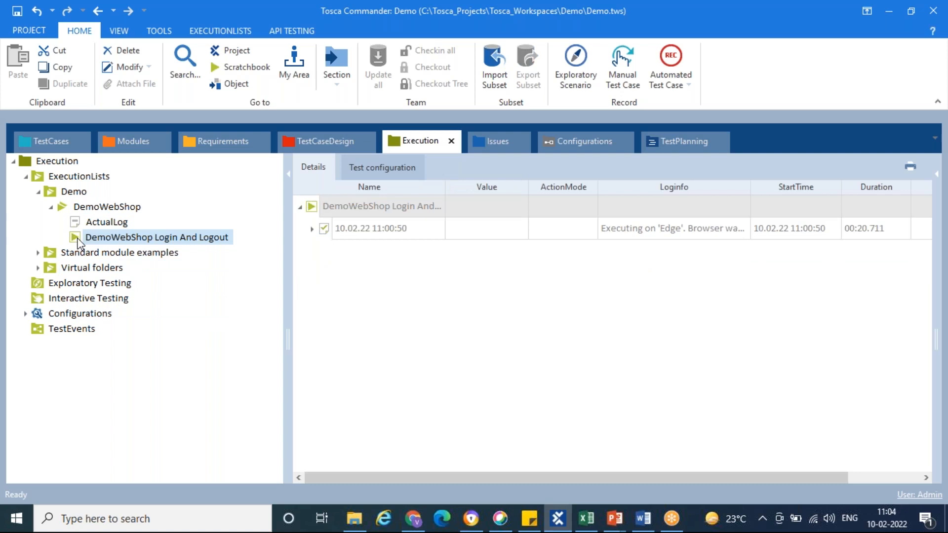
right_click(77, 239)
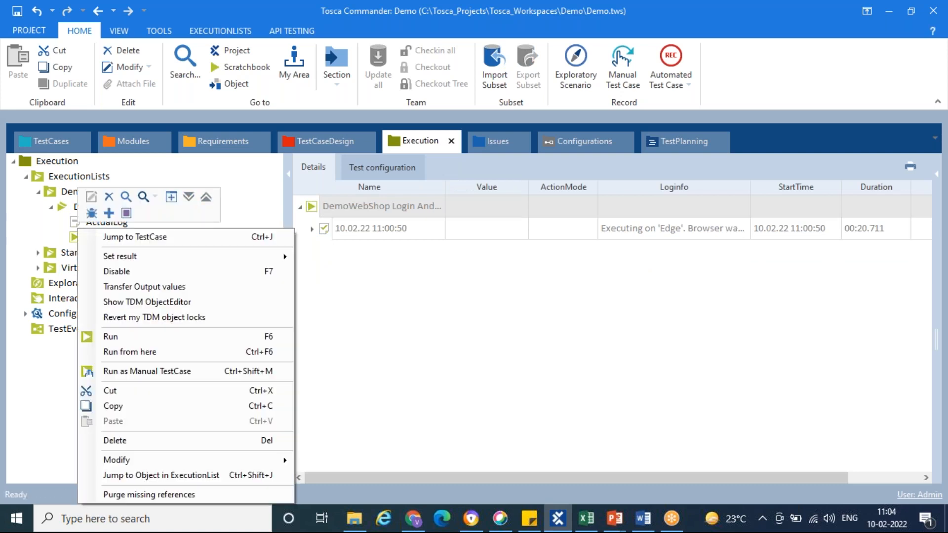
click(359, 331)
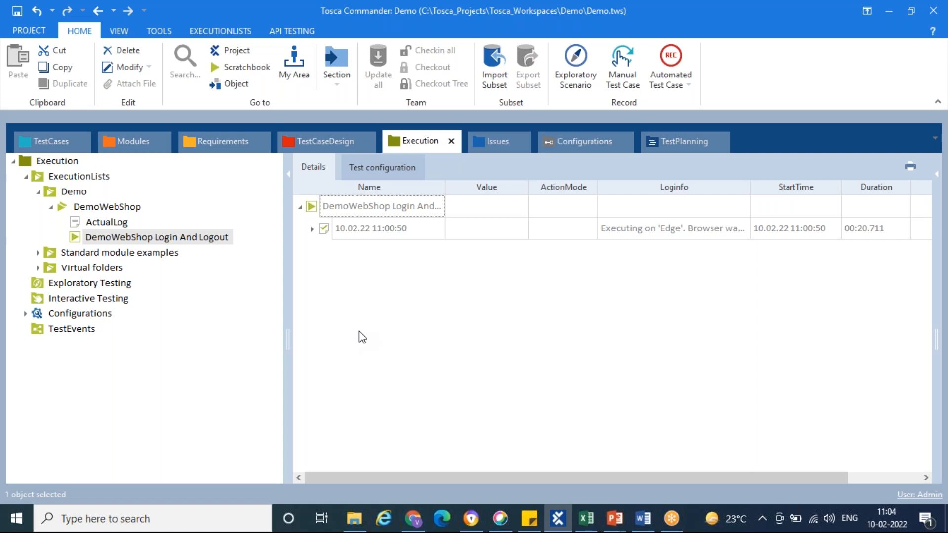
Collapse the DemoWebShop execution list and its parent Demo folder in the Execution tree
click(52, 208)
click(39, 192)
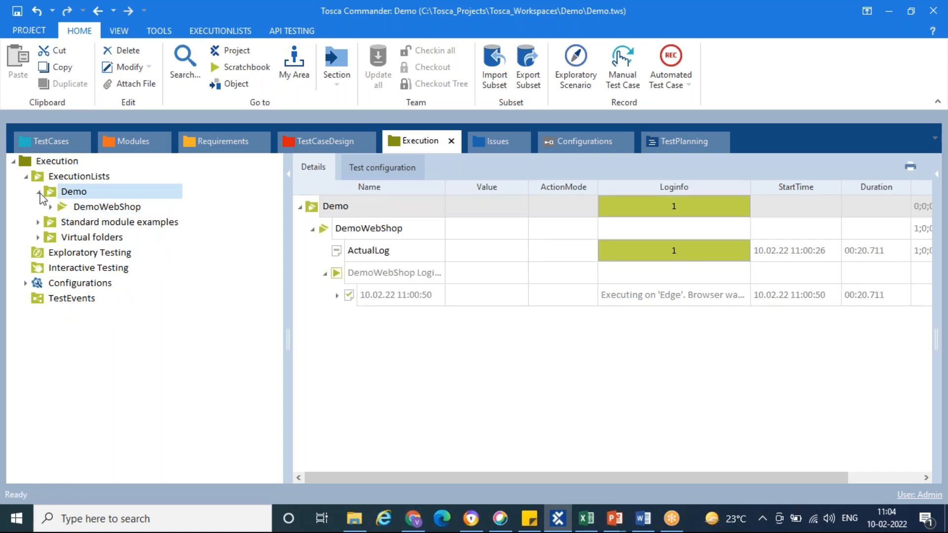
click(672, 22)
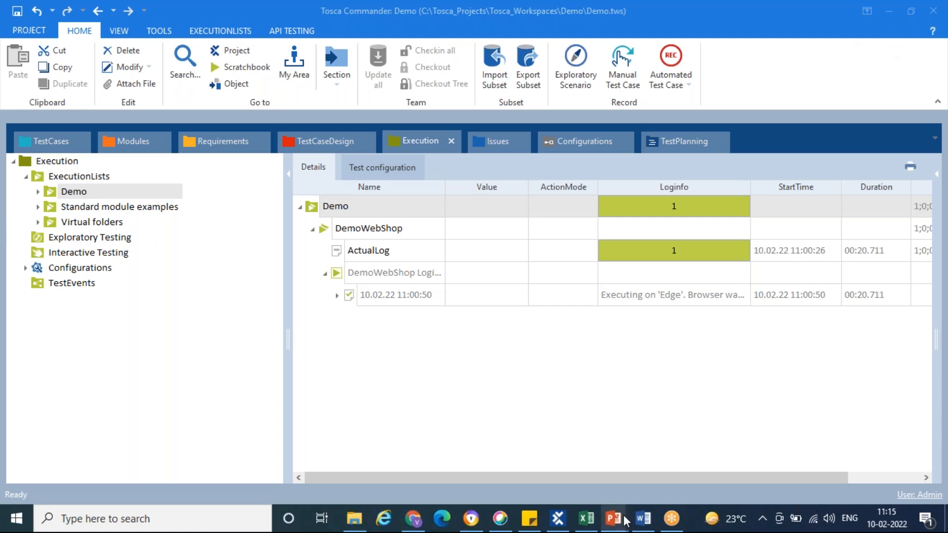
Switch to the TOSCA TRAINING Course Curriculum document in Word and insert "Desktop" between WEB and API in the first learning point
click(644, 518)
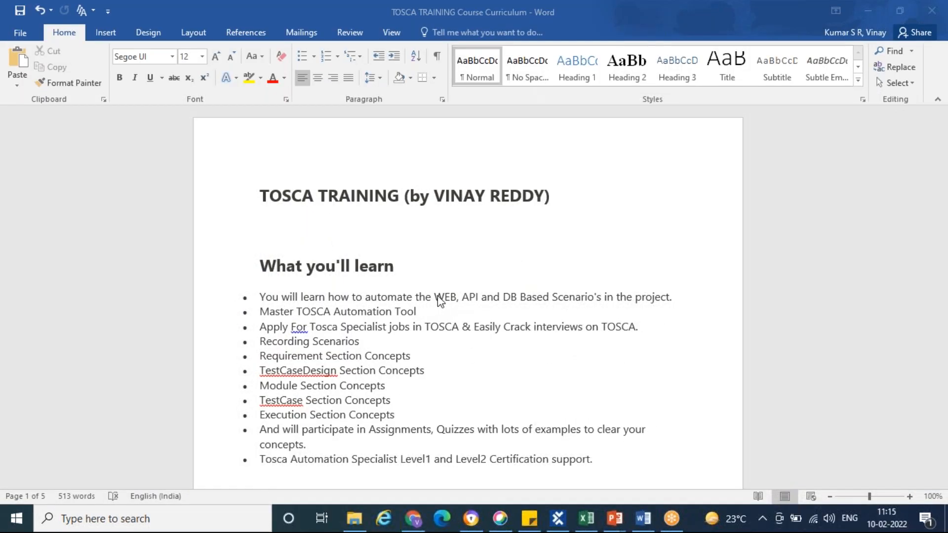
click(457, 299)
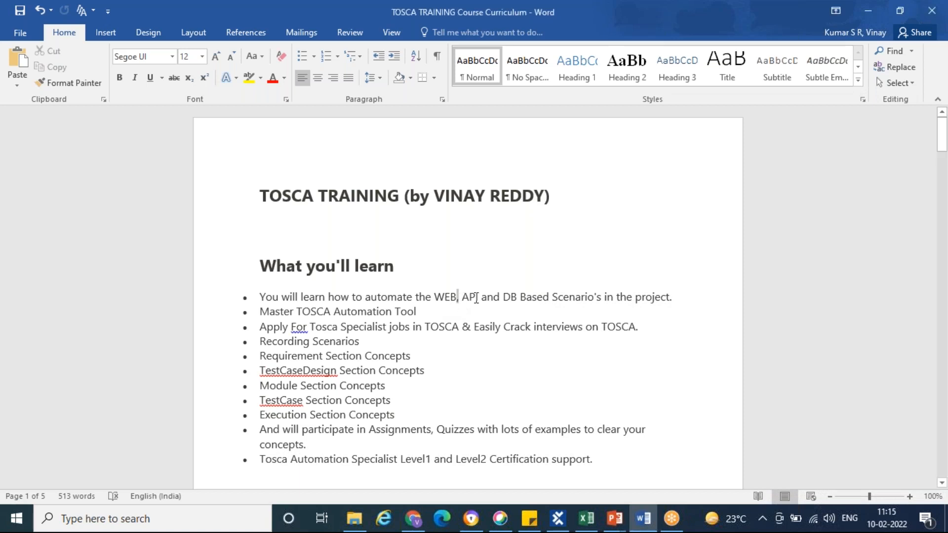
key(Left)
text(Desktop)
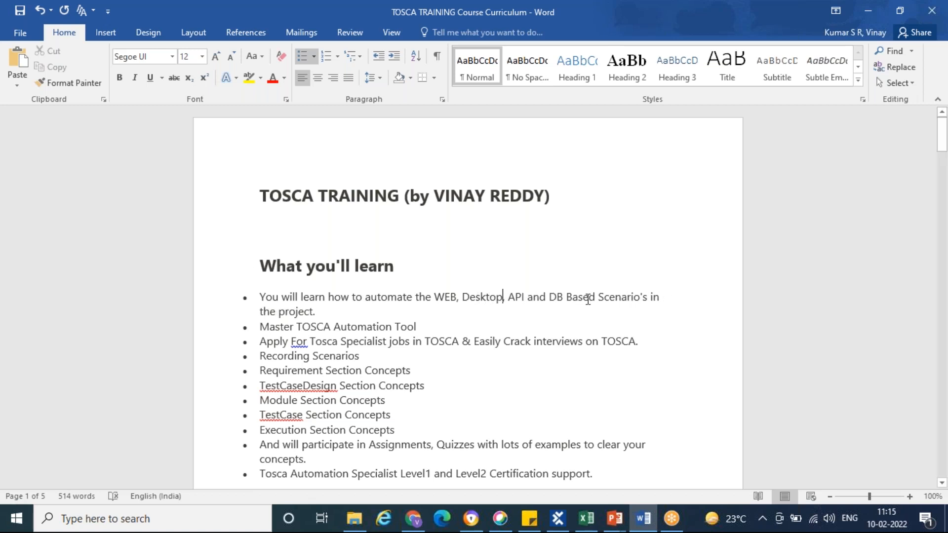
Read the "What you'll learn" points from Recording Scenarios to Execution Section Concepts
scroll(588, 299, down, 2)
drag(260, 290, 360, 288)
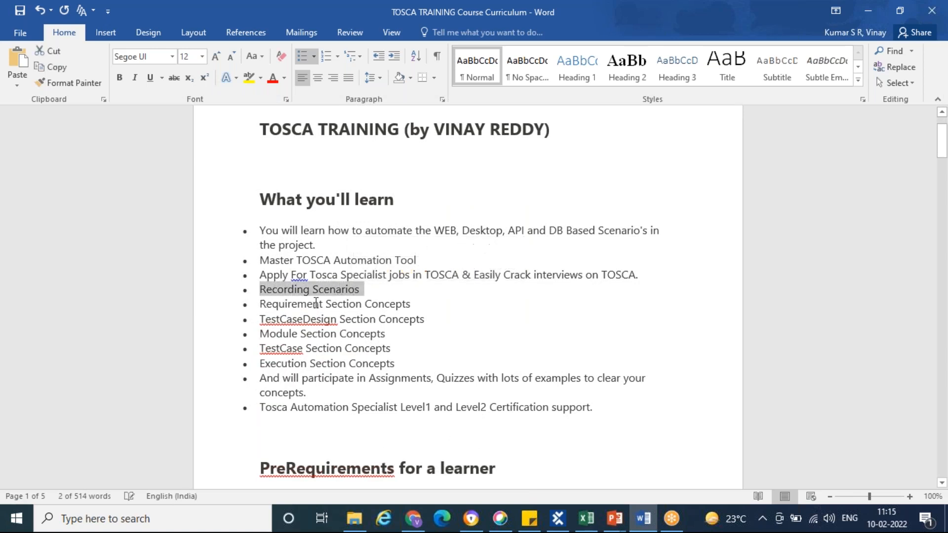
drag(266, 304, 312, 302)
click(301, 318)
drag(287, 364, 300, 364)
click(437, 364)
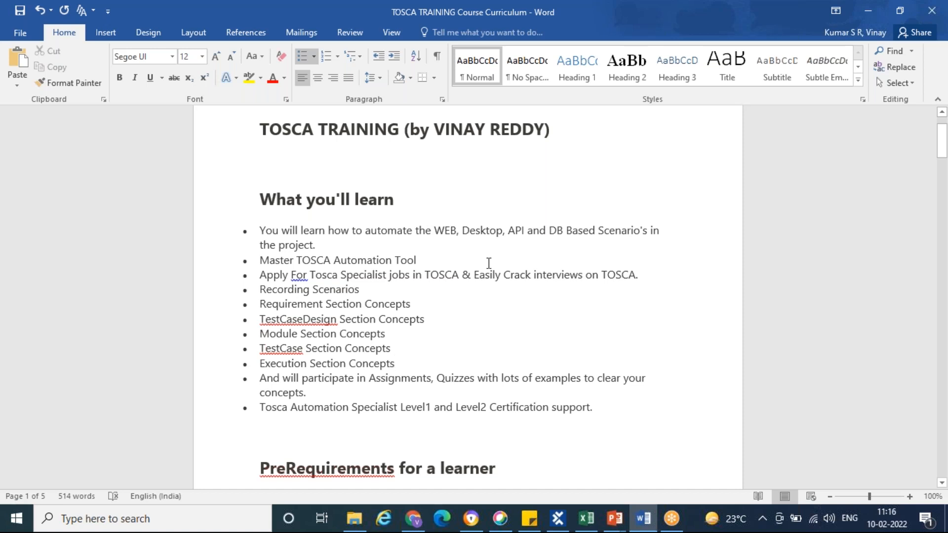
Read the PreRequirements for a learner, including the PC configuration point, and the Course Duration section
scroll(489, 263, down, 4)
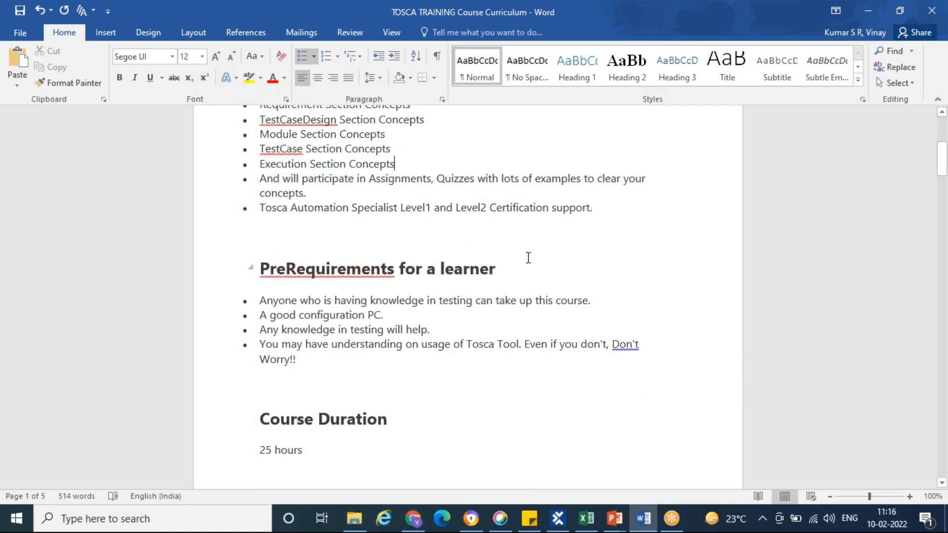
scroll(528, 258, down, 3)
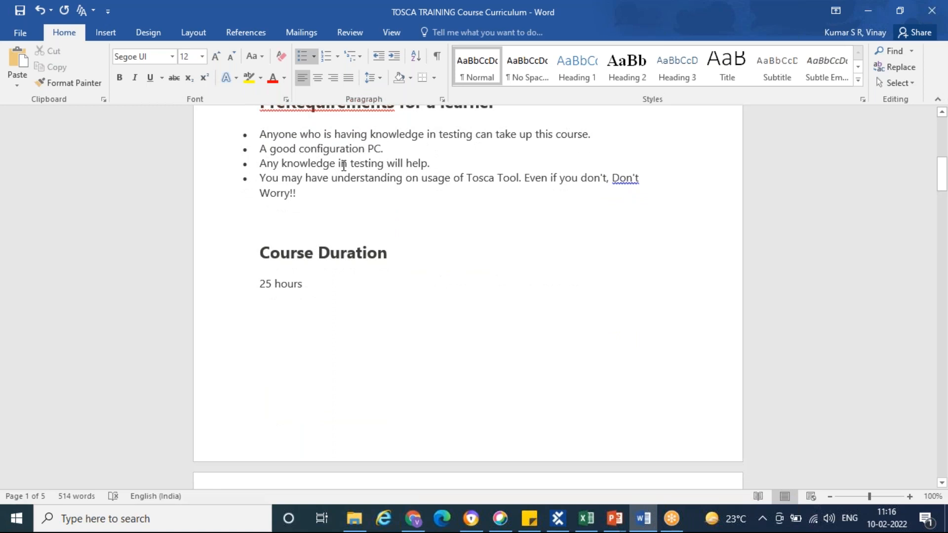
scroll(384, 148, up, 1)
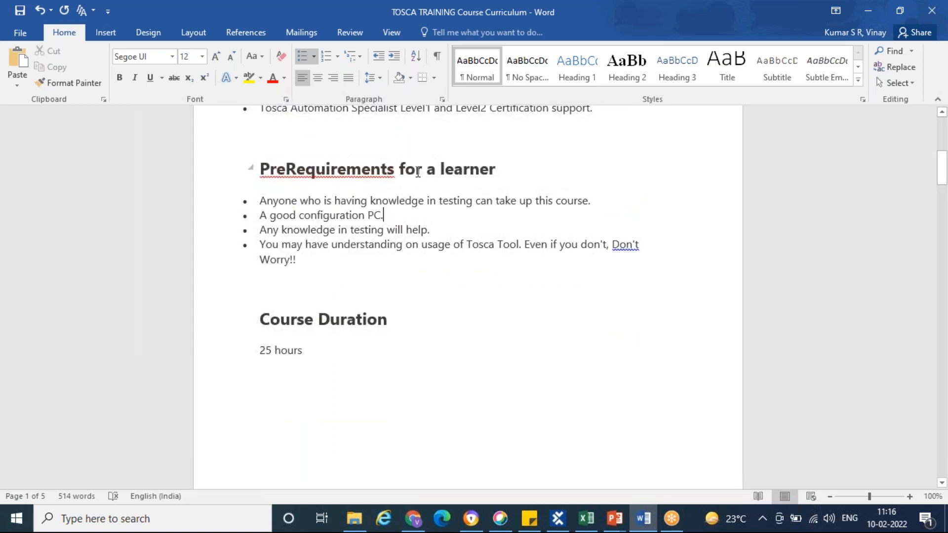
click(301, 215)
drag(331, 216, 387, 216)
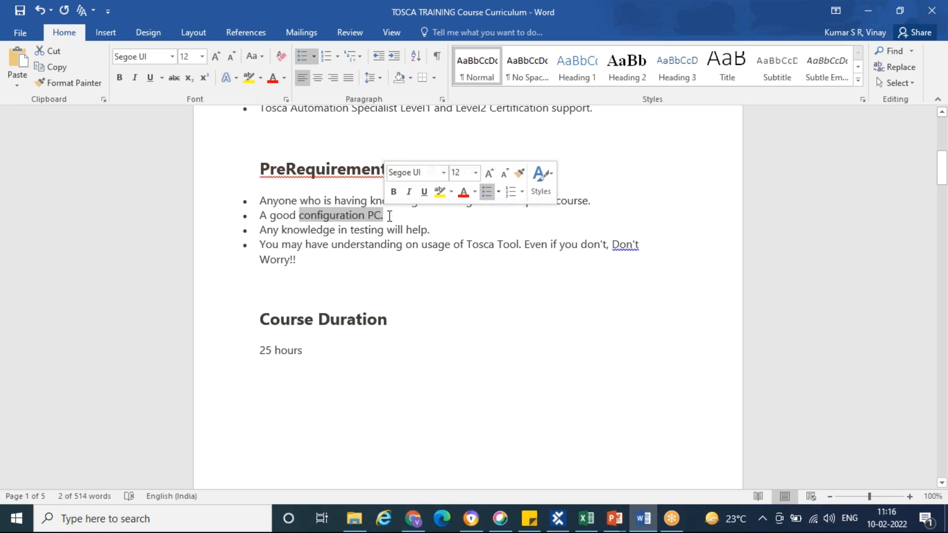
click(389, 215)
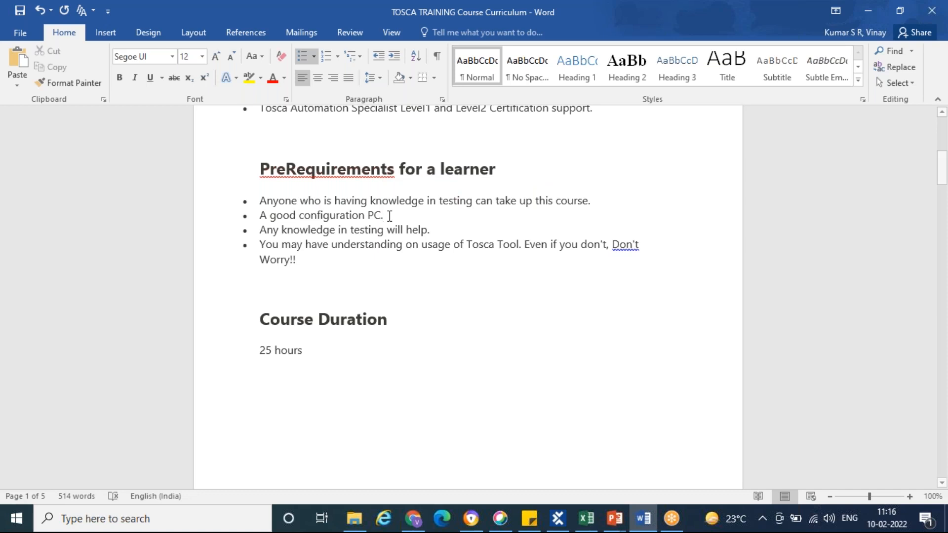
scroll(390, 216, down, 2)
scroll(390, 216, down, 3)
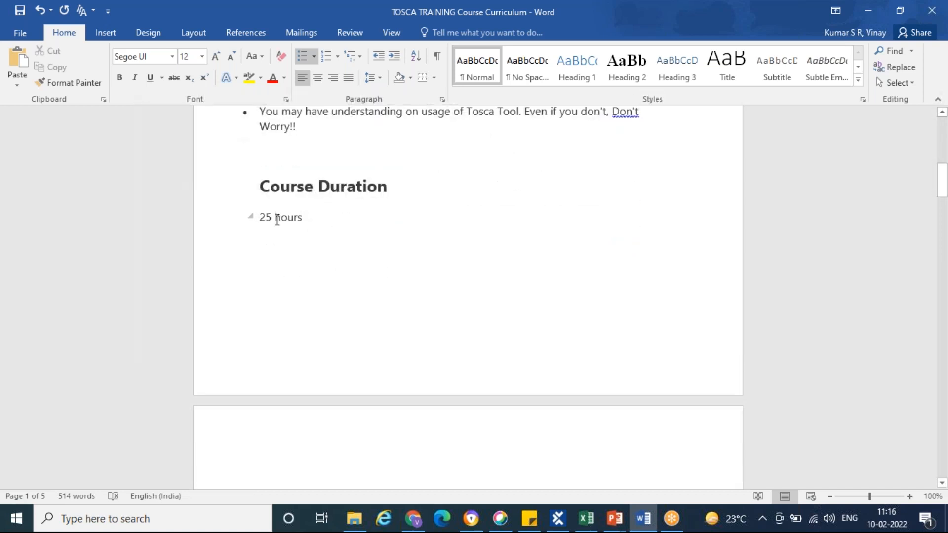
drag(263, 217, 259, 217)
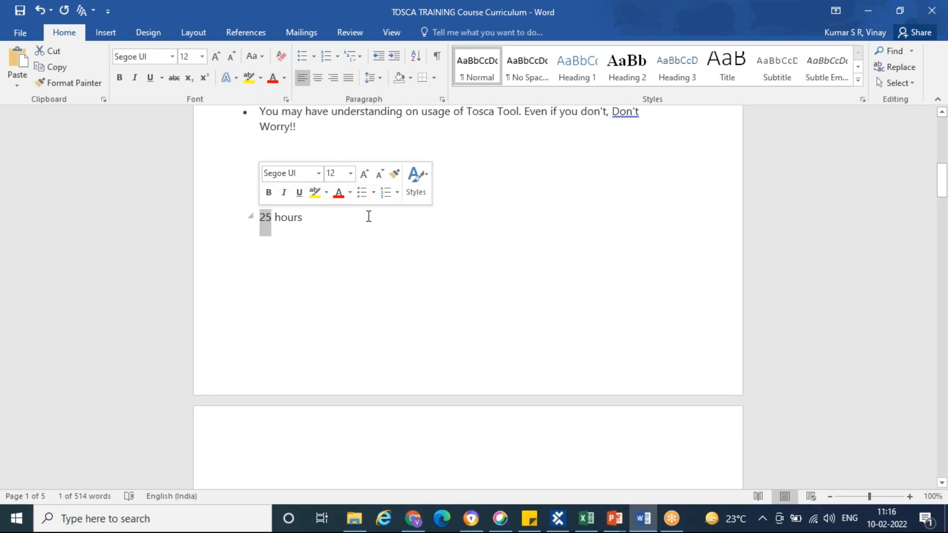
click(369, 216)
Read the Course Overview and the numbered course curriculum list from Introduction to Tosca Tool to Database Testing
scroll(369, 216, down, 8)
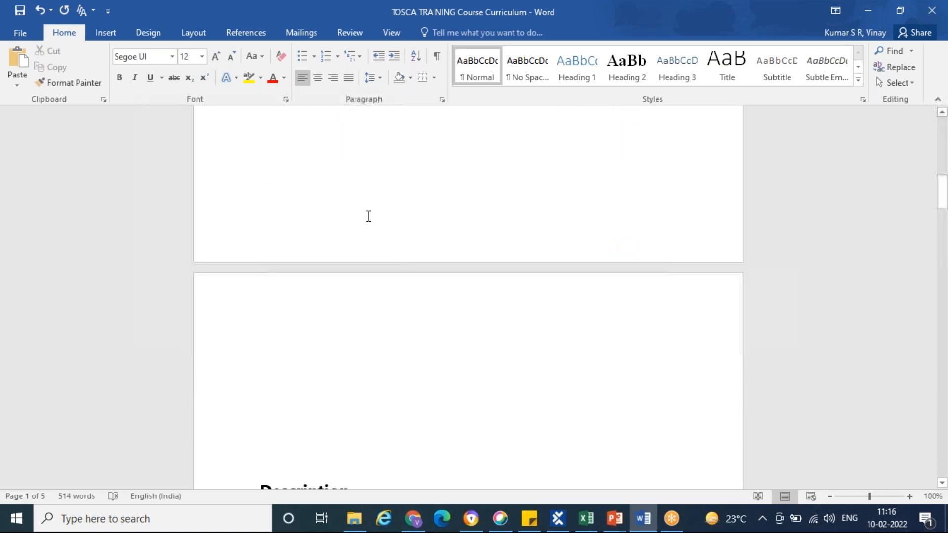
scroll(369, 216, down, 7)
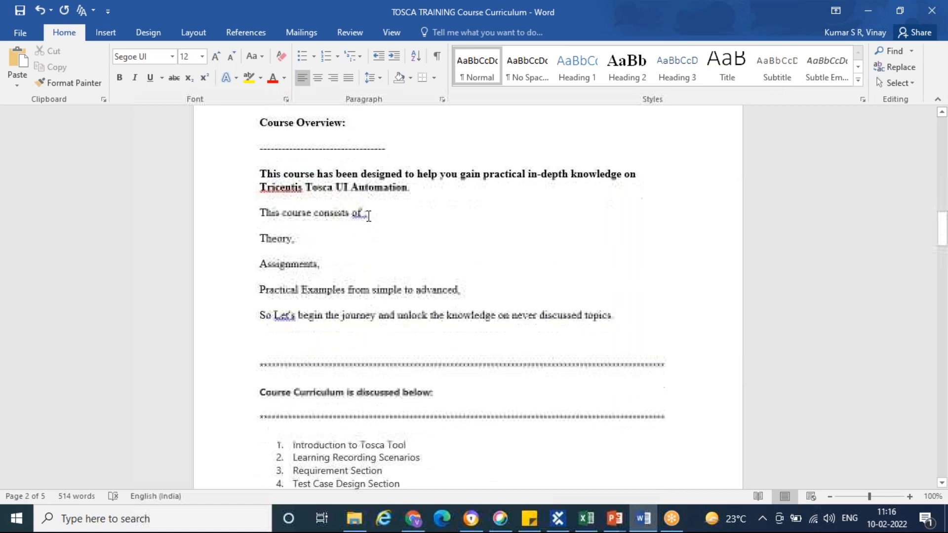
scroll(369, 216, down, 7)
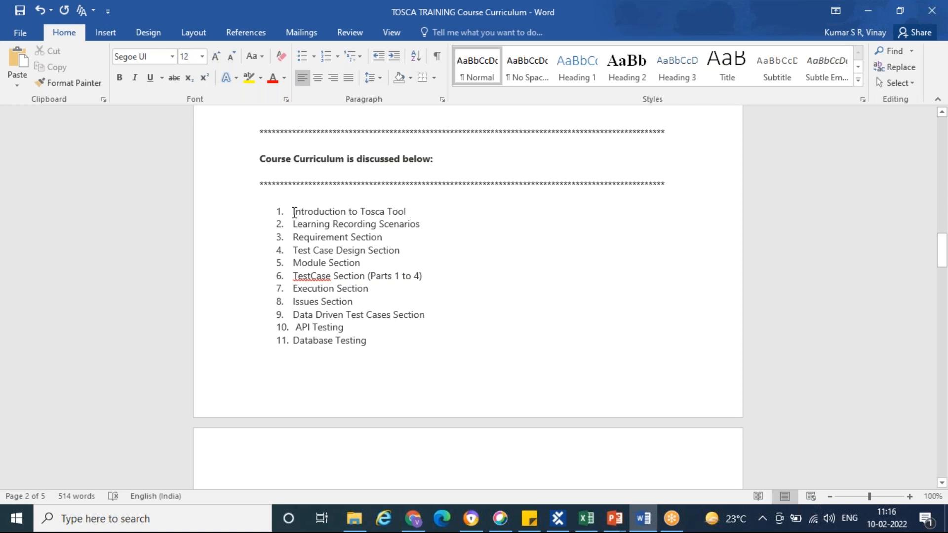
drag(293, 212, 388, 250)
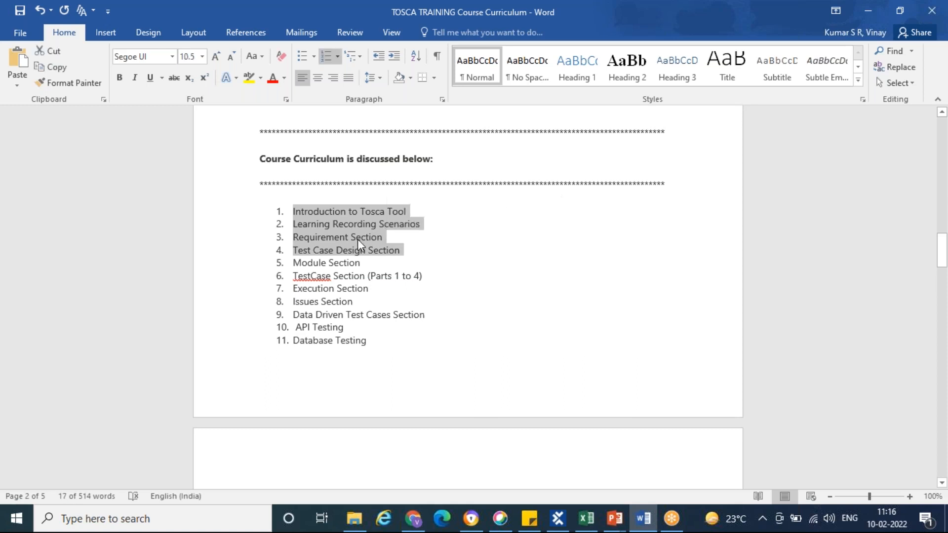
click(357, 239)
drag(332, 225, 349, 237)
triple_click(349, 237)
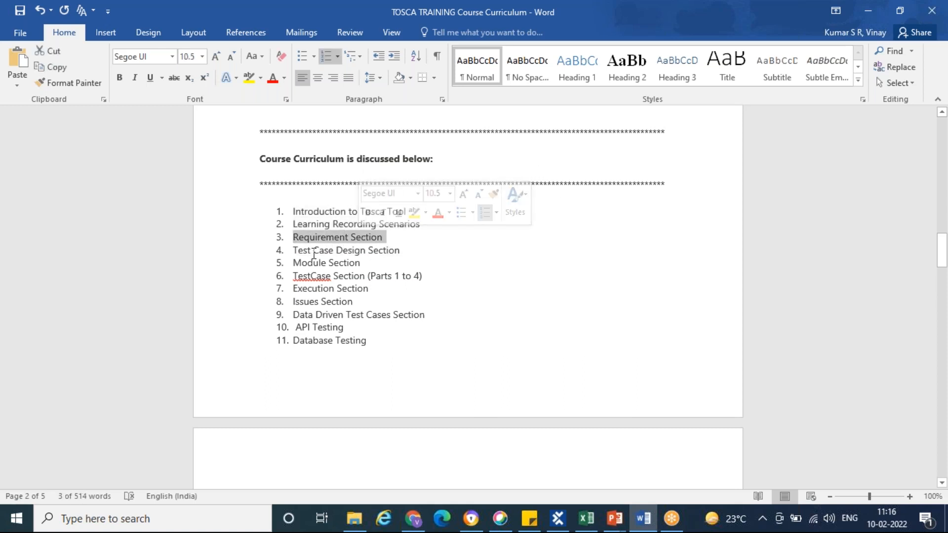
drag(315, 315, 409, 316)
click(381, 340)
Examine the detailed topics of the Introduction to Tosca Tool, Learning Recording Scenarios and Requirement Section chapters
scroll(382, 339, down, 1)
scroll(381, 339, down, 9)
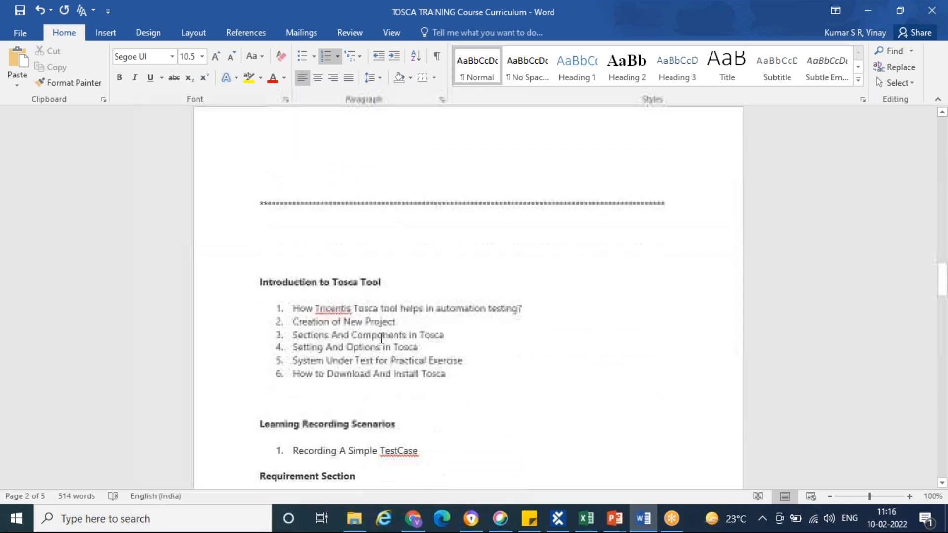
drag(445, 297, 281, 225)
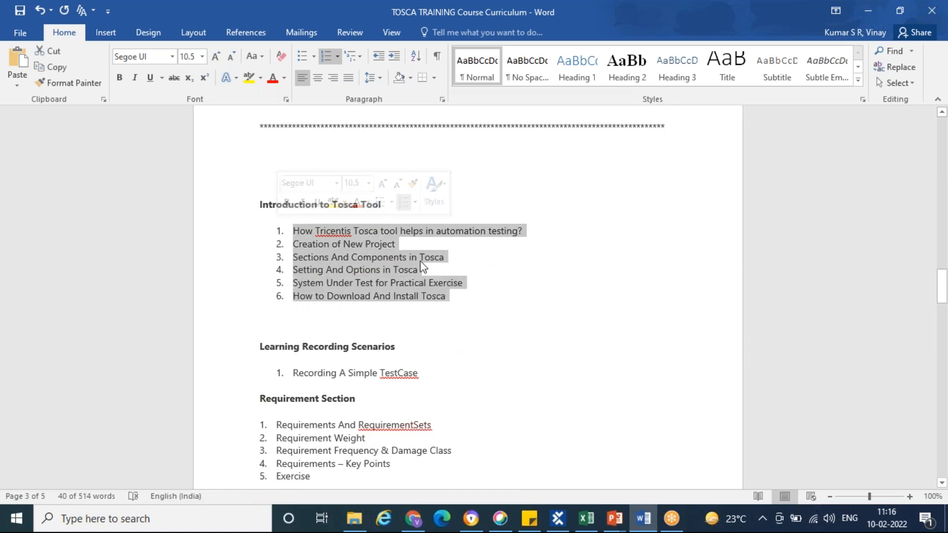
scroll(466, 274, down, 2)
scroll(467, 272, down, 3)
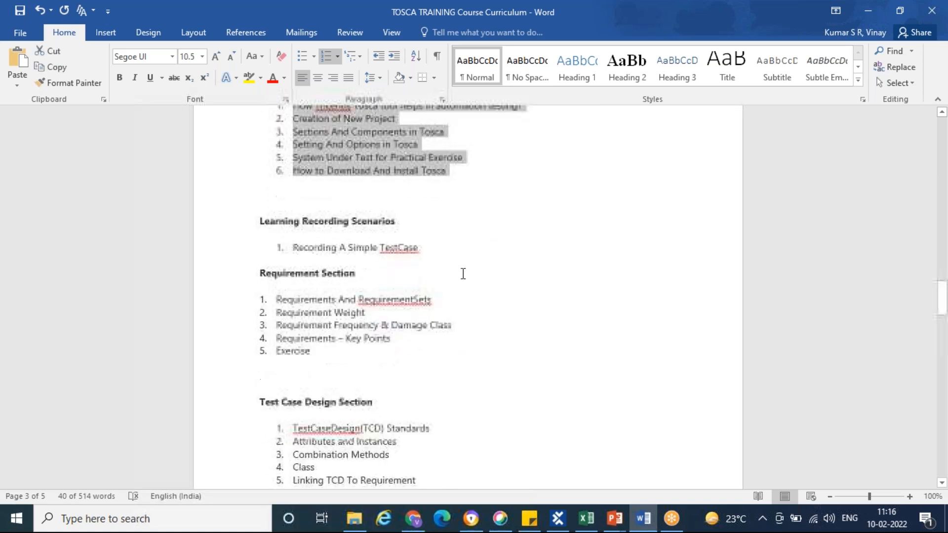
drag(313, 310, 260, 231)
scroll(457, 299, down, 2)
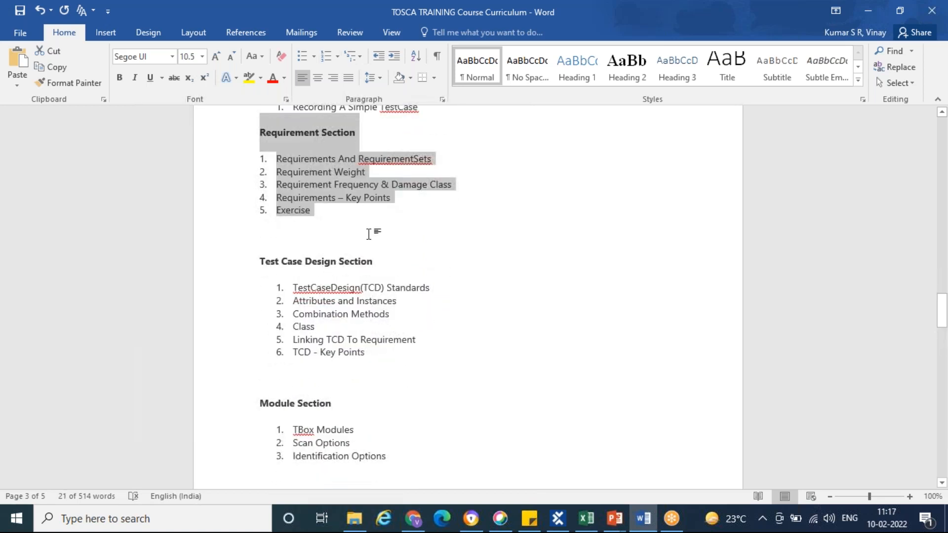
Examine the curriculum topics from the Test Case Design Section and Module Section through TestCase Section (Parts 4)
drag(374, 359, 305, 322)
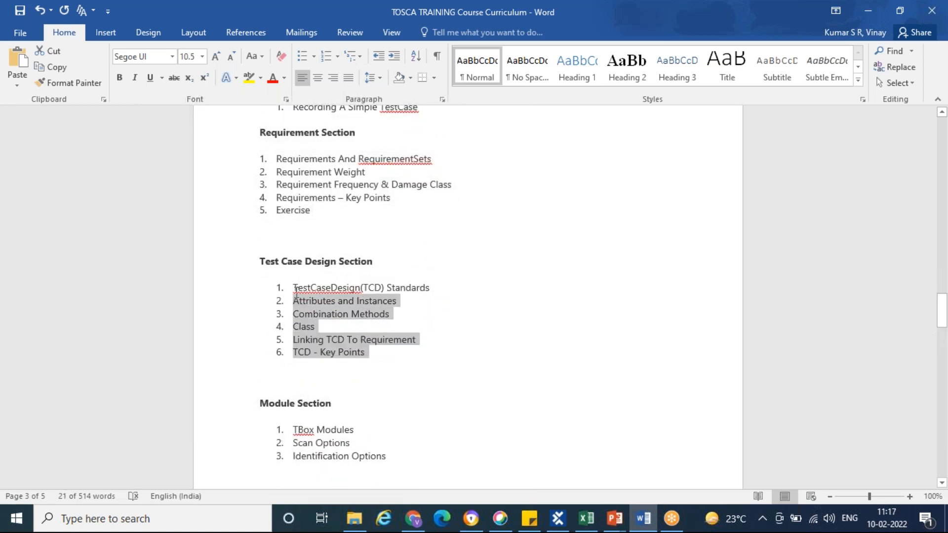
scroll(535, 307, down, 6)
scroll(429, 372, down, 3)
scroll(449, 373, down, 6)
scroll(483, 366, down, 6)
scroll(511, 361, down, 5)
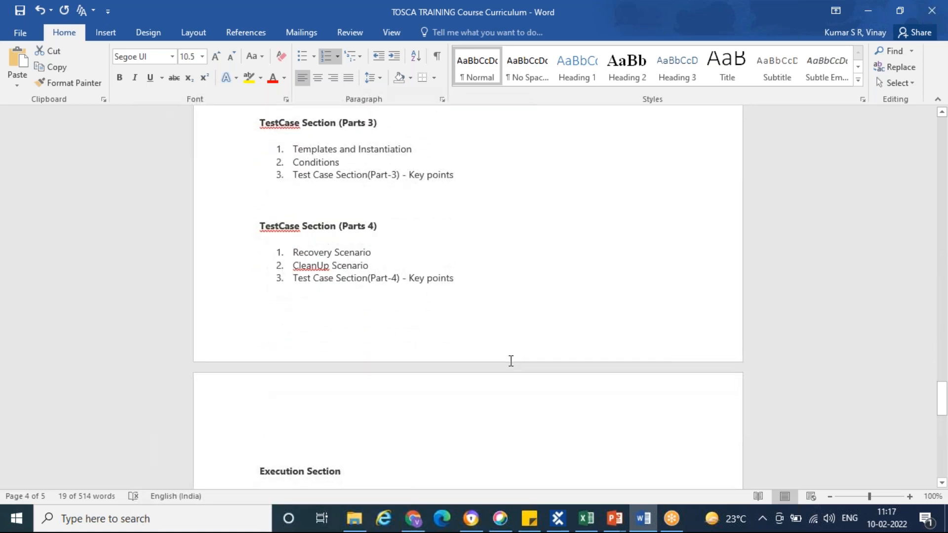
Read the remaining curriculum topics from Execution Section to DataBase TestCases and the closing line, and switch back to Tosca Commander
scroll(511, 361, down, 5)
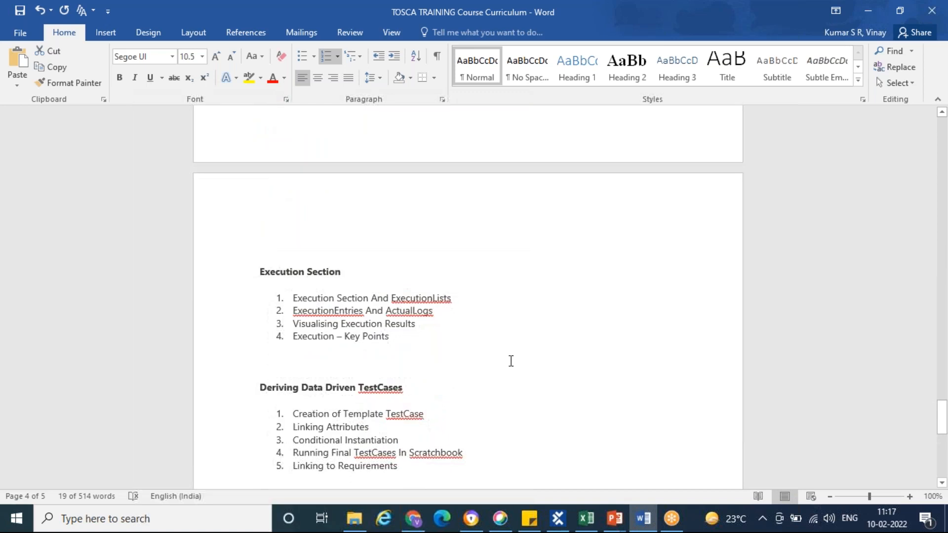
scroll(514, 394, down, 4)
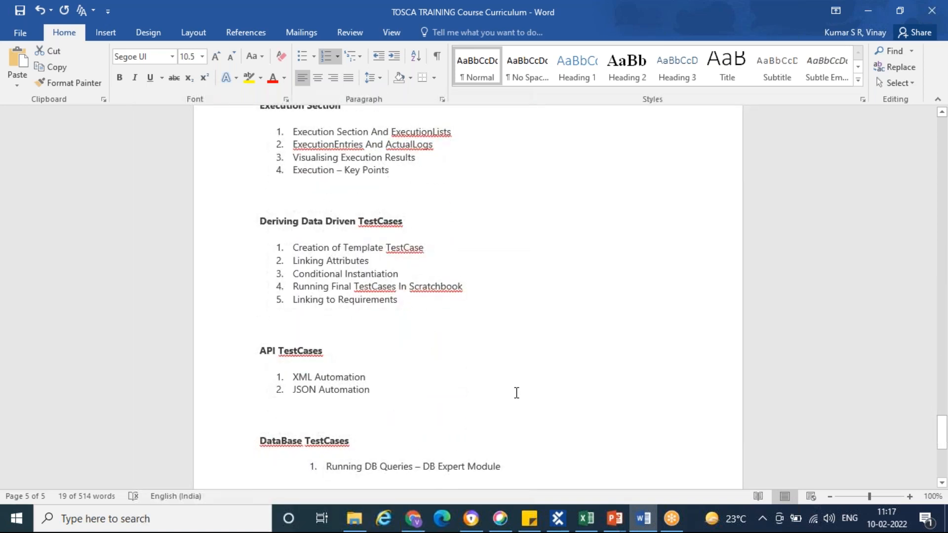
scroll(517, 393, down, 2)
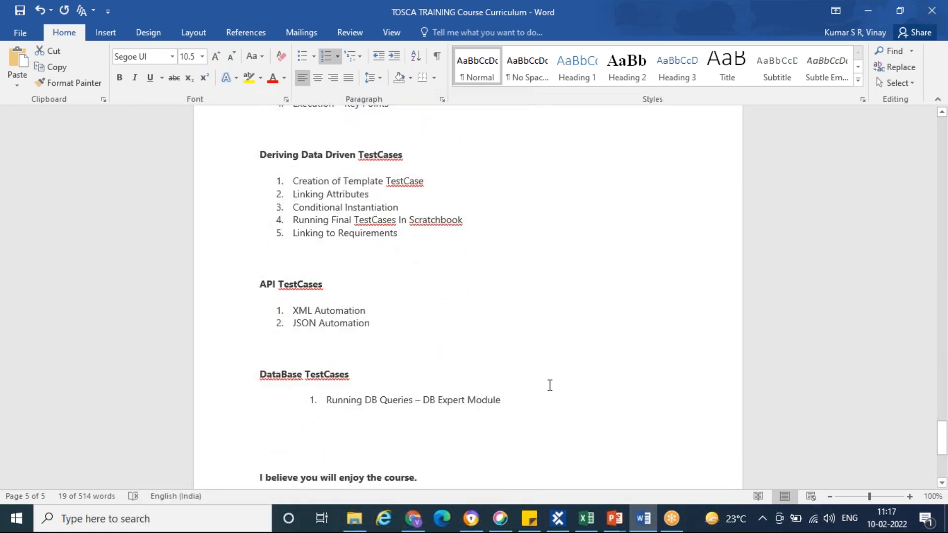
scroll(548, 384, down, 4)
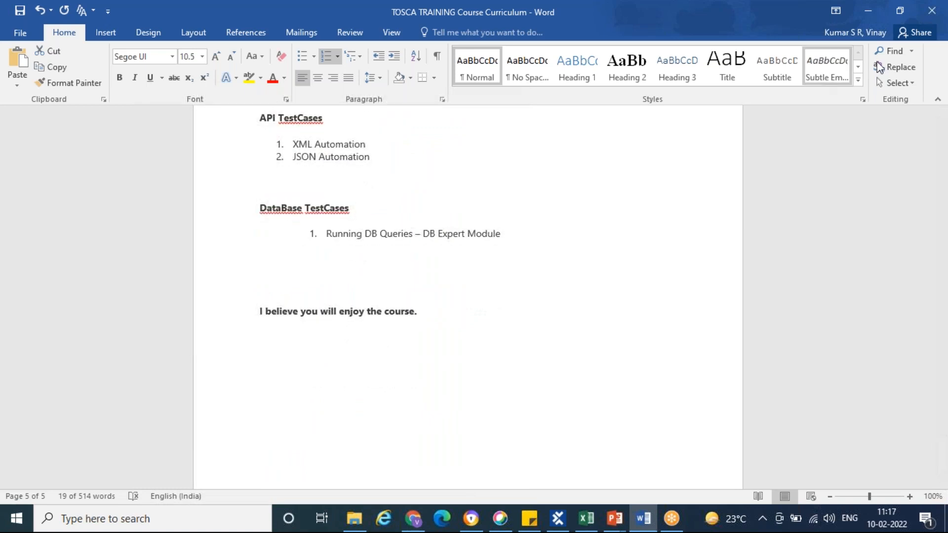
scroll(548, 239, down, 2)
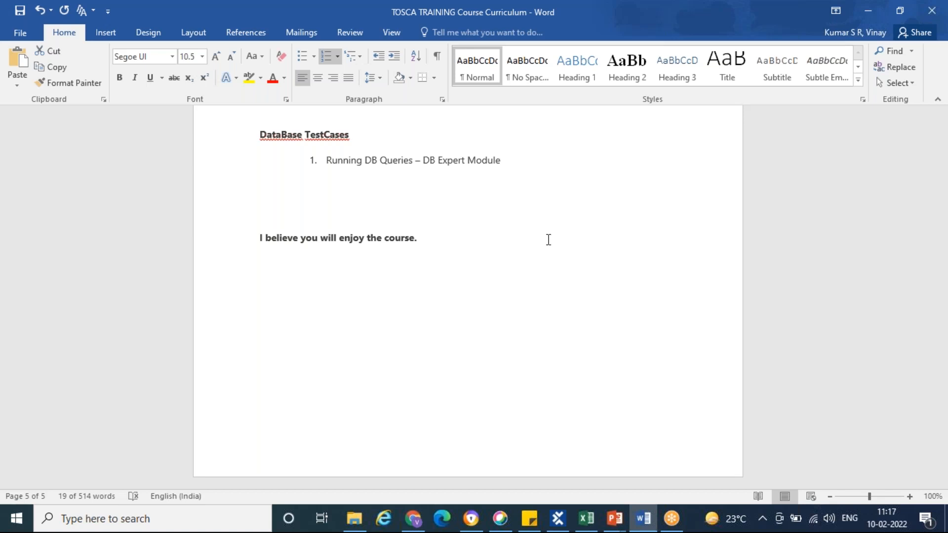
click(641, 526)
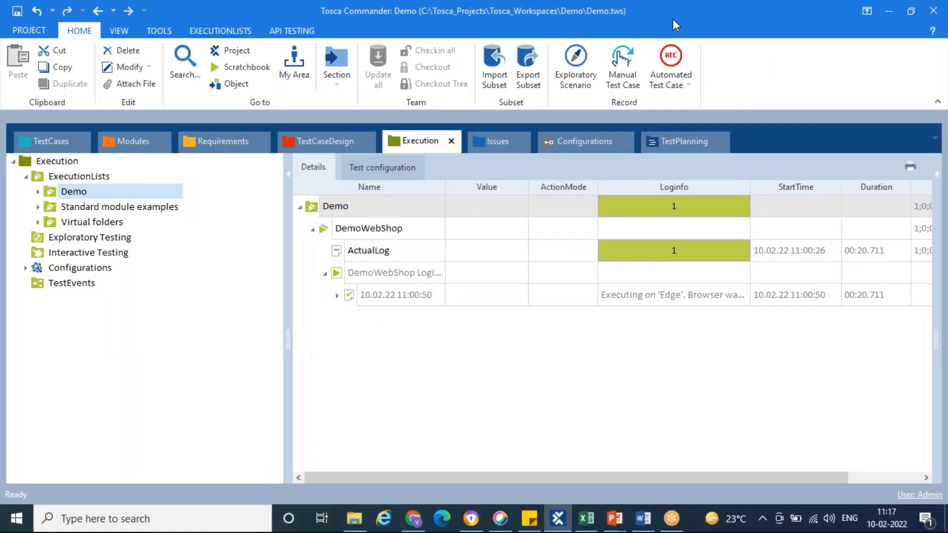